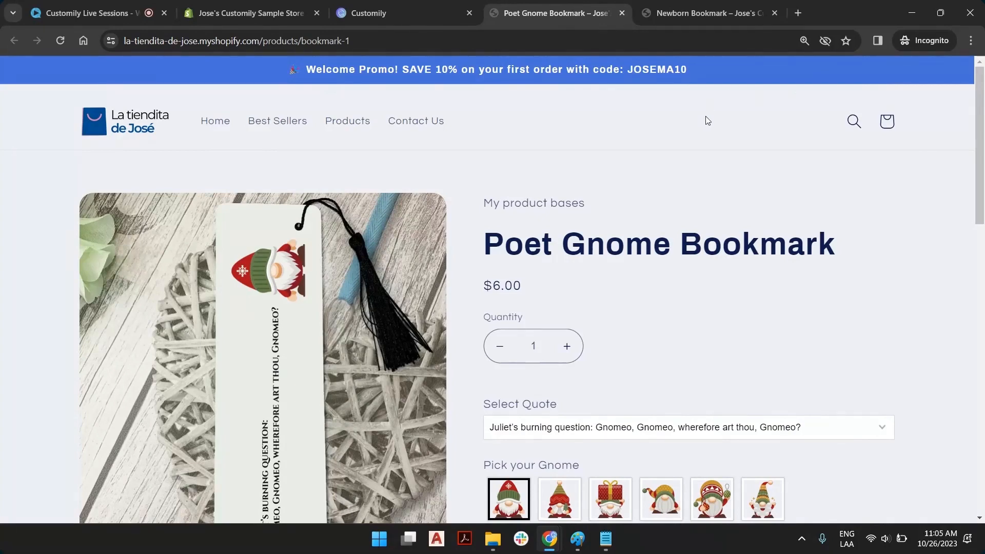
# Step: Try the second through fifth gnomes on the Poet Gnome Bookmark, keep the fifth, and check the enlarged preview before closing it
pyautogui.scroll(-3, 595, 204)
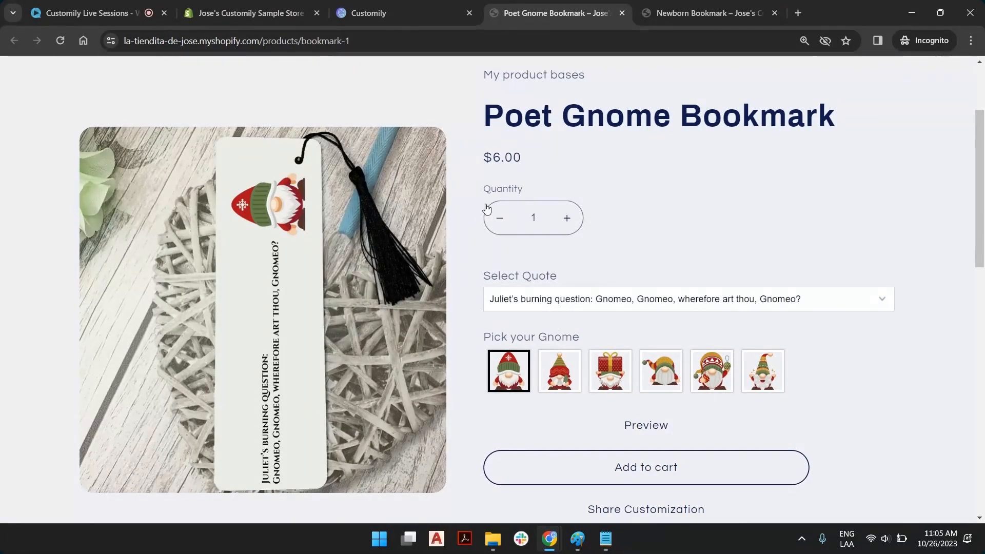
pyautogui.click(564, 385)
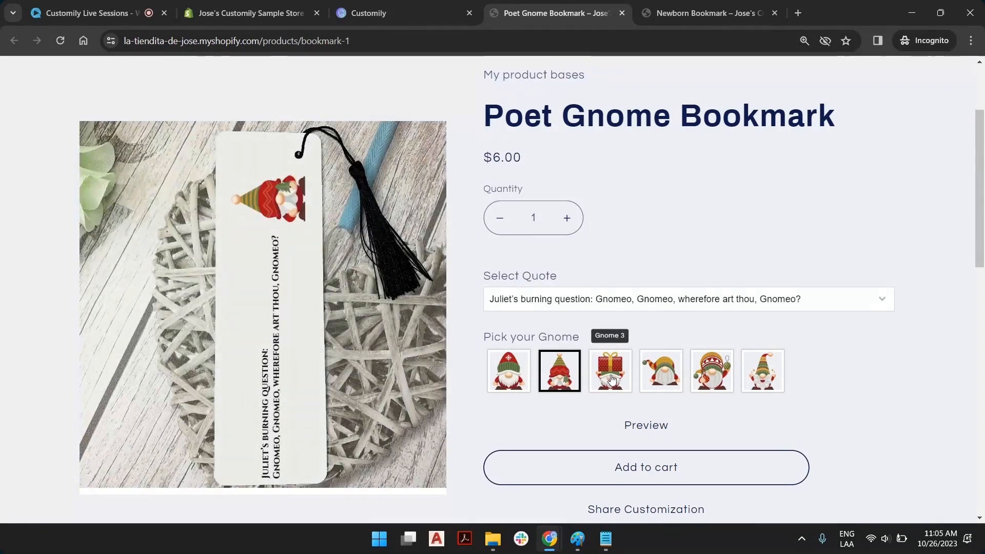
pyautogui.click(612, 379)
pyautogui.click(665, 377)
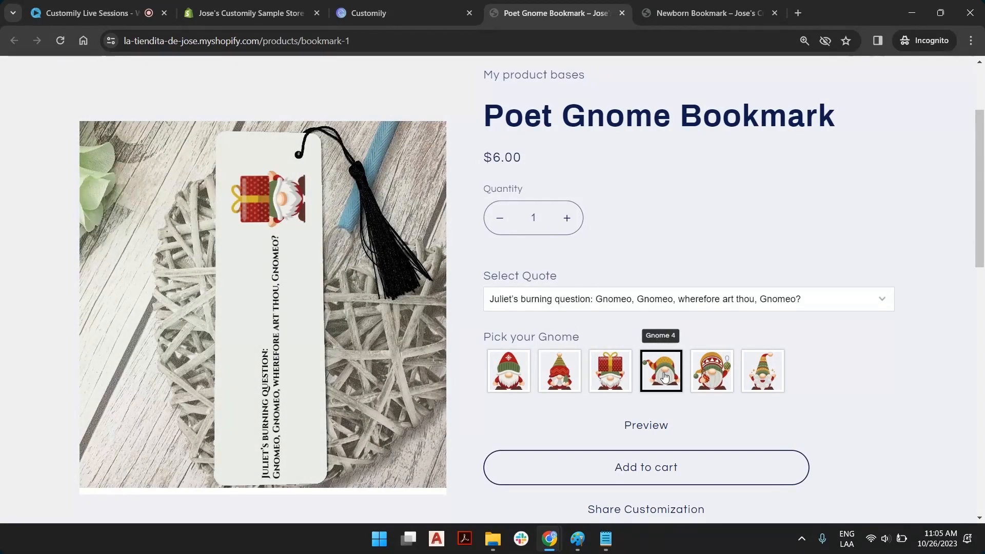
pyautogui.click(710, 375)
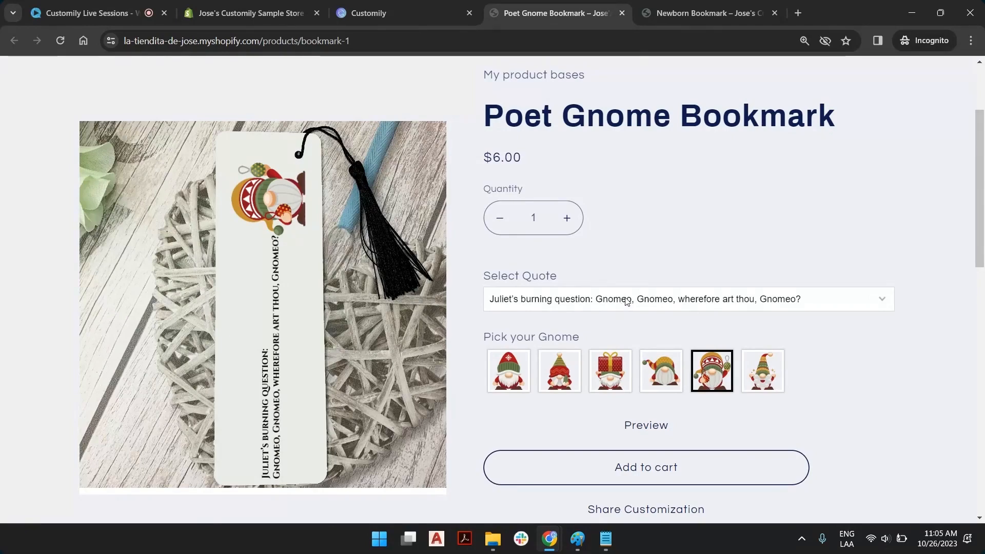
pyautogui.click(637, 425)
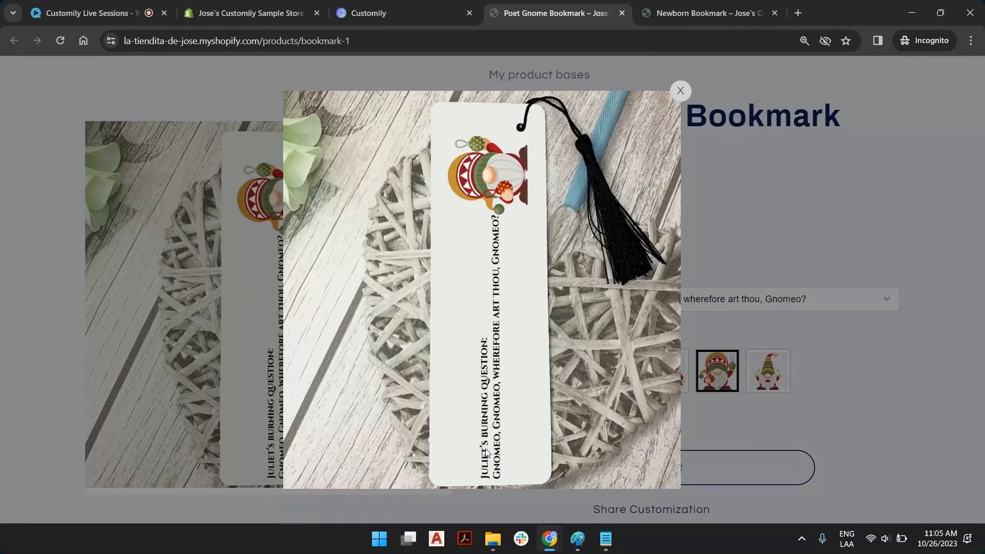
pyautogui.click(680, 91)
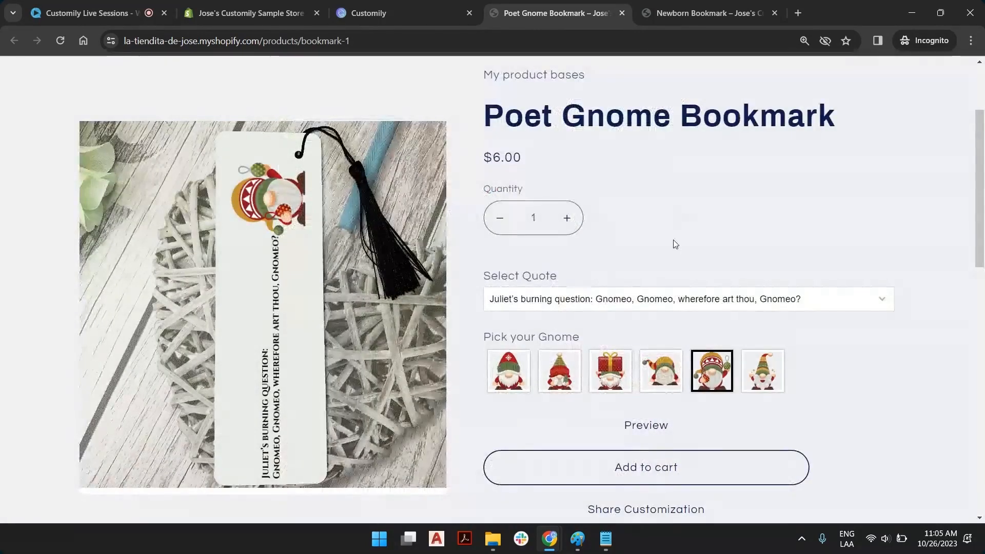
# Step: Try the quote "In Latin, it is said that All roads lead to Gnome.", then choose "It is said that Gnome man is an island."
pyautogui.click(666, 300)
pyautogui.click(659, 330)
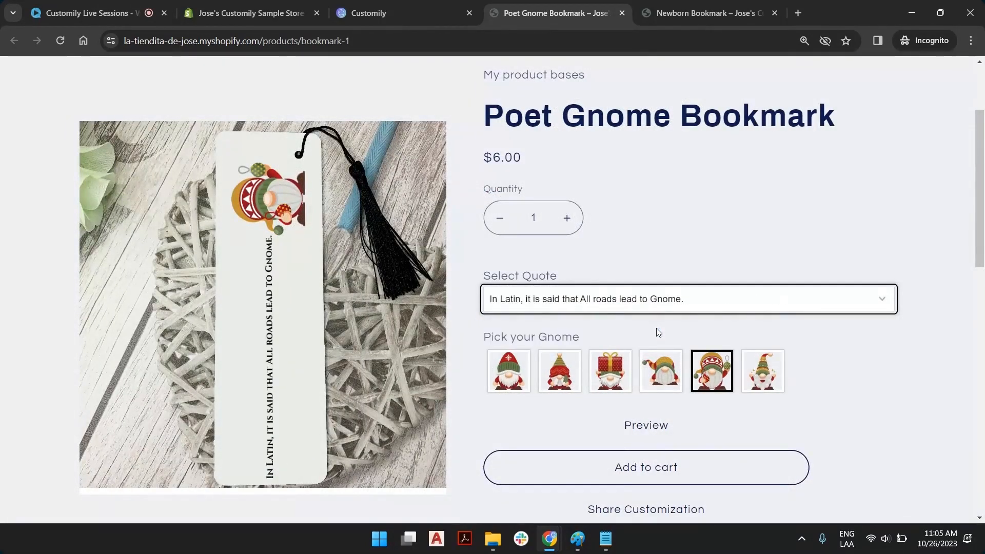
pyautogui.click(627, 302)
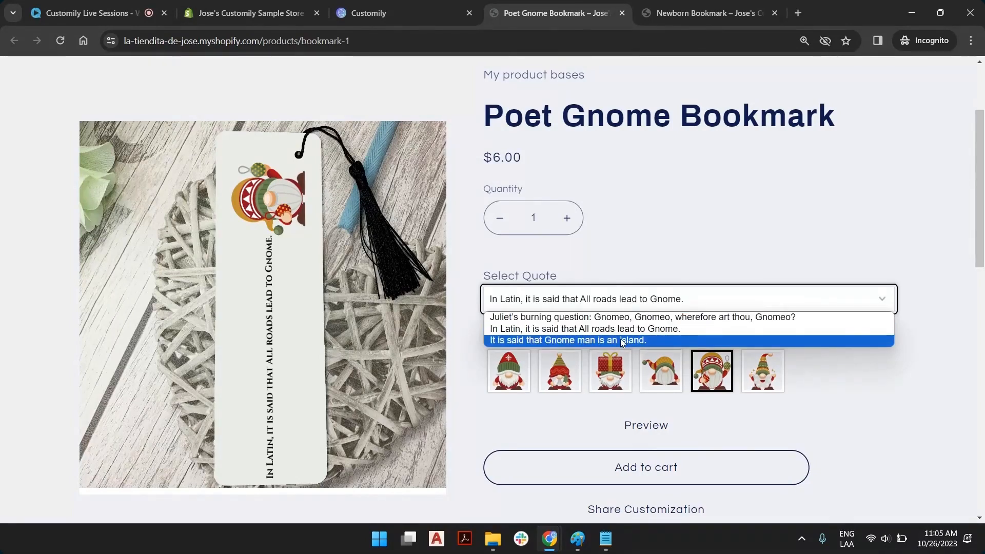
pyautogui.click(620, 340)
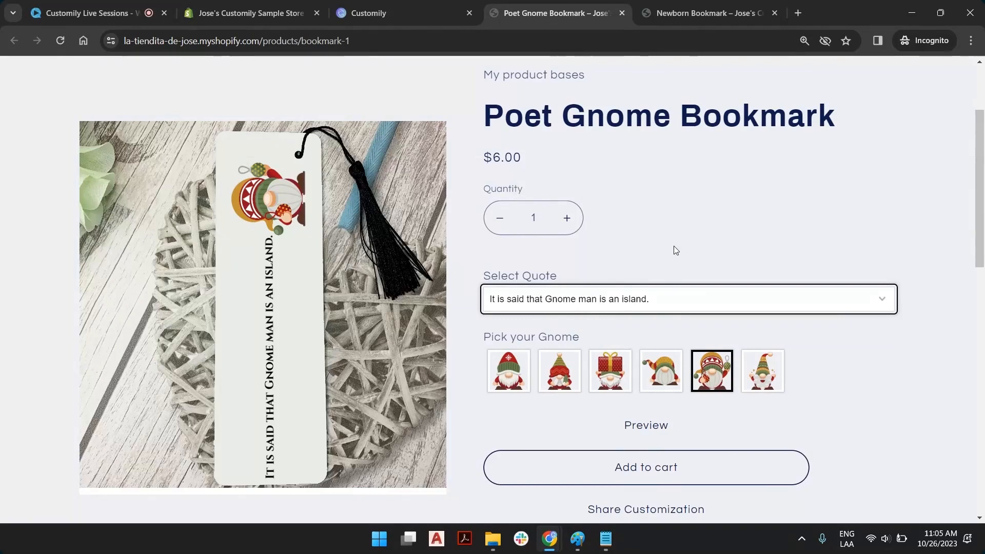
pyautogui.scroll(3, 716, 242)
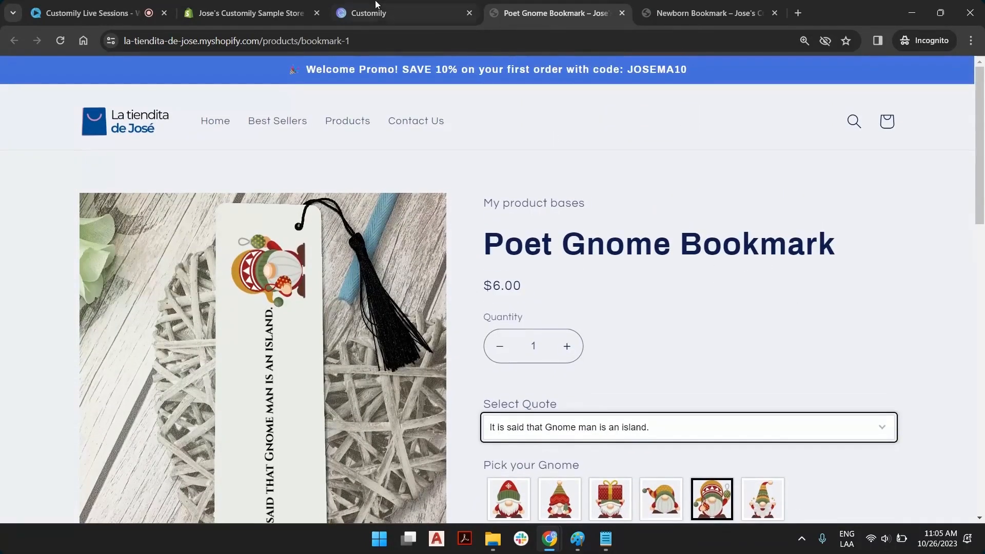
# Step: Switch to the Newborn Bookmark product page and fill in a first name for the bookmark
pyautogui.click(687, 13)
pyautogui.scroll(-2, 640, 236)
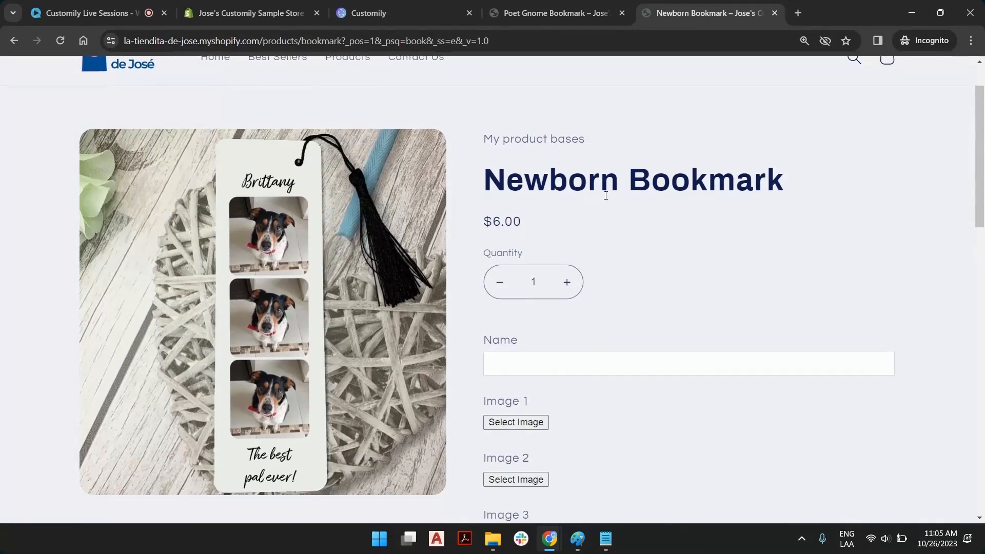
pyautogui.scroll(-2, 592, 198)
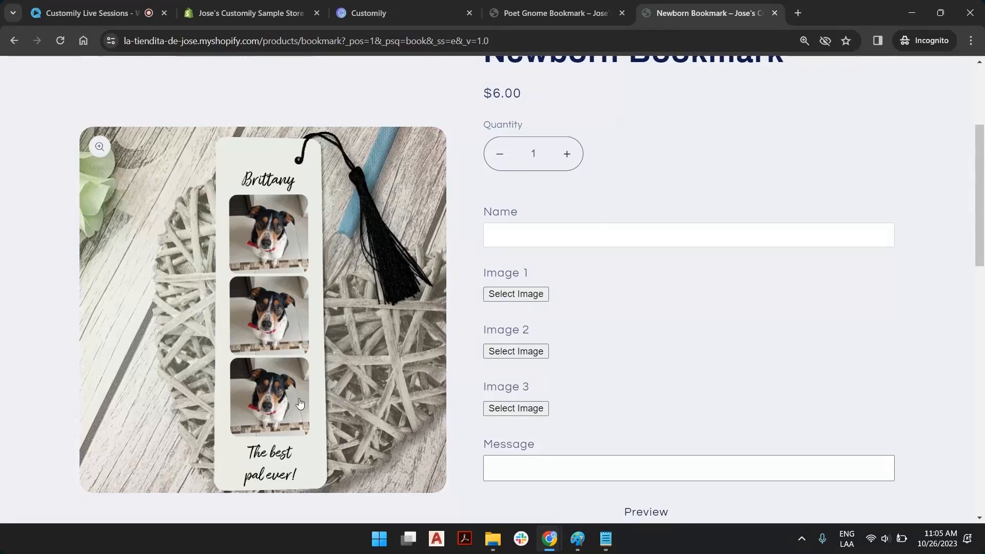
pyautogui.click(580, 234)
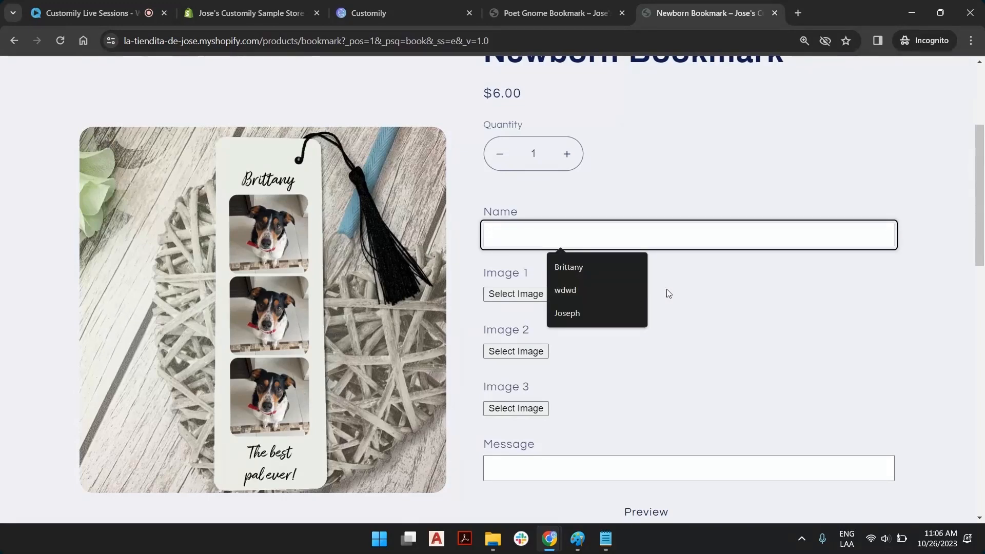
pyautogui.write('Peter')
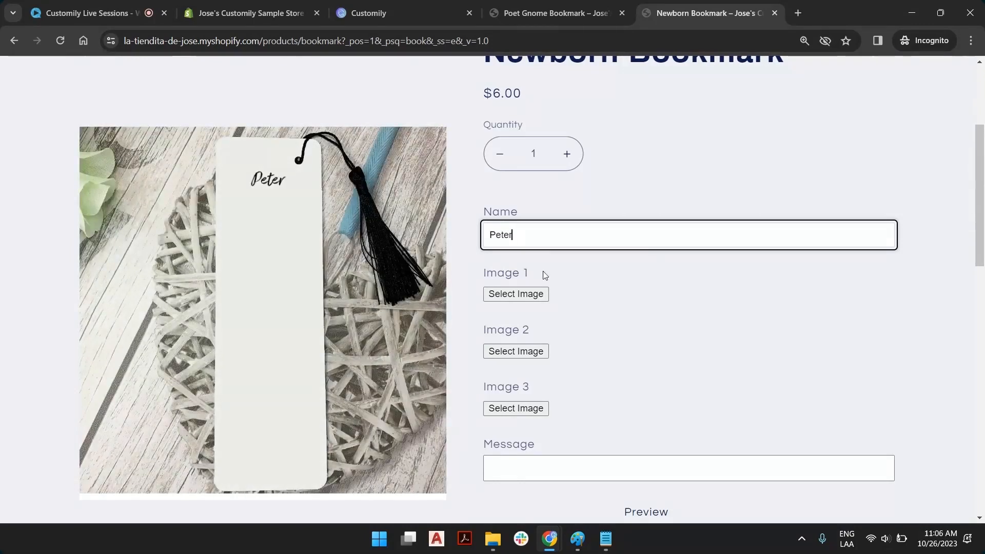
# Step: Enter the message "Love you all!", try a line break before "all!", and put it back on one line
pyautogui.click(595, 468)
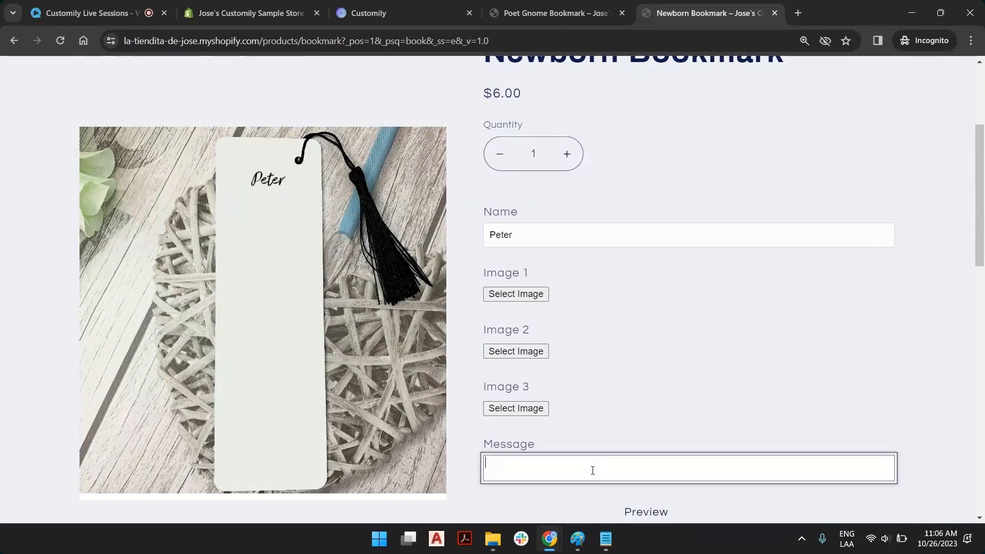
pyautogui.write('Love')
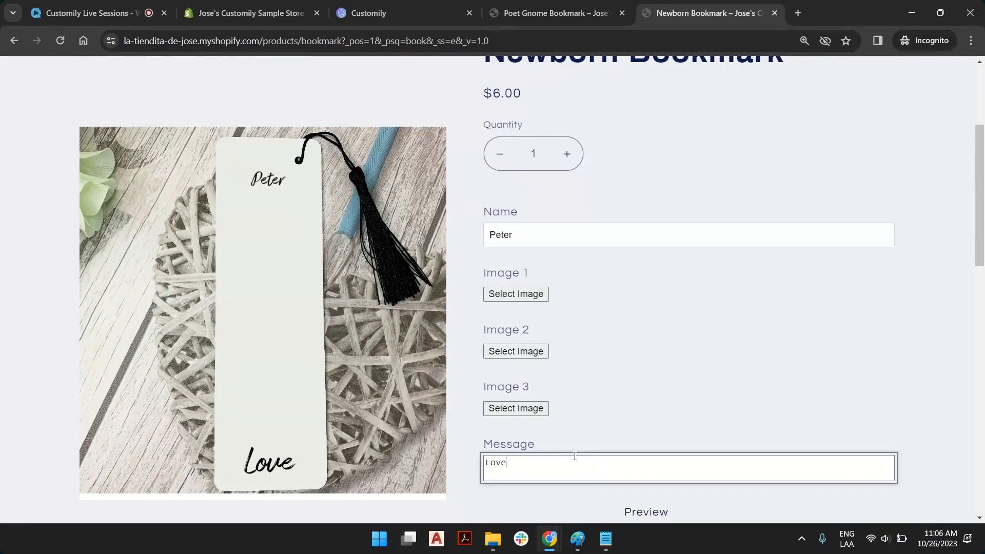
pyautogui.write(' you all!')
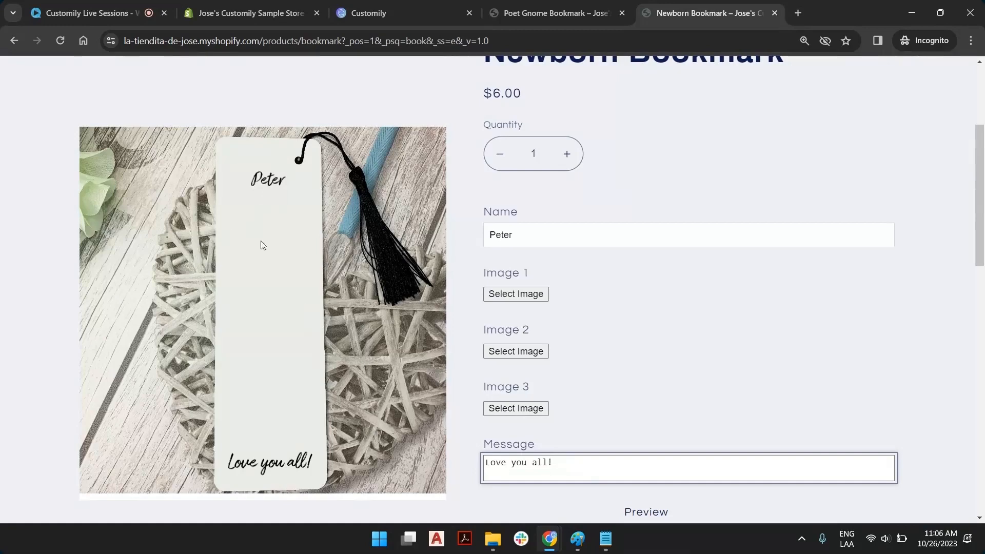
pyautogui.click(529, 463)
pyautogui.press('Return')
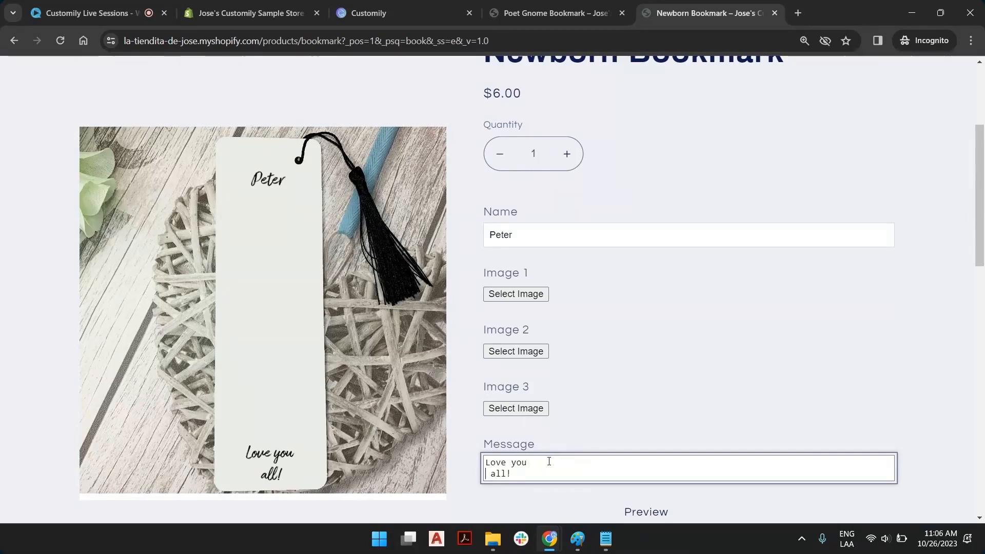
pyautogui.press('BackSpace')
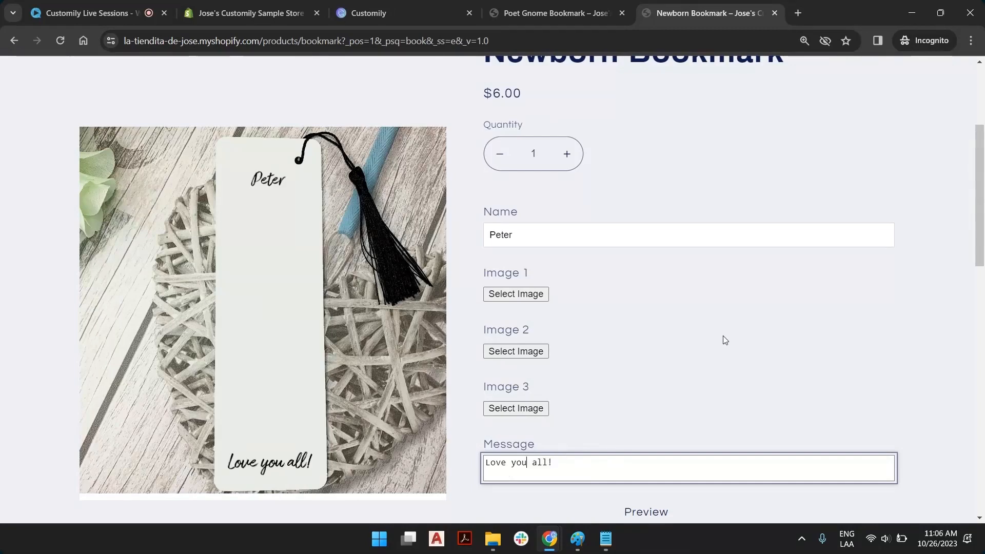
# Step: Upload sample.jpg as Image 1 of the Newborn Bookmark
pyautogui.click(545, 293)
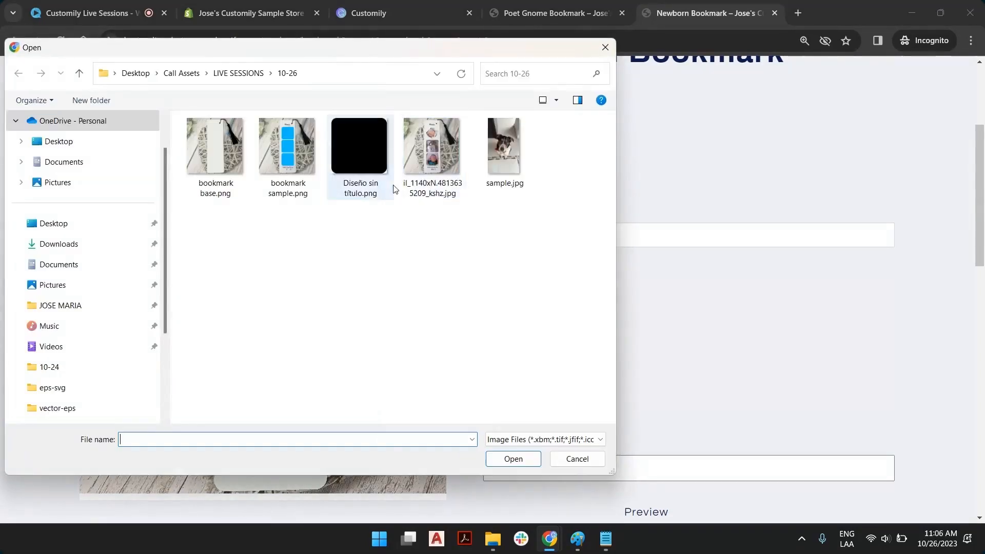
pyautogui.click(512, 157)
pyautogui.doubleClick(512, 158)
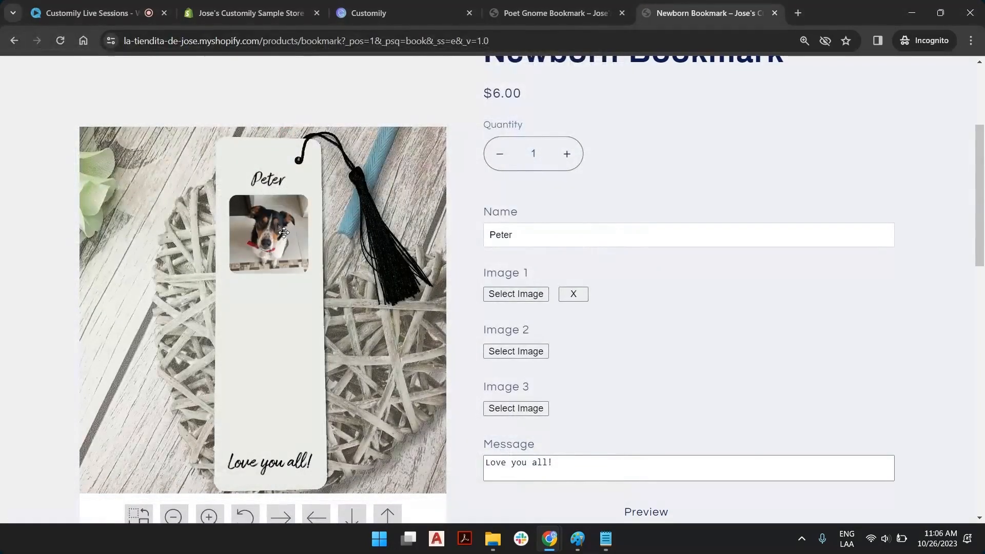
# Step: Enlarge the uploaded dog photo, tilt it slightly counterclockwise, and reposition it so the dog's face fills the first frame
pyautogui.moveTo(226, 164); pyautogui.dragTo(214, 140)
pyautogui.moveTo(279, 244); pyautogui.dragTo(280, 282)
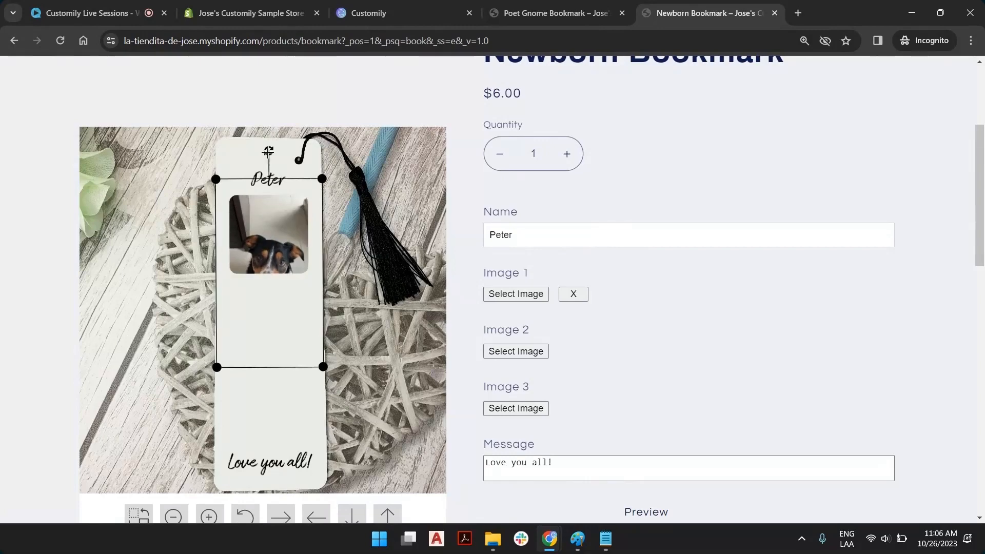
pyautogui.moveTo(268, 152); pyautogui.dragTo(236, 156)
pyautogui.moveTo(282, 235); pyautogui.dragTo(283, 199)
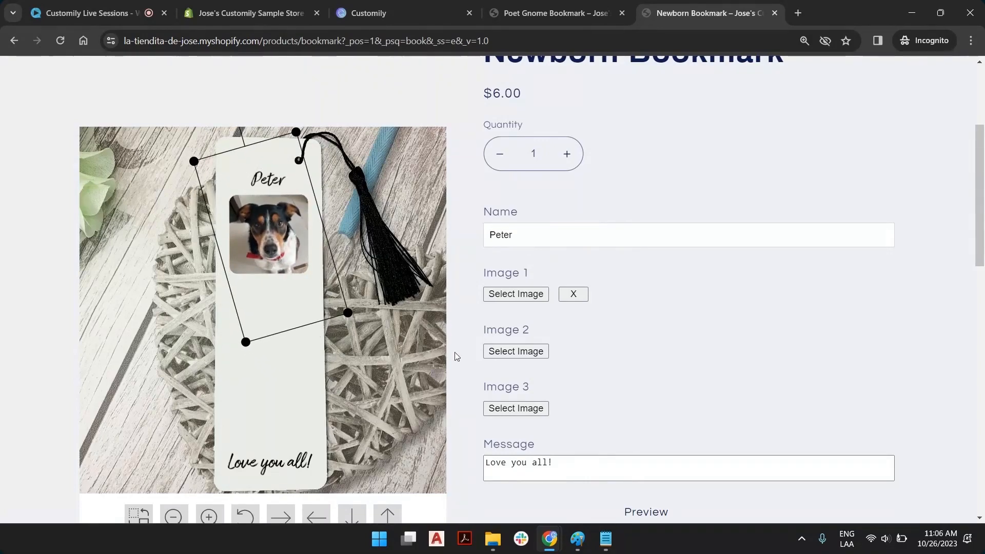
pyautogui.click(274, 359)
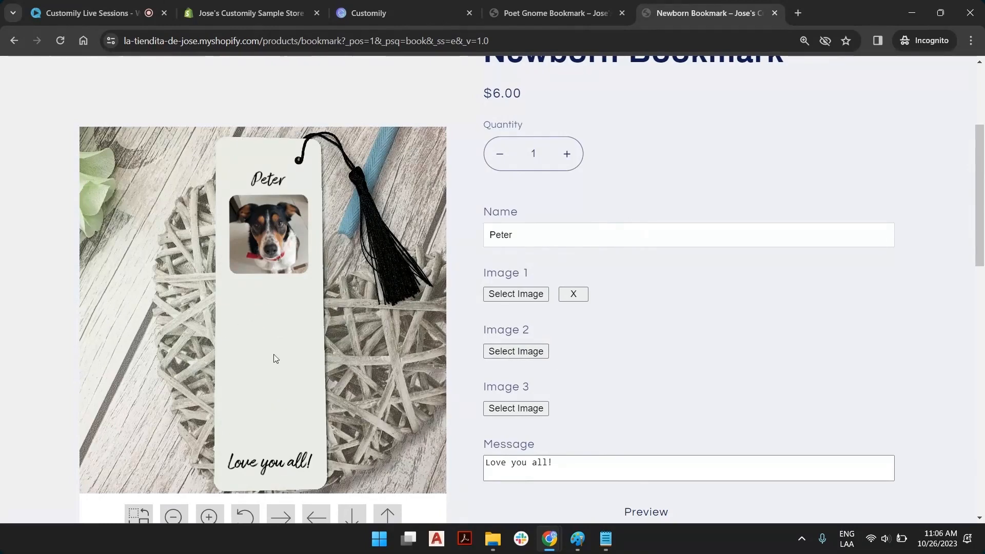
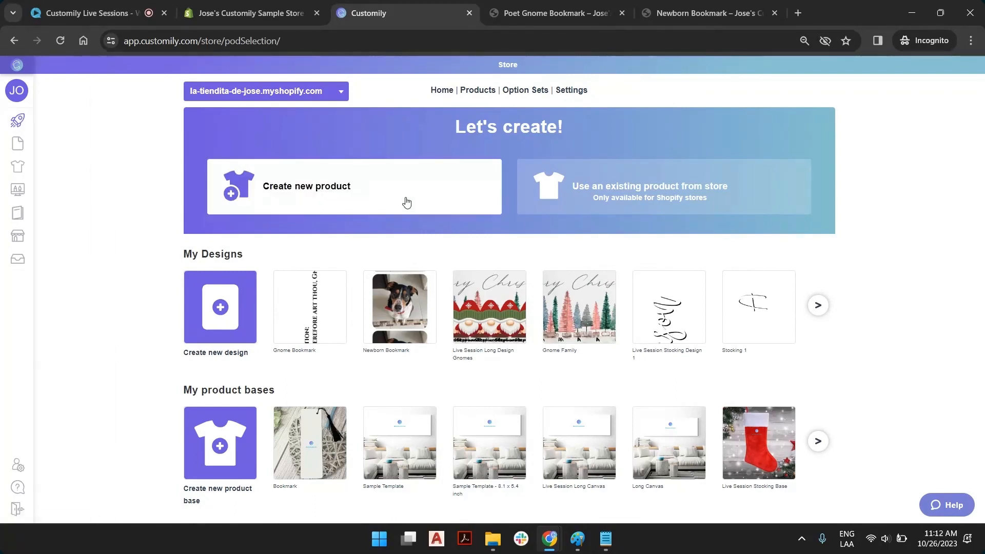
# Step: In Customily, show the starting options for a new product and examine the fulfillment providers, saved designs and product bases
pyautogui.click(331, 181)
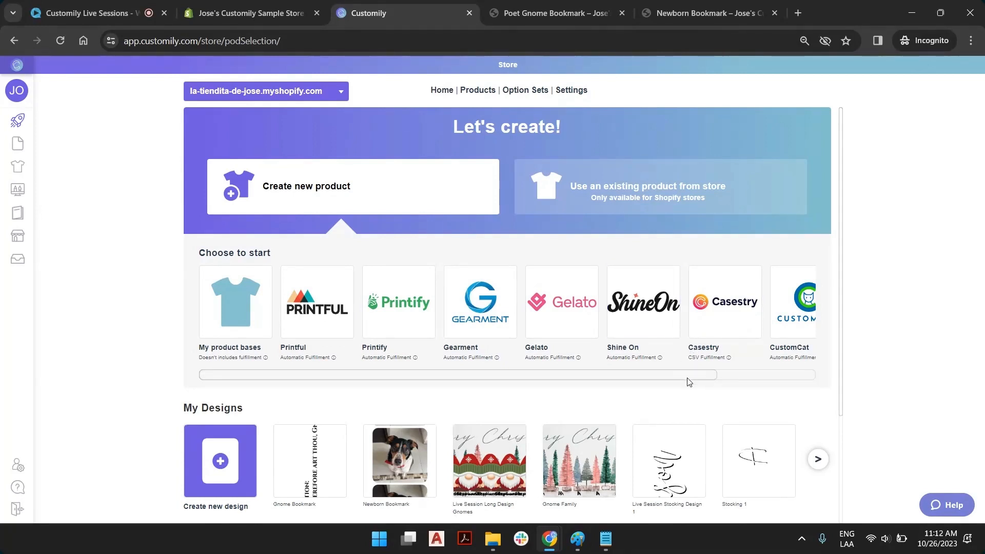
pyautogui.moveTo(688, 383); pyautogui.dragTo(805, 382)
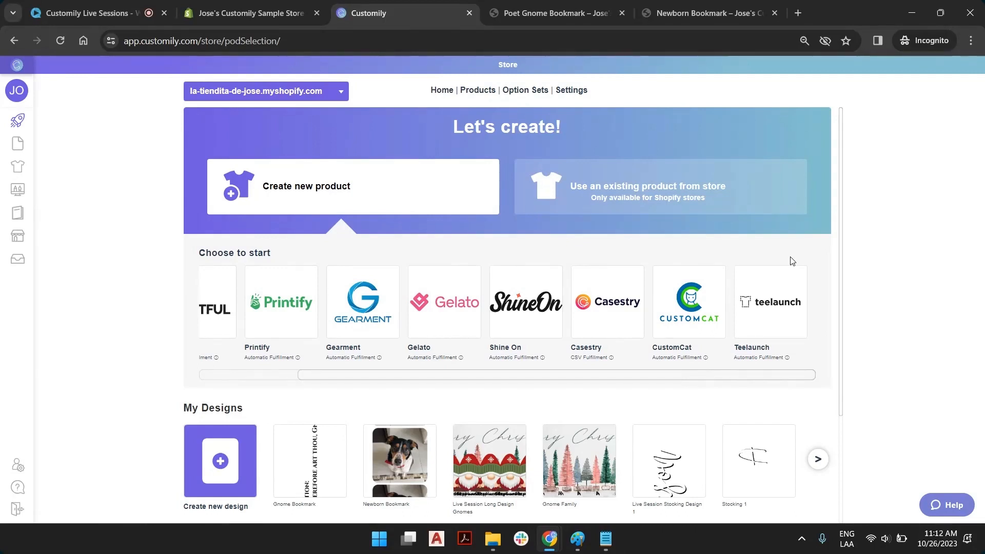
pyautogui.moveTo(758, 374); pyautogui.dragTo(496, 374)
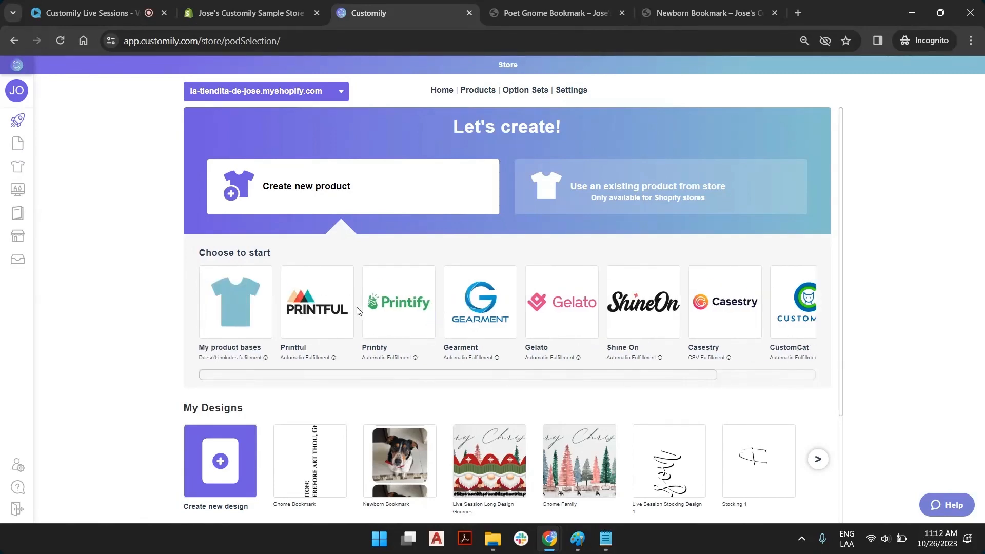
pyautogui.scroll(-3, 297, 277)
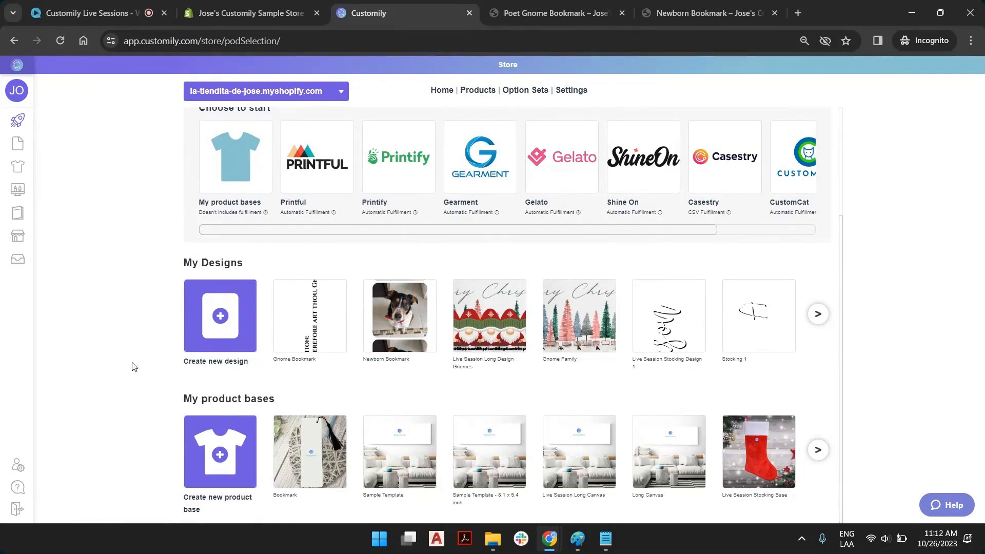
pyautogui.moveTo(10, 153)
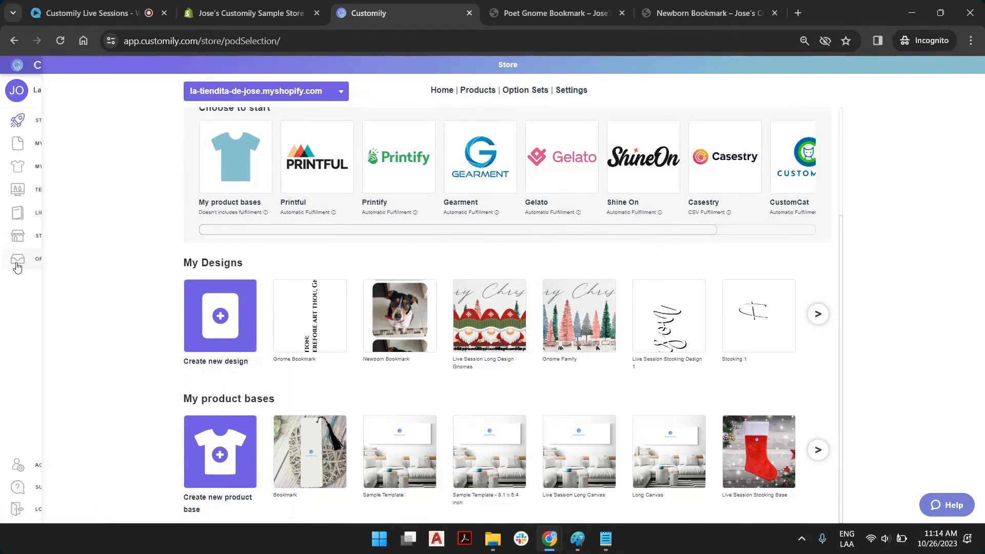
pyautogui.moveTo(11, 268)
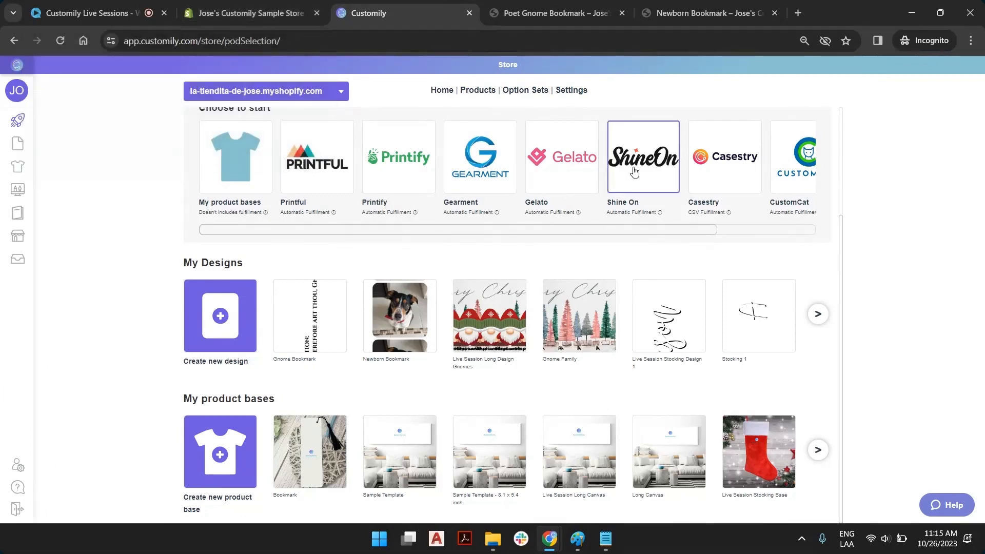
pyautogui.moveTo(1, 287)
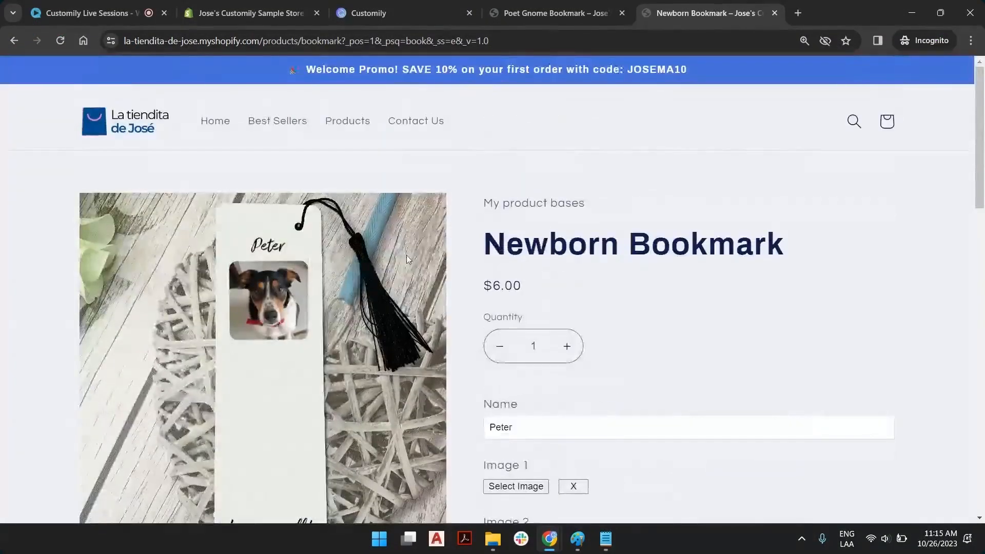
# Step: Switch to the Poet Gnome Bookmark product page and review its quote and gnome options
pyautogui.click(583, 13)
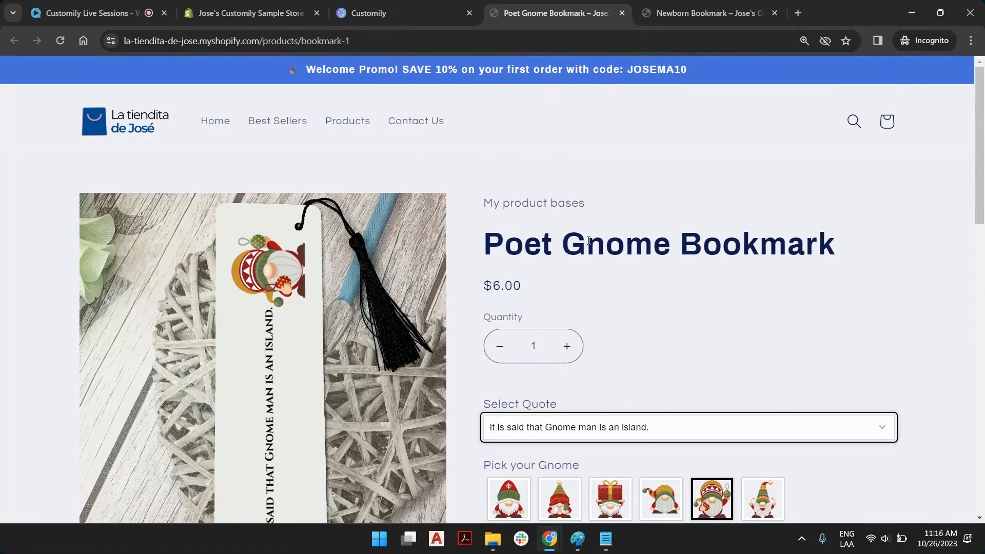
pyautogui.scroll(-1, 302, 321)
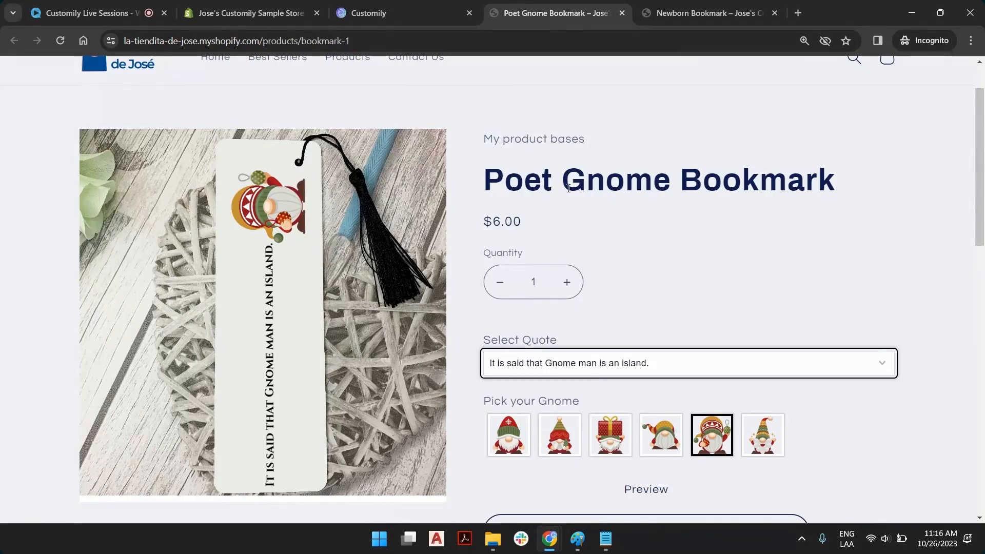
pyautogui.scroll(1, 569, 189)
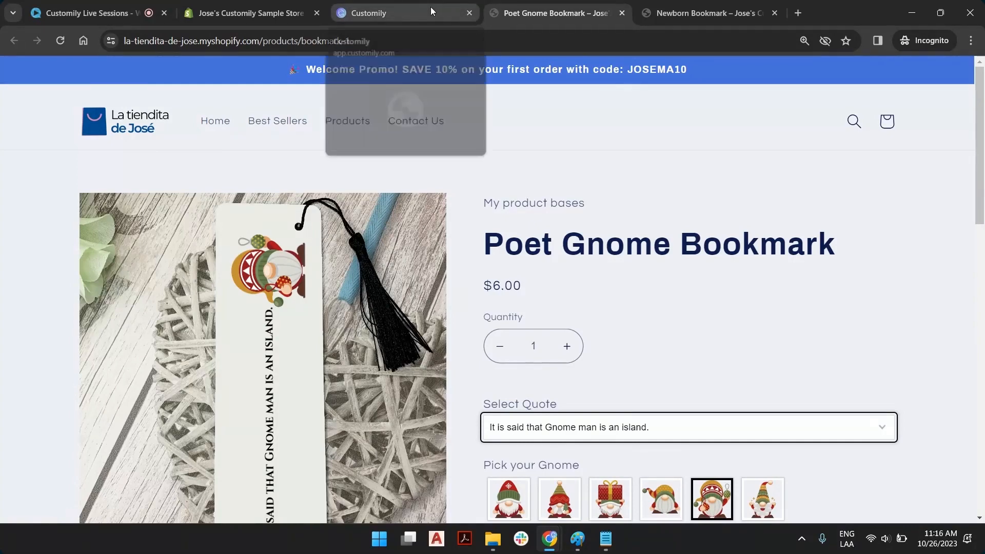
# Step: Review Customily's fulfillment providers and product bases, and examine the Newborn Bookmark product page with its preview and personalization fields
pyautogui.click(395, 10)
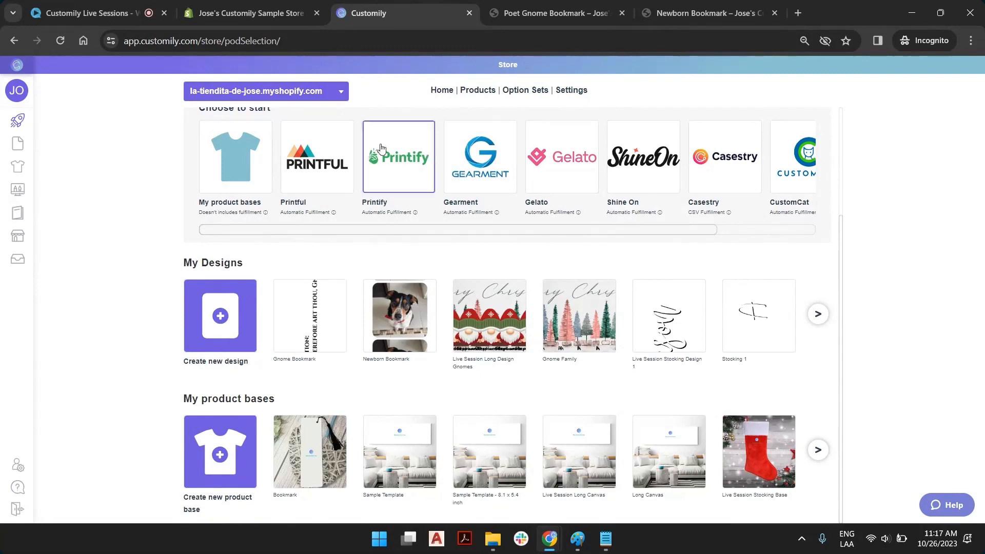
pyautogui.click(673, 16)
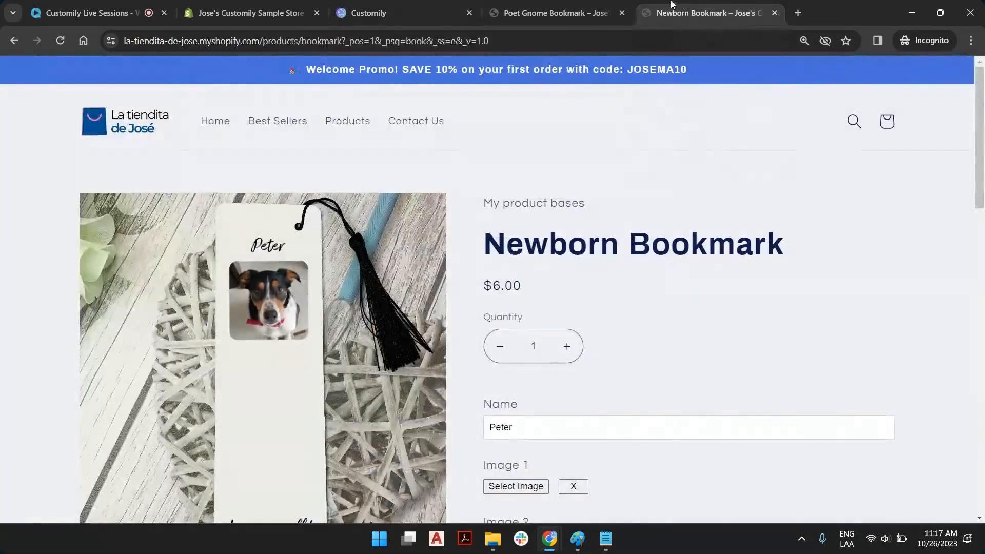
pyautogui.scroll(-2, 297, 189)
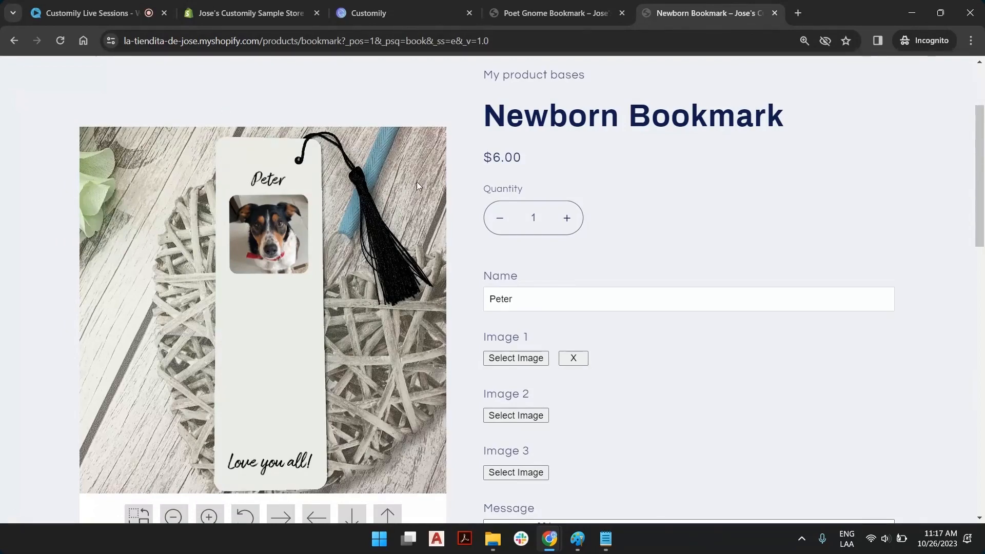
# Step: Switch back to Customily, start a new product base, and name the template Live Session Bookmark
pyautogui.click(423, 8)
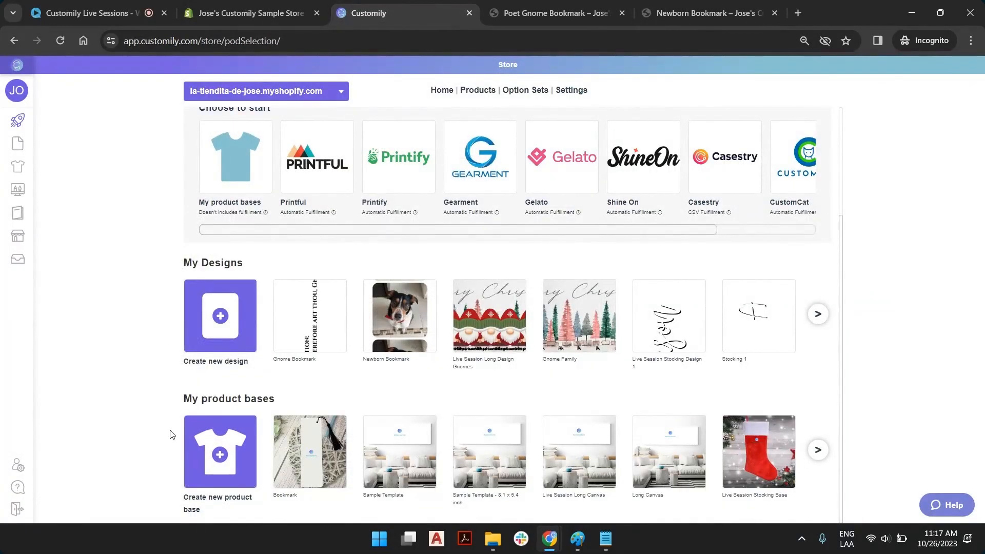
pyautogui.click(194, 452)
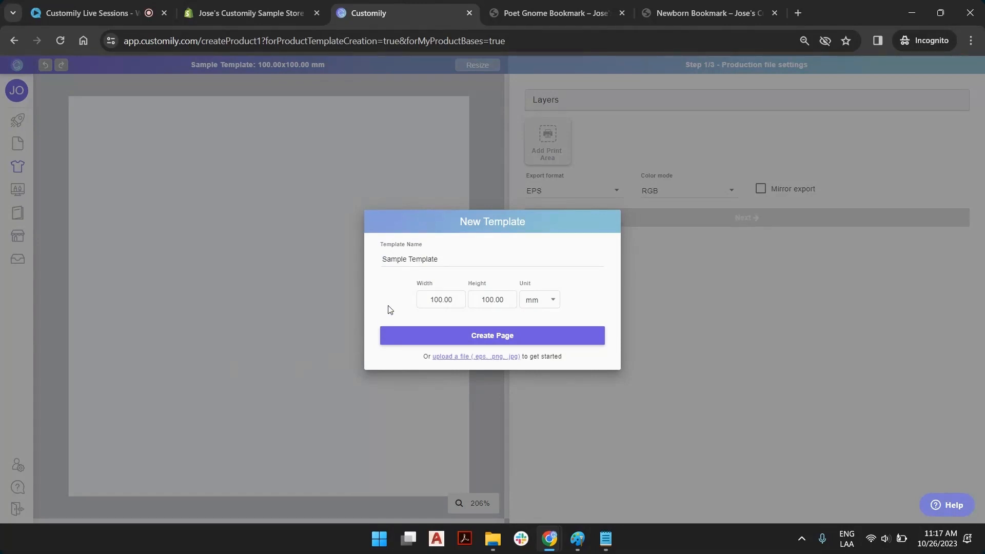
pyautogui.click(400, 258)
pyautogui.tripleClick(401, 258)
pyautogui.write('Liv')
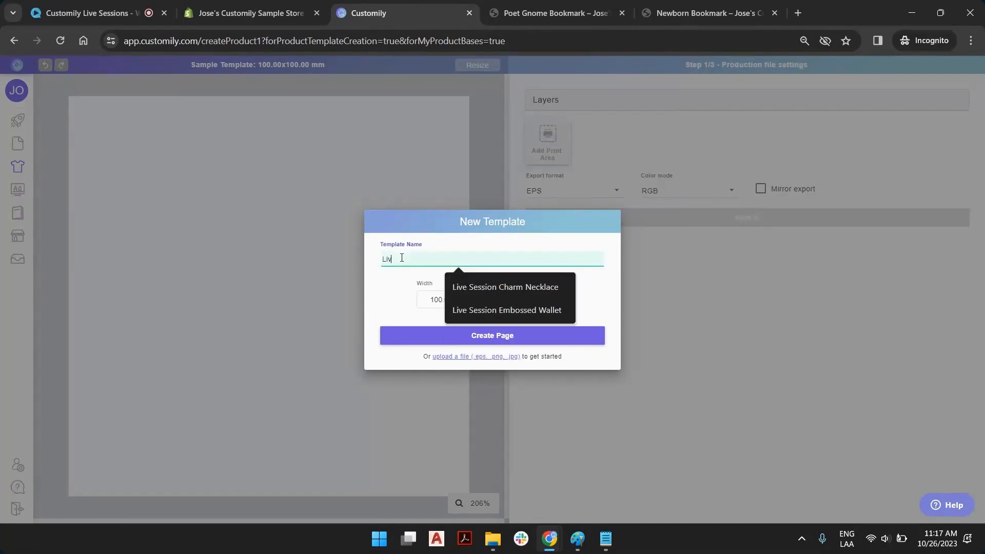
pyautogui.write('e Session Bookmark')
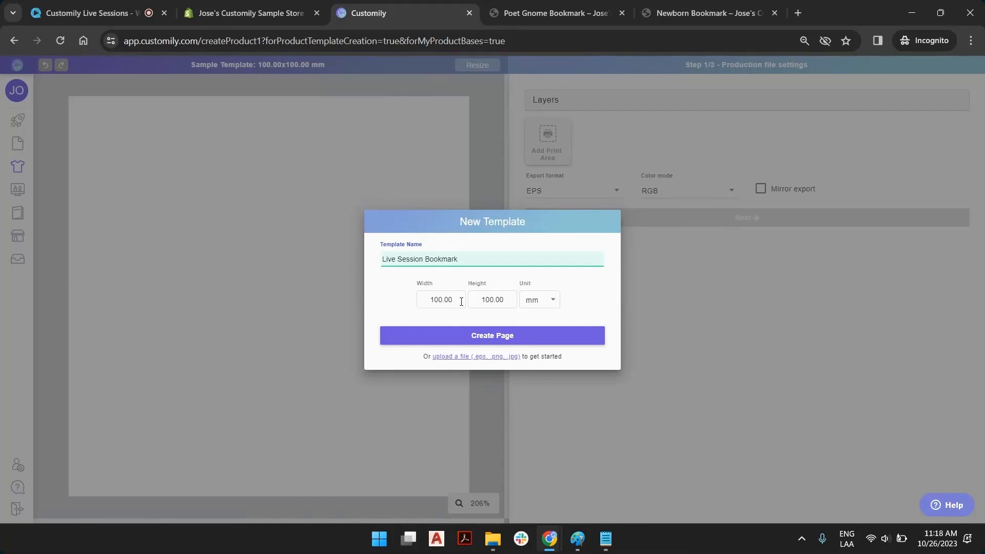
# Step: Set the template to 50 mm wide and 160 mm high, keep mm as the unit, and create the page
pyautogui.click(456, 299)
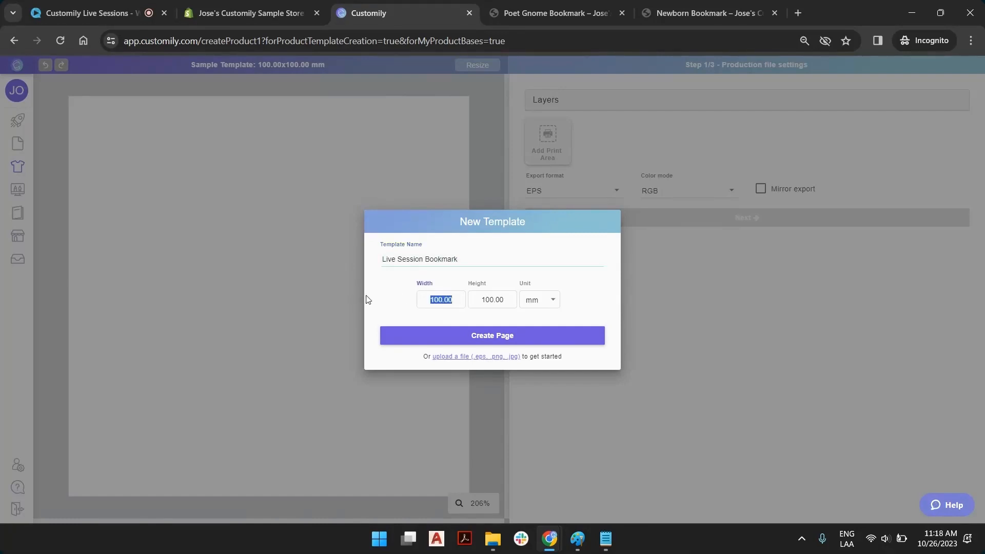
pyautogui.write('50')
pyautogui.press('Tab')
pyautogui.write('160')
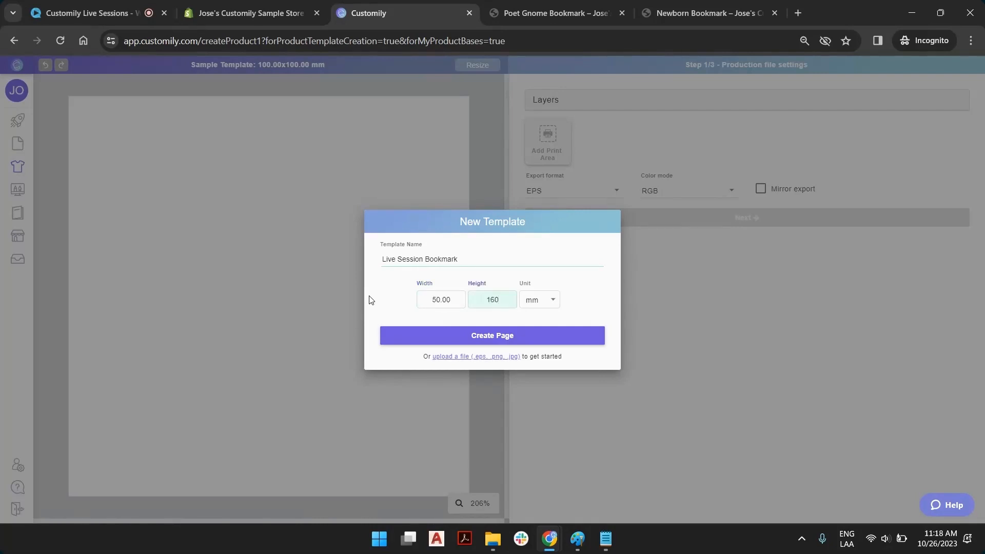
pyautogui.click(549, 300)
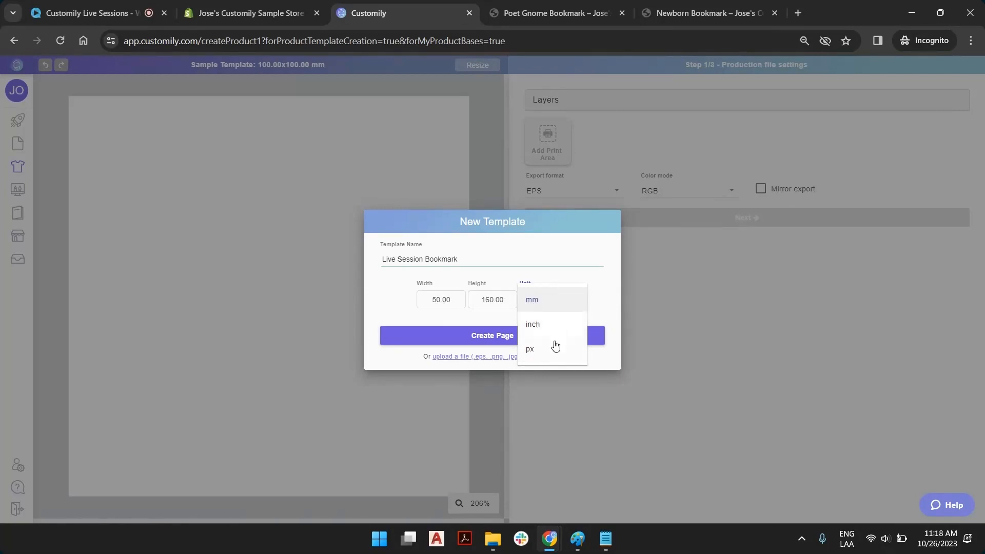
pyautogui.click(554, 264)
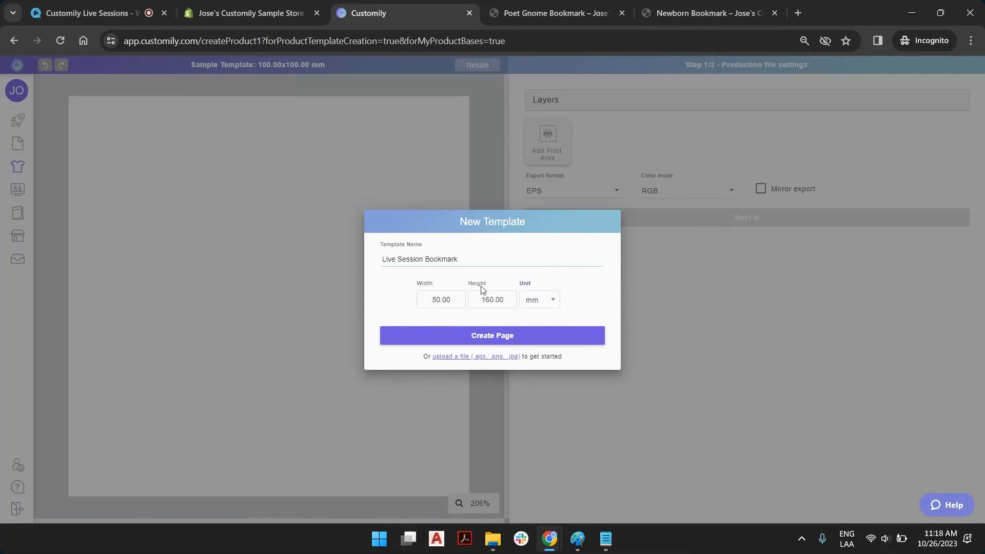
pyautogui.click(470, 336)
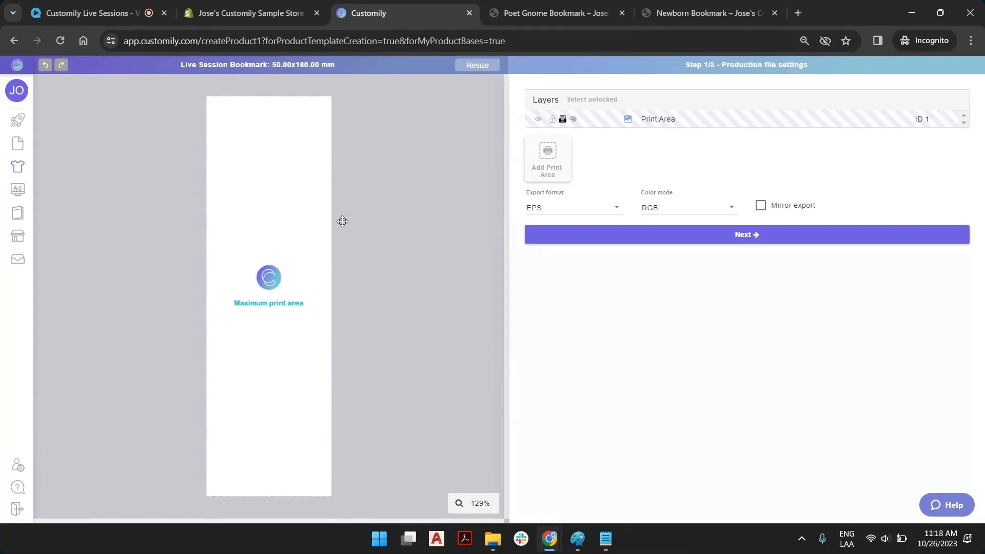
# Step: Inspect the print area's extent on the canvas and the template dimensions in the header
pyautogui.click(264, 211)
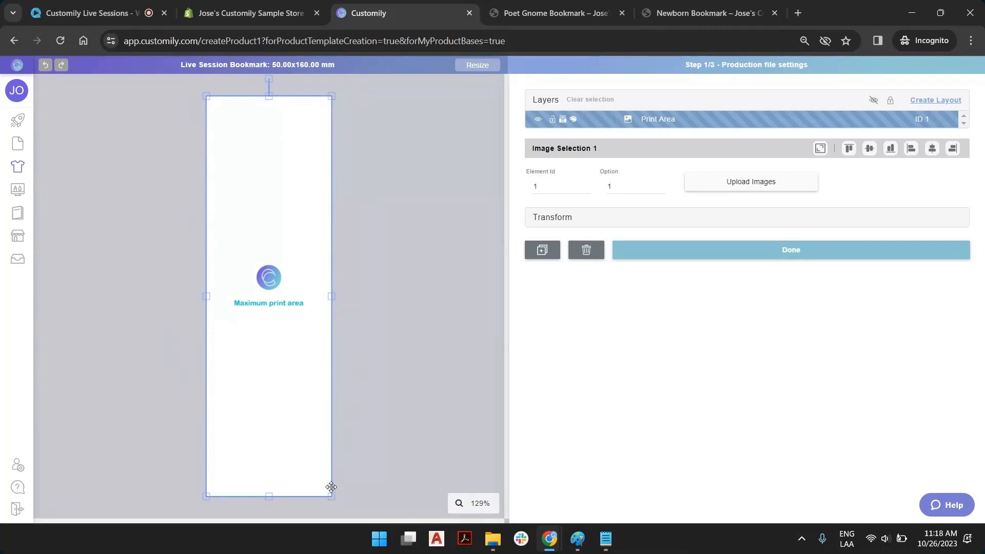
pyautogui.click(373, 102)
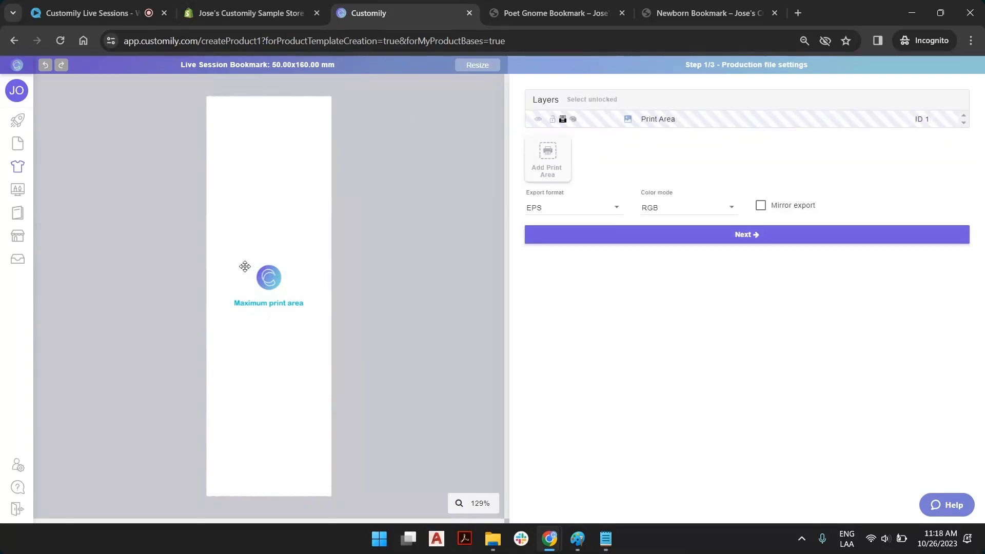
pyautogui.click(271, 289)
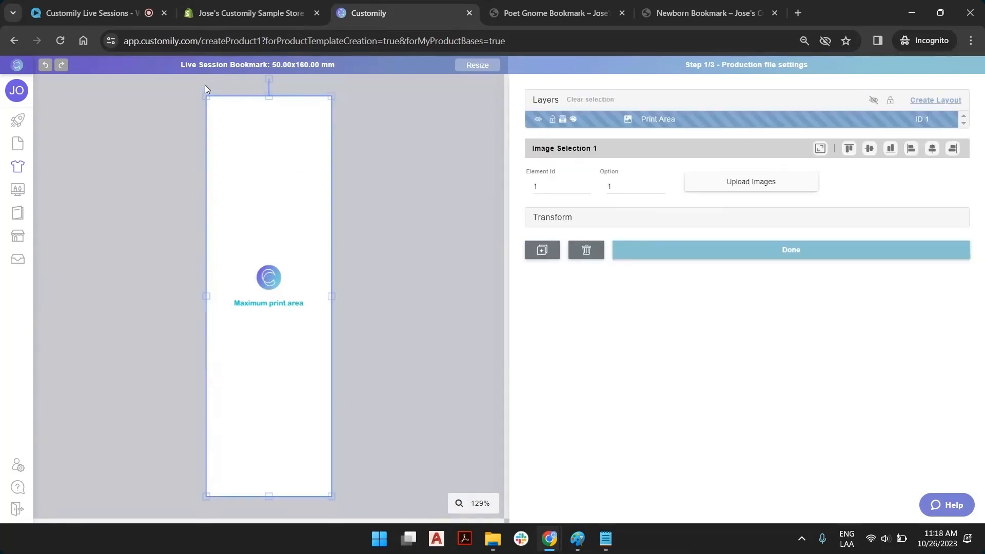
pyautogui.moveTo(267, 64); pyautogui.dragTo(344, 64)
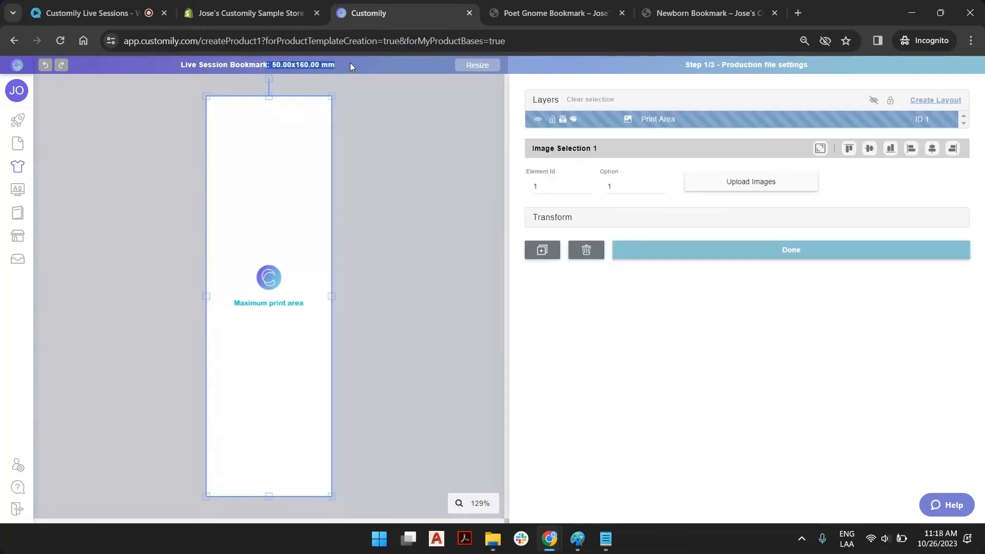
pyautogui.click(384, 126)
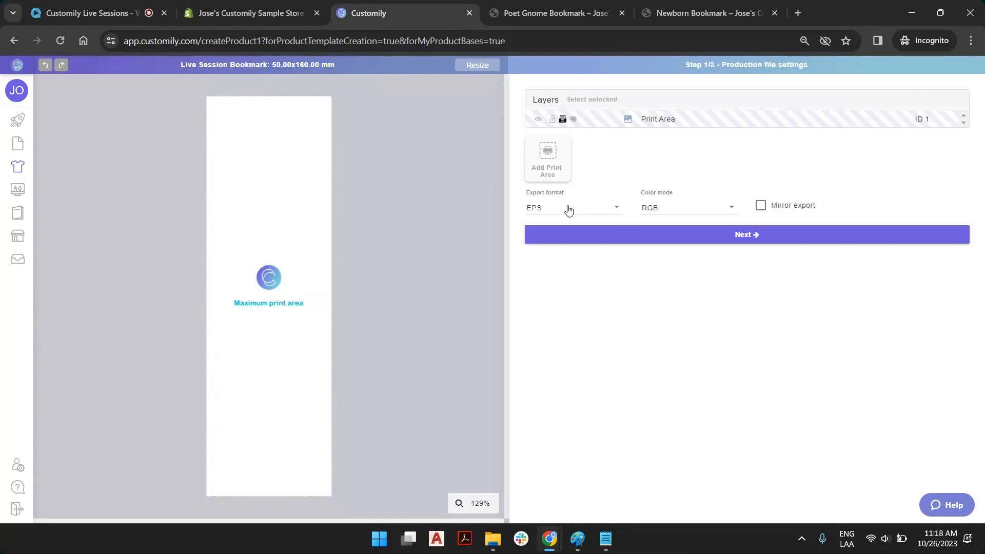
# Step: Set the production file's export format to PNG with a resolution of 300, and continue to the preview settings
pyautogui.click(586, 210)
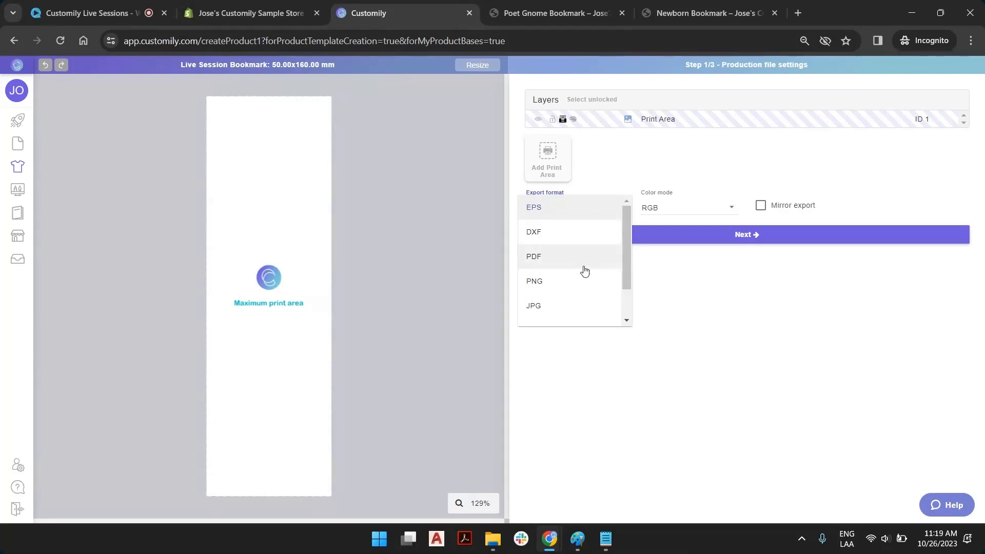
pyautogui.scroll(-2, 583, 277)
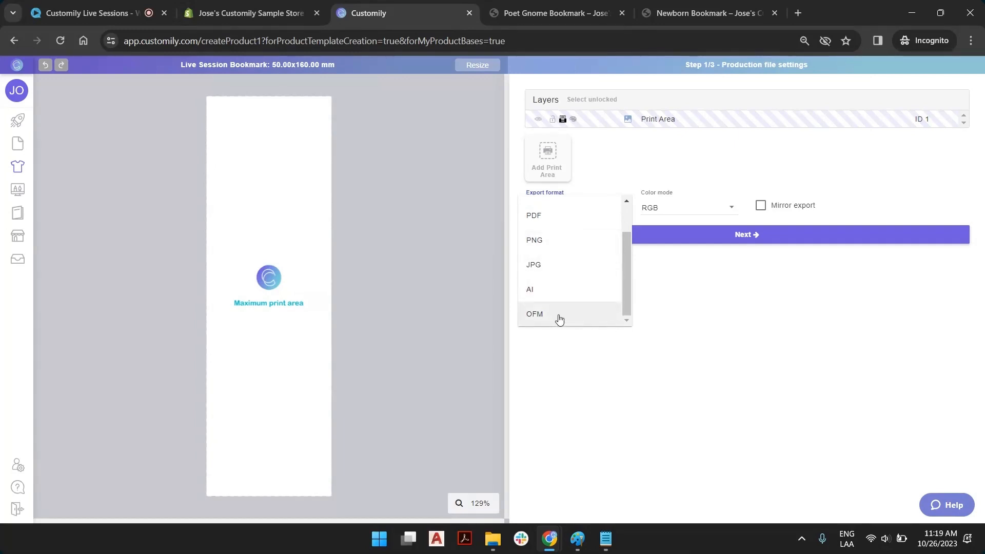
pyautogui.click(556, 240)
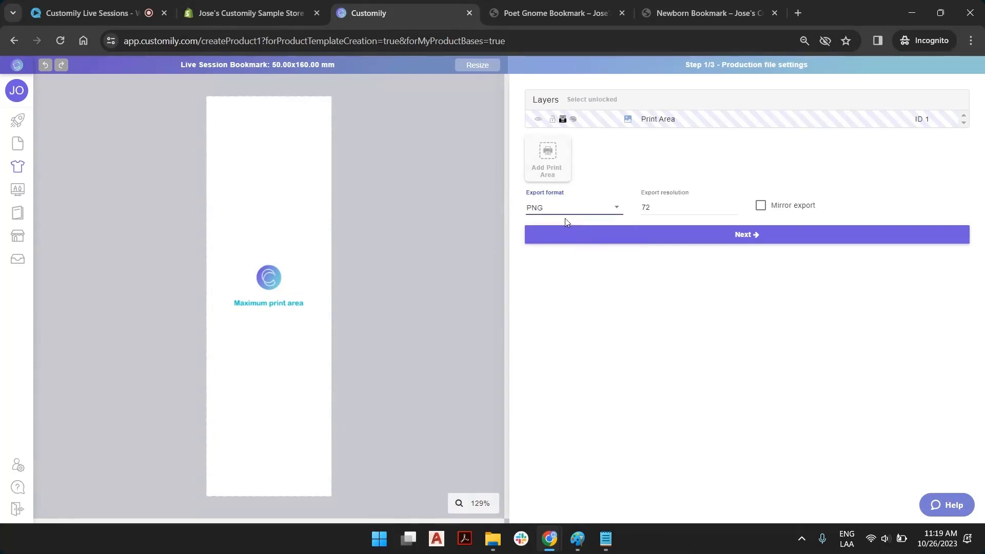
pyautogui.doubleClick(645, 206)
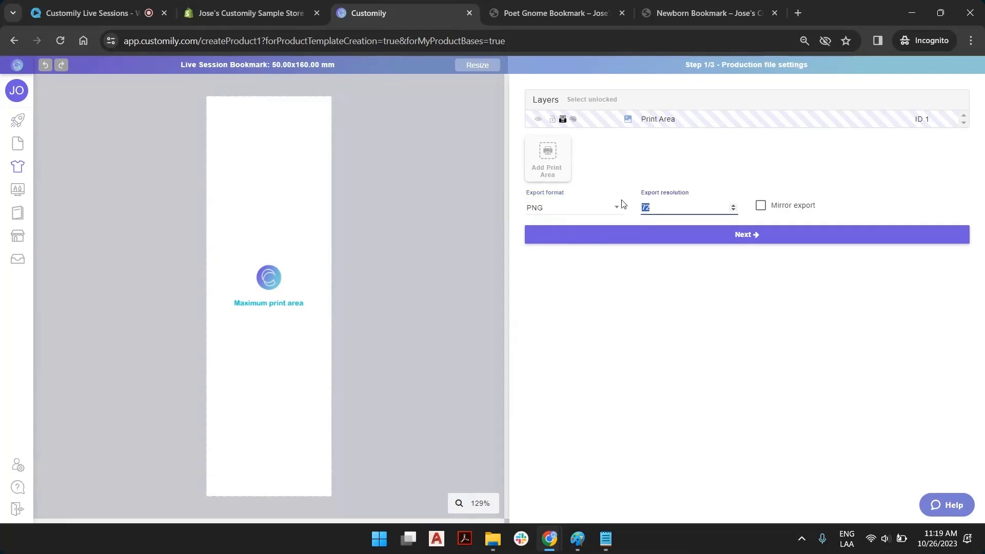
pyautogui.write('300')
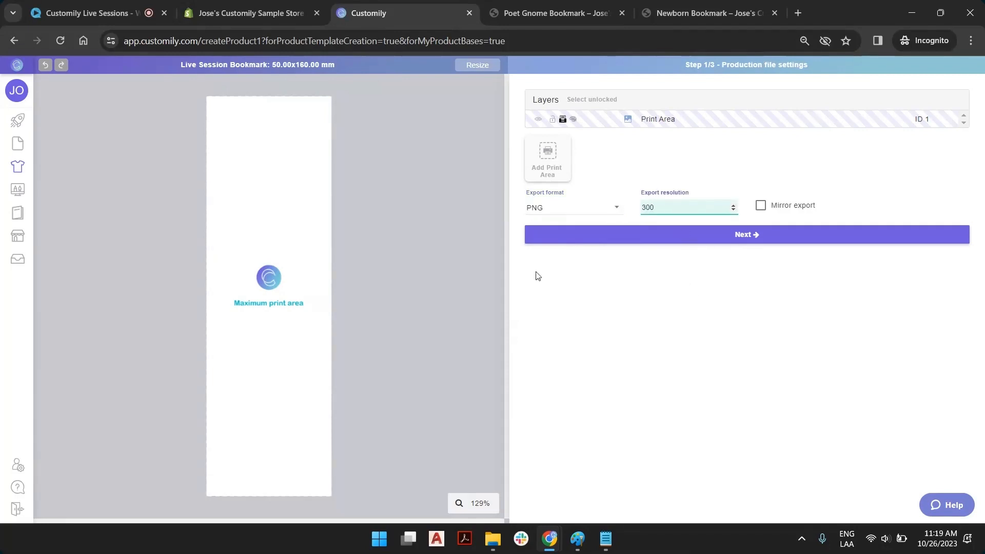
pyautogui.click(635, 295)
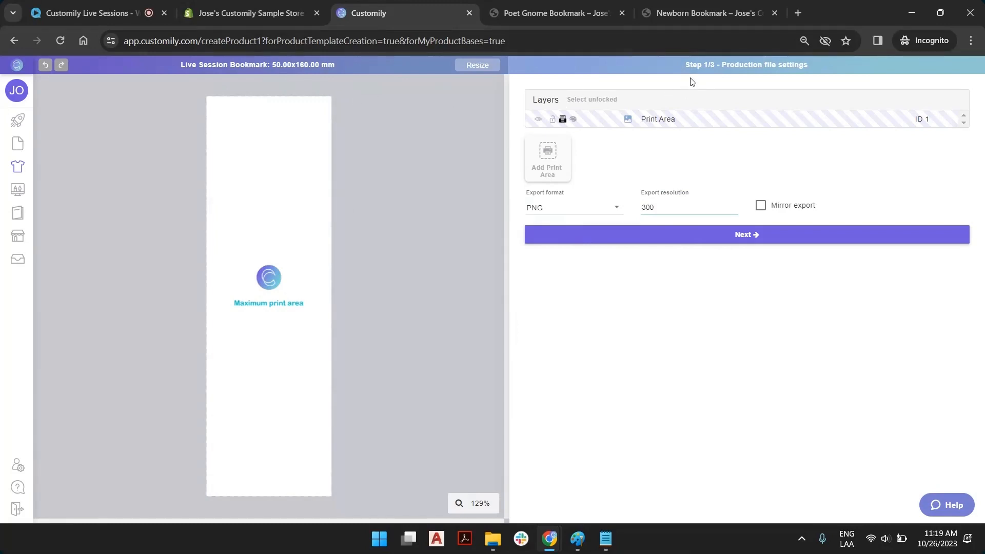
pyautogui.moveTo(676, 68)
pyautogui.mouseDown()
pyautogui.moveTo(813, 67)
pyautogui.moveTo(686, 65)
pyautogui.mouseUp()
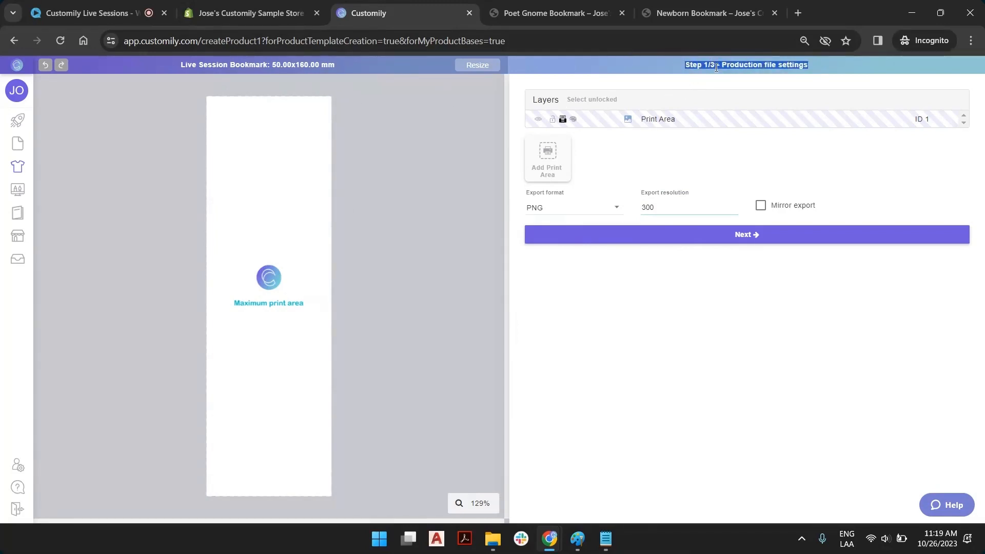
pyautogui.click(716, 67)
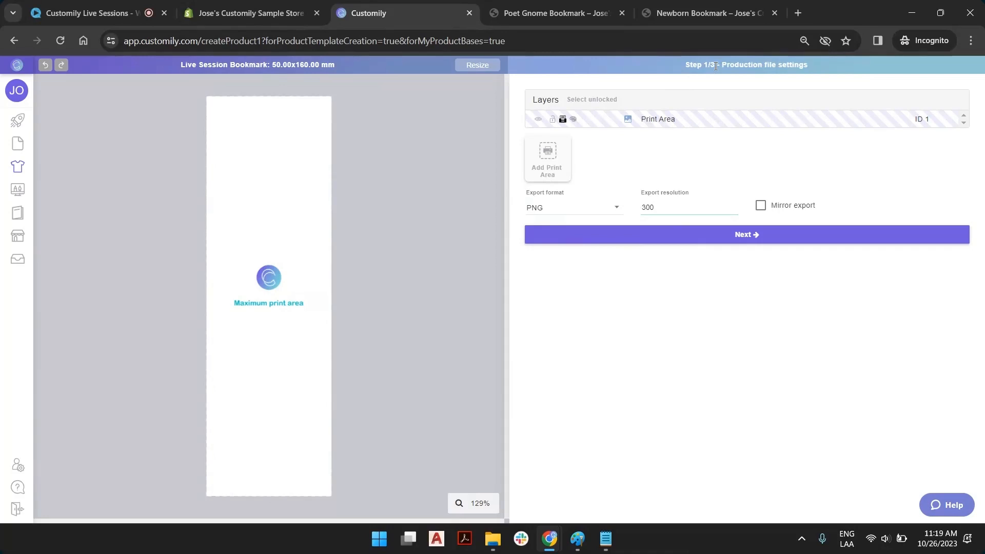
pyautogui.click(748, 238)
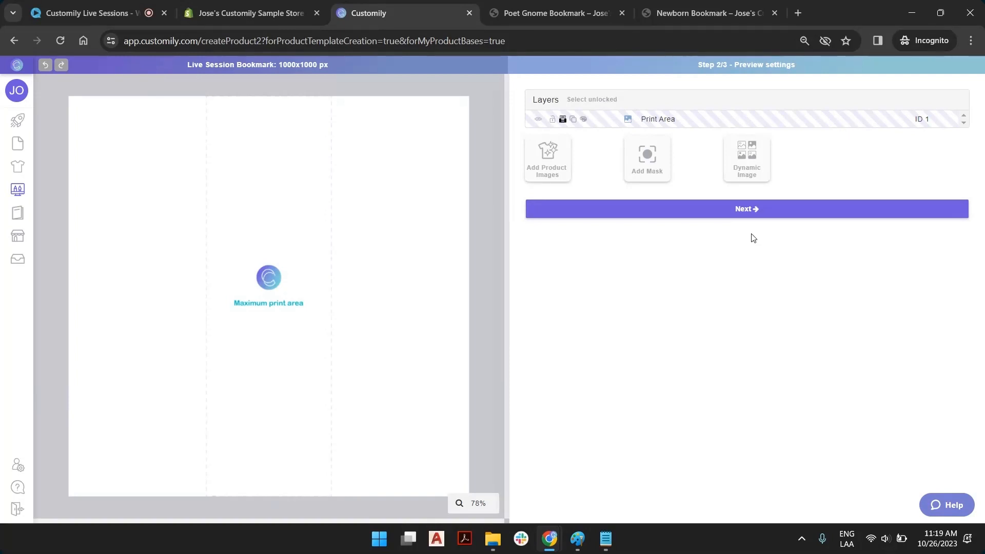
# Step: Add bookmark base.png as the product image for the preview
pyautogui.moveTo(717, 65); pyautogui.dragTo(775, 64)
pyautogui.click(775, 63)
pyautogui.click(551, 168)
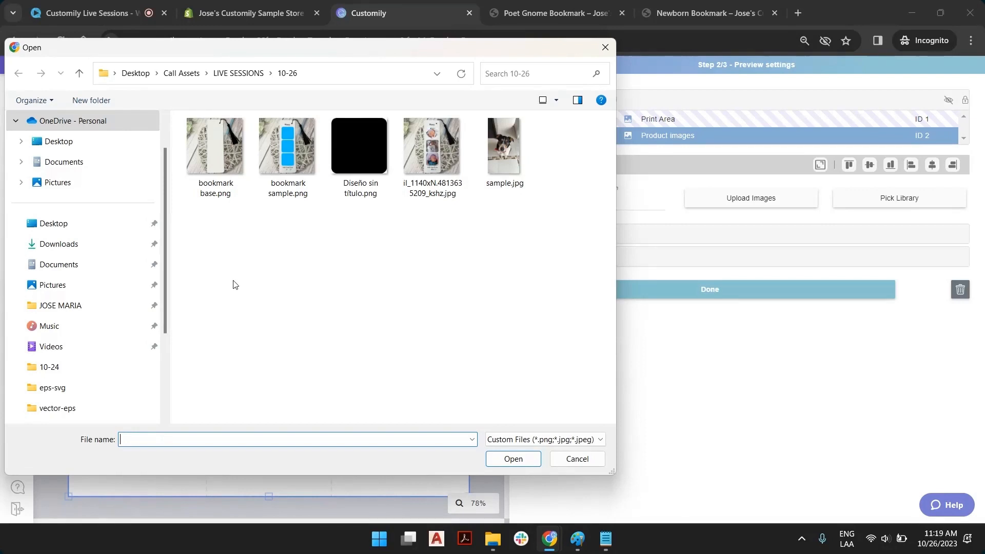
pyautogui.click(216, 162)
pyautogui.doubleClick(217, 162)
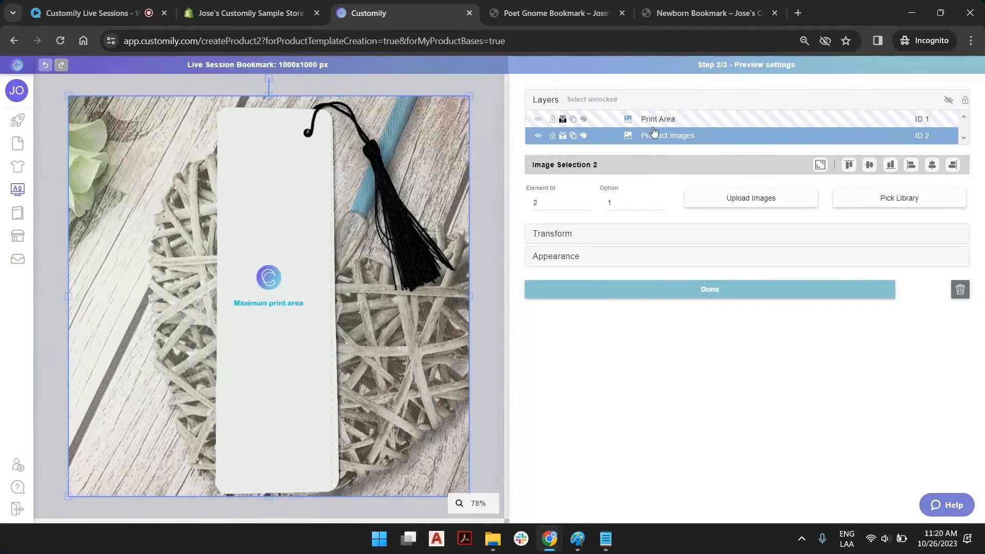
# Step: Shrink the print area, tilt it slightly counterclockwise, and position it inside the bookmark just below the tassel hole
pyautogui.click(656, 123)
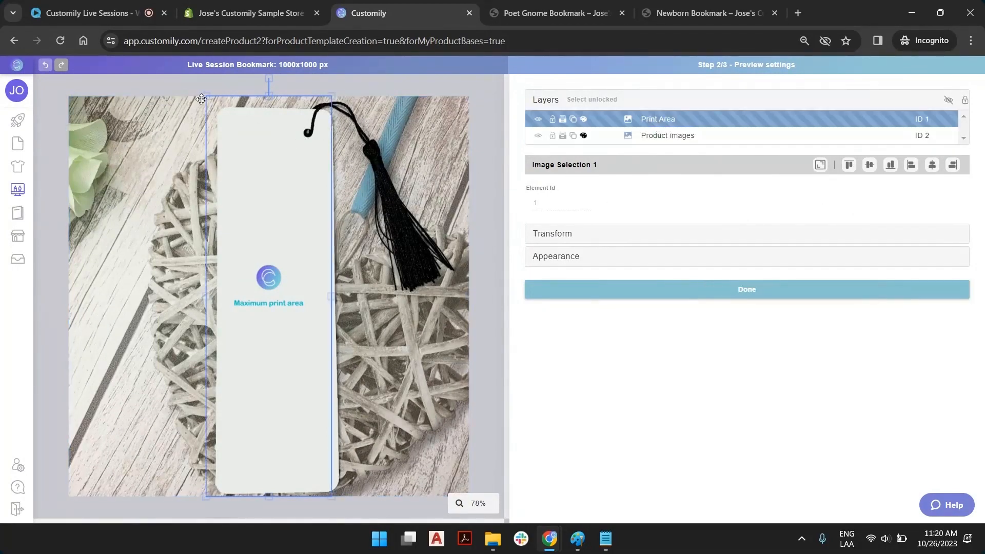
pyautogui.moveTo(204, 97); pyautogui.dragTo(221, 141)
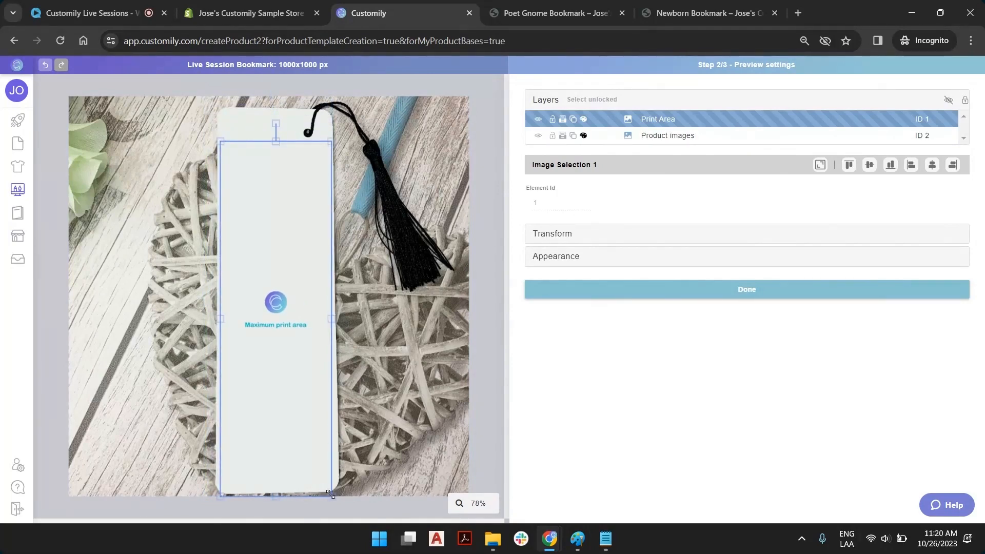
pyautogui.moveTo(329, 494)
pyautogui.mouseDown()
pyautogui.moveTo(317, 483)
pyautogui.moveTo(320, 491)
pyautogui.mouseUp()
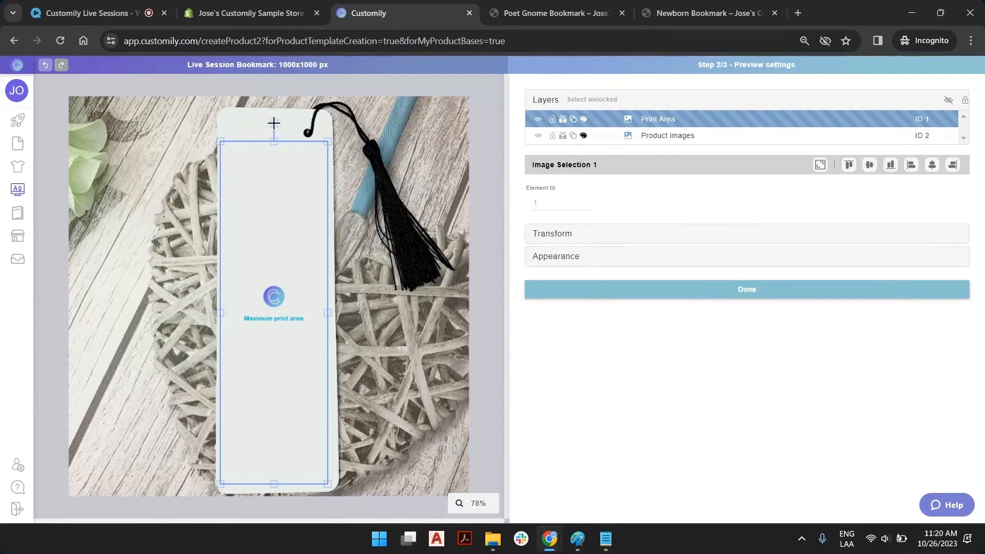
pyautogui.moveTo(274, 123); pyautogui.dragTo(269, 121)
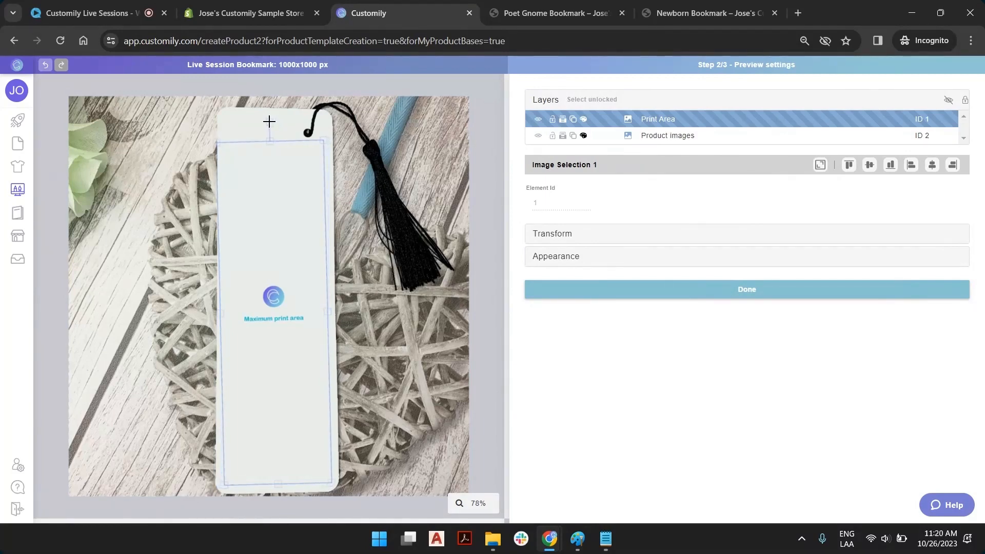
pyautogui.moveTo(289, 198); pyautogui.dragTo(293, 199)
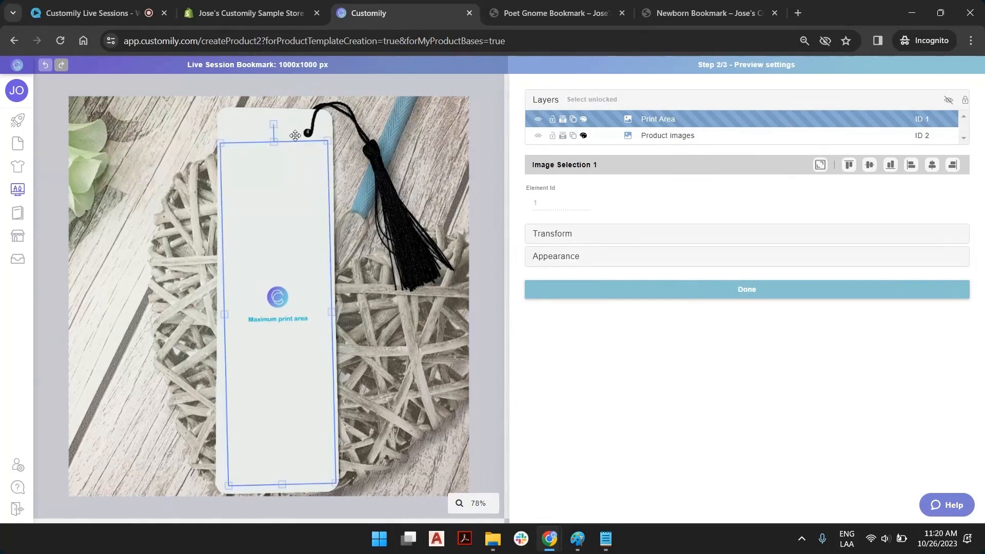
pyautogui.moveTo(275, 124); pyautogui.dragTo(276, 125)
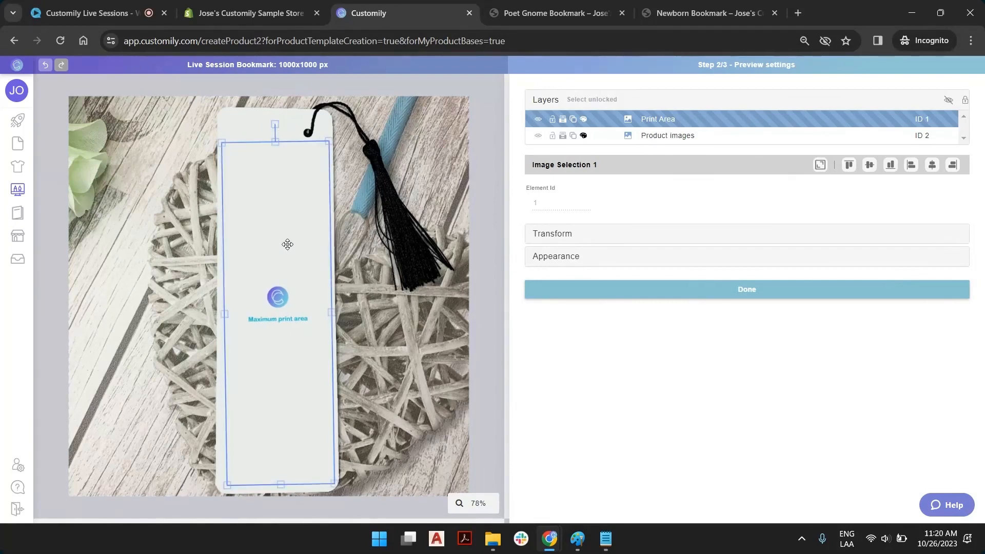
pyautogui.moveTo(287, 244); pyautogui.dragTo(286, 244)
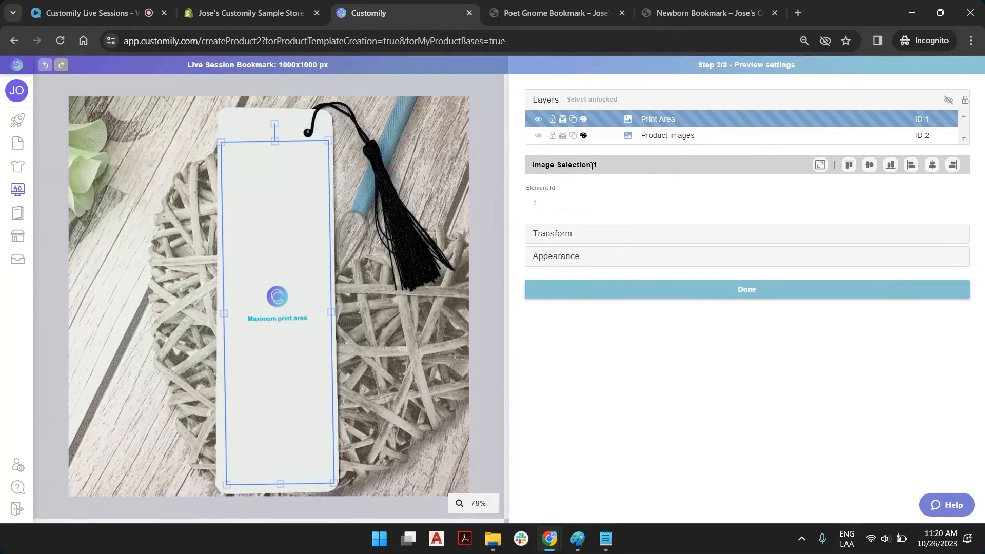
# Step: Set the print area's rotation to 359.5 degrees in its transform settings
pyautogui.click(567, 234)
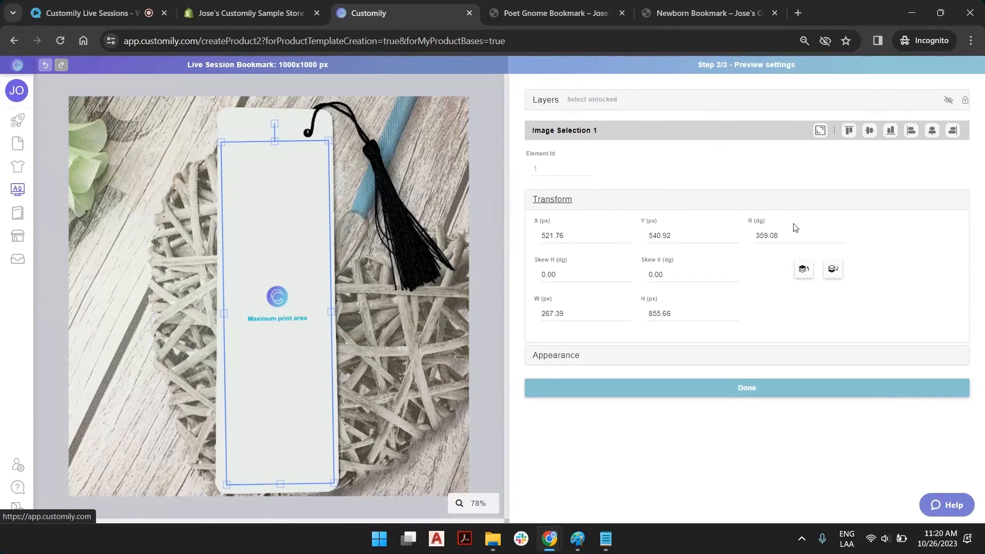
pyautogui.click(841, 234)
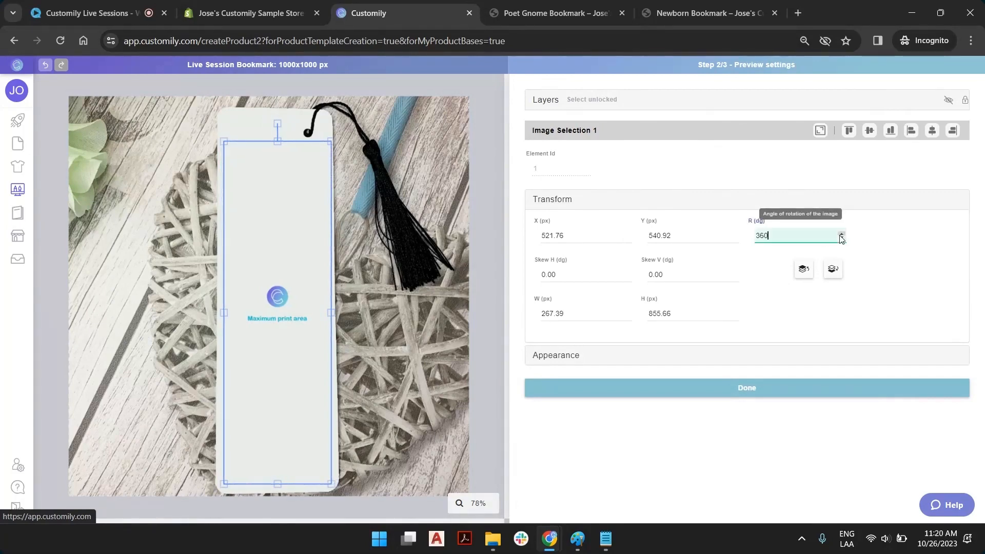
pyautogui.click(841, 238)
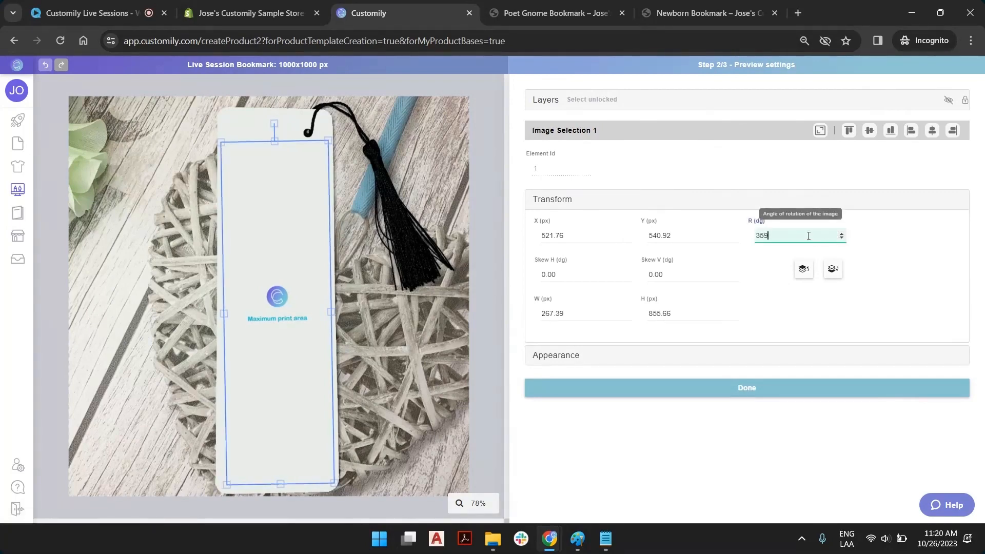
pyautogui.write('.5')
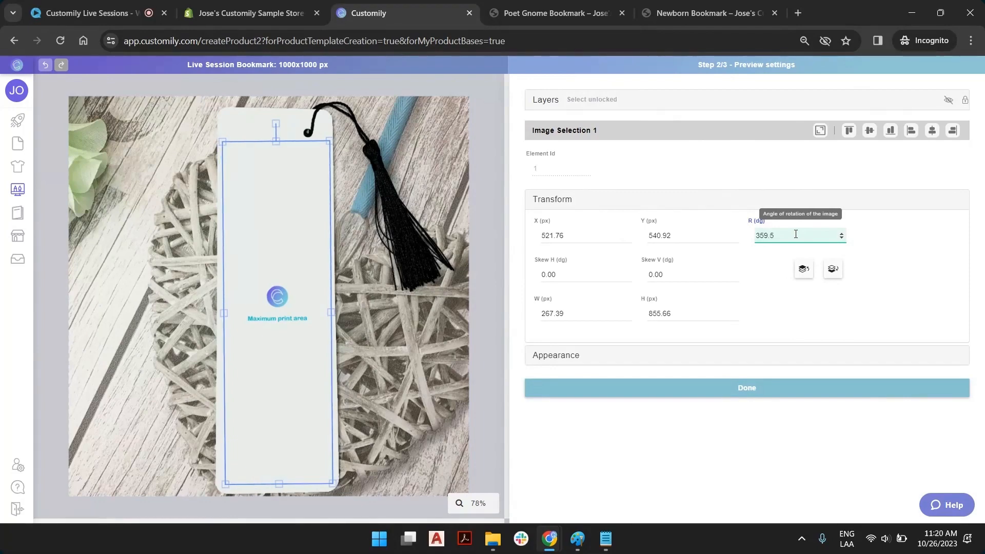
pyautogui.click(321, 209)
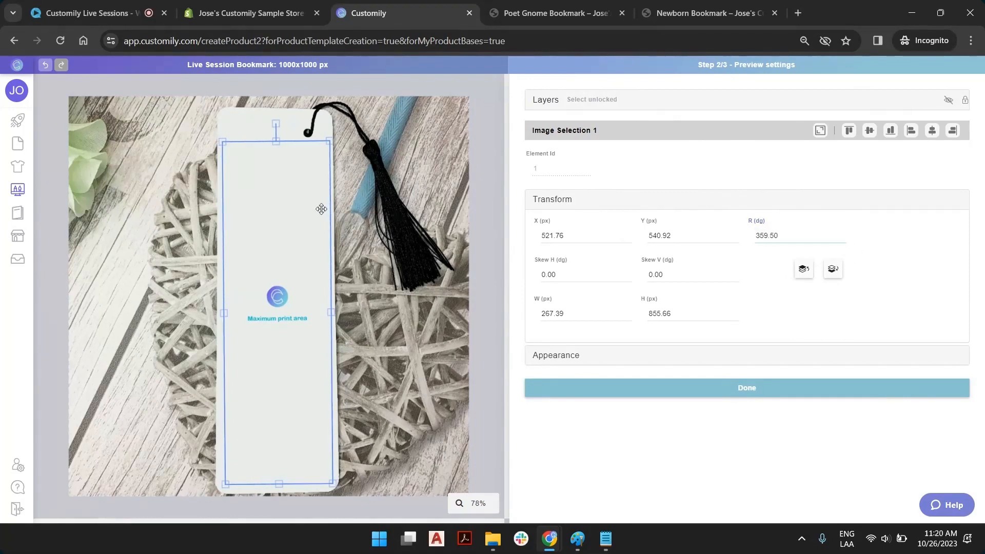
# Step: Fine-tune the print area's position to about X 519, Y 542 px on the bookmark, and continue to the template review
pyautogui.press('Left')
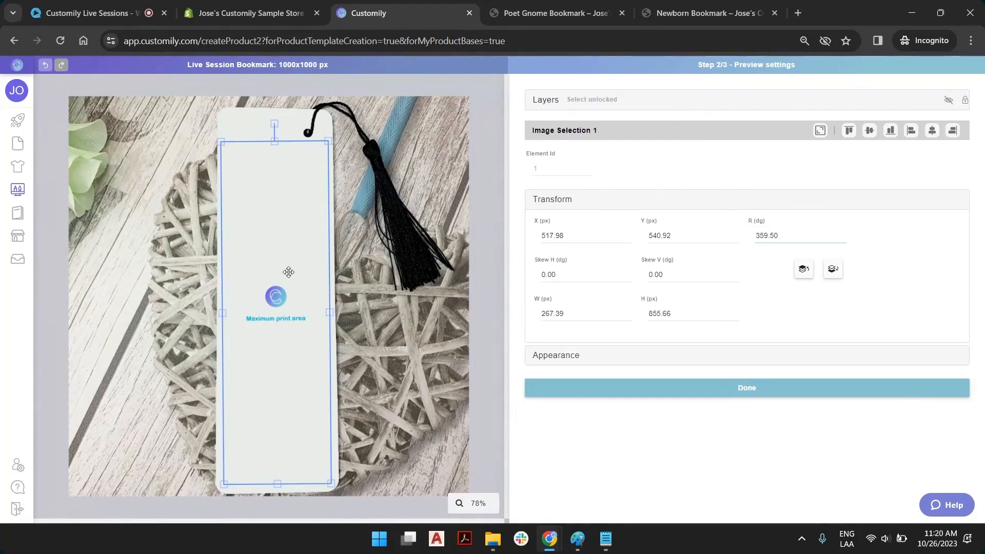
pyautogui.moveTo(288, 272); pyautogui.dragTo(290, 273)
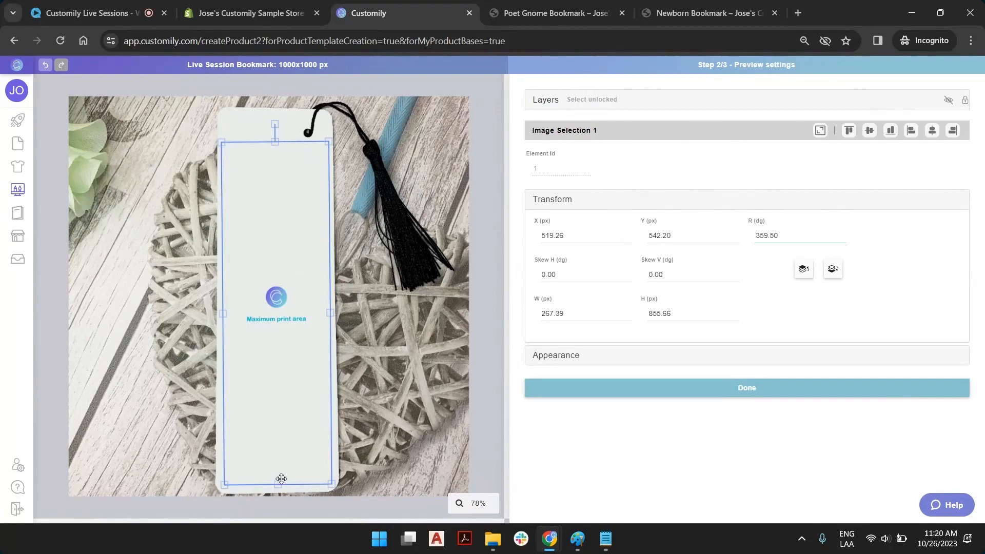
pyautogui.click(487, 269)
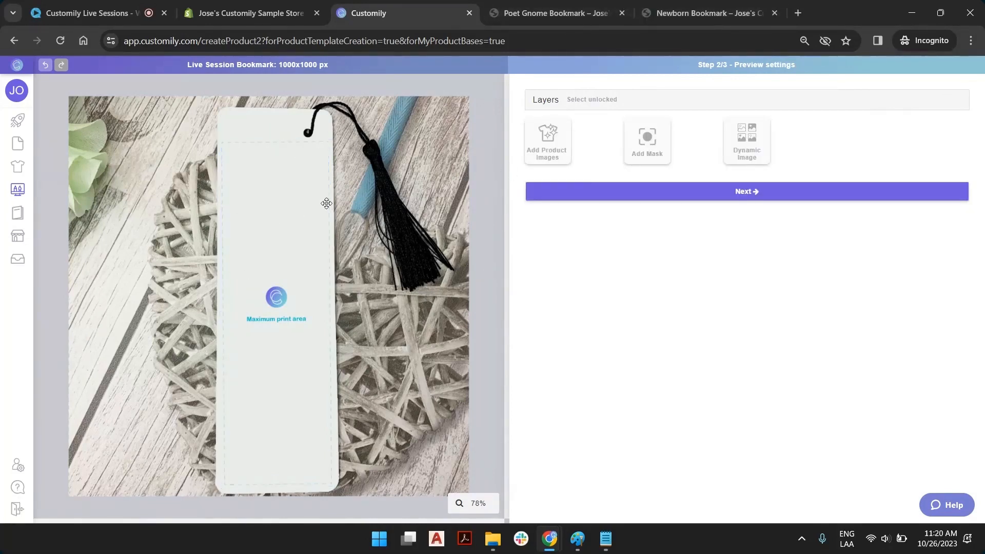
pyautogui.click(750, 200)
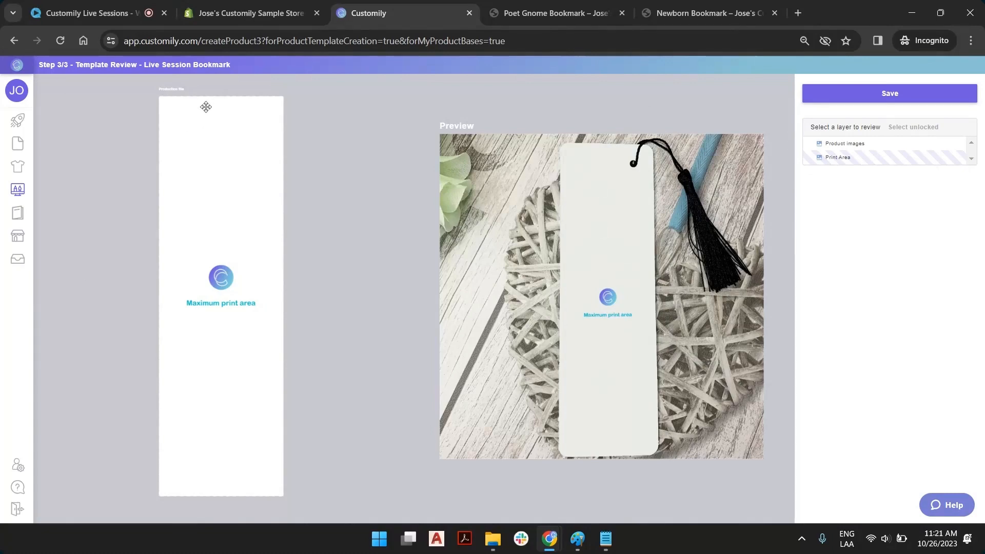
# Step: Save the product base with the prefilled Color variant name and its bookmark base value cleared
pyautogui.click(206, 287)
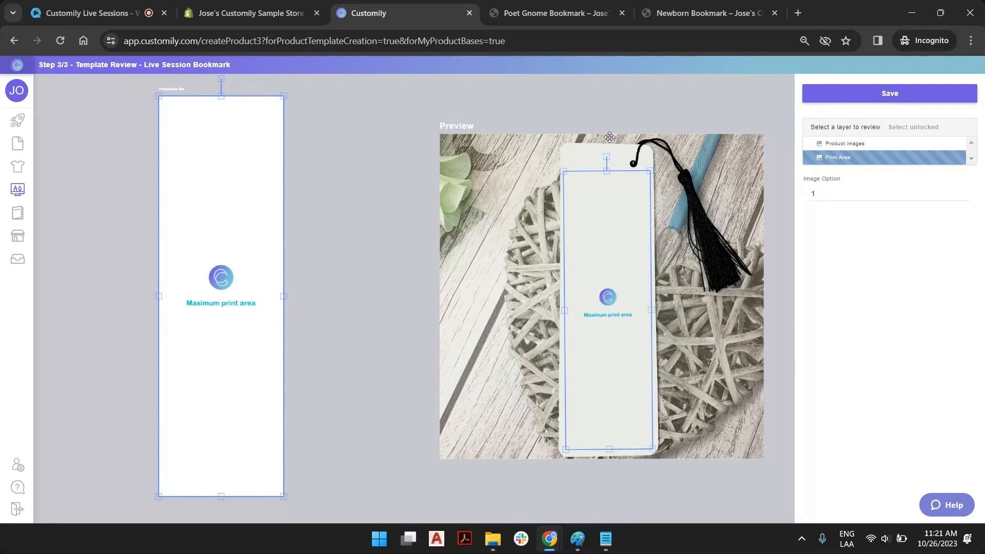
pyautogui.click(888, 98)
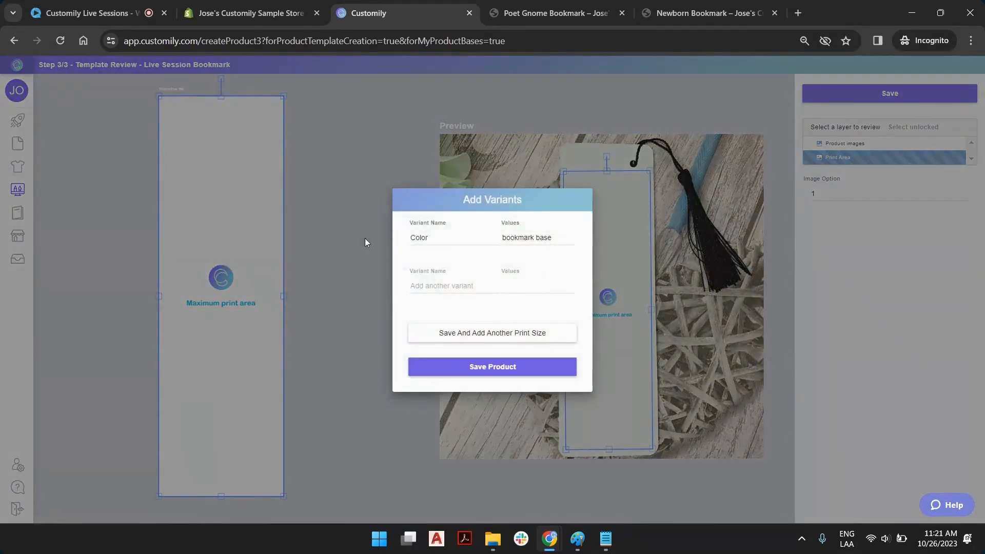
pyautogui.doubleClick(443, 238)
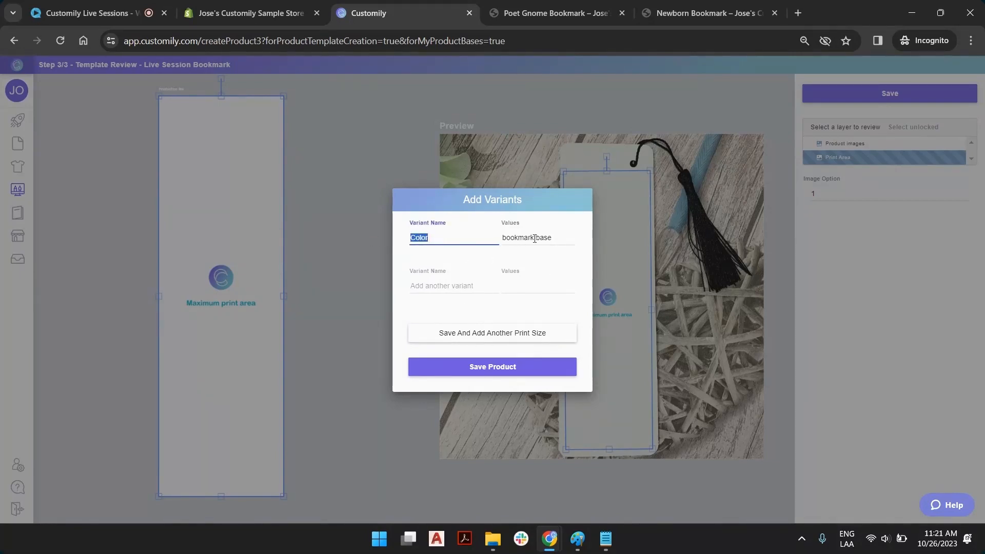
pyautogui.click(429, 236)
pyautogui.moveTo(504, 239); pyautogui.dragTo(558, 238)
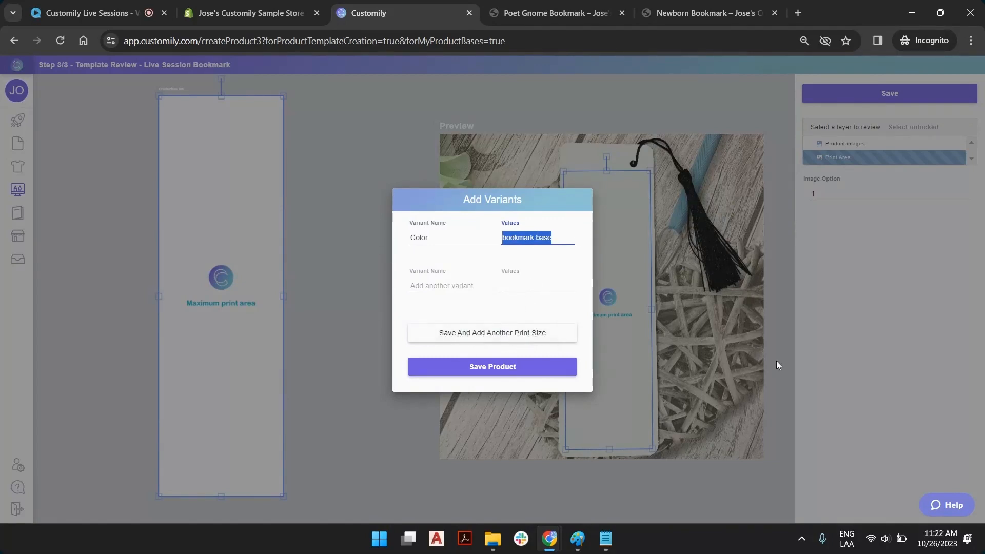
pyautogui.press('BackSpace')
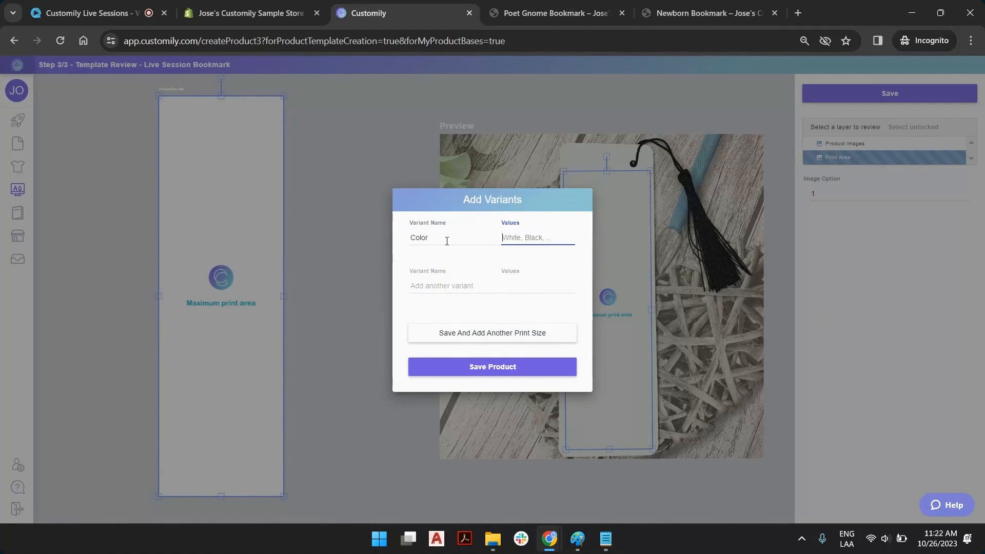
pyautogui.moveTo(446, 239); pyautogui.dragTo(376, 240)
pyautogui.press('BackSpace')
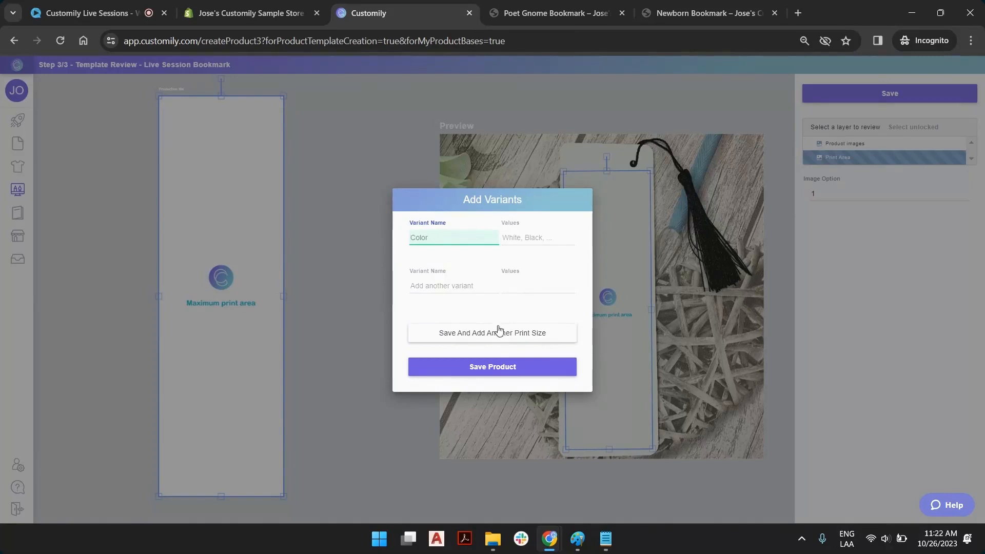
pyautogui.click(493, 369)
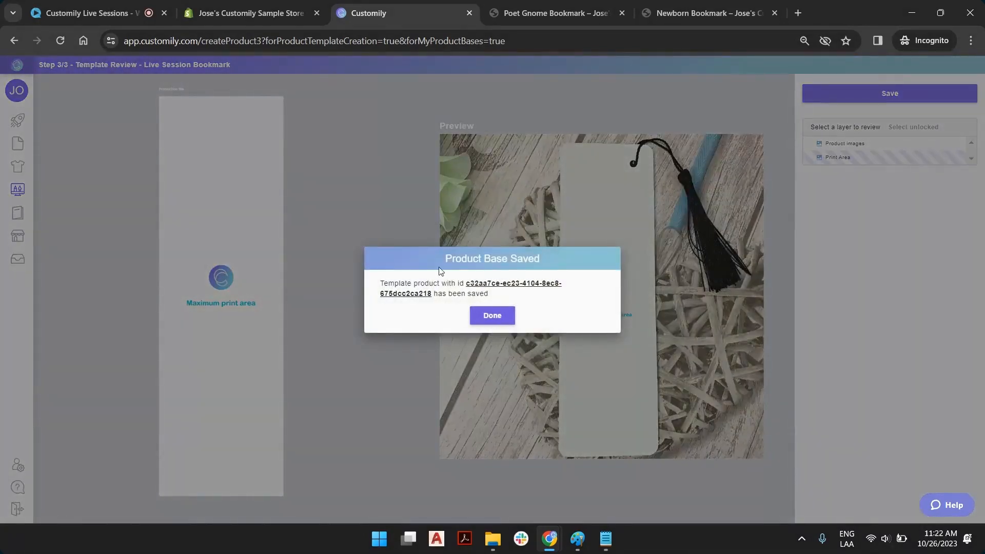
pyautogui.click(505, 315)
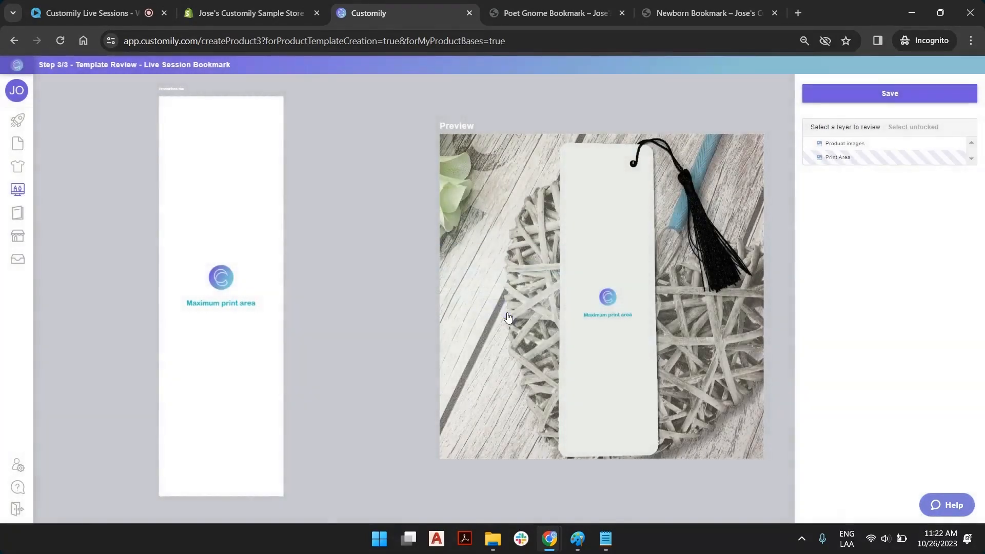
# Step: Start a new design from the designs list and enter Newborn Design as its name
pyautogui.moveTo(43, 168)
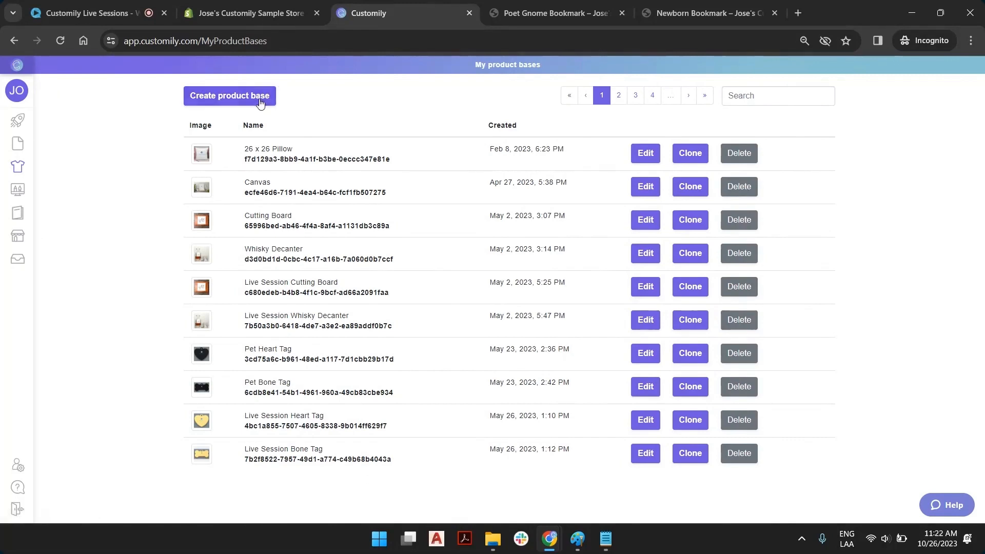
pyautogui.click(21, 150)
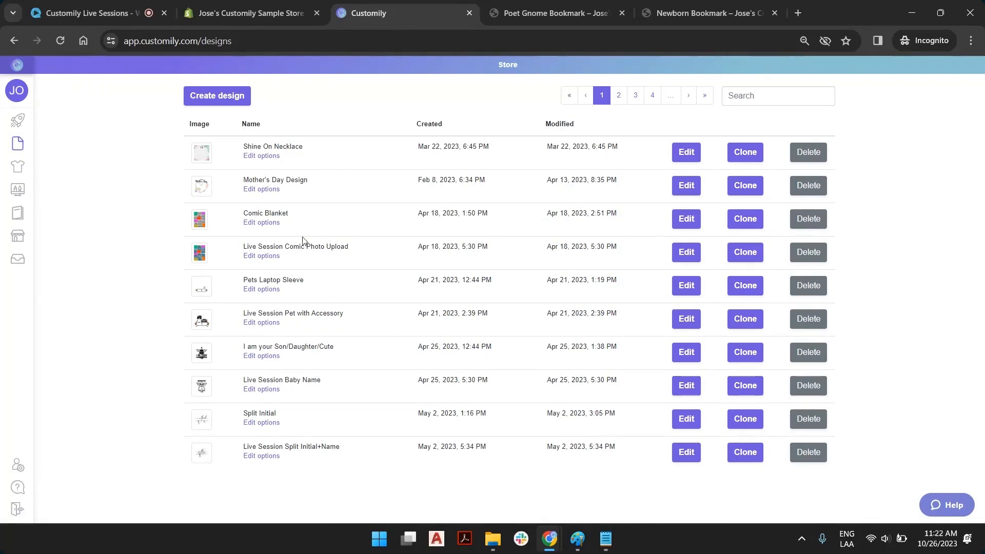
pyautogui.moveTo(15, 121)
pyautogui.click(198, 105)
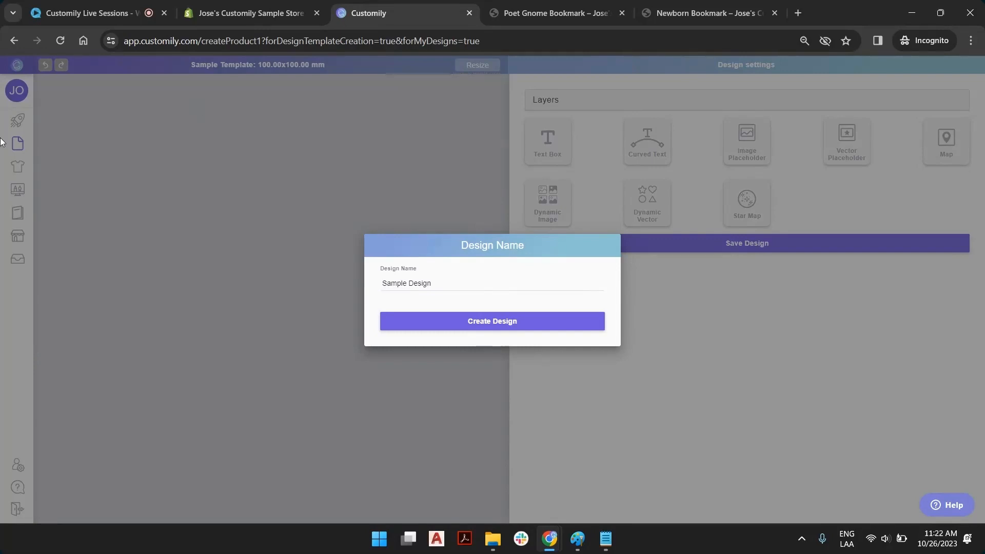
pyautogui.tripleClick(425, 284)
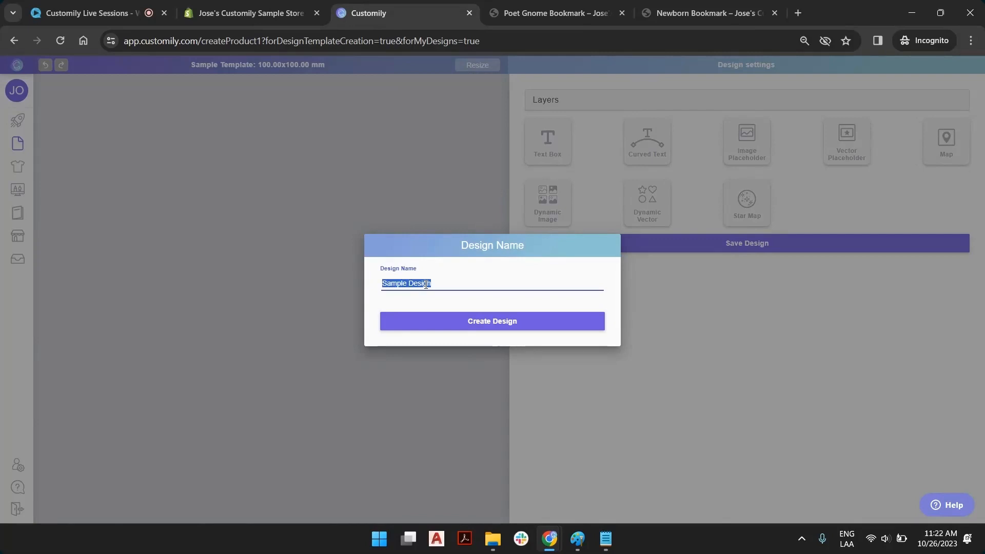
pyautogui.moveTo(408, 285); pyautogui.dragTo(358, 284)
pyautogui.press('BackSpace')
pyautogui.write('New')
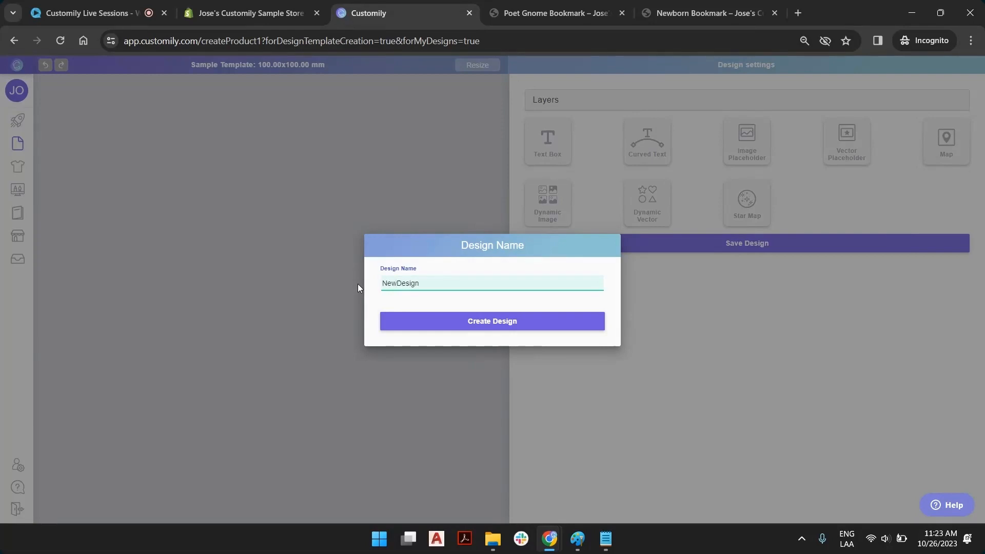
pyautogui.write('born')
# Step: Reload the Newborn Bookmark store page, examine its default sample layout, and return to the design naming in Customily
pyautogui.click(556, 13)
pyautogui.click(705, 13)
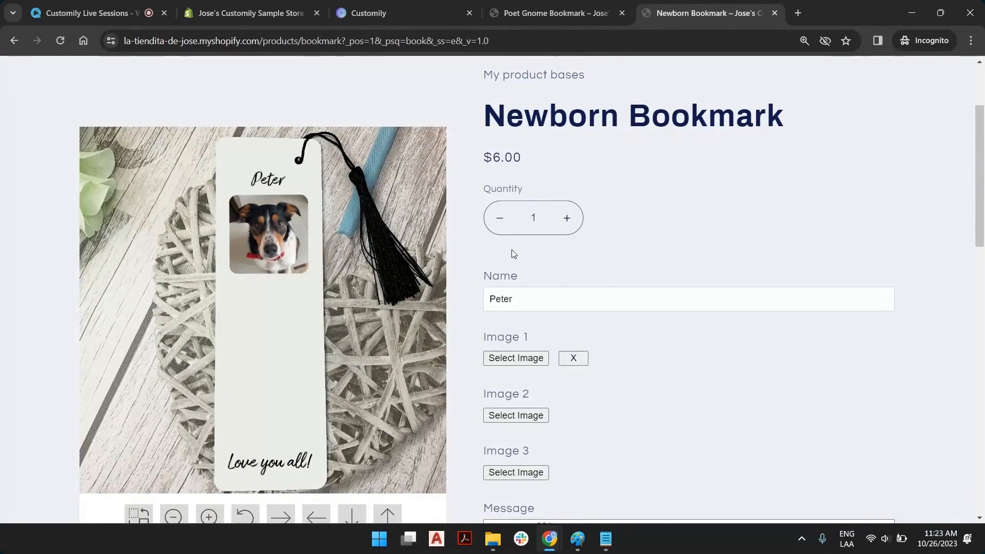
pyautogui.click(61, 41)
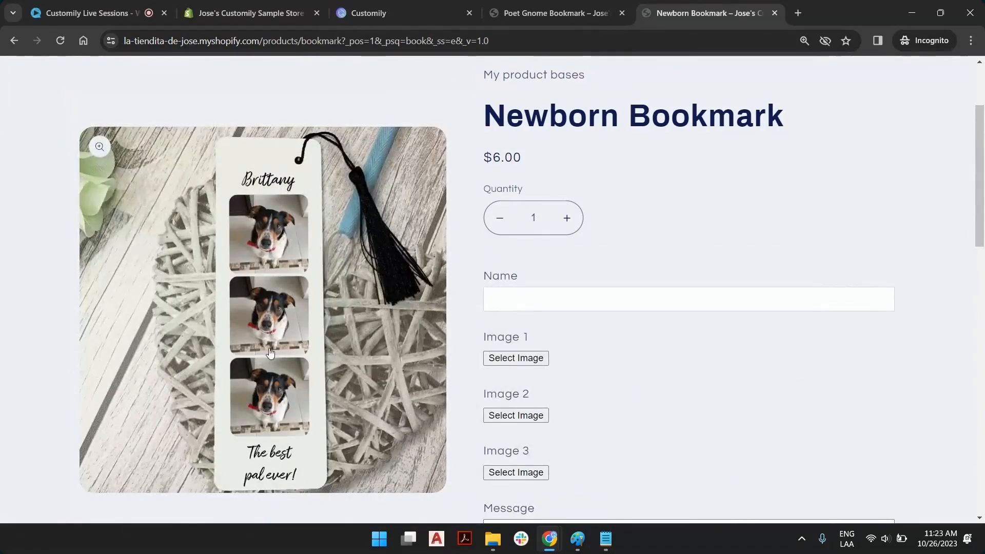
pyautogui.click(437, 15)
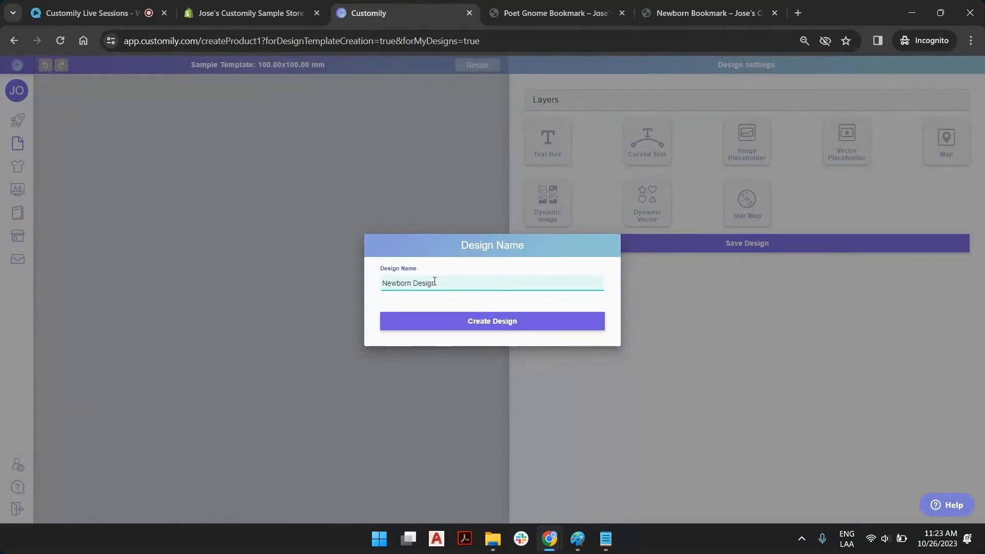
# Step: Change the design name to New Family Member Design and create the design
pyautogui.moveTo(411, 283); pyautogui.dragTo(397, 283)
pyautogui.write('Fsam')
pyautogui.press('BackSpace')
pyautogui.press('BackSpace')
pyautogui.press('BackSpace')
pyautogui.write('amily Member')
pyautogui.click(494, 322)
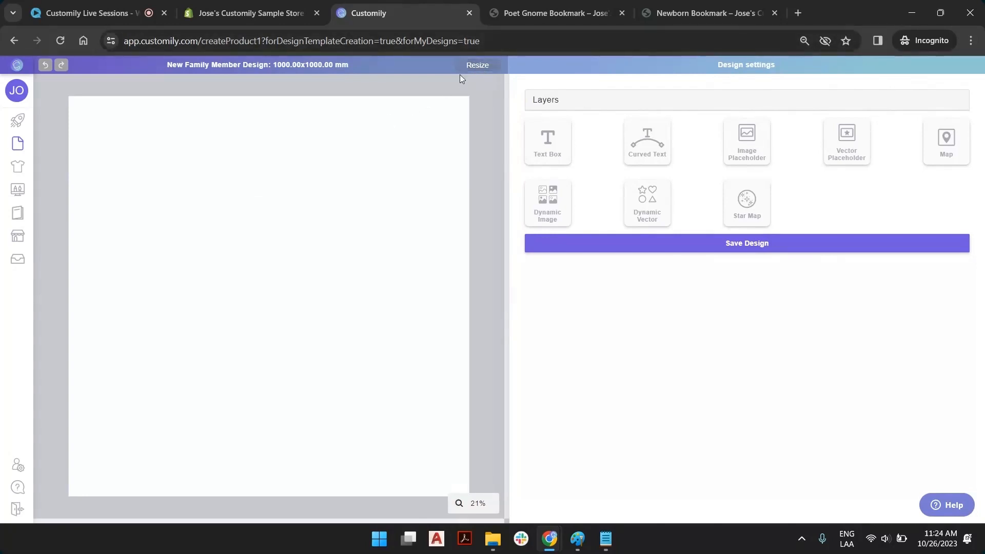
# Step: Resize the design page to 50 mm wide and 160 mm high
pyautogui.click(485, 67)
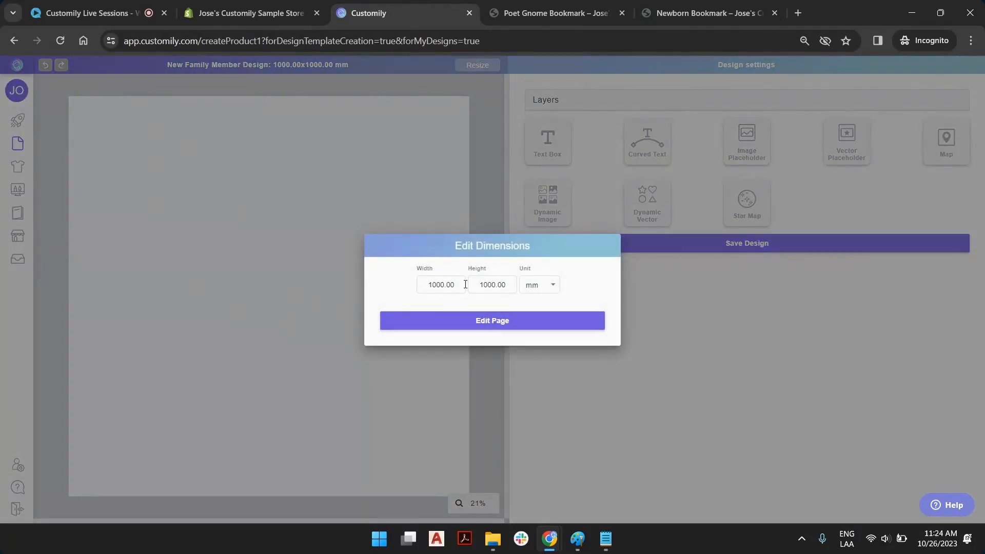
pyautogui.moveTo(465, 284); pyautogui.dragTo(388, 293)
pyautogui.write('50')
pyautogui.moveTo(502, 285); pyautogui.dragTo(460, 288)
pyautogui.write('100')
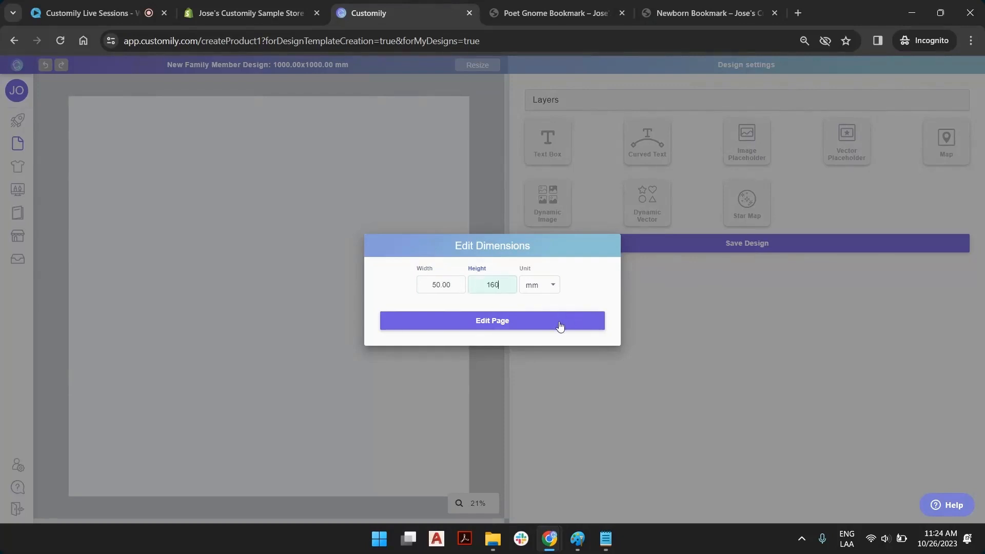
pyautogui.click(558, 325)
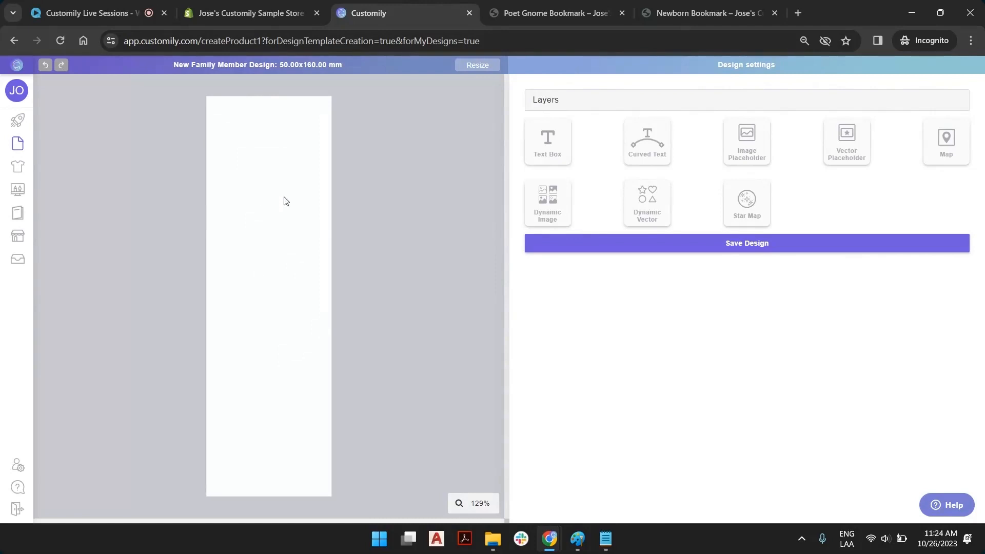
# Step: Add a text box and shape it into a short, wide box spanning nearly the page's width at its upper end
pyautogui.click(563, 146)
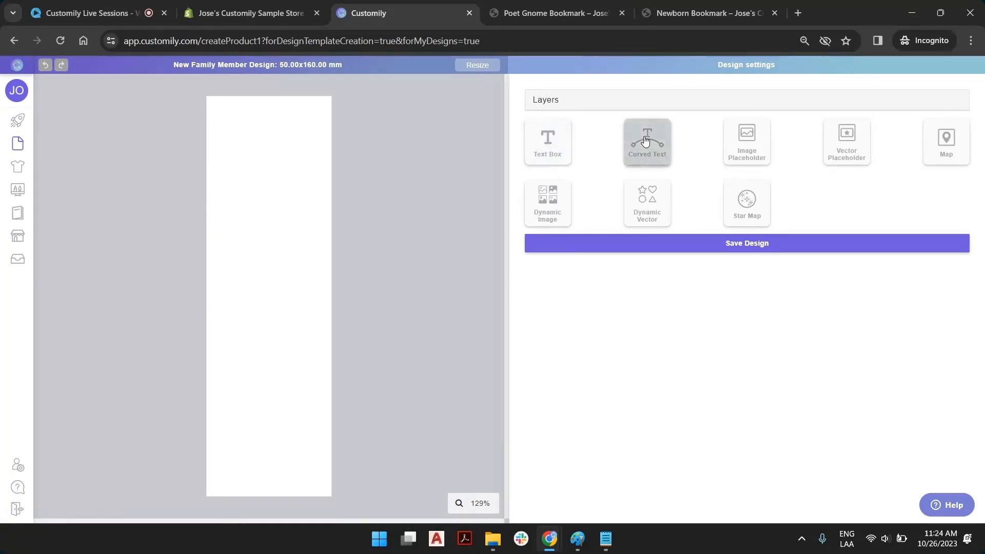
pyautogui.click(550, 148)
pyautogui.moveTo(285, 304); pyautogui.dragTo(326, 175)
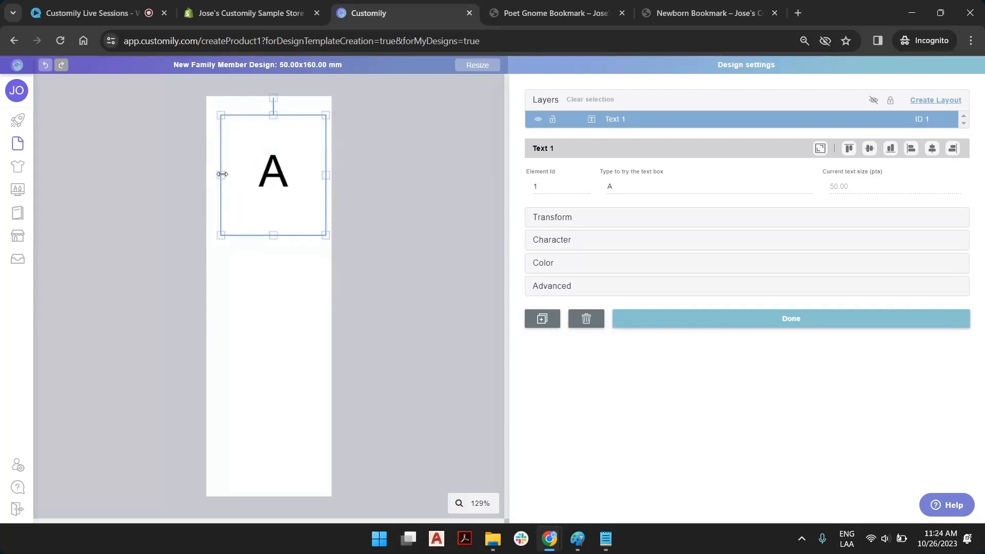
pyautogui.moveTo(220, 175); pyautogui.dragTo(213, 175)
pyautogui.moveTo(266, 239); pyautogui.dragTo(269, 128)
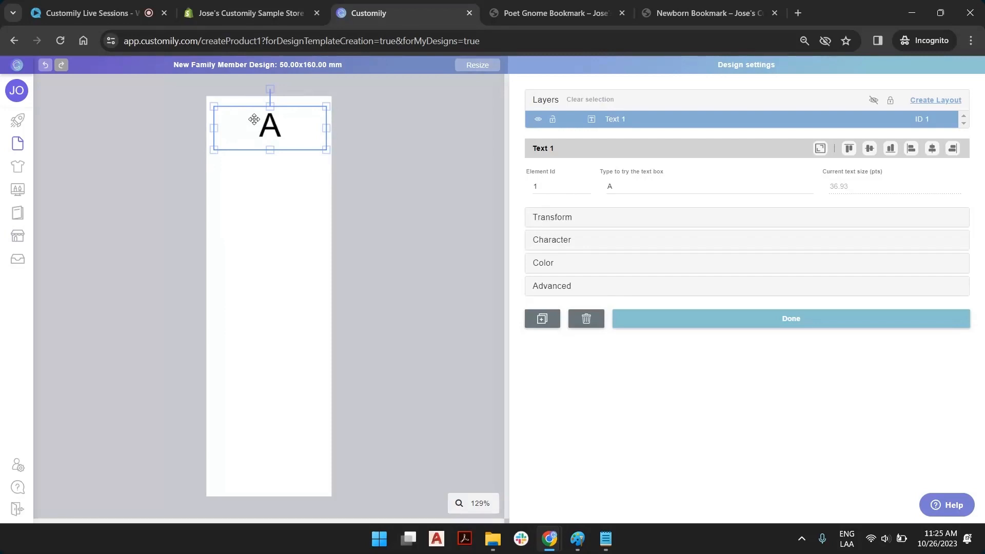
pyautogui.moveTo(266, 124); pyautogui.dragTo(268, 127)
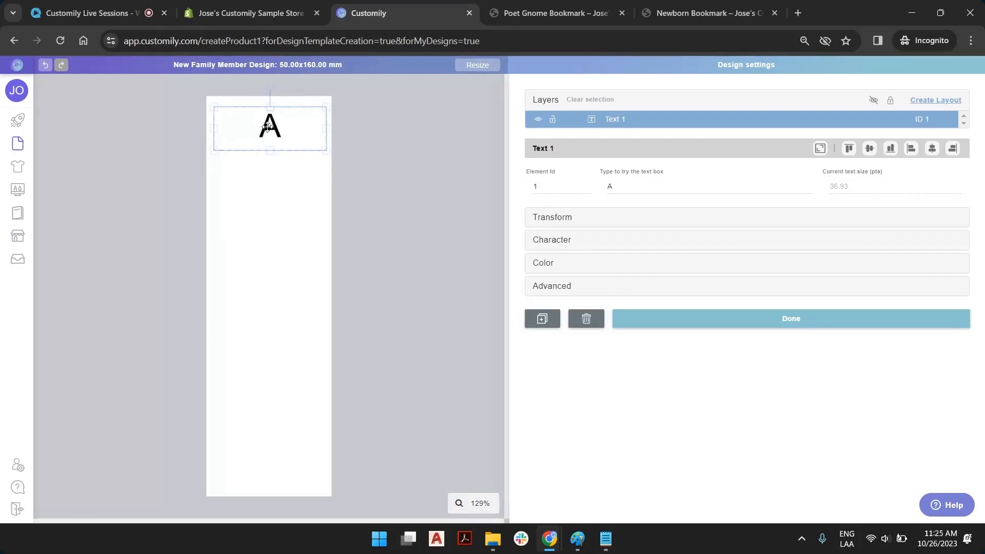
pyautogui.click(383, 126)
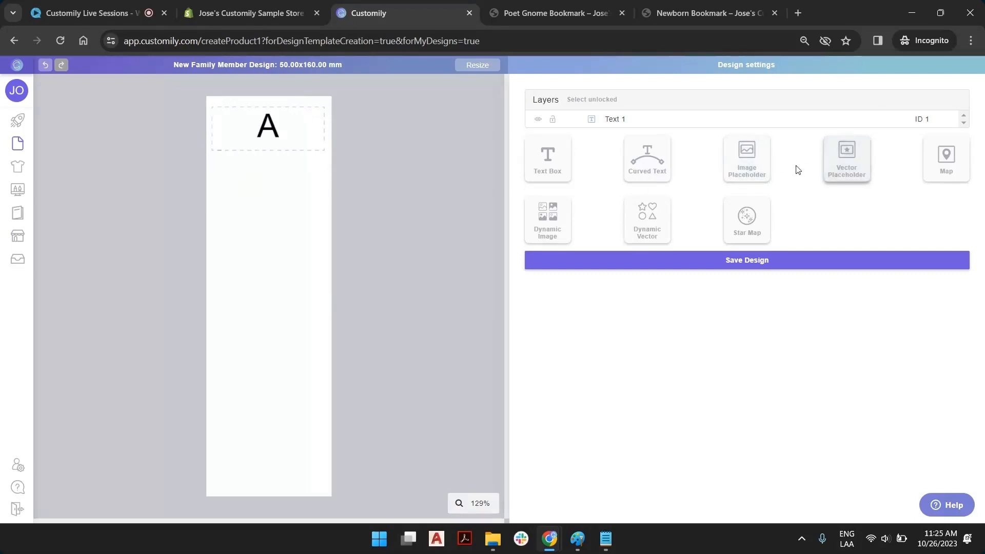
# Step: Add an image placeholder for the shopper's photo and place it centered just below the text box
pyautogui.click(744, 171)
pyautogui.moveTo(289, 278); pyautogui.dragTo(265, 205)
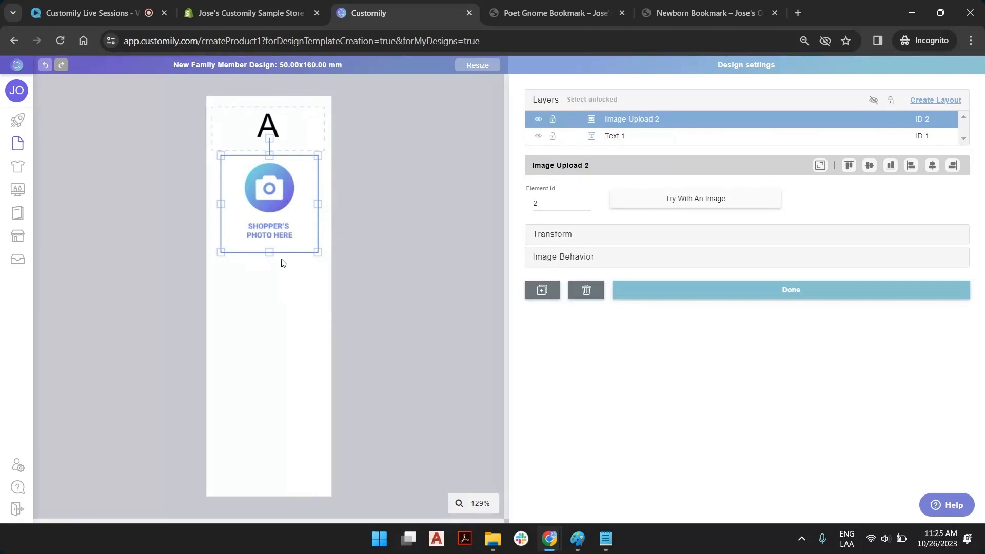
pyautogui.moveTo(221, 204); pyautogui.dragTo(248, 204)
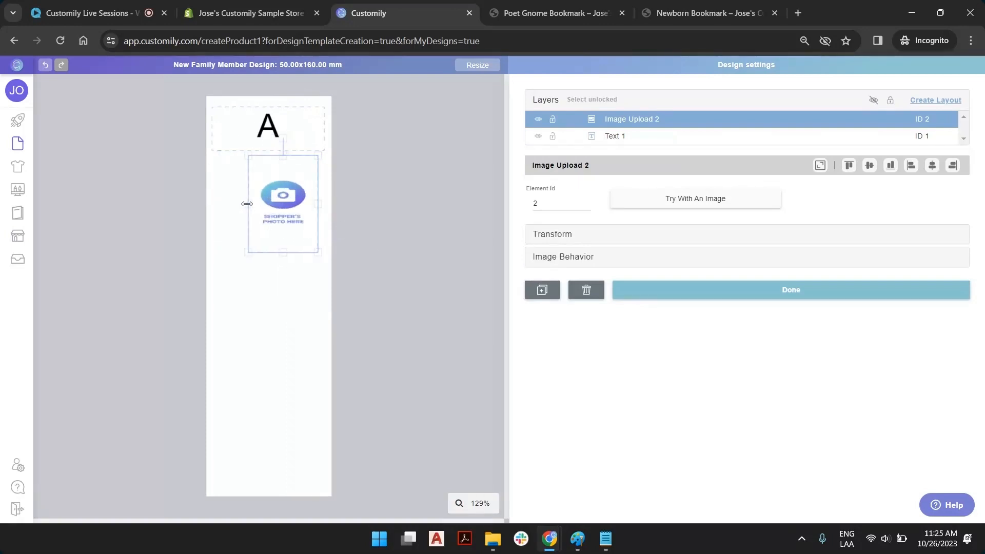
pyautogui.click(45, 65)
pyautogui.click(45, 64)
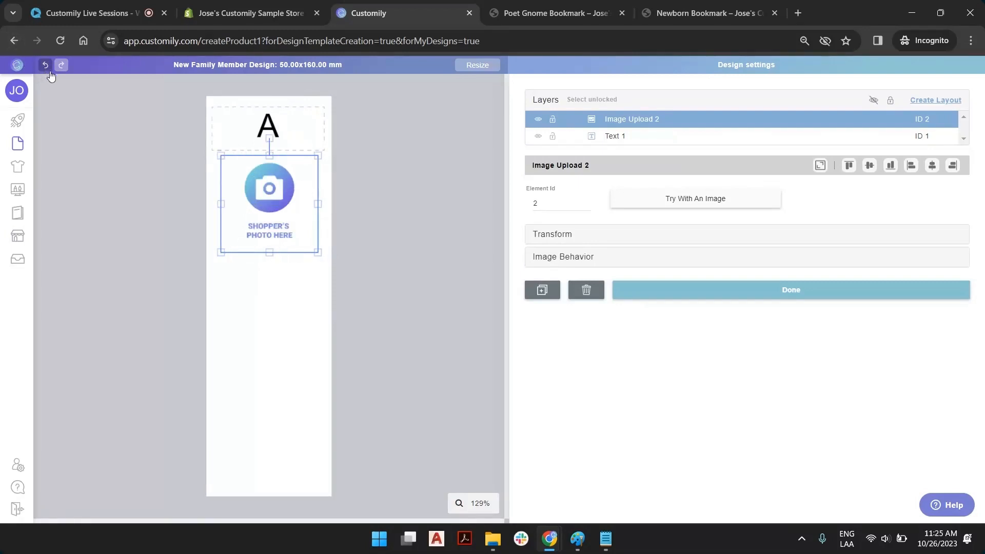
# Step: Add two more small image placeholders and place them one above the other below the large photo placeholder
pyautogui.click(367, 216)
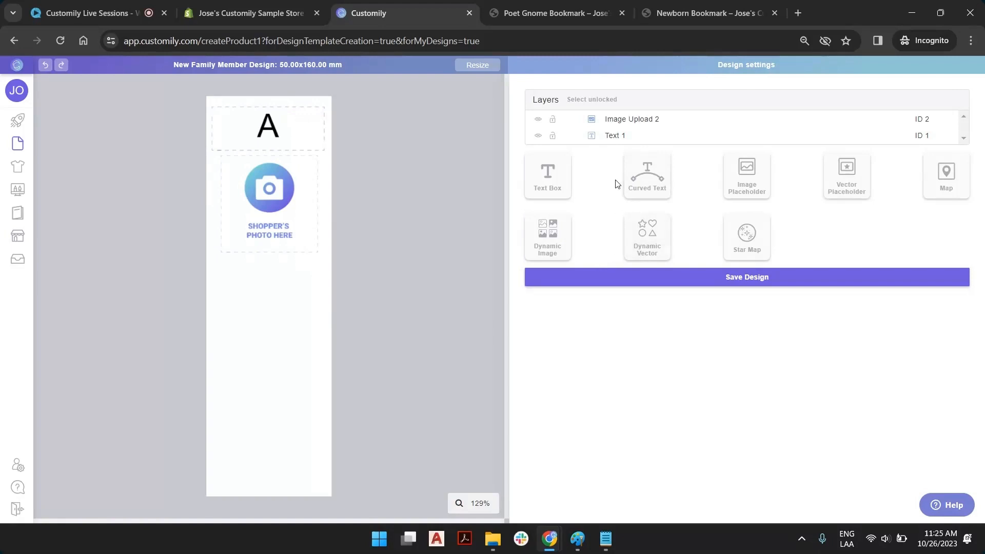
pyautogui.click(758, 181)
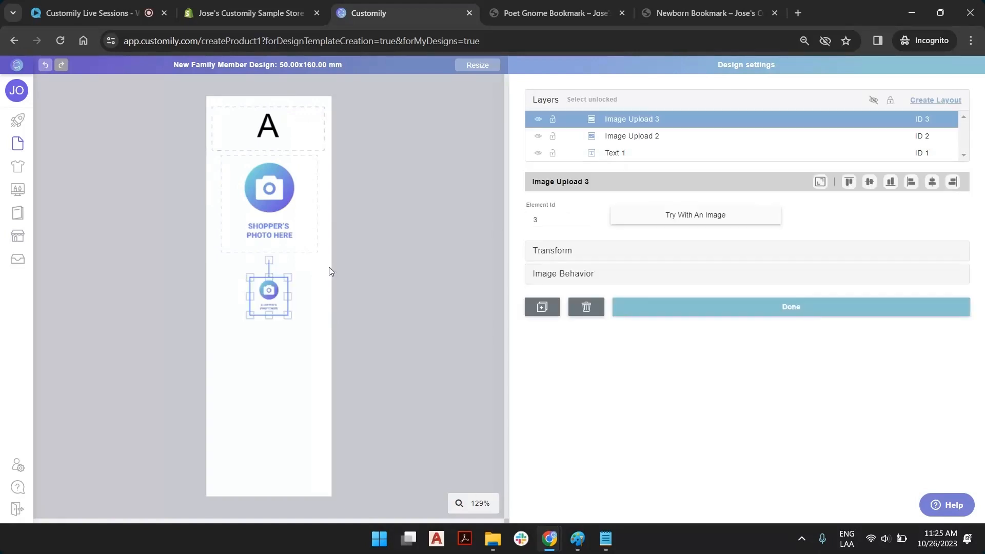
pyautogui.moveTo(270, 289); pyautogui.dragTo(258, 352)
pyautogui.click(494, 227)
pyautogui.click(767, 195)
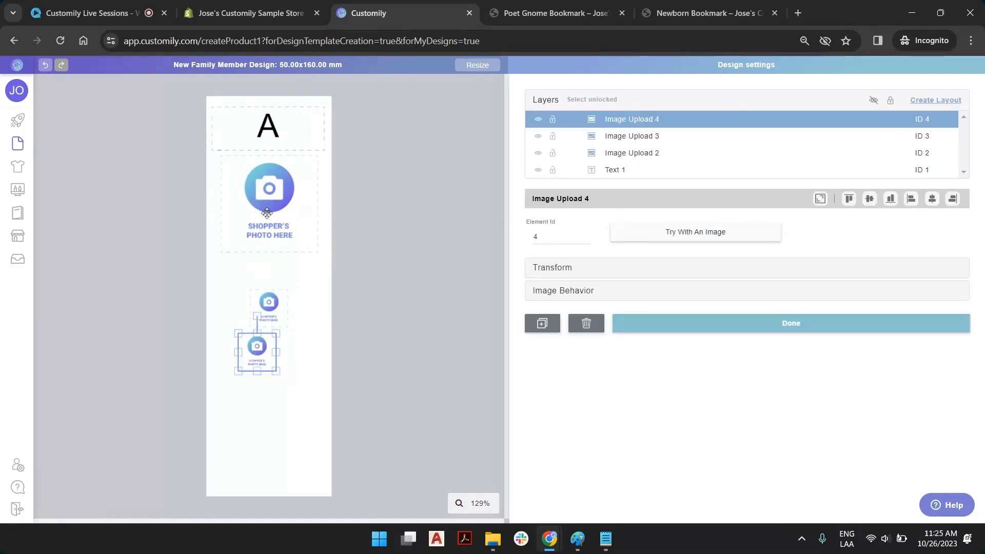
pyautogui.click(465, 188)
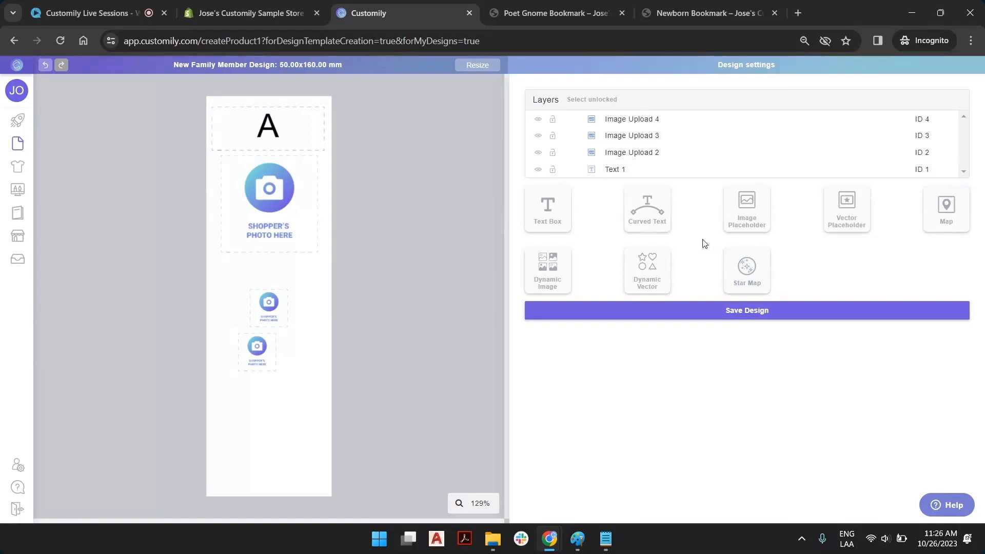
pyautogui.click(563, 276)
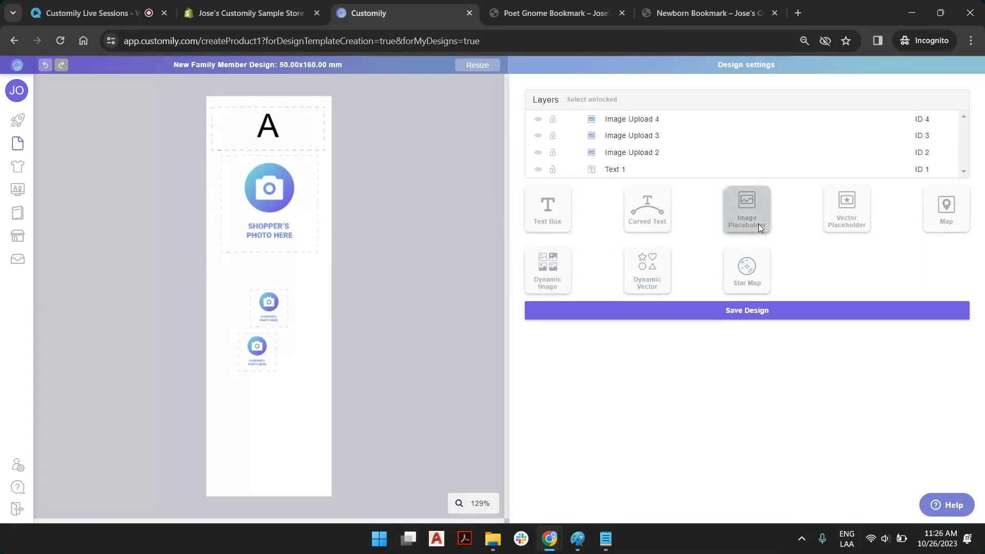
pyautogui.click(260, 197)
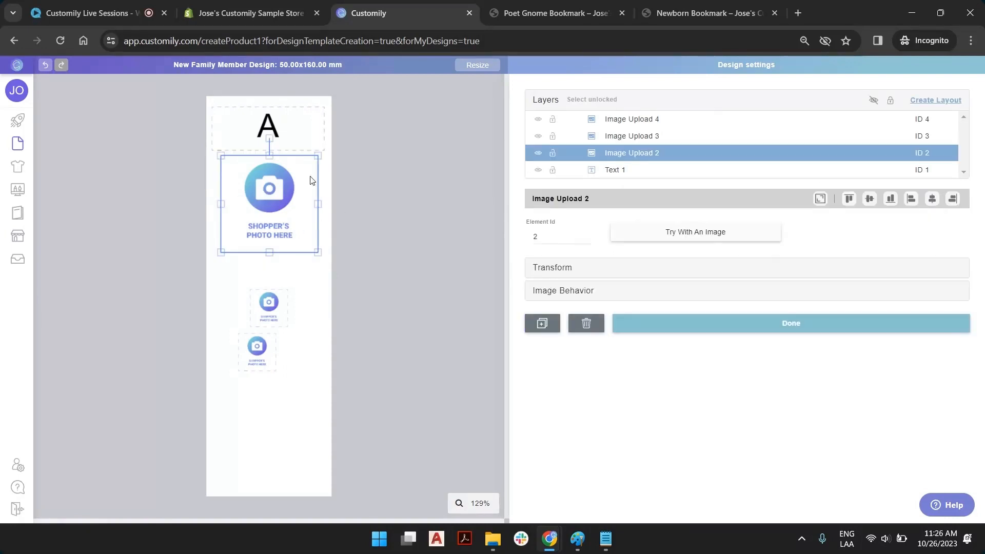
pyautogui.click(389, 227)
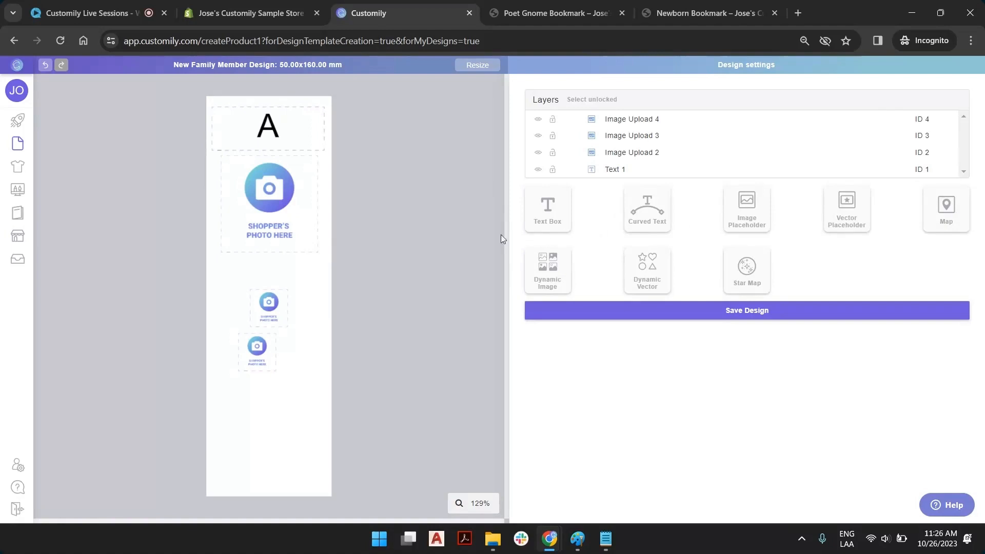
# Step: Add a second text box at the page's lower end and shape it short and nearly as wide as the page
pyautogui.click(550, 218)
pyautogui.moveTo(257, 272); pyautogui.dragTo(209, 429)
pyautogui.moveTo(286, 433); pyautogui.dragTo(326, 433)
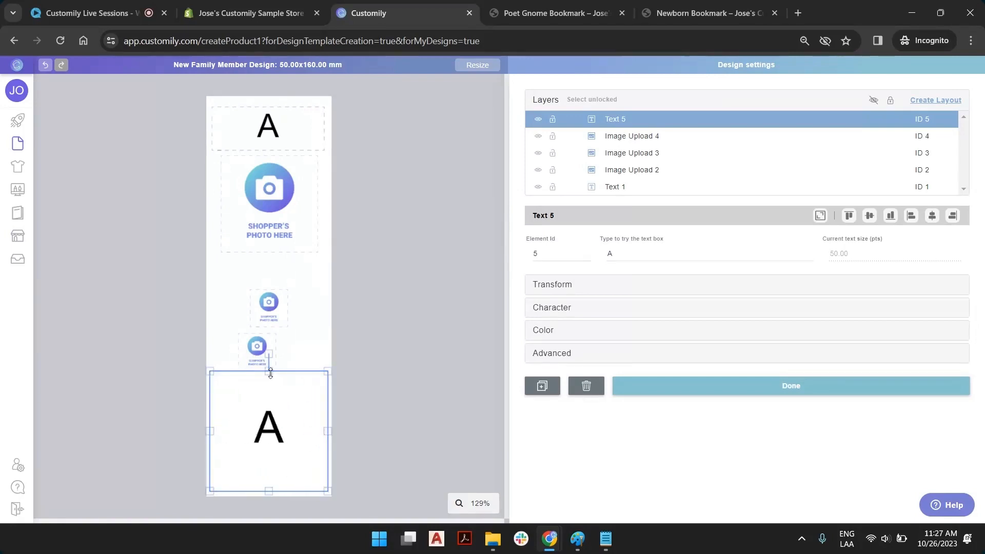
pyautogui.moveTo(269, 371); pyautogui.dragTo(269, 440)
# Step: Shorten the upper text box to about 11 mm high and enter a sample first name as its preview text
pyautogui.click(277, 132)
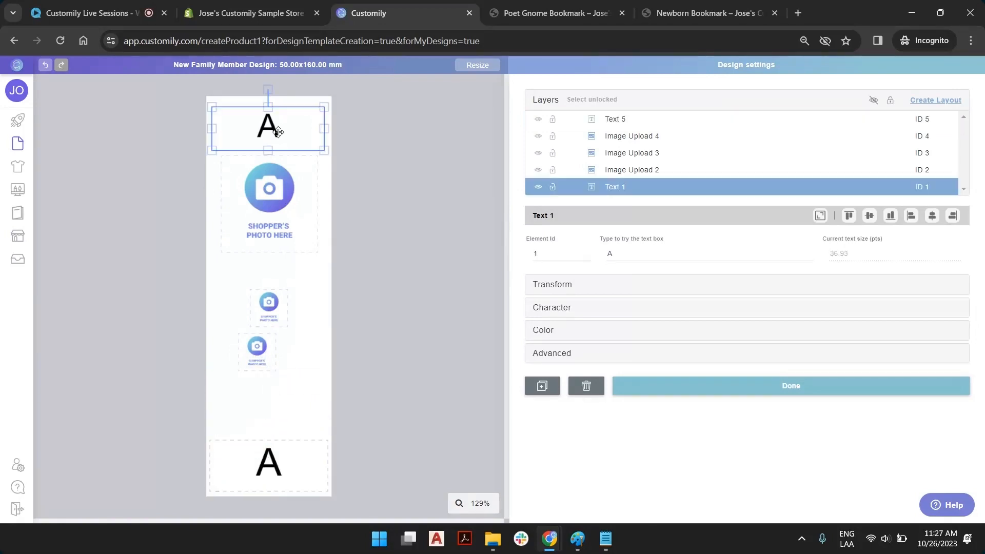
pyautogui.moveTo(270, 152); pyautogui.dragTo(271, 135)
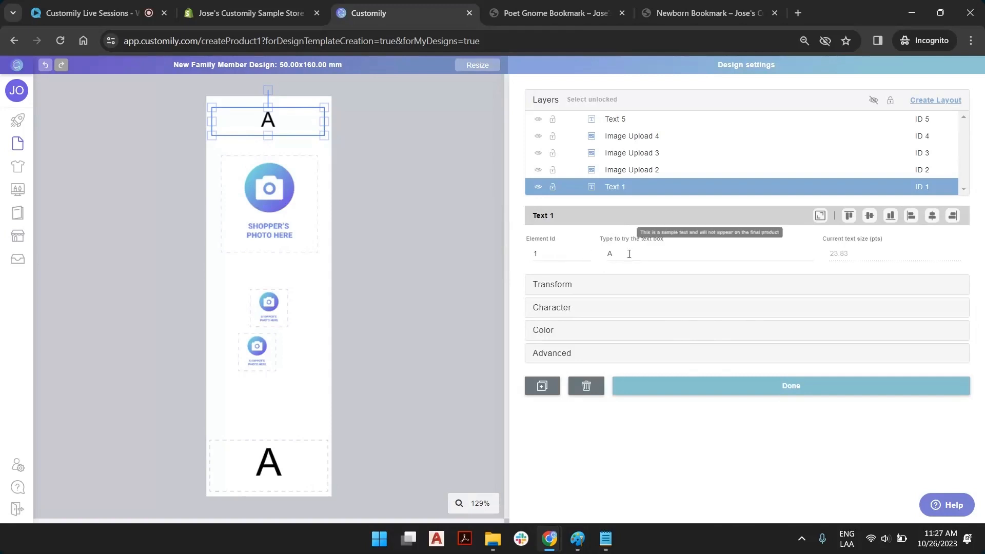
pyautogui.click(626, 254)
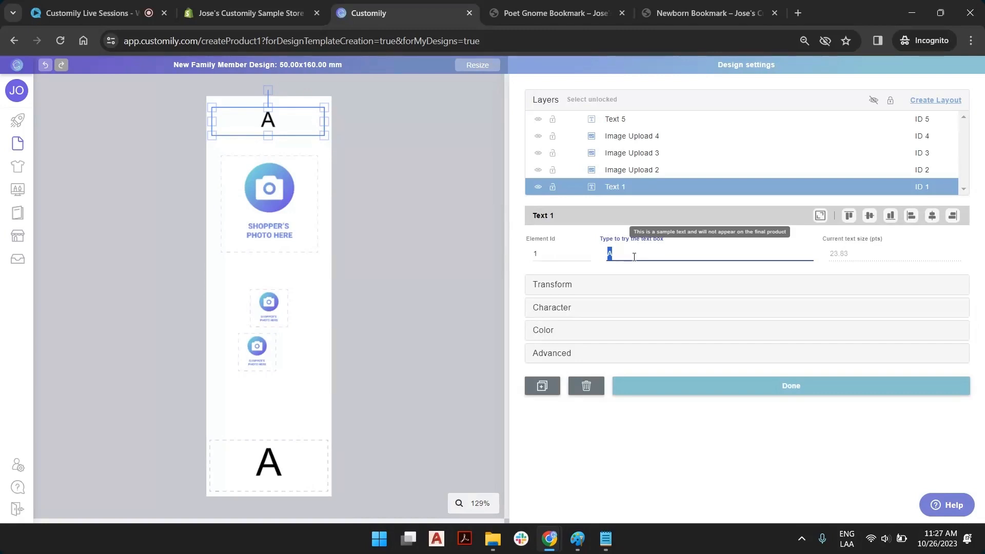
pyautogui.write('Christopher')
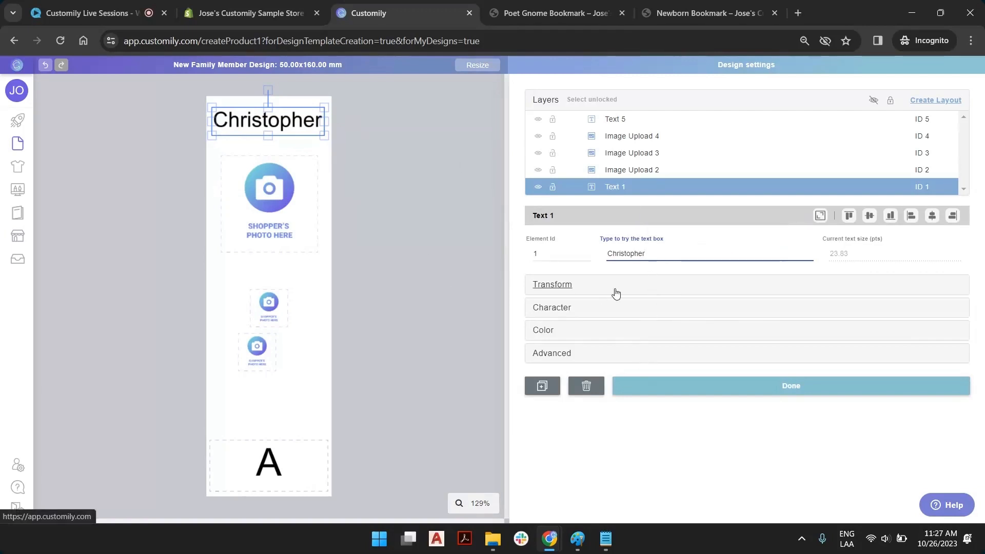
# Step: Center the upper text box horizontally on the page and set its width to 50 mm
pyautogui.click(658, 291)
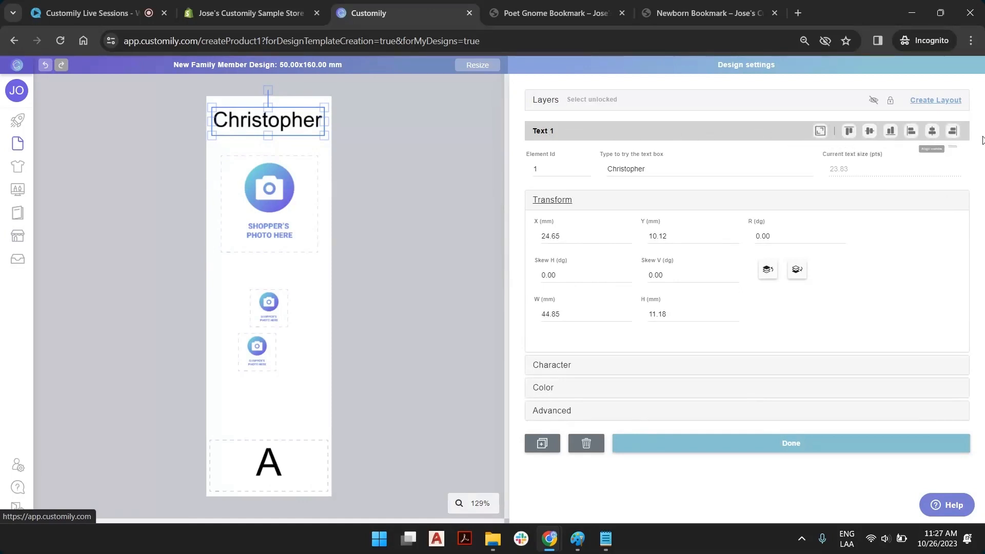
pyautogui.click(932, 131)
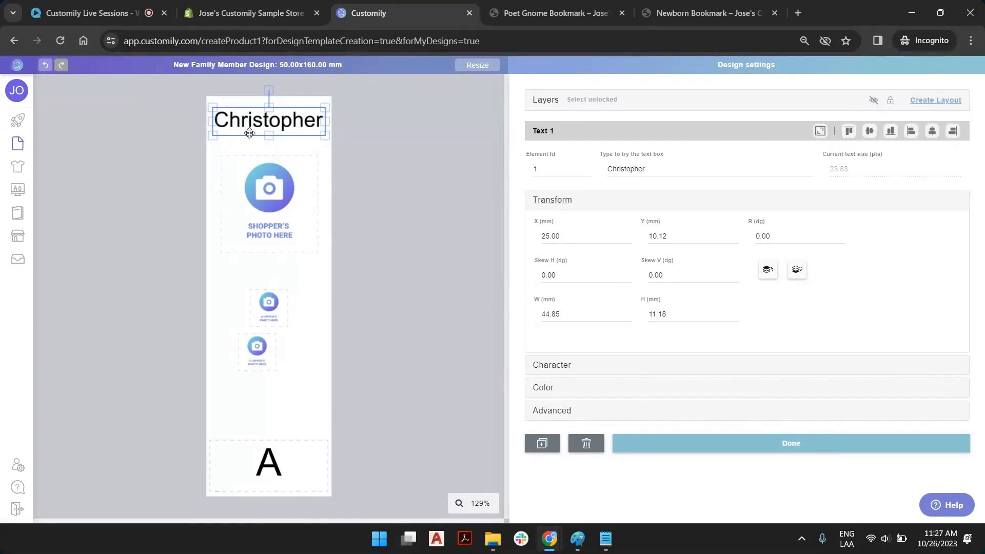
pyautogui.click(395, 231)
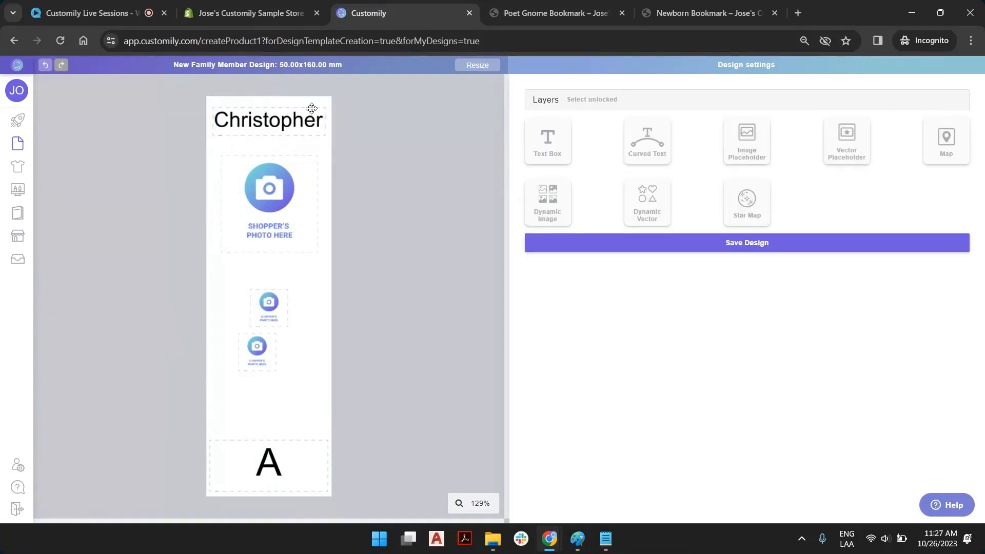
pyautogui.click(277, 121)
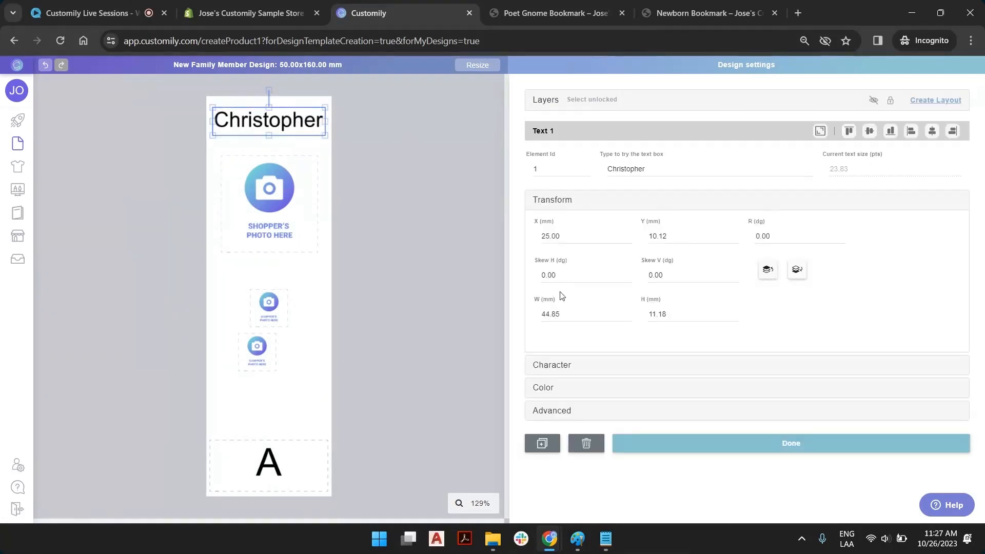
pyautogui.click(574, 314)
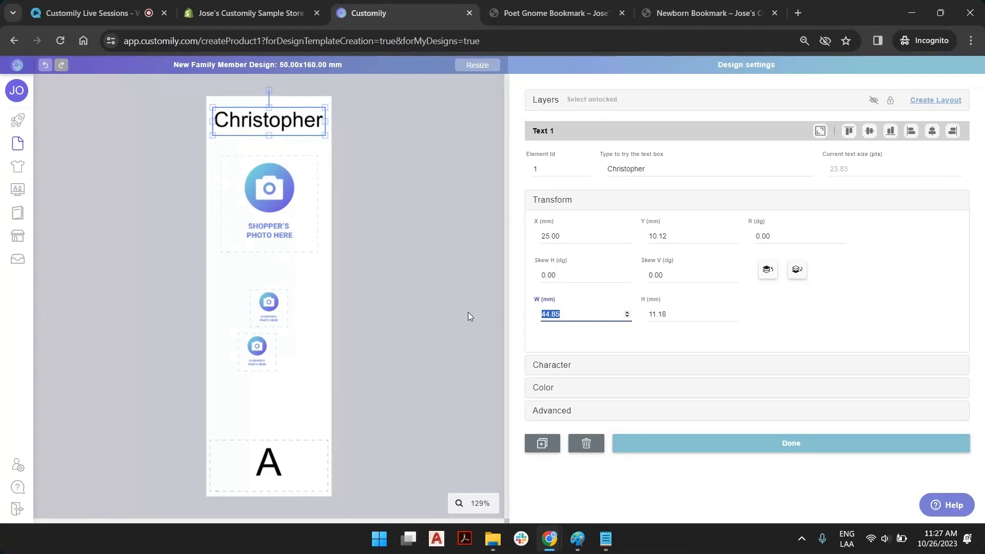
pyautogui.write('50')
pyautogui.click(440, 149)
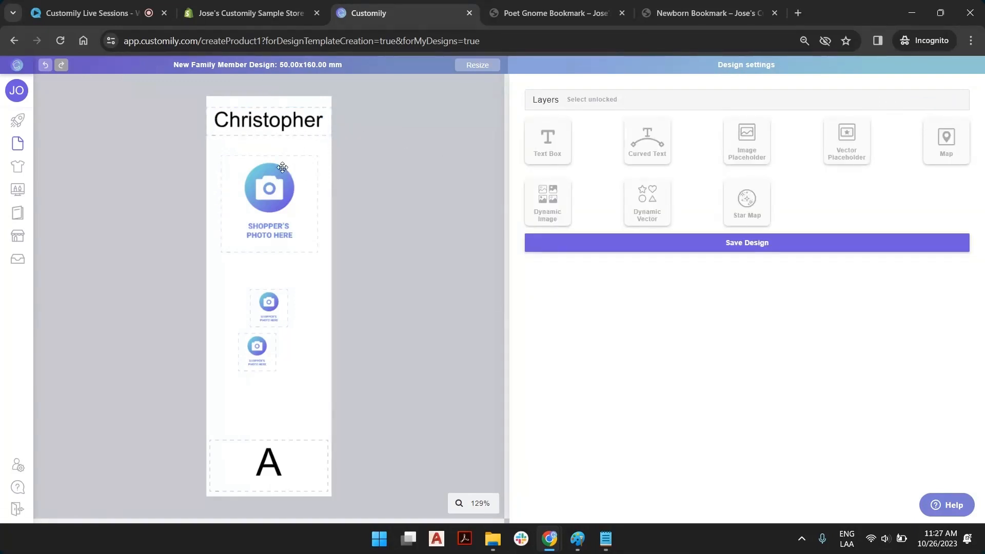
# Step: Move the first photo placeholder up closer to the name text and set it to 40 mm wide and 40 mm high
pyautogui.click(275, 213)
pyautogui.moveTo(275, 212); pyautogui.dragTo(275, 200)
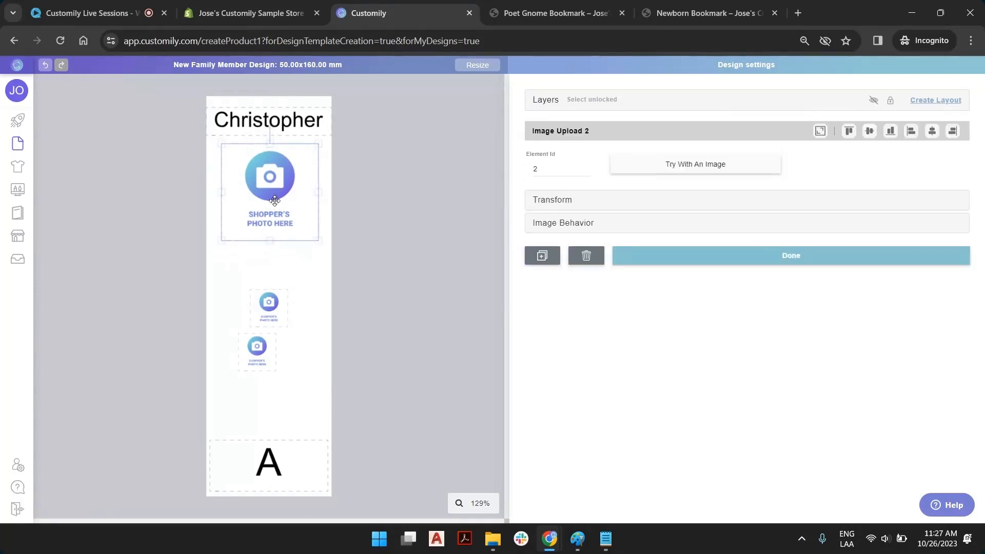
pyautogui.click(554, 200)
pyautogui.click(586, 274)
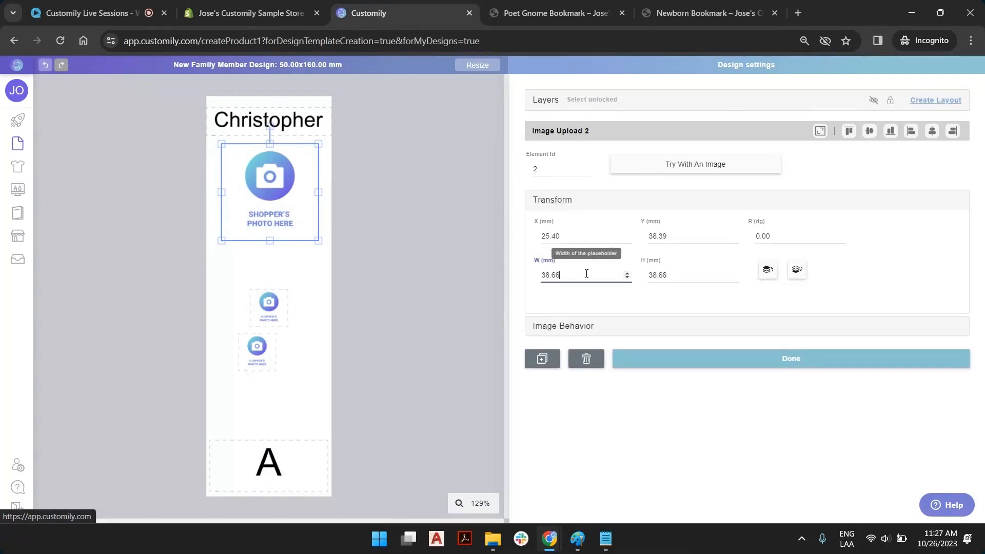
pyautogui.doubleClick(586, 274)
pyautogui.write('40')
pyautogui.doubleClick(676, 275)
pyautogui.write('40')
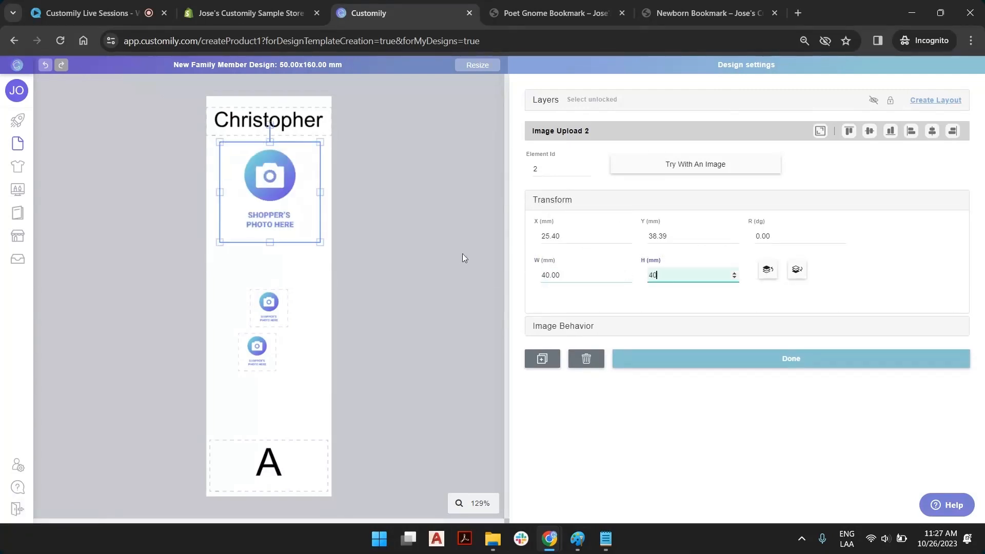
# Step: Set the second and third photo placeholders to 40 mm wide and 40 mm high each
pyautogui.click(275, 292)
pyautogui.doubleClick(544, 275)
pyautogui.write('40')
pyautogui.doubleClick(712, 275)
pyautogui.write('40')
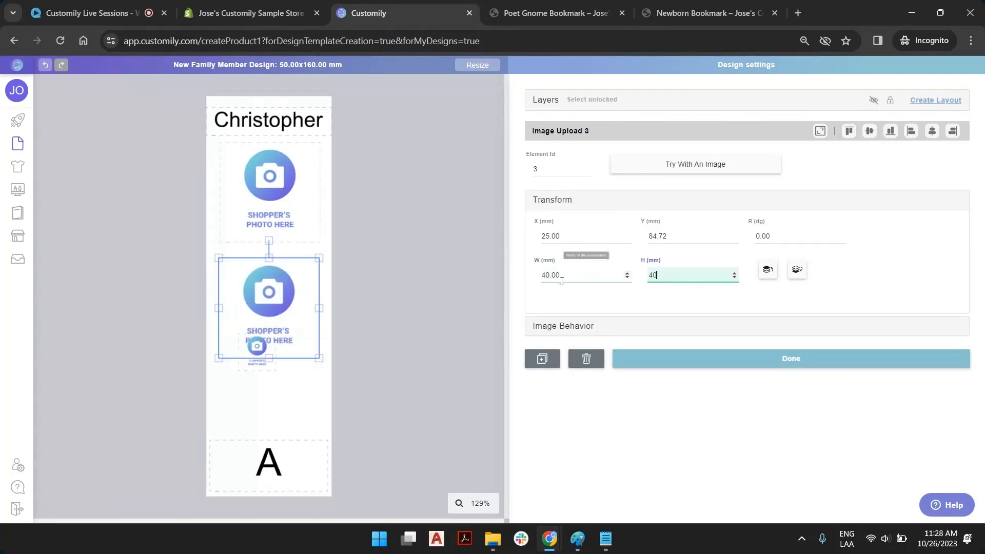
pyautogui.click(257, 349)
pyautogui.doubleClick(571, 275)
pyautogui.write('40')
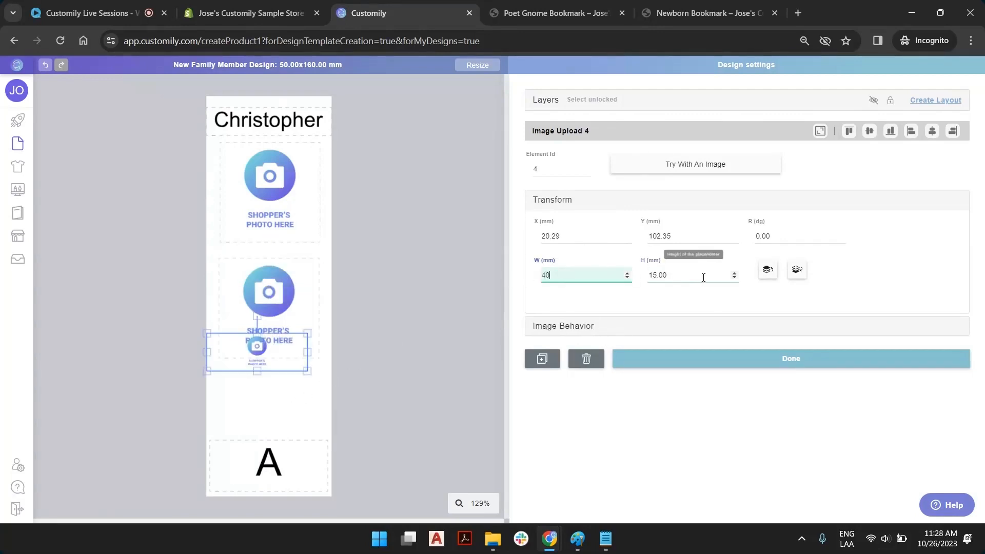
pyautogui.doubleClick(703, 277)
pyautogui.write('40')
# Step: Reposition the three photo placeholders into a vertical stack without overlaps between the two text boxes
pyautogui.moveTo(240, 377); pyautogui.dragTo(249, 411)
pyautogui.click(257, 299)
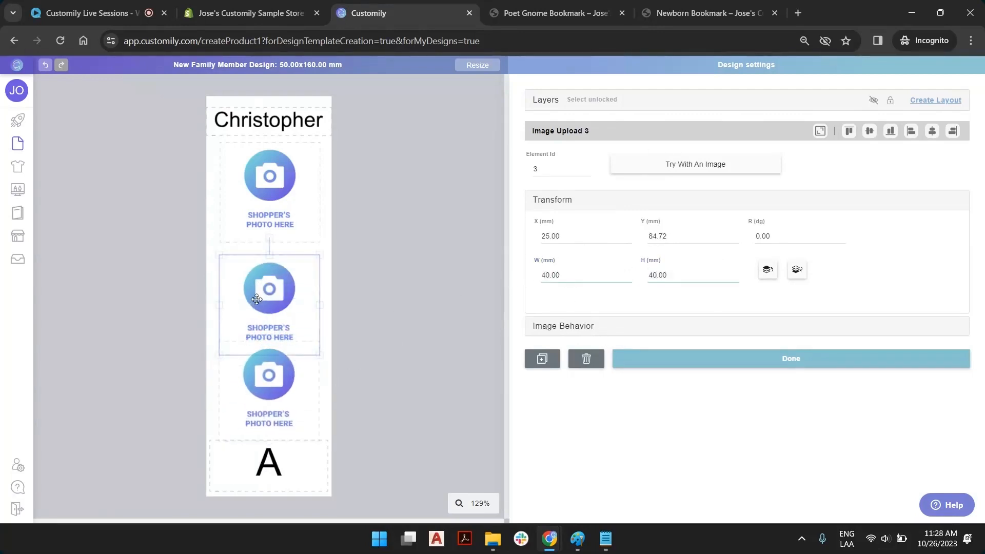
pyautogui.moveTo(256, 299); pyautogui.dragTo(257, 284)
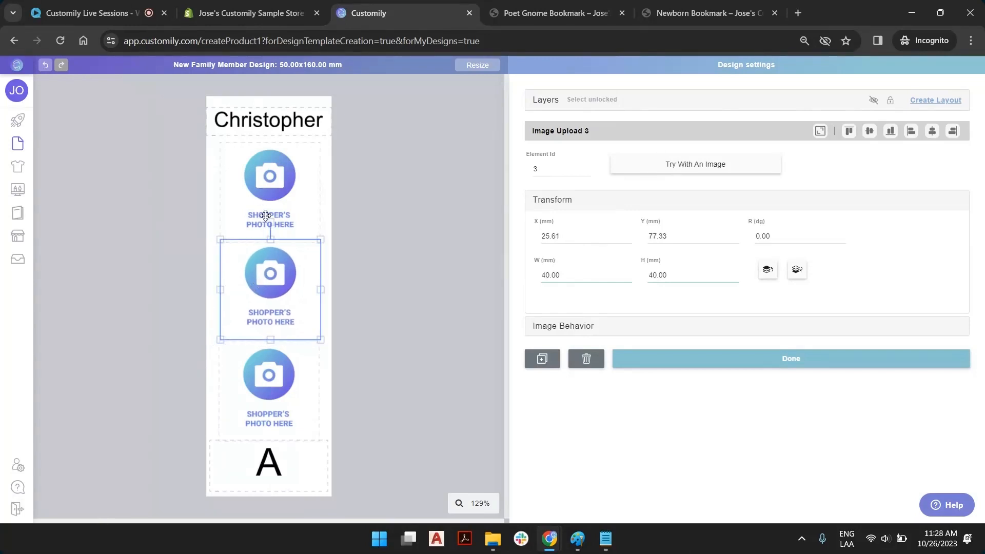
pyautogui.moveTo(267, 211); pyautogui.dragTo(268, 209)
pyautogui.click(267, 278)
pyautogui.click(266, 374)
# Step: Set the first photo placeholder to 35 mm wide and 35 mm high
pyautogui.click(248, 194)
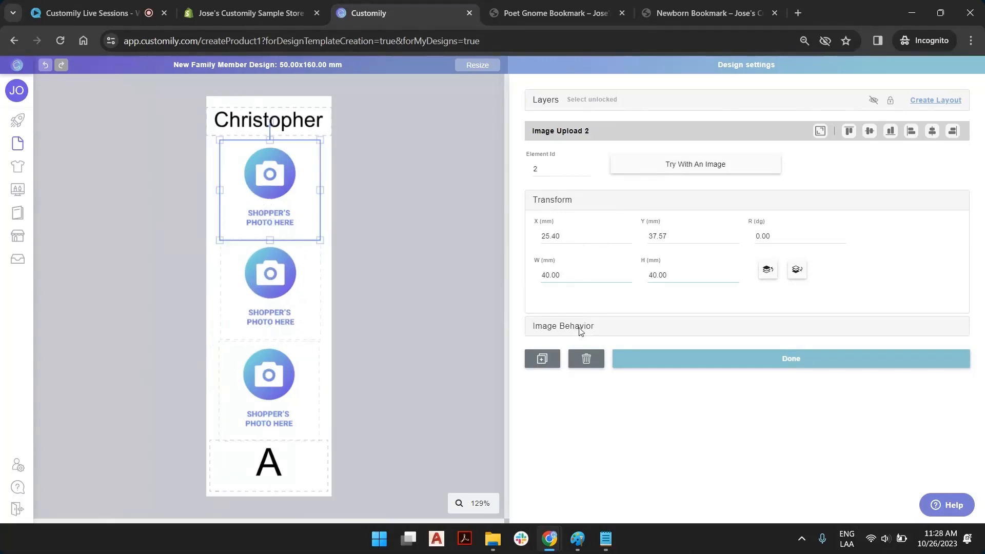
pyautogui.doubleClick(579, 275)
pyautogui.write('35')
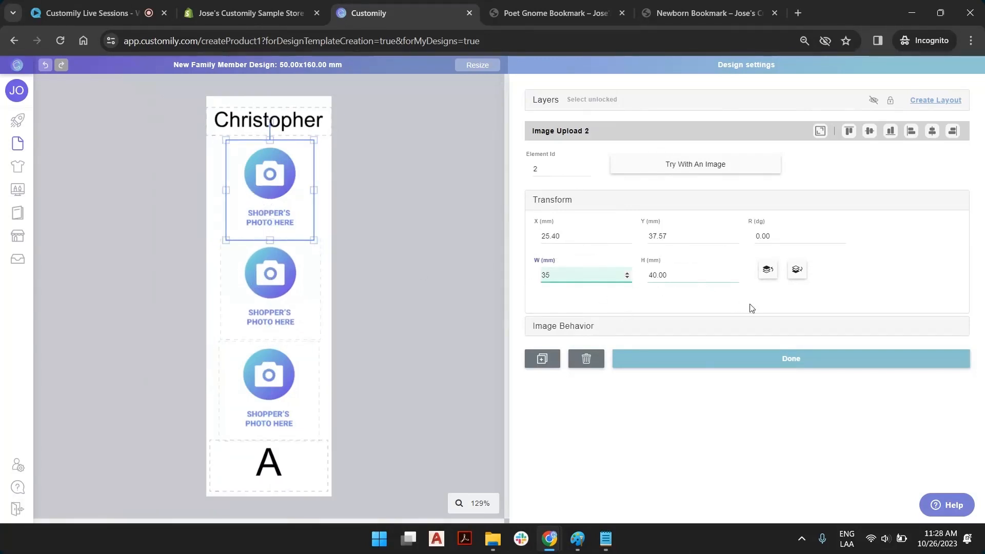
pyautogui.doubleClick(681, 277)
pyautogui.write('5')
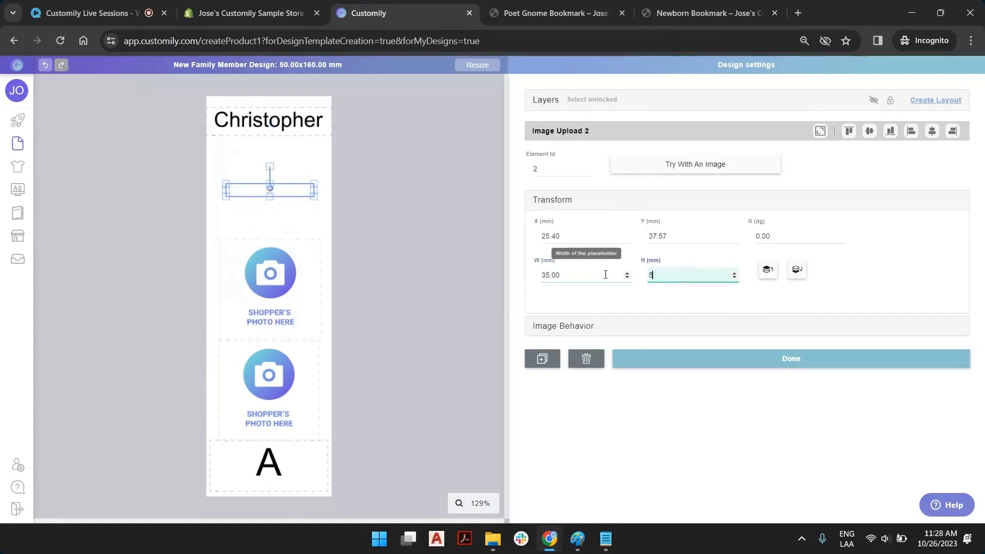
pyautogui.press('BackSpace')
pyautogui.write('35')
# Step: Set the second and third photo placeholders to 35 mm wide and 35 mm high each
pyautogui.click(256, 287)
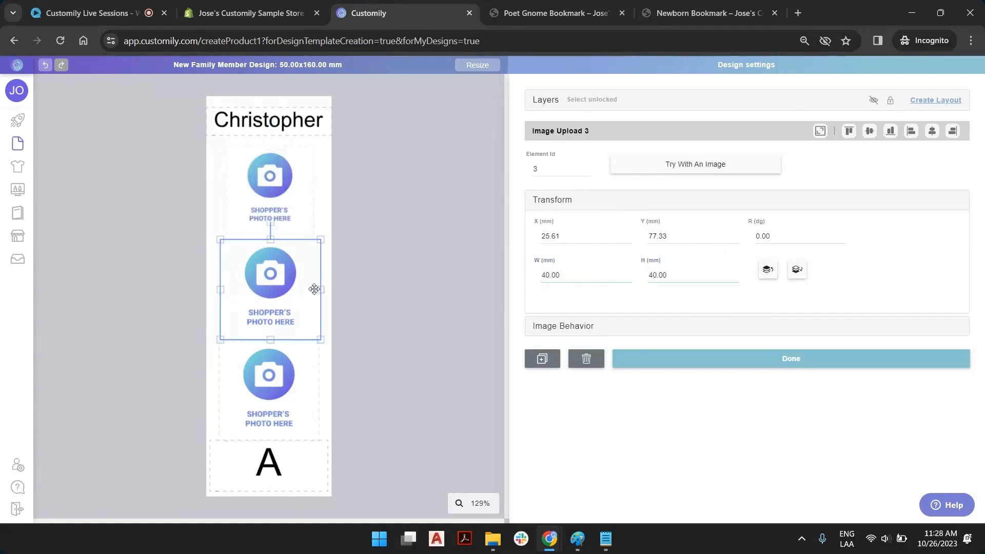
pyautogui.doubleClick(561, 278)
pyautogui.write('35')
pyautogui.doubleClick(673, 276)
pyautogui.write('35')
pyautogui.click(264, 363)
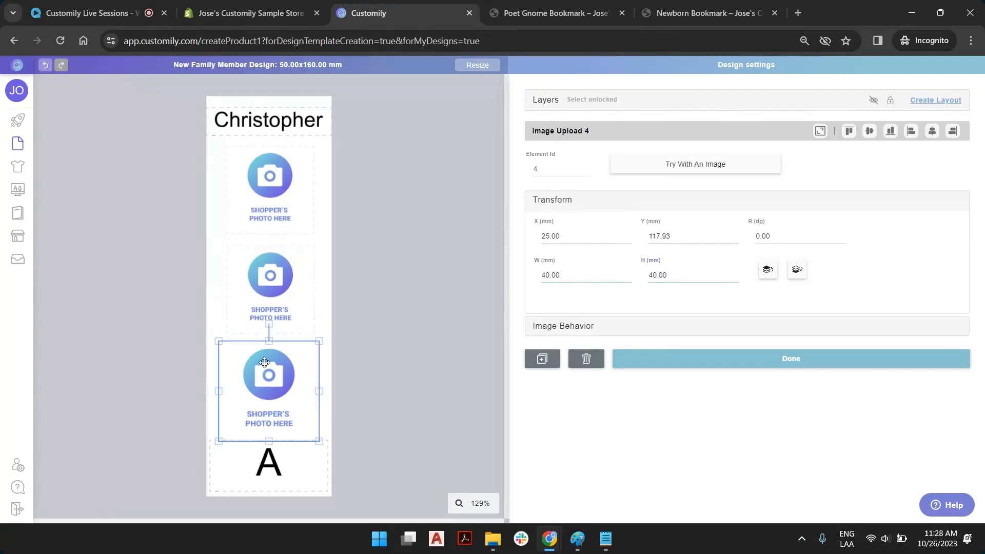
pyautogui.doubleClick(564, 276)
pyautogui.write('35')
pyautogui.doubleClick(678, 276)
pyautogui.write('35')
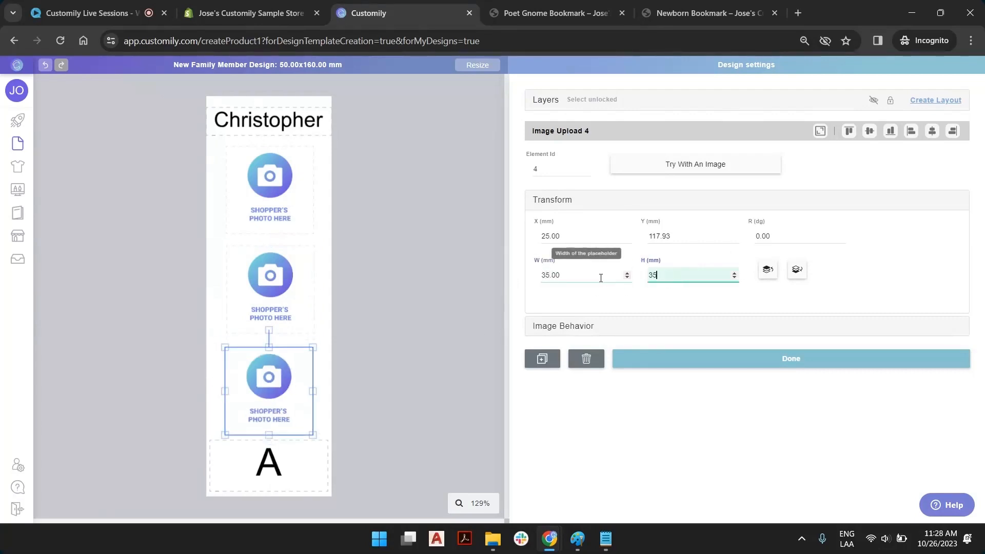
# Step: Nudge the three photo placeholders to even out the vertical gaps between them
pyautogui.click(270, 176)
pyautogui.click(272, 272)
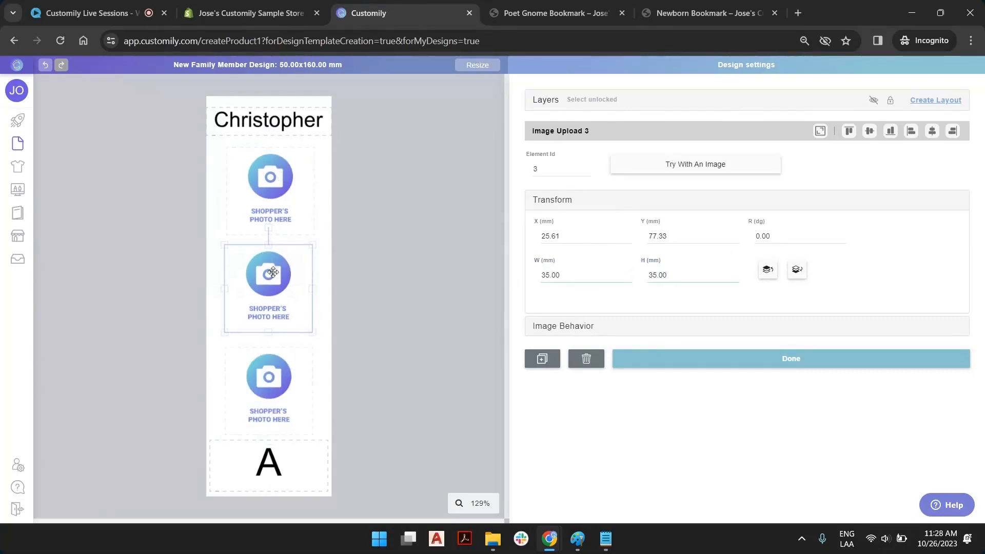
pyautogui.click(268, 377)
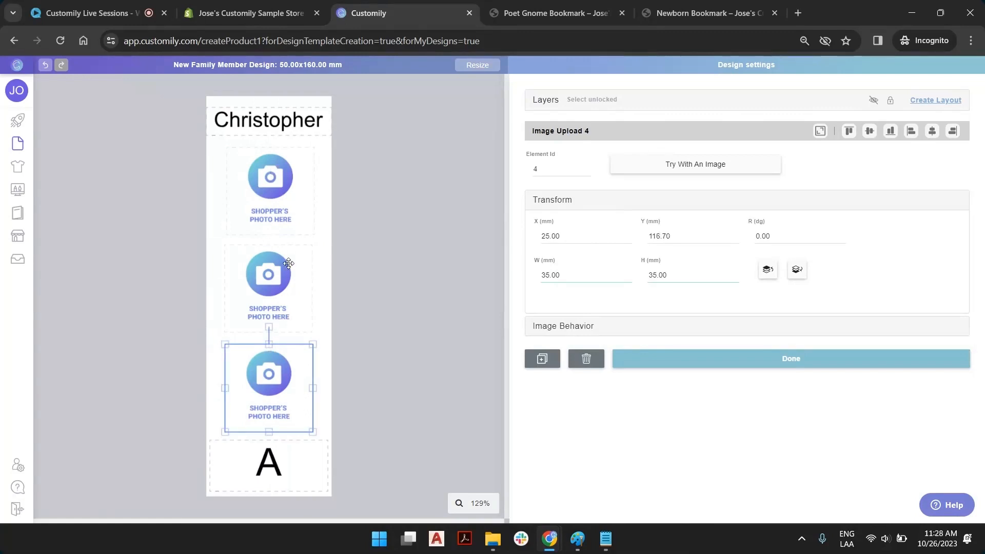
# Step: Select all three photo placeholders and center them horizontally on the canvas and with each other
pyautogui.keyDown('shift'); pyautogui.click(279, 282); pyautogui.keyUp('shift')
pyautogui.keyDown('shift'); pyautogui.click(271, 197); pyautogui.keyUp('shift')
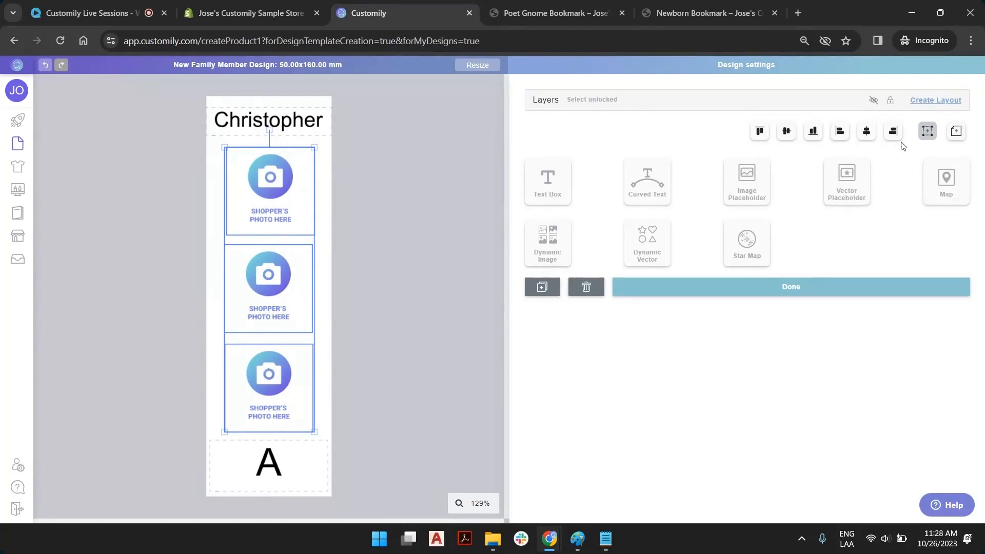
pyautogui.click(956, 133)
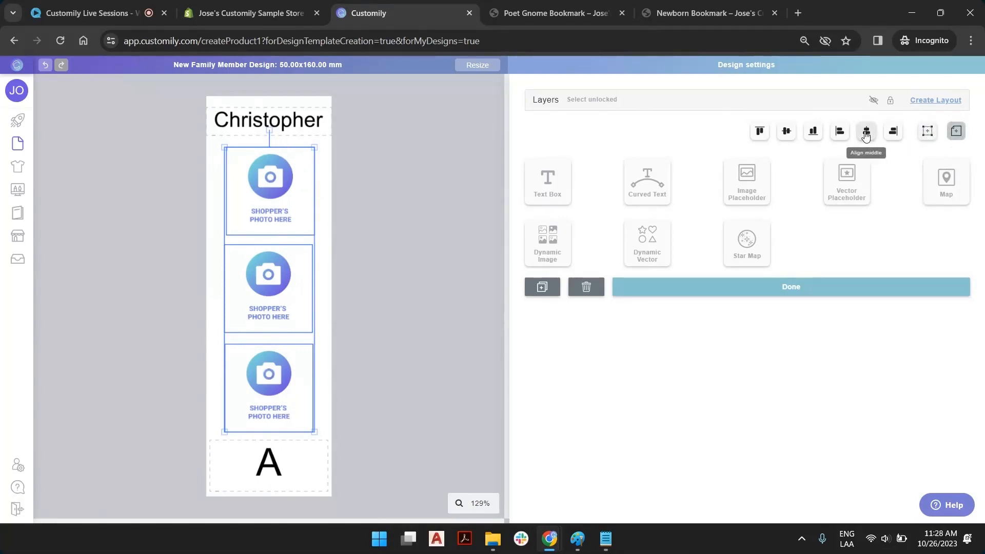
pyautogui.click(867, 133)
pyautogui.click(926, 131)
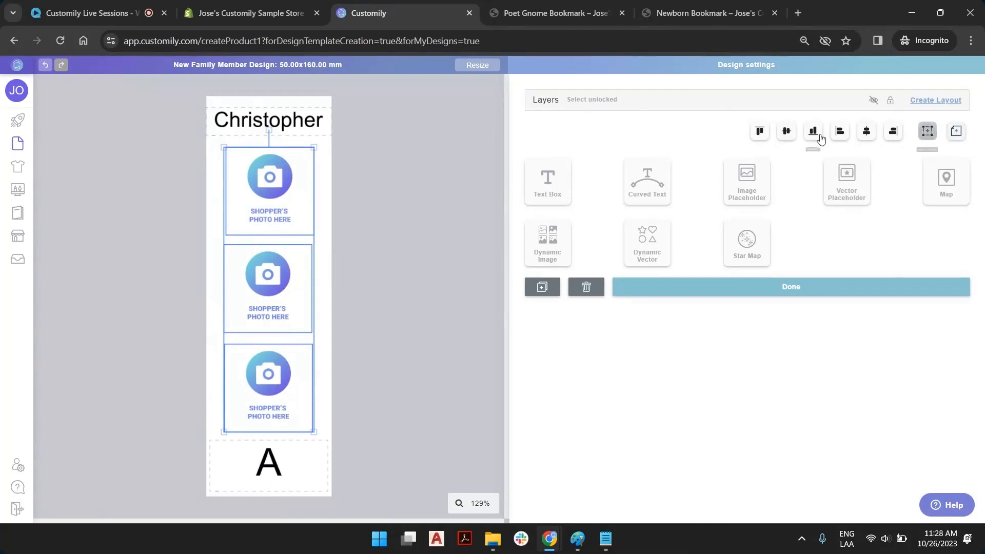
pyautogui.click(866, 131)
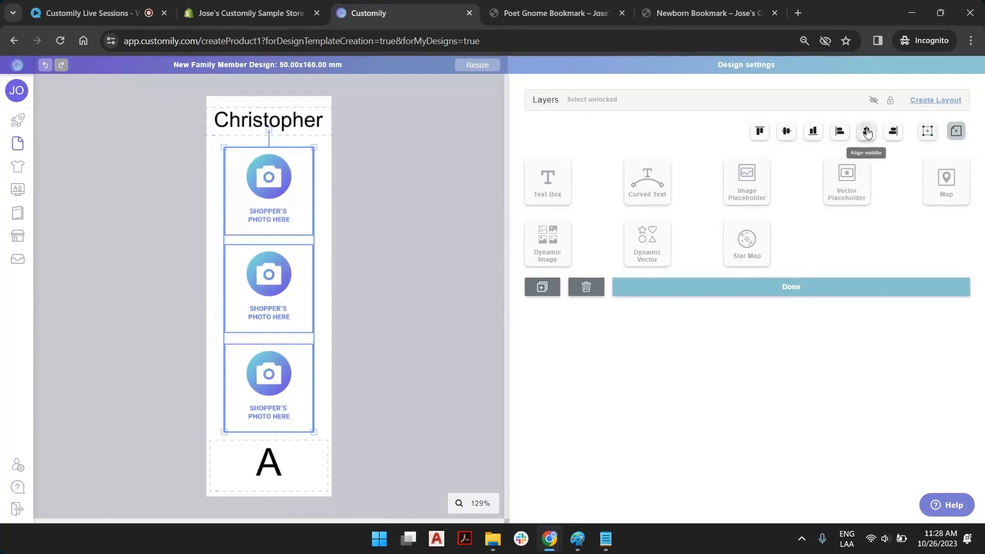
pyautogui.click(470, 183)
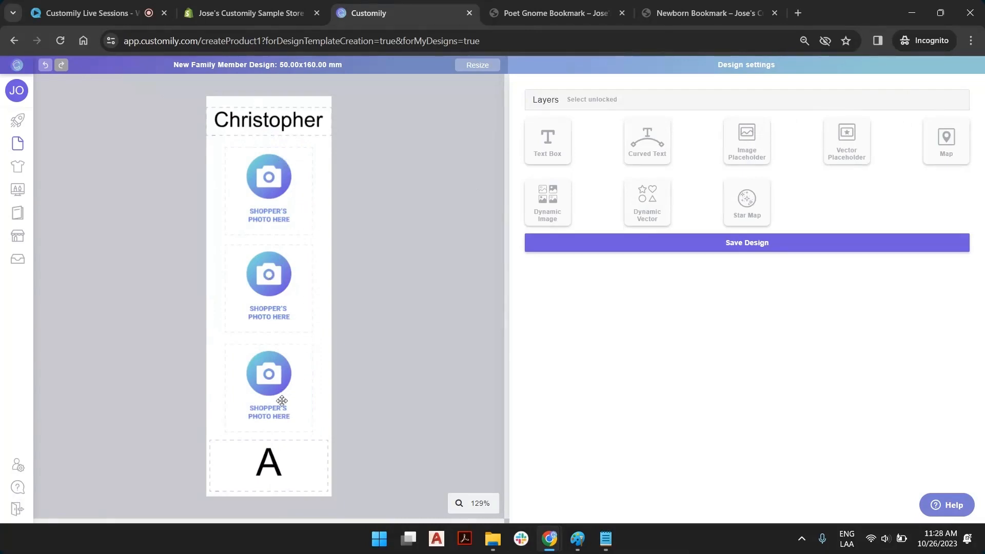
# Step: Align the lower text box to the canvas's bottom edge and set its width to 50 mm
pyautogui.click(275, 467)
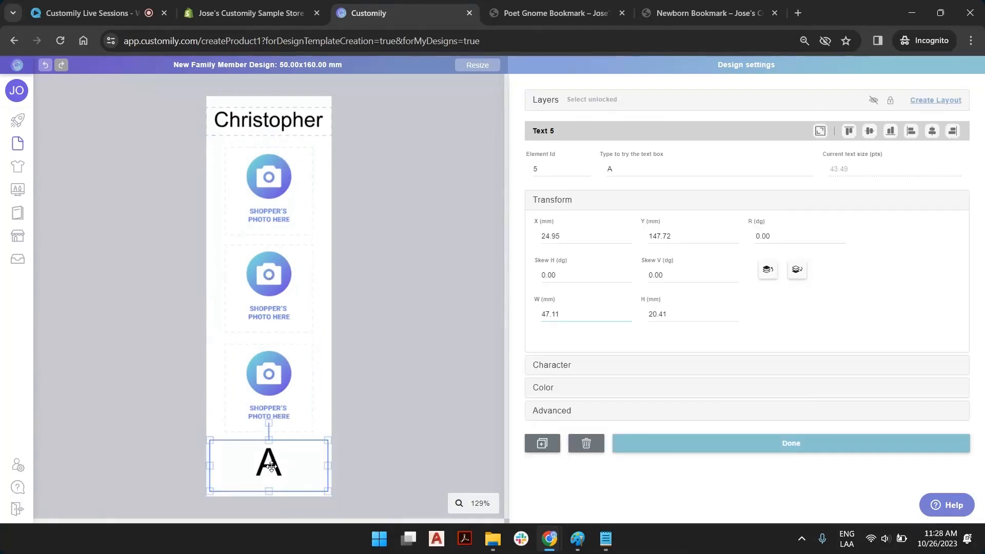
pyautogui.click(889, 141)
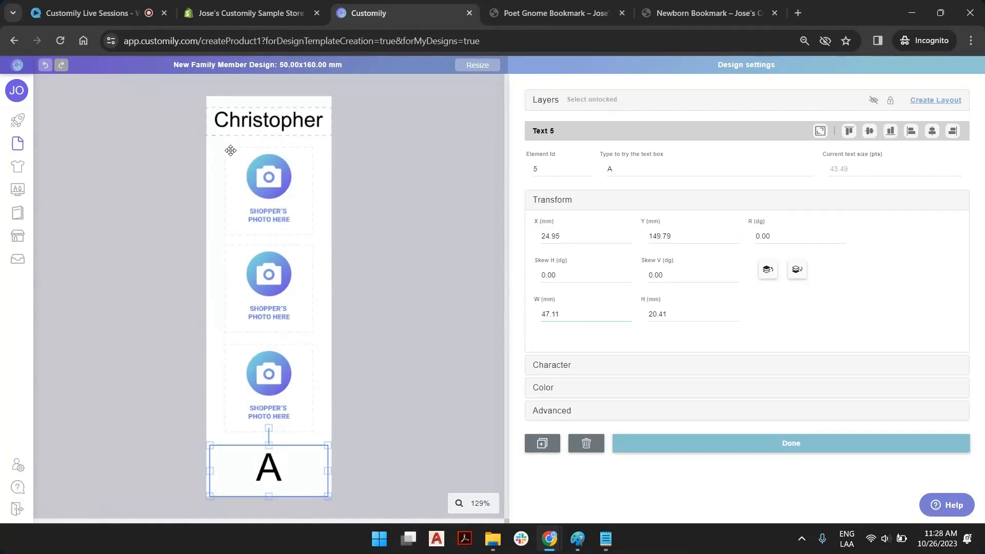
pyautogui.doubleClick(560, 314)
pyautogui.write('50')
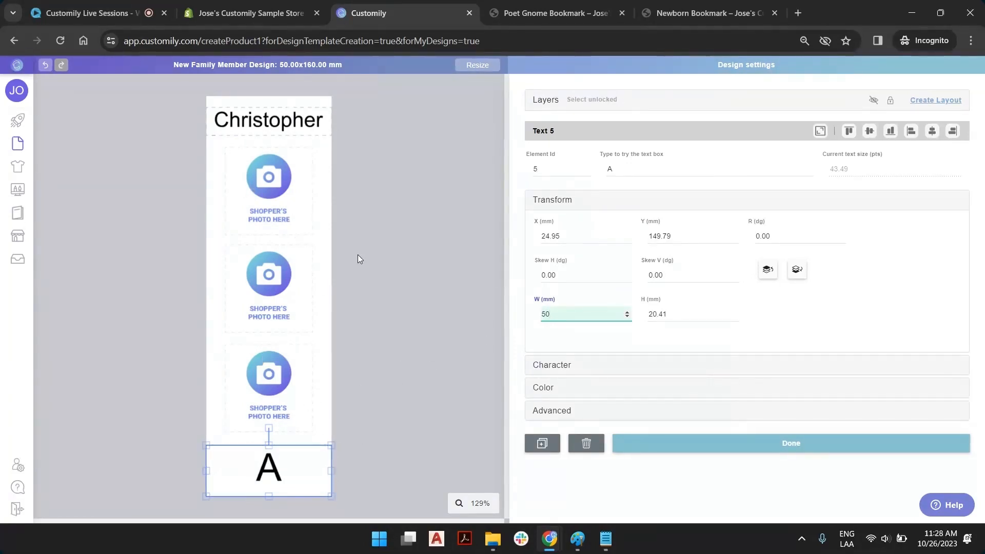
# Step: Open the character settings of the name text box above the photo placeholders
pyautogui.click(283, 121)
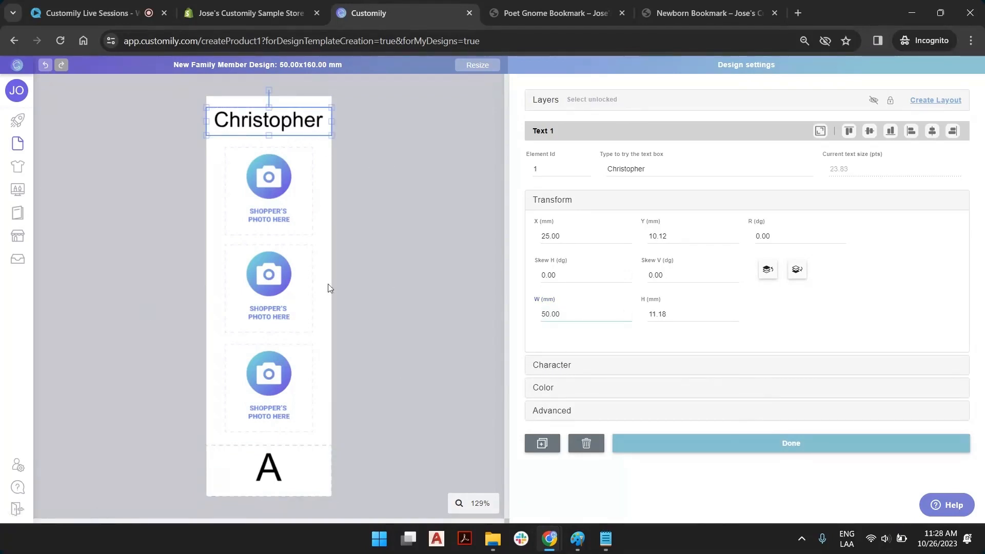
pyautogui.click(550, 365)
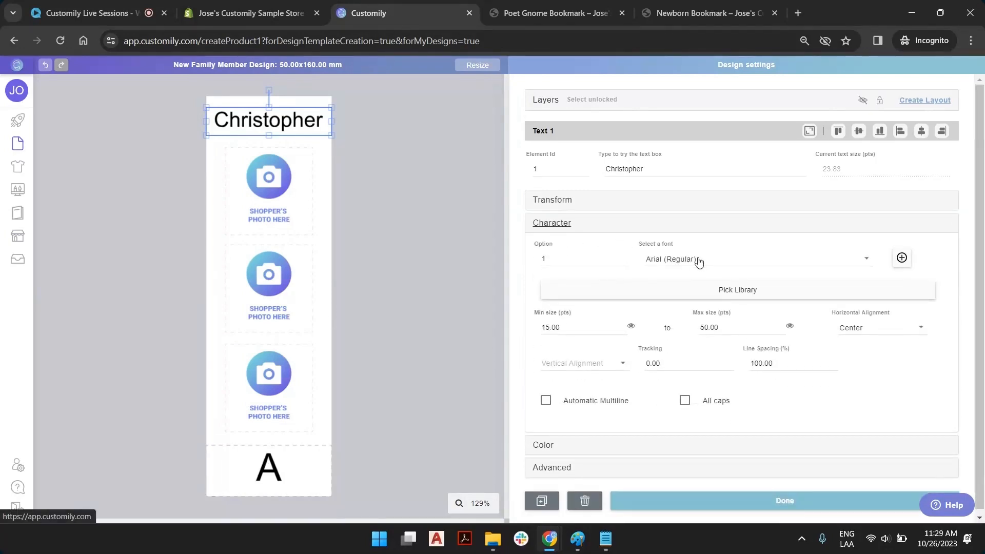
pyautogui.click(903, 258)
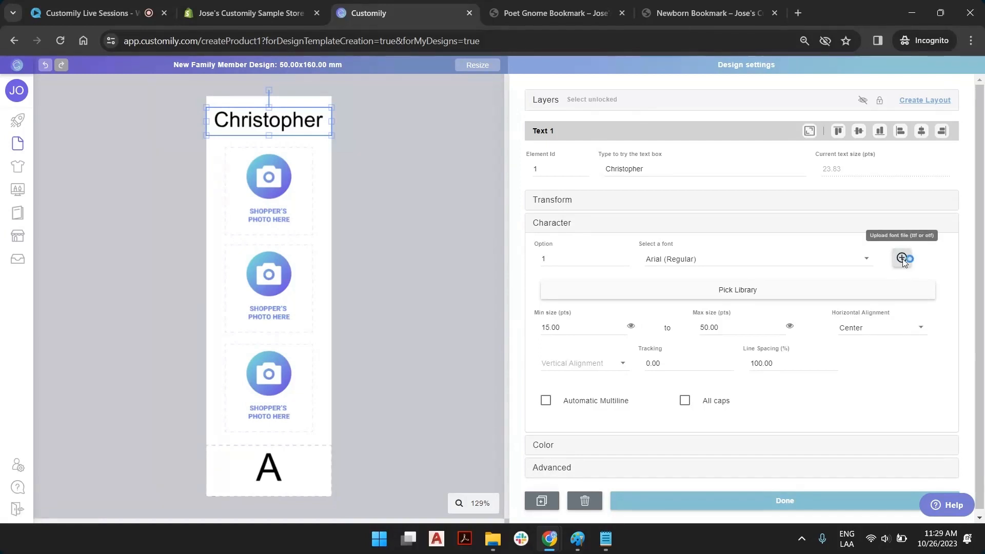
pyautogui.click(238, 73)
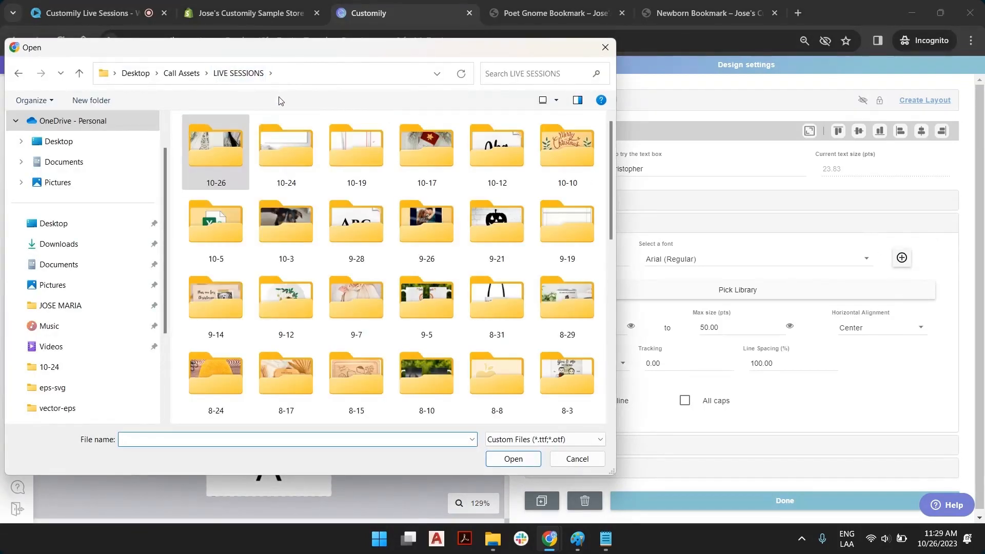
pyautogui.doubleClick(500, 128)
pyautogui.click(382, 163)
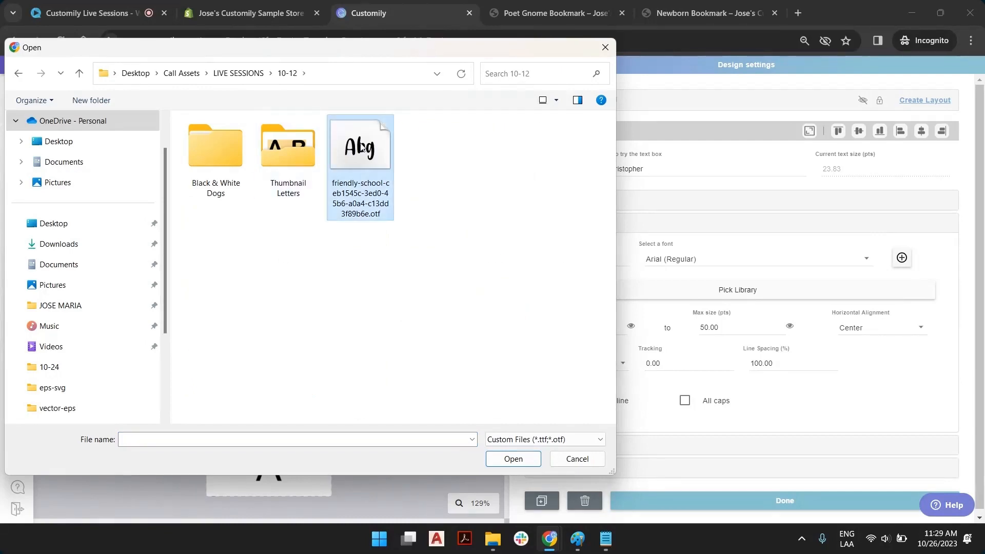
pyautogui.click(576, 459)
# Step: Browse the font list and set the upper name text box's font to Amithen (Regular)
pyautogui.click(734, 260)
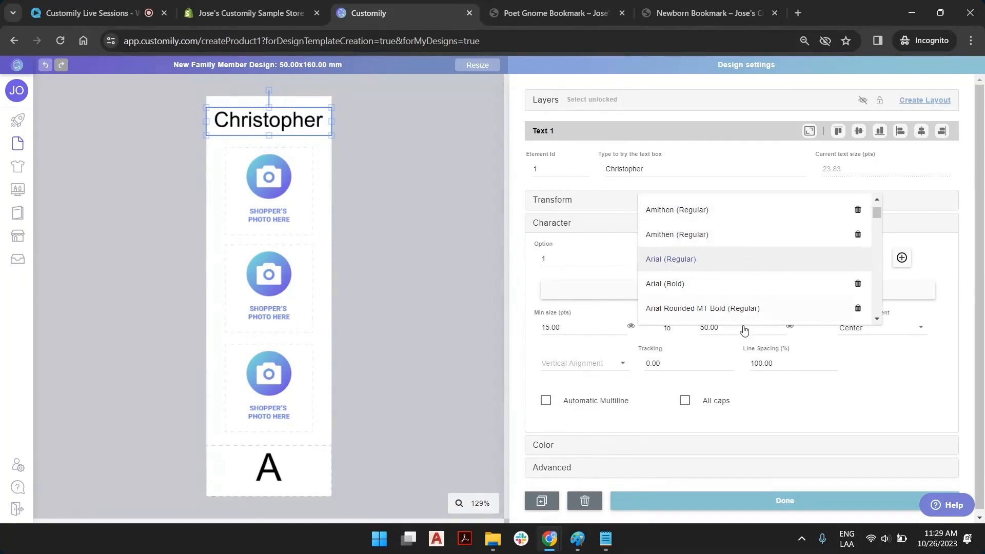
pyautogui.scroll(2, 720, 228)
pyautogui.scroll(-6, 713, 215)
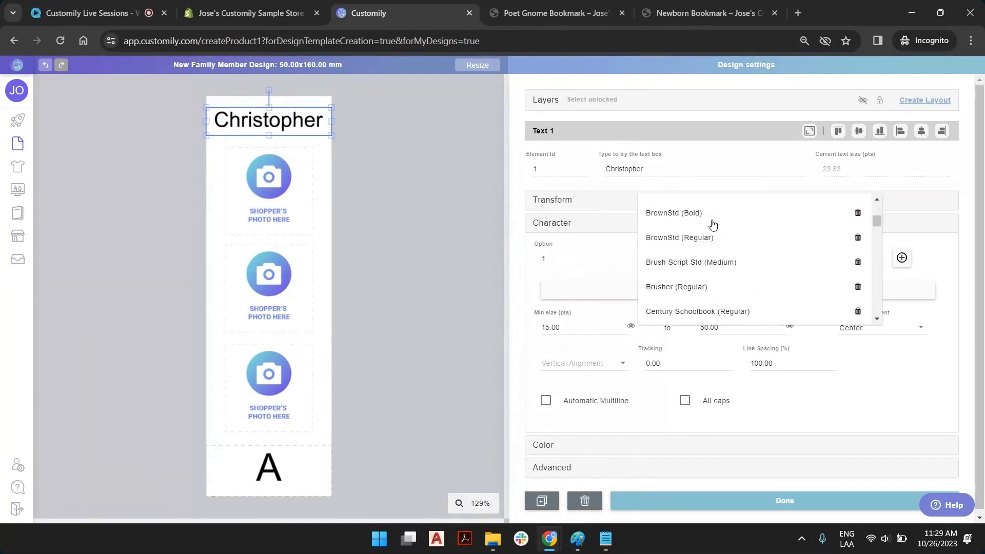
pyautogui.scroll(-10, 717, 220)
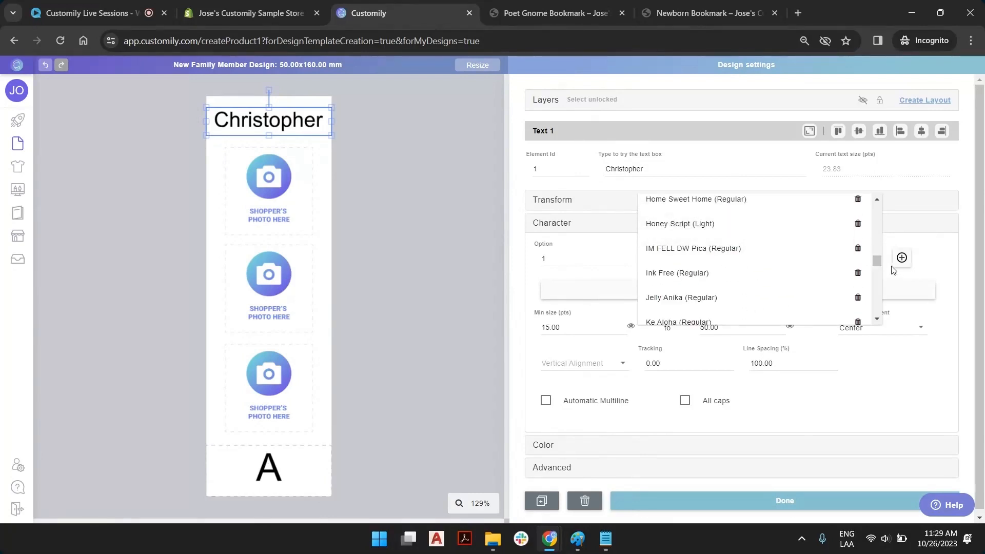
pyautogui.moveTo(877, 262); pyautogui.dragTo(880, 211)
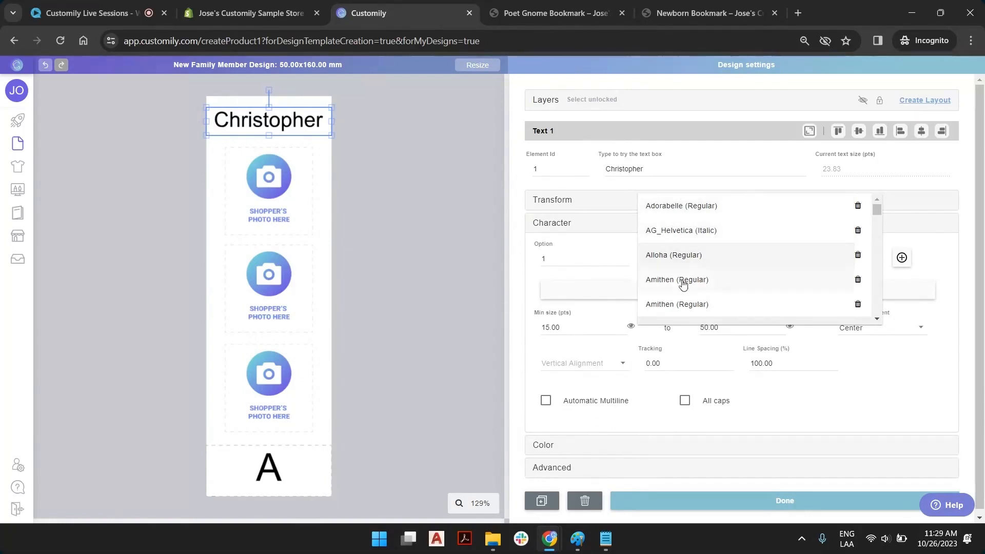
pyautogui.scroll(-3, 703, 249)
pyautogui.scroll(2, 703, 249)
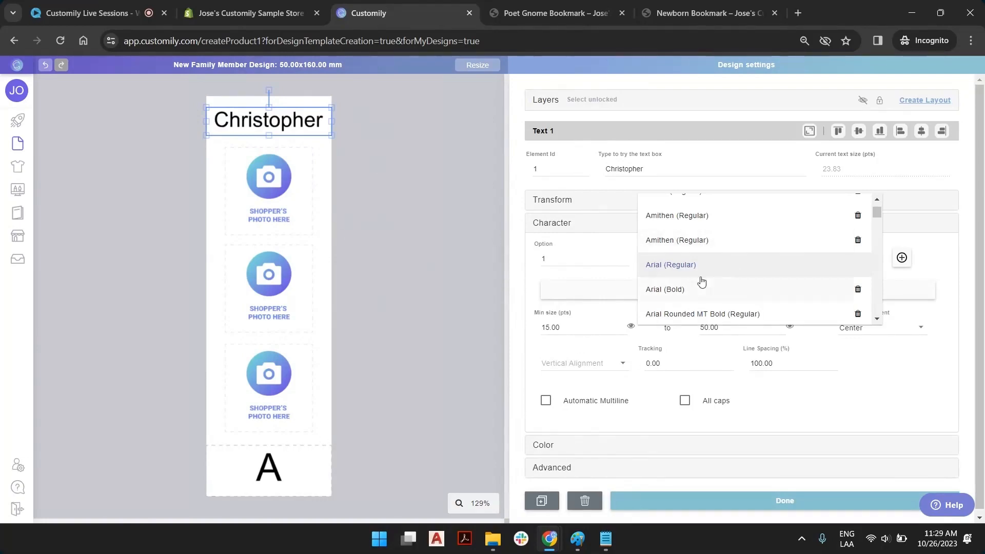
pyautogui.click(698, 241)
pyautogui.click(548, 311)
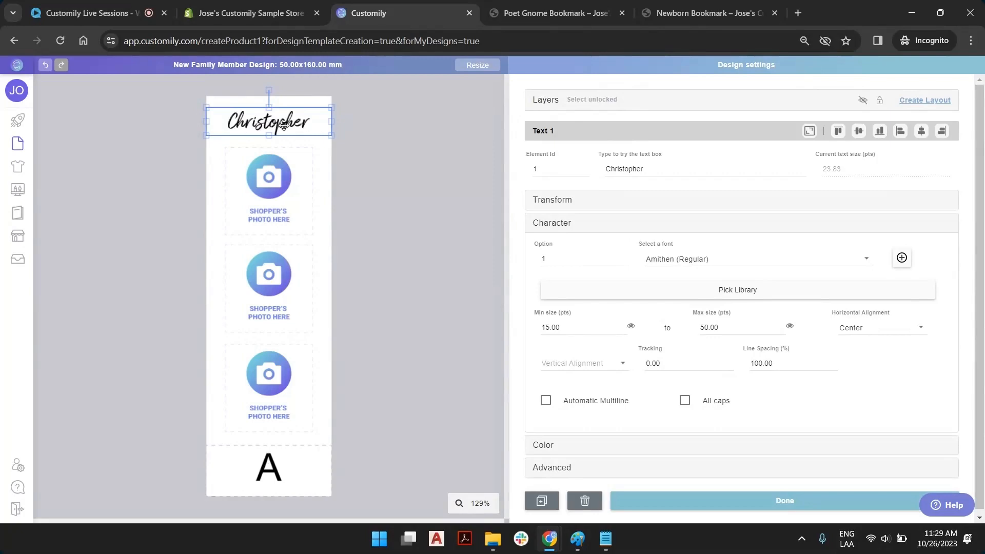
# Step: Change the lower text box's font to Amithen (Regular)
pyautogui.click(271, 474)
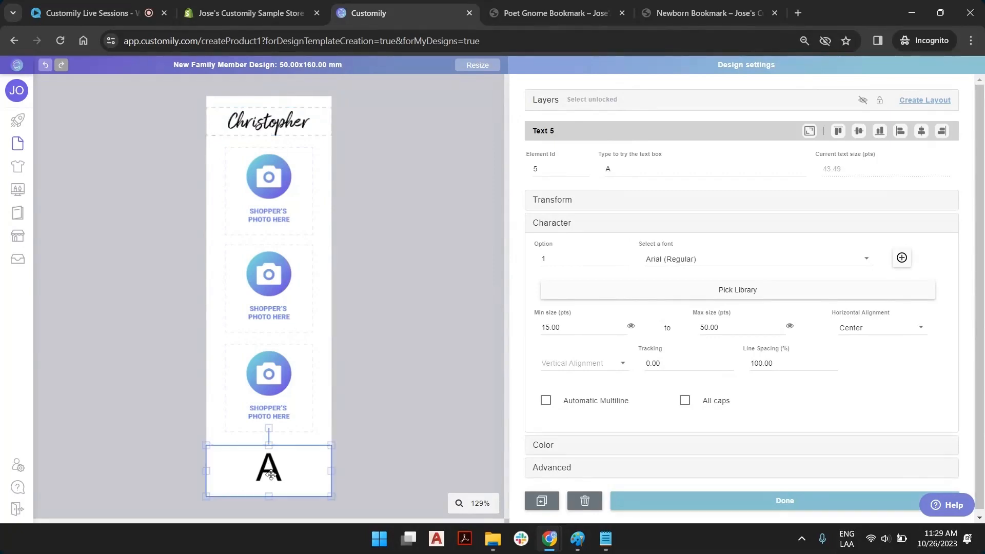
pyautogui.click(690, 262)
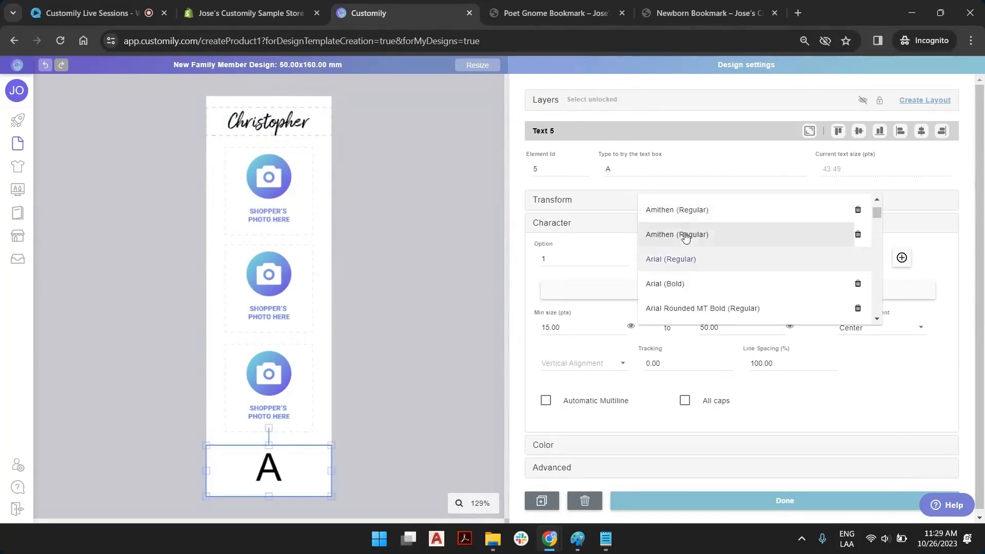
pyautogui.click(685, 235)
pyautogui.click(540, 313)
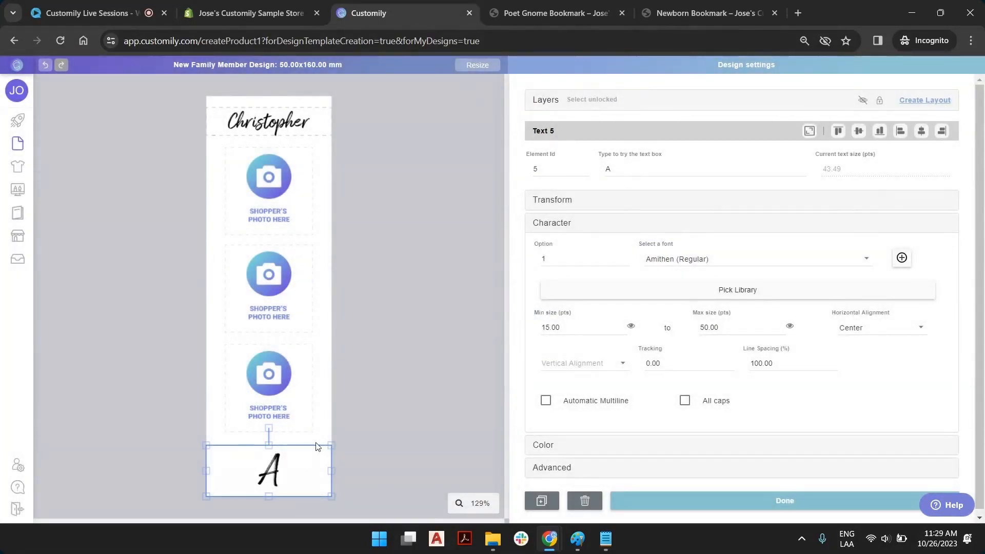
# Step: Replace the lower text box's sample text with "Welcome to the best family ever"
pyautogui.click(636, 168)
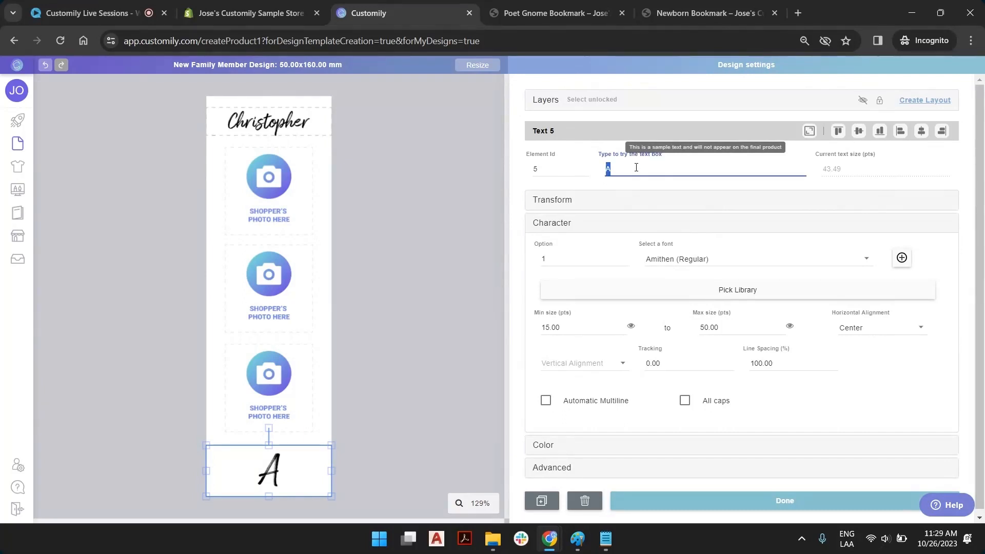
pyautogui.write('Welcome to')
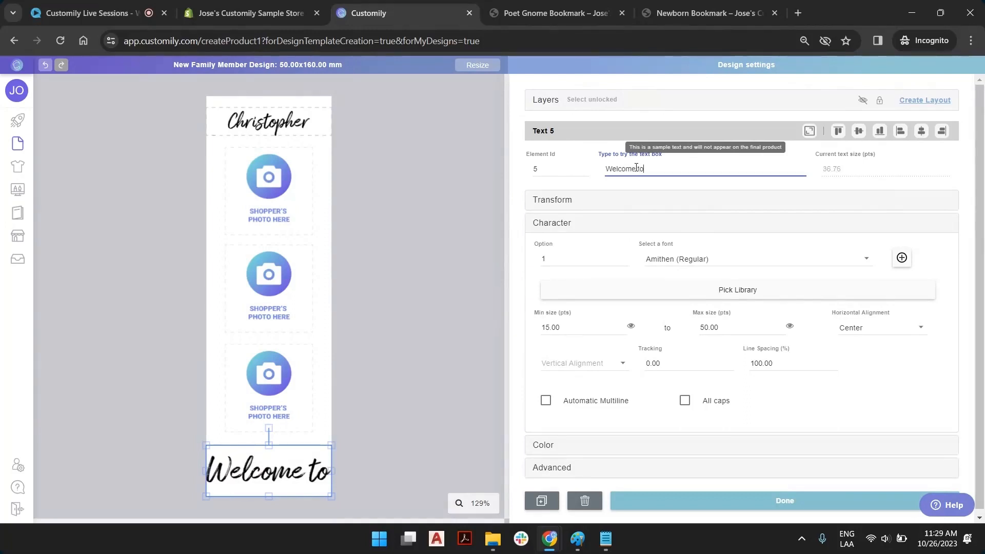
pyautogui.write(' the ')
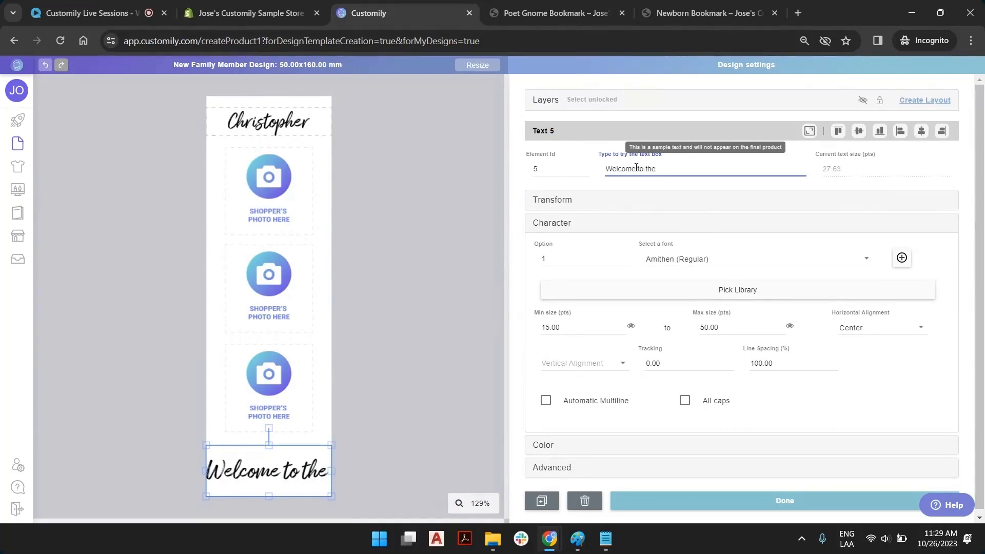
pyautogui.write('best family ')
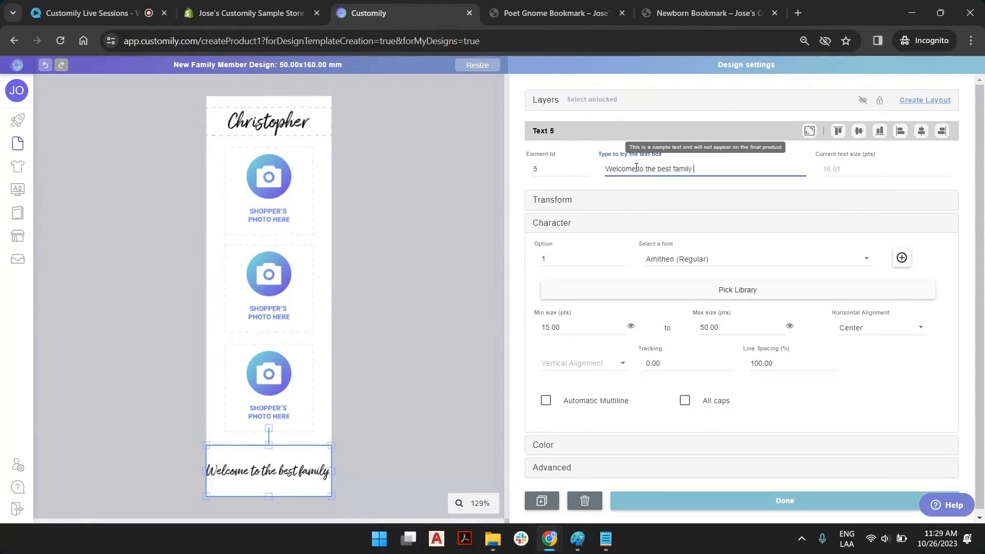
pyautogui.write('ever')
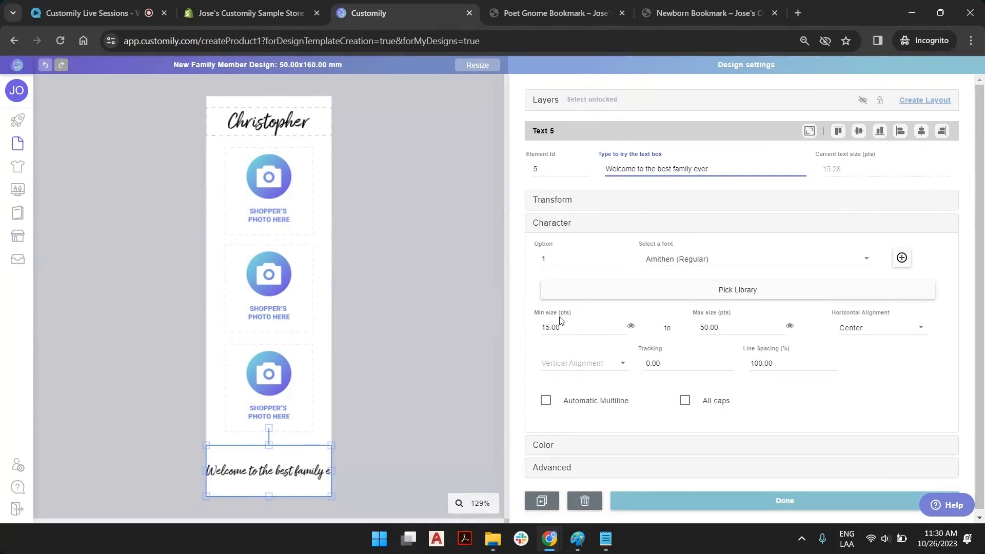
# Step: Set the lower text box's minimum size to 18 pts and enable Automatic Multiline
pyautogui.click(568, 326)
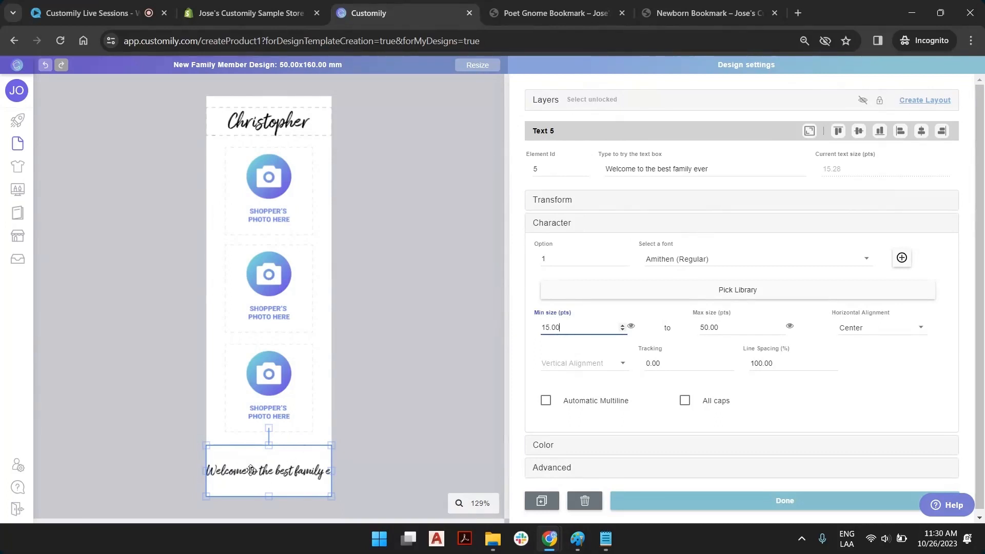
pyautogui.click(622, 325)
pyautogui.click(622, 325)
pyautogui.click(623, 325)
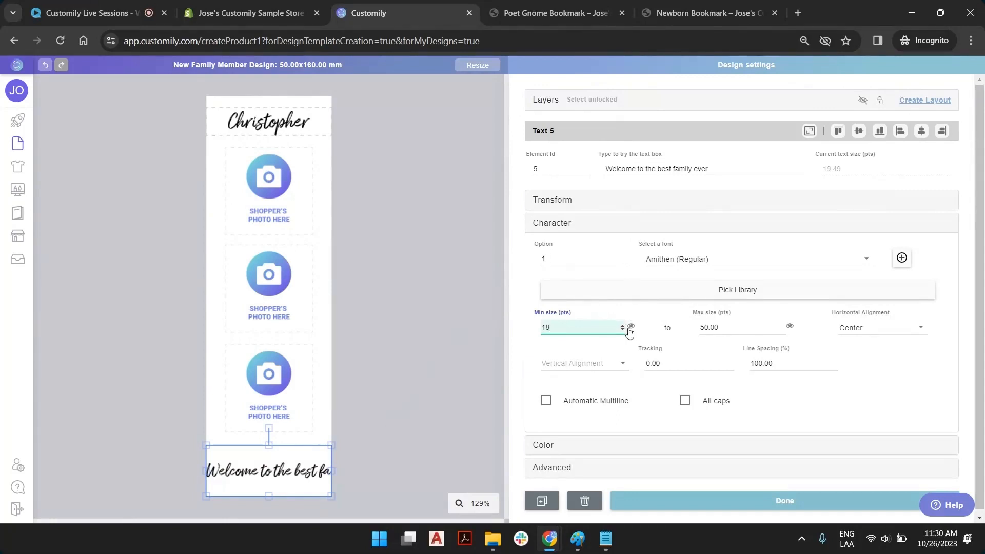
pyautogui.click(546, 402)
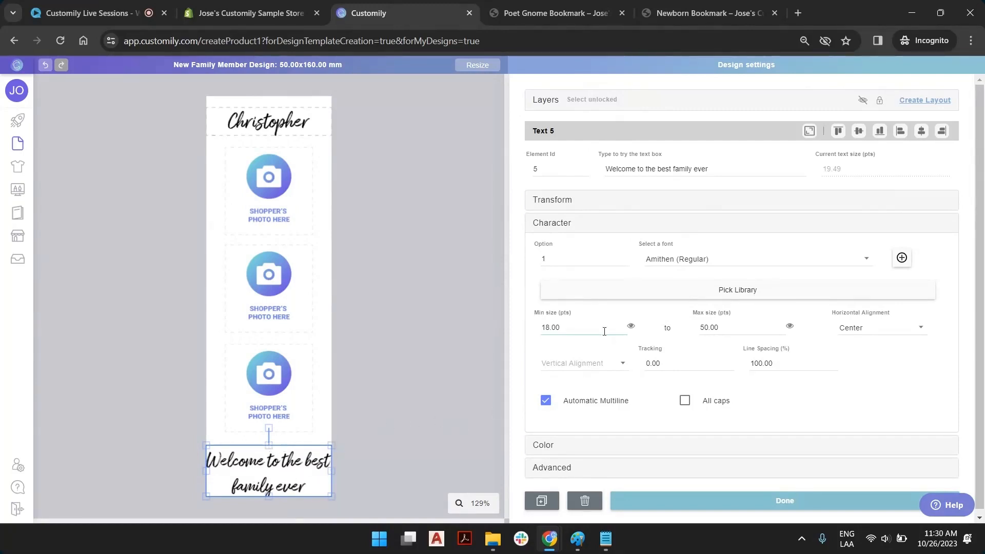
# Step: Try a 15 pts minimum size on the multiline text, raise it back to 18 pts and deselect the box
pyautogui.click(623, 330)
pyautogui.click(622, 330)
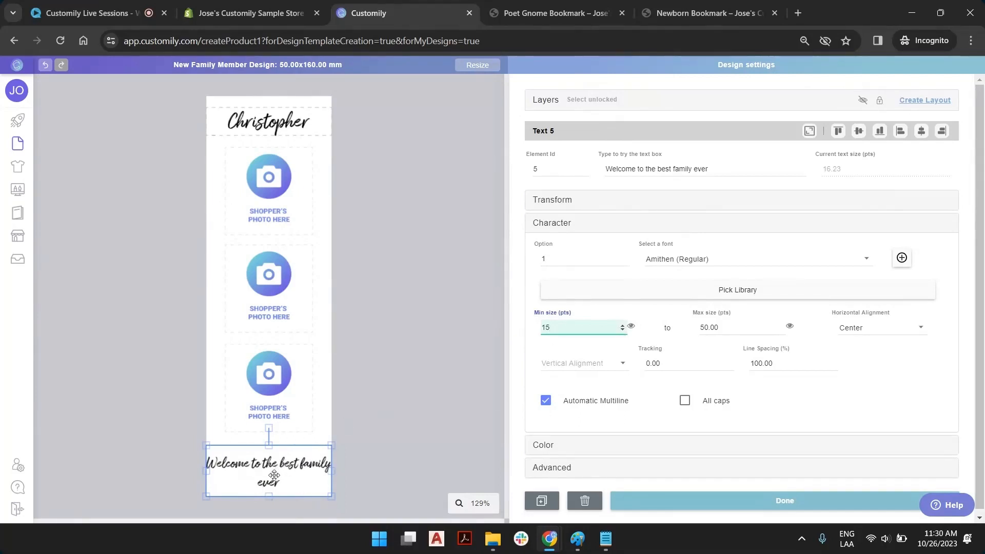
pyautogui.click(622, 327)
pyautogui.click(621, 326)
pyautogui.click(622, 327)
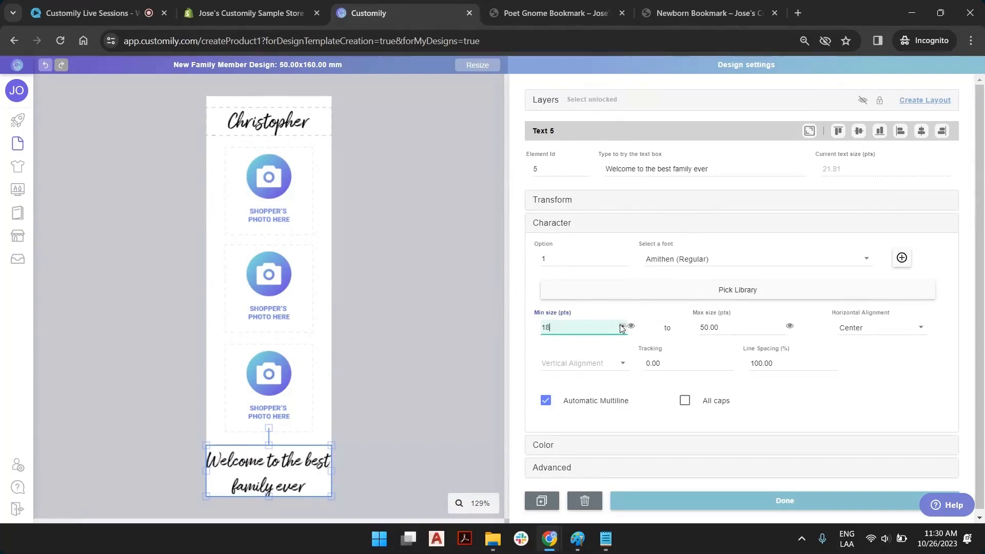
pyautogui.click(622, 330)
pyautogui.click(407, 435)
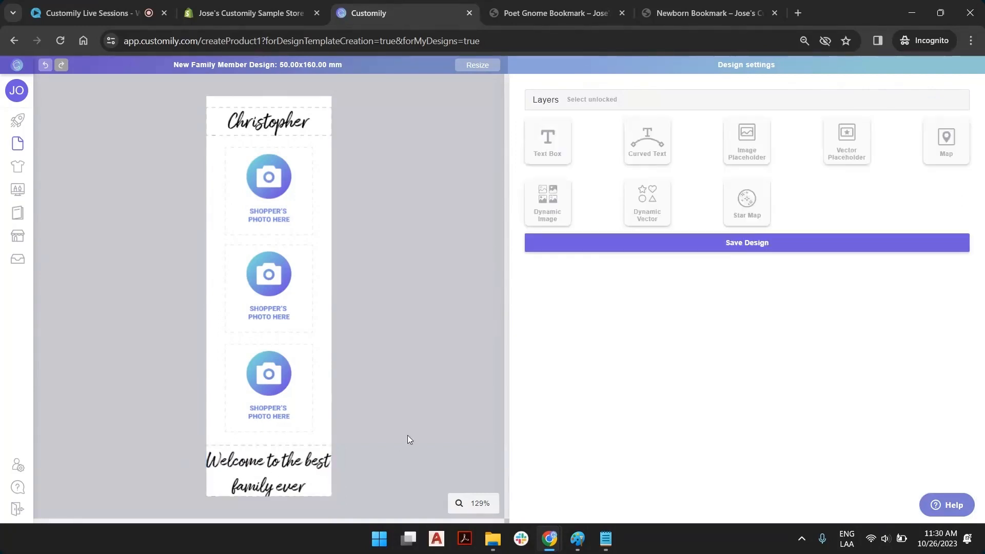
# Step: Enlarge the lower text box slightly upward by raising its top edge, and deselect it
pyautogui.click(259, 463)
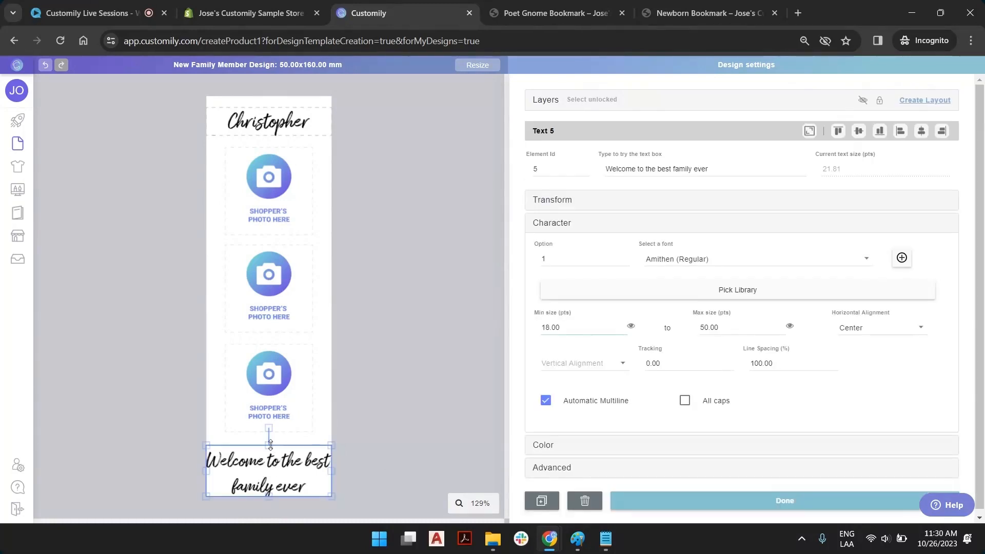
pyautogui.moveTo(270, 444); pyautogui.dragTo(269, 437)
pyautogui.click(270, 505)
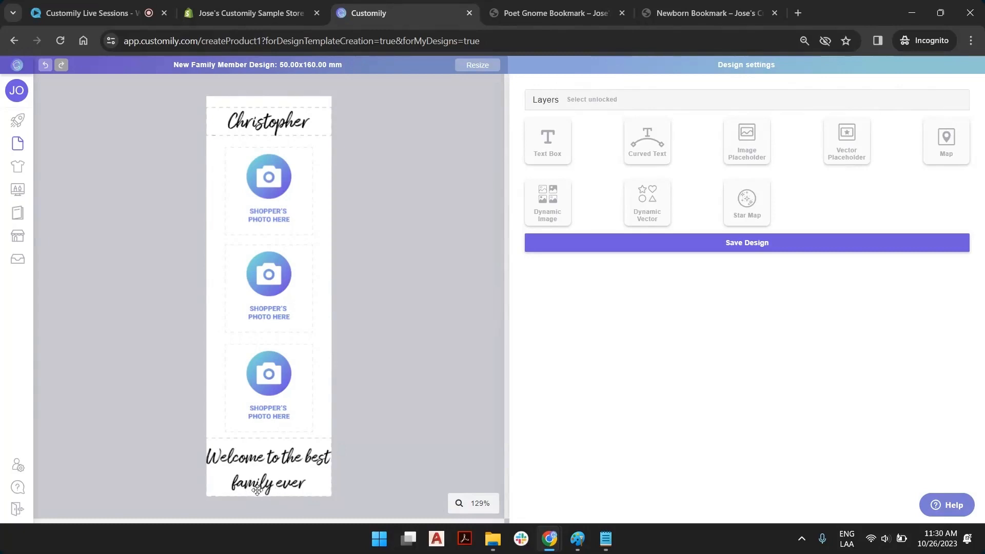
# Step: Move the bottom and middle photo placeholders up slightly to space them evenly above the enlarged text box
pyautogui.click(274, 393)
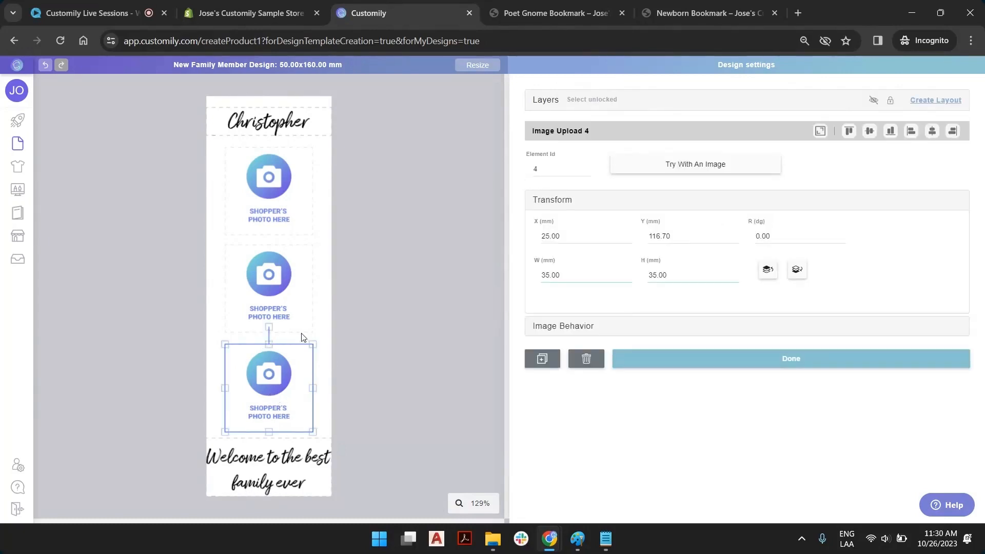
pyautogui.click(273, 288)
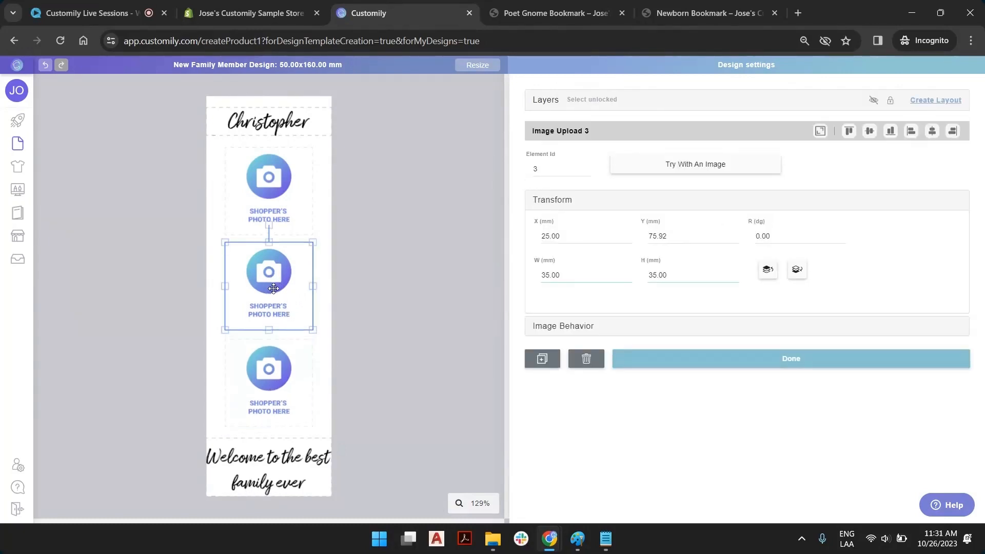
pyautogui.click(396, 283)
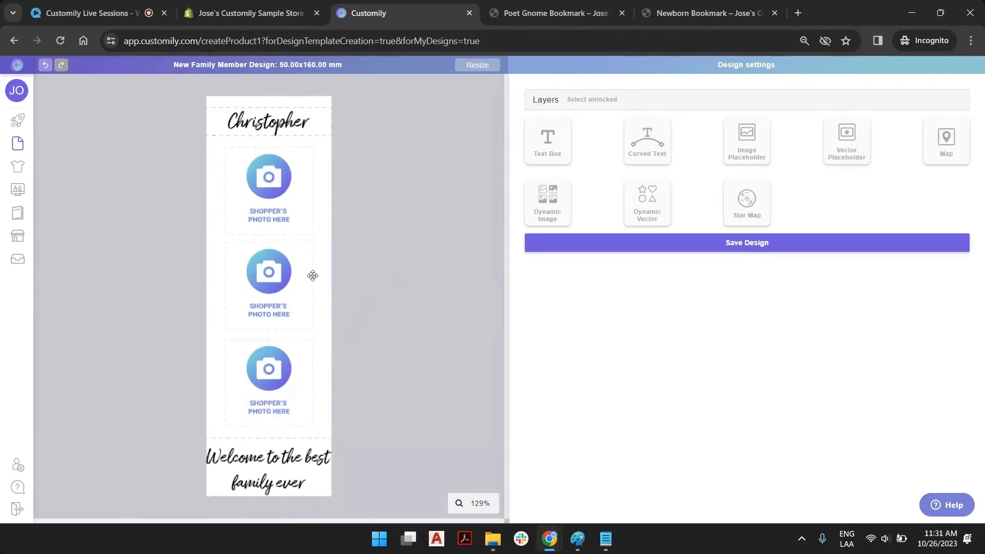
# Step: Try a manual line break after "Welcome to the" in the lower text box's sample text and remove it again
pyautogui.click(286, 465)
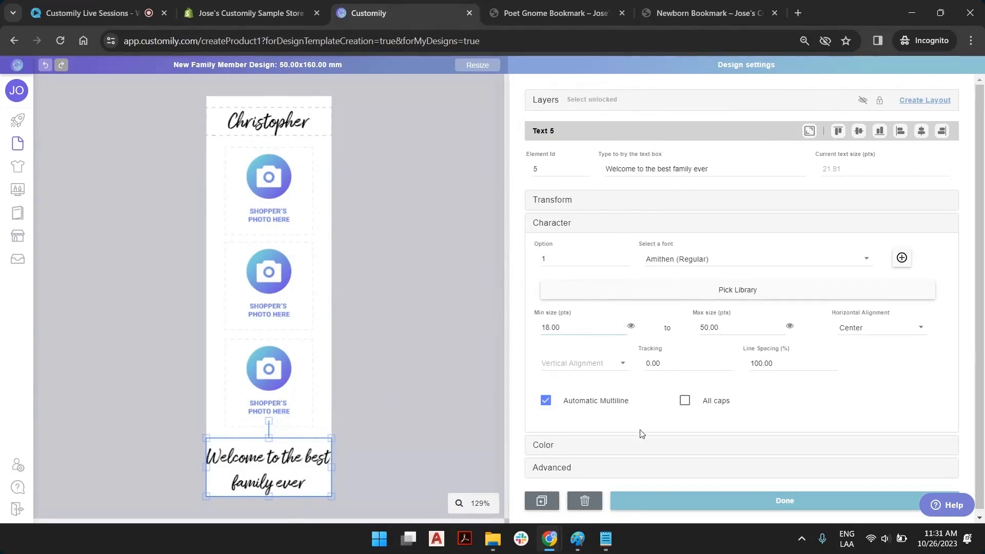
pyautogui.tripleClick(659, 170)
pyautogui.press('Left')
pyautogui.click(659, 170)
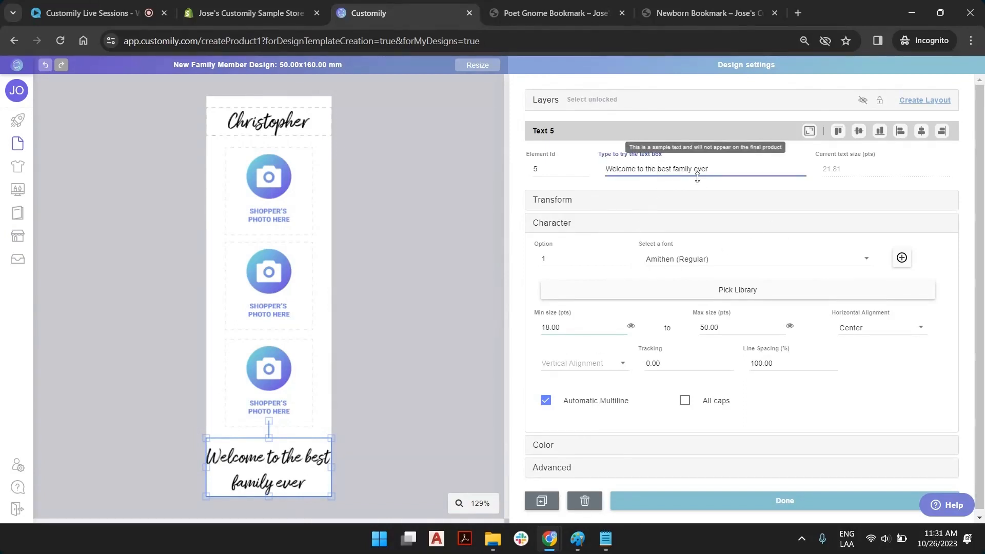
pyautogui.press('Return')
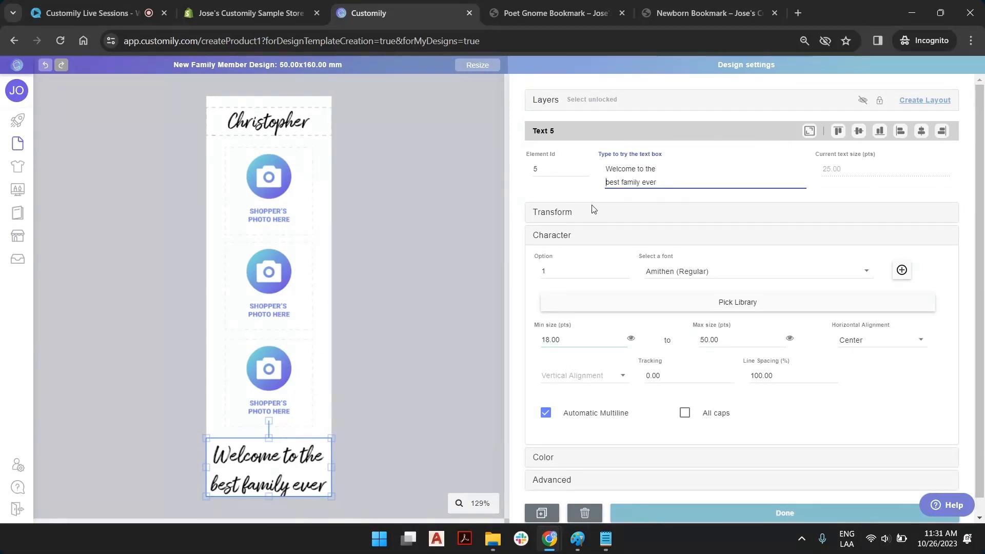
pyautogui.press('BackSpace')
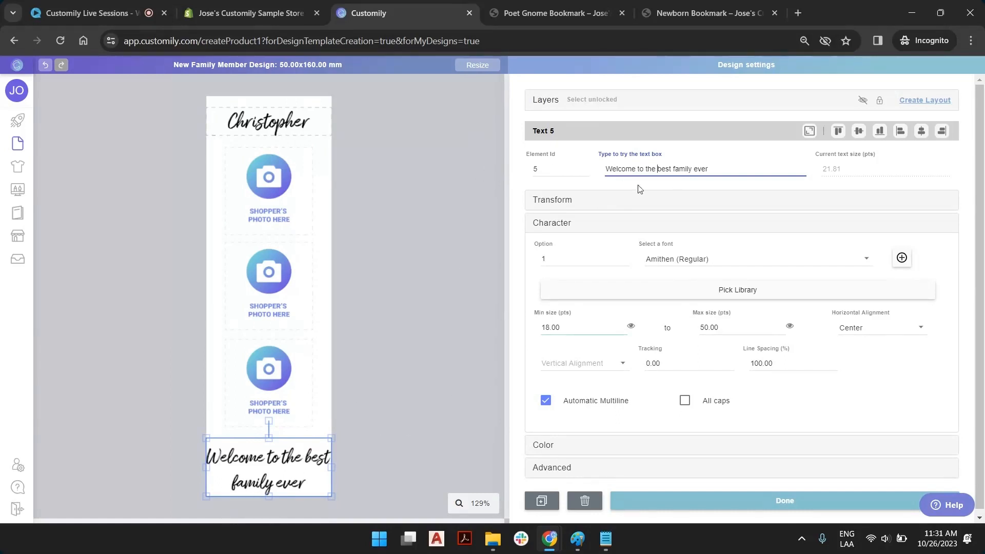
# Step: Shorten the lower text box's sample text to "Wel"
pyautogui.click(509, 191)
pyautogui.click(701, 169)
pyautogui.moveTo(712, 169); pyautogui.dragTo(622, 174)
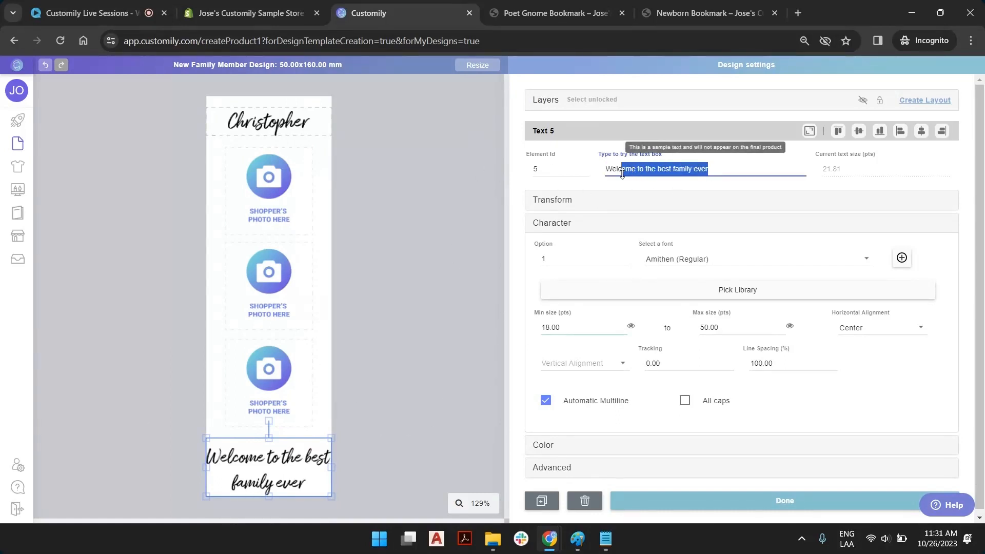
pyautogui.press('BackSpace')
pyautogui.press('BackSpace')
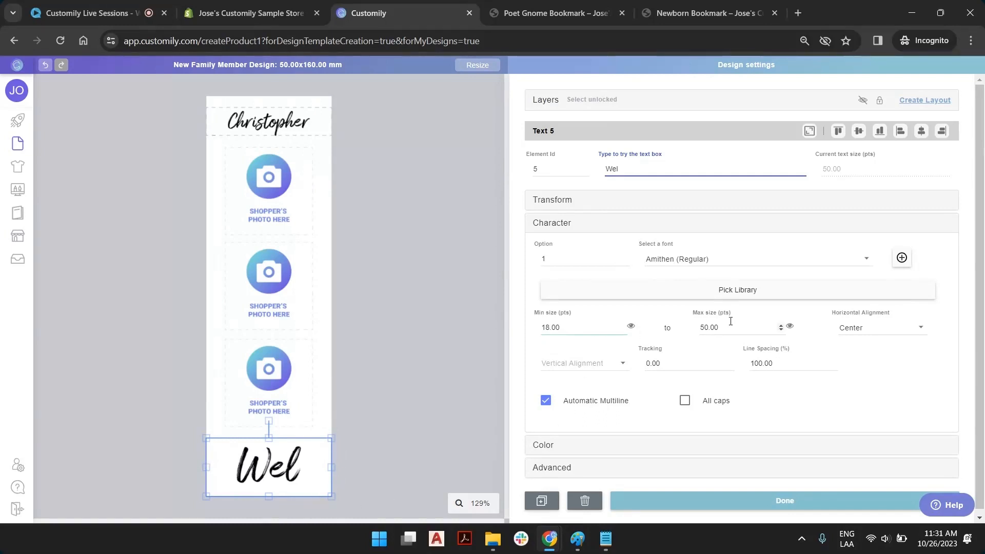
# Step: Try a maximum size of 76 pts on the lower text box and set it back to 50 pts
pyautogui.click(780, 326)
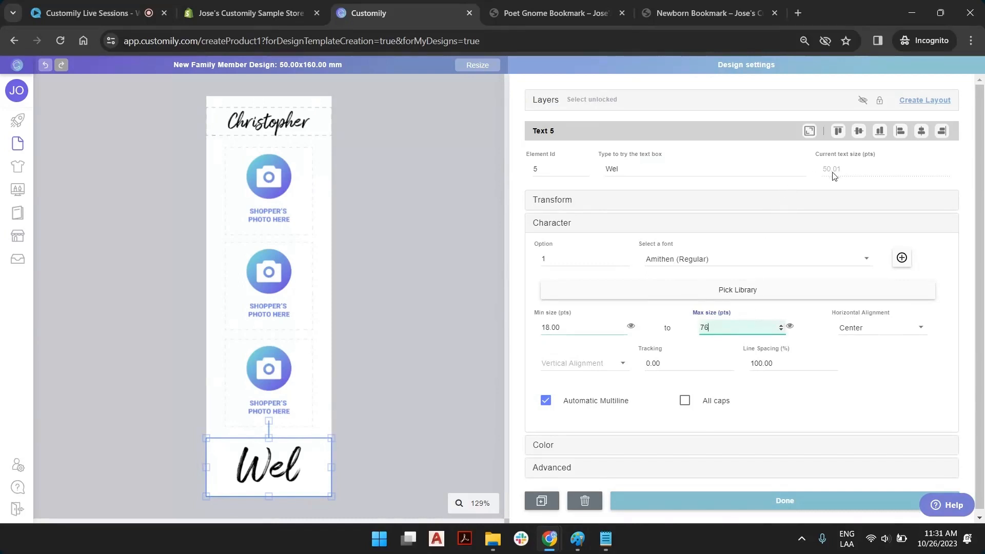
pyautogui.hotkey('ctrl', 'a')
pyautogui.write('50')
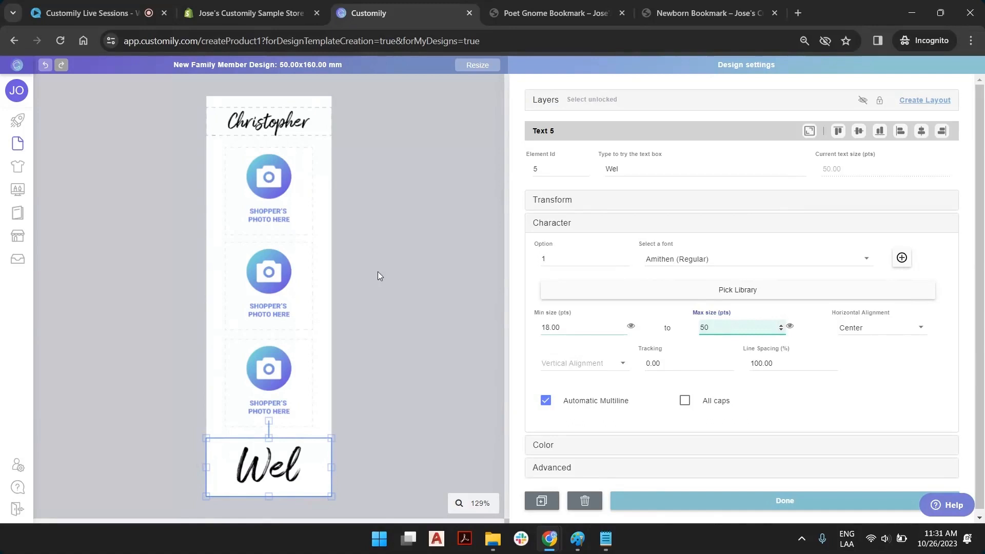
# Step: Try a shortened sample name in the upper text box and retype the full name
pyautogui.click(234, 118)
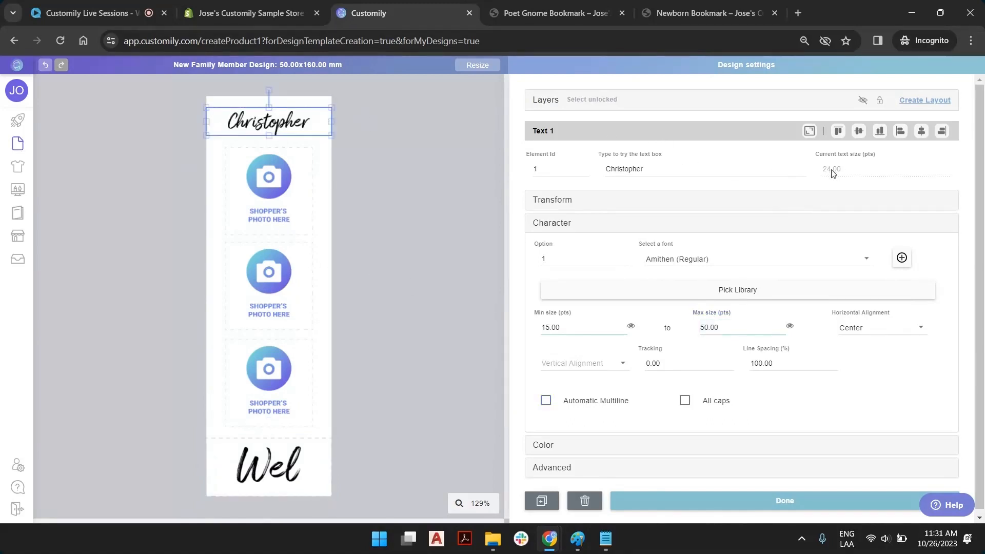
pyautogui.doubleClick(660, 169)
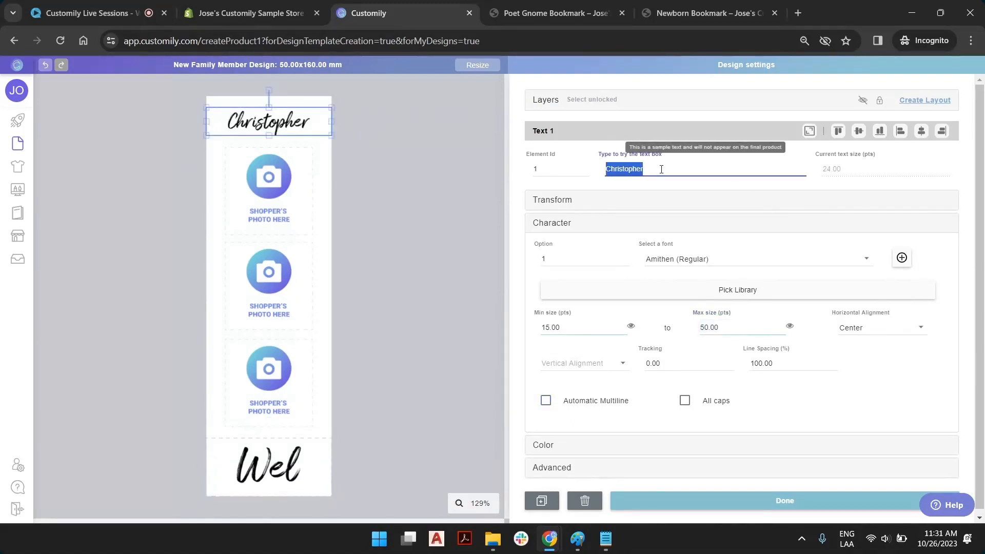
pyautogui.click(635, 169)
pyautogui.moveTo(622, 169); pyautogui.dragTo(765, 173)
pyautogui.press('BackSpace')
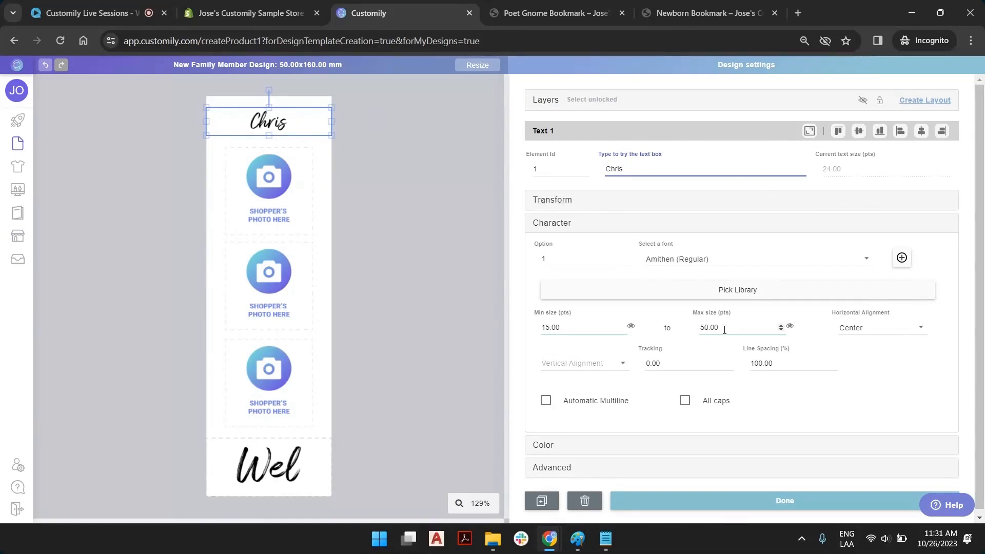
pyautogui.write('to')
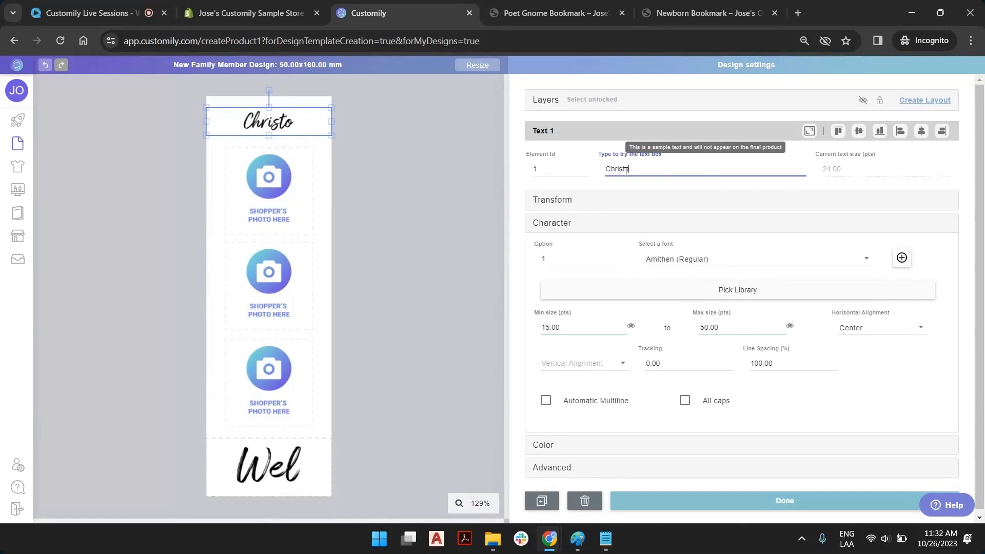
pyautogui.write('pher')
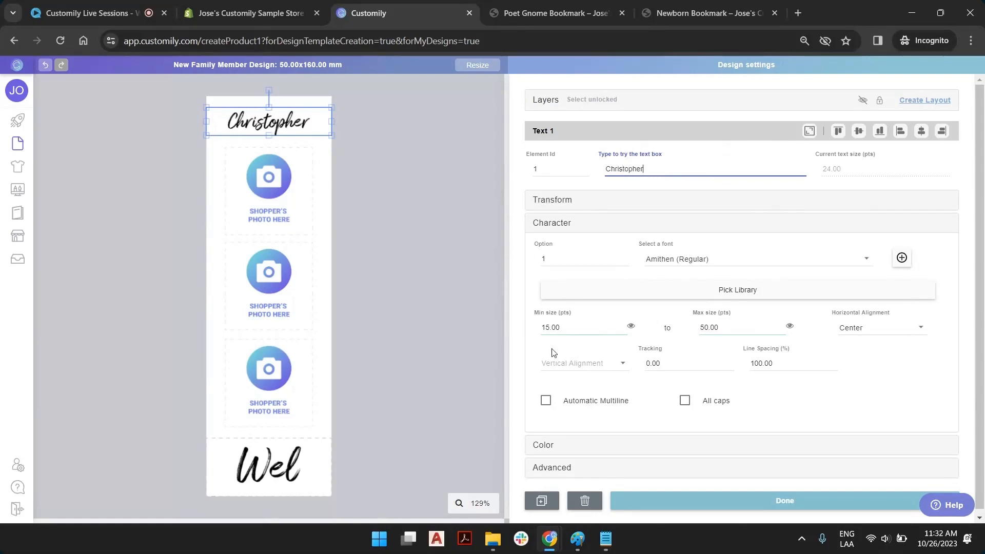
# Step: Set the upper text box's minimum size to 20 pts, previewing the minimum size before and after the change
pyautogui.click(631, 327)
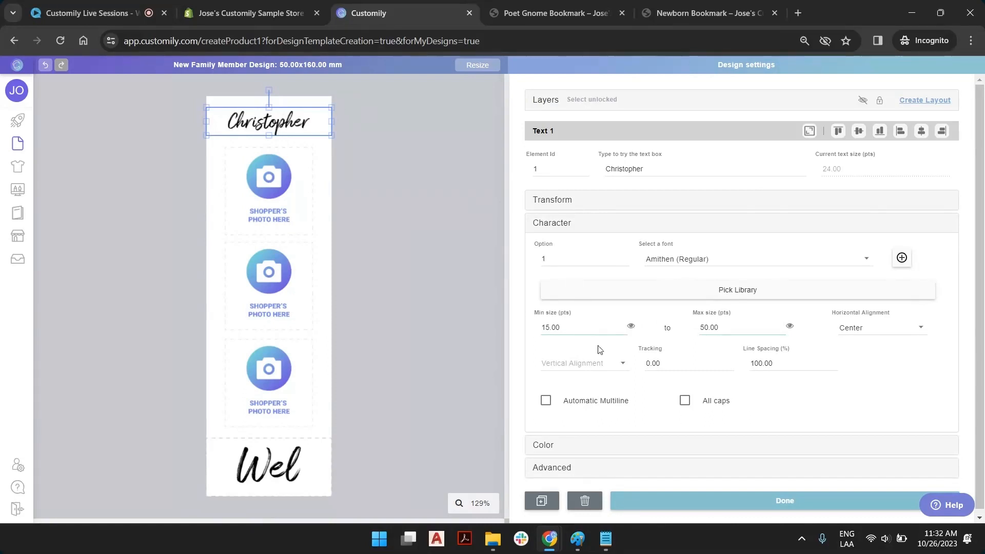
pyautogui.click(580, 327)
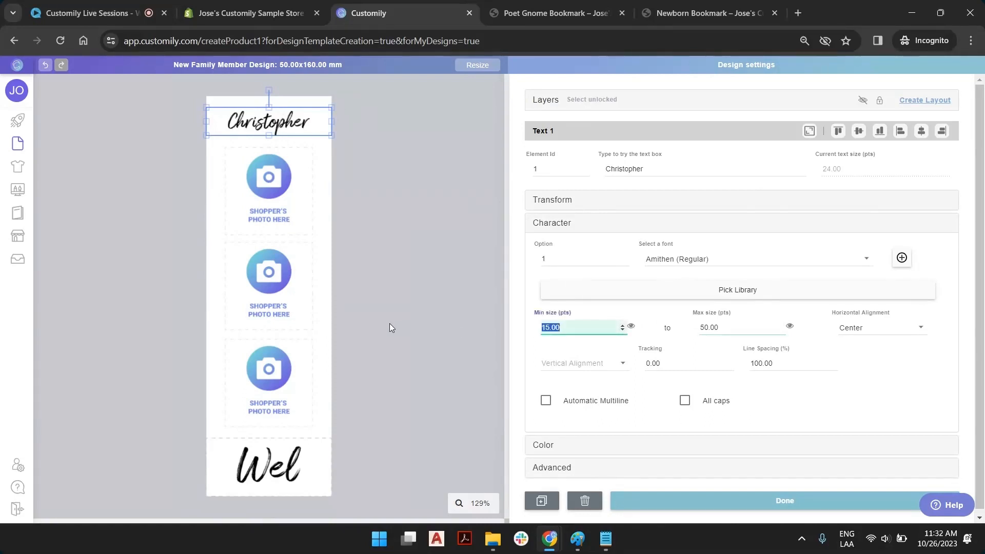
pyautogui.write('20')
pyautogui.click(632, 326)
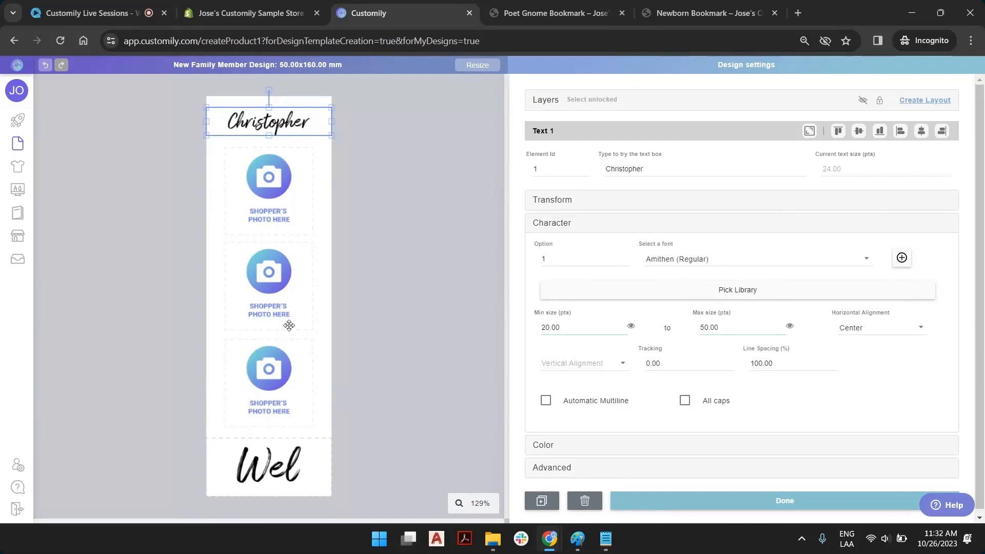
pyautogui.click(280, 455)
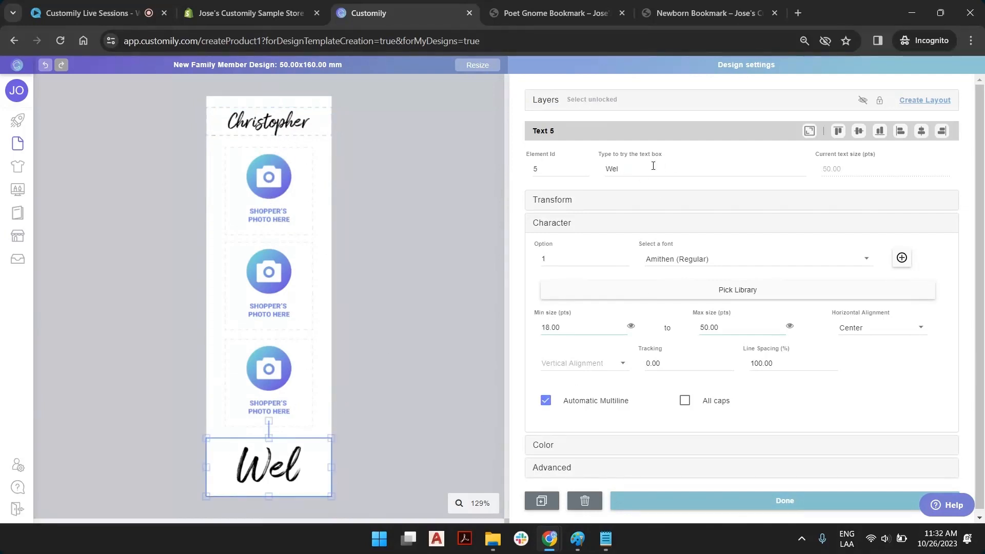
pyautogui.click(410, 282)
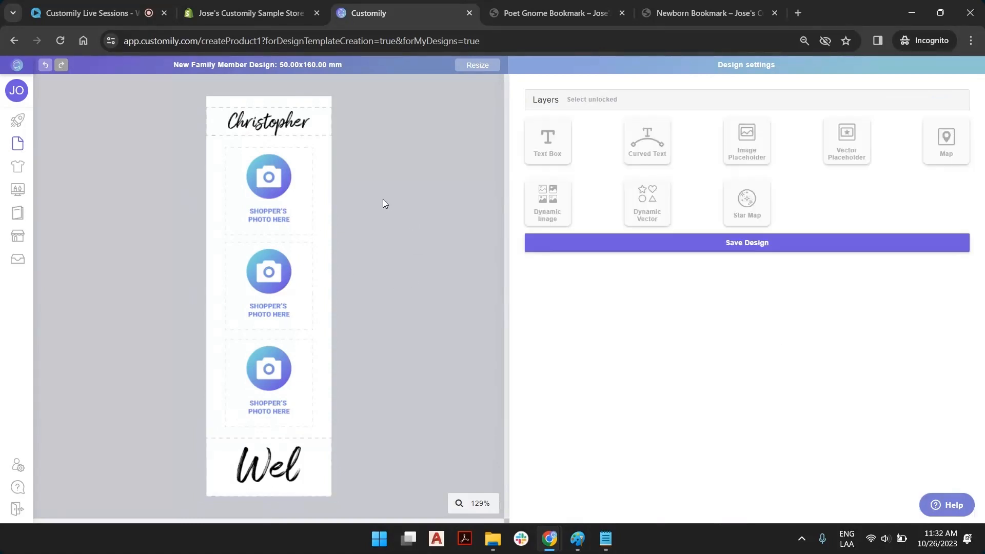
pyautogui.click(277, 175)
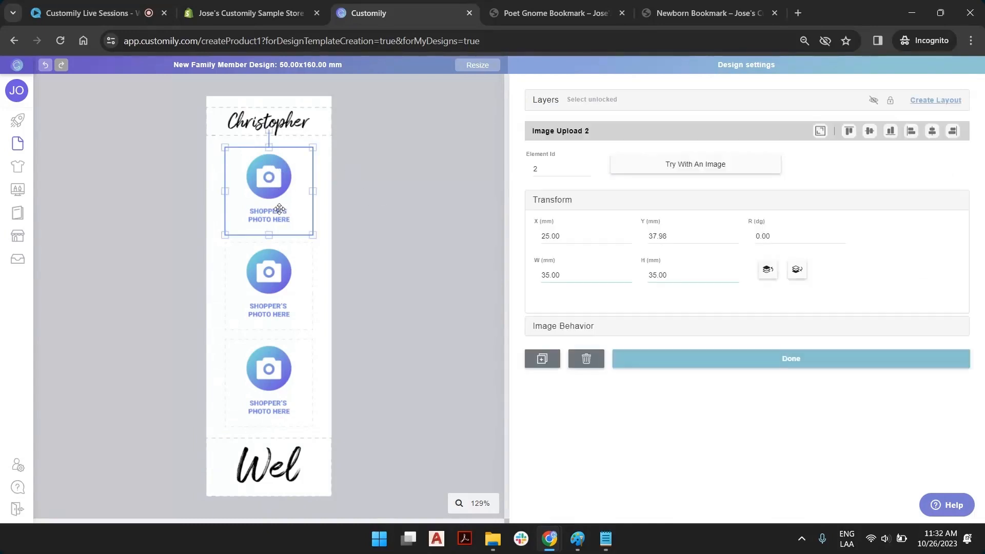
pyautogui.click(285, 269)
pyautogui.click(273, 374)
# Step: Test the top photo placeholder with the image sample.jpg
pyautogui.click(247, 196)
pyautogui.click(686, 169)
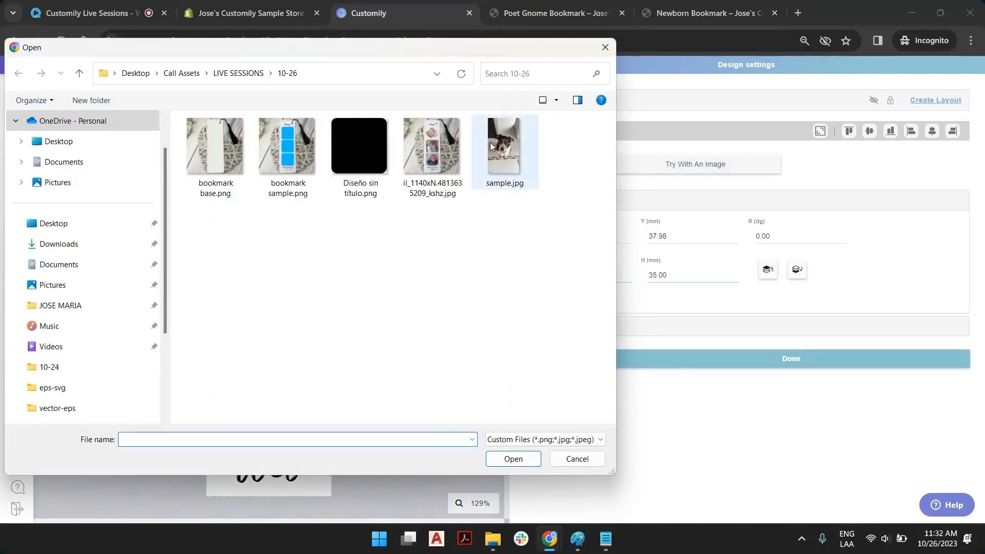
pyautogui.doubleClick(493, 142)
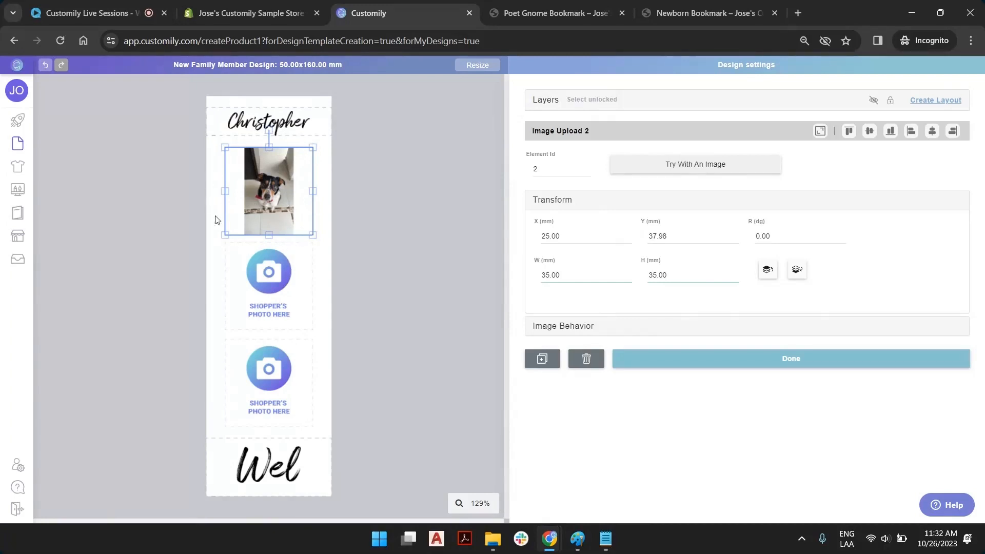
# Step: Try the Grayscale and Single Color image types on the top photo placeholder and return it to Full Color
pyautogui.click(580, 326)
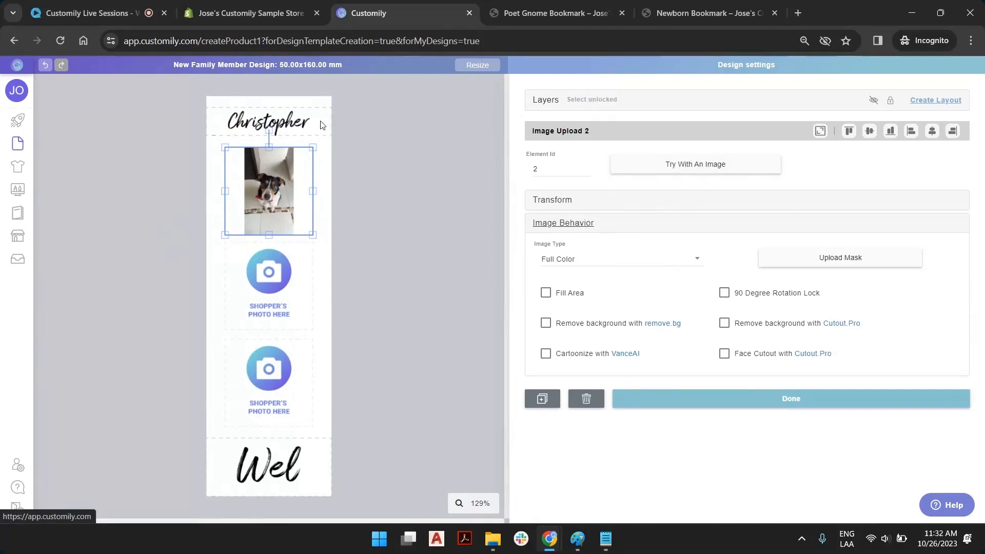
pyautogui.click(641, 263)
pyautogui.click(598, 237)
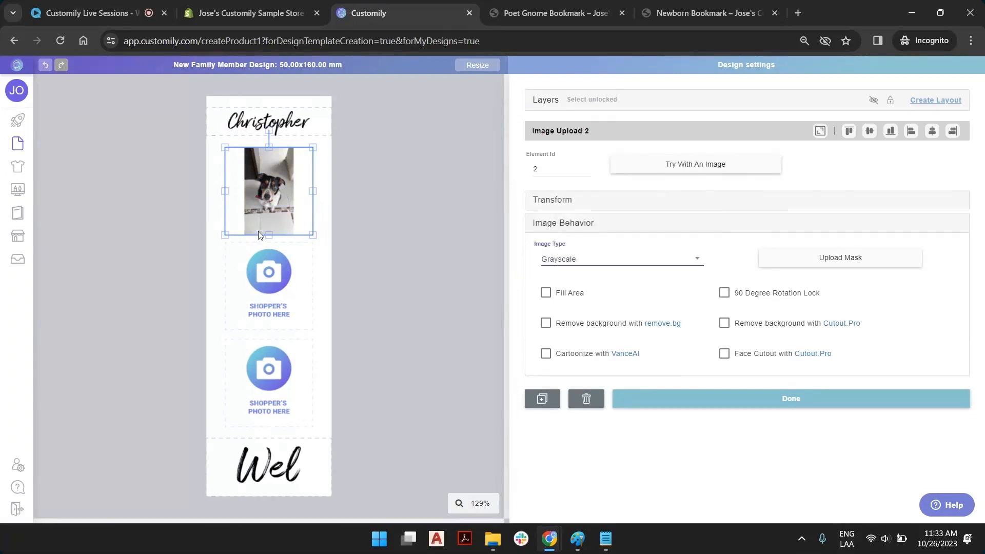
pyautogui.click(592, 262)
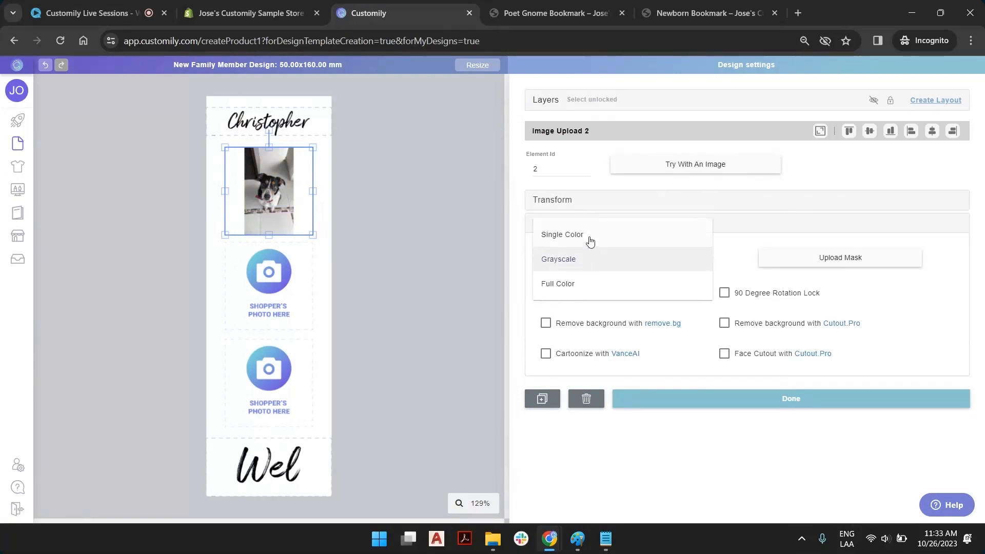
pyautogui.click(587, 235)
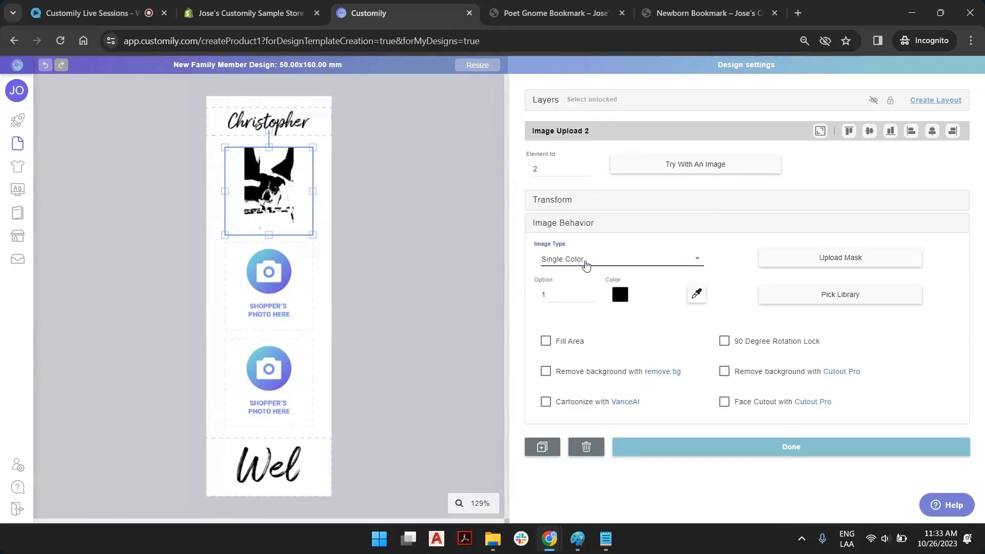
pyautogui.click(586, 265)
pyautogui.click(572, 309)
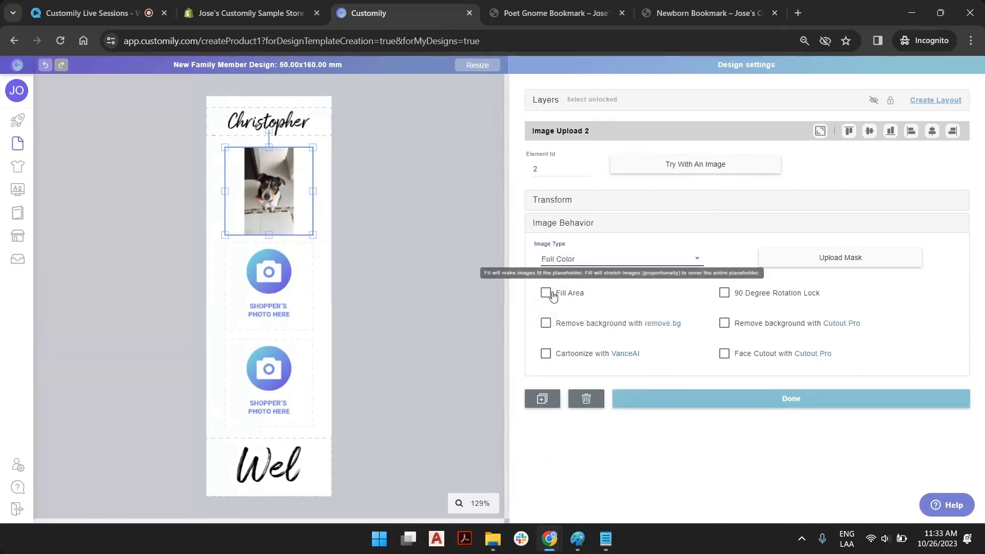
# Step: Enable Fill Area for the top photo placeholder and deselect it
pyautogui.click(552, 295)
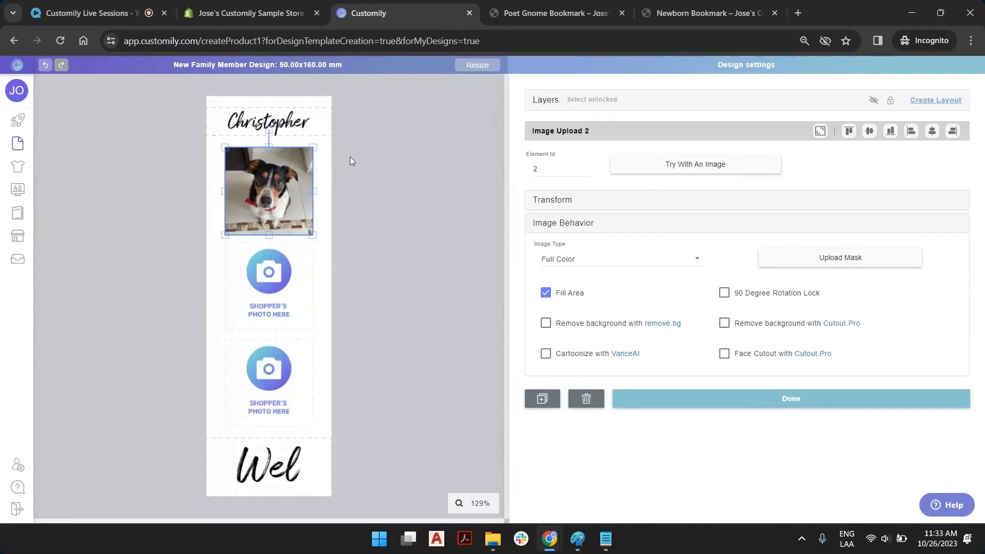
pyautogui.click(406, 209)
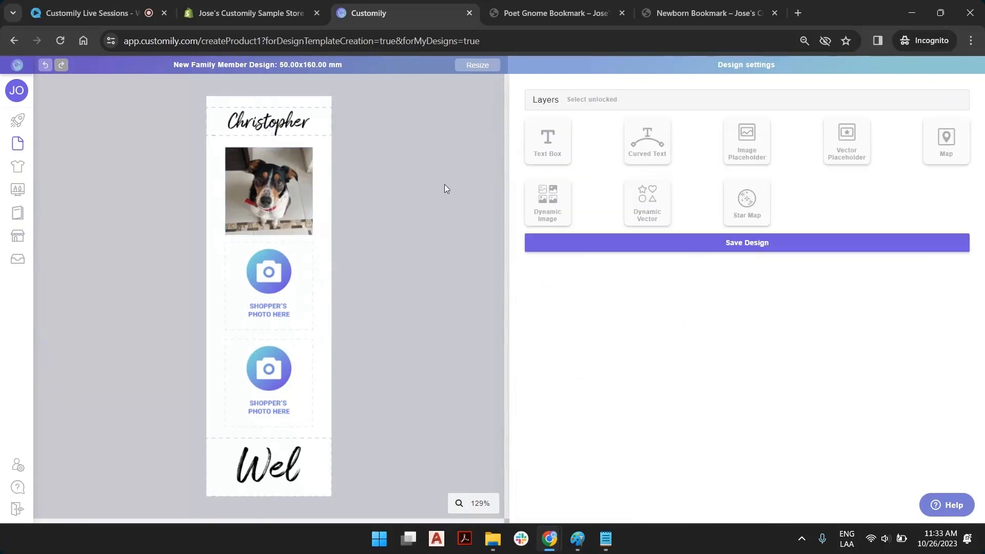
# Step: Upload Diseño sin título.png as the mask for the top photo placeholder and deselect it
pyautogui.click(303, 164)
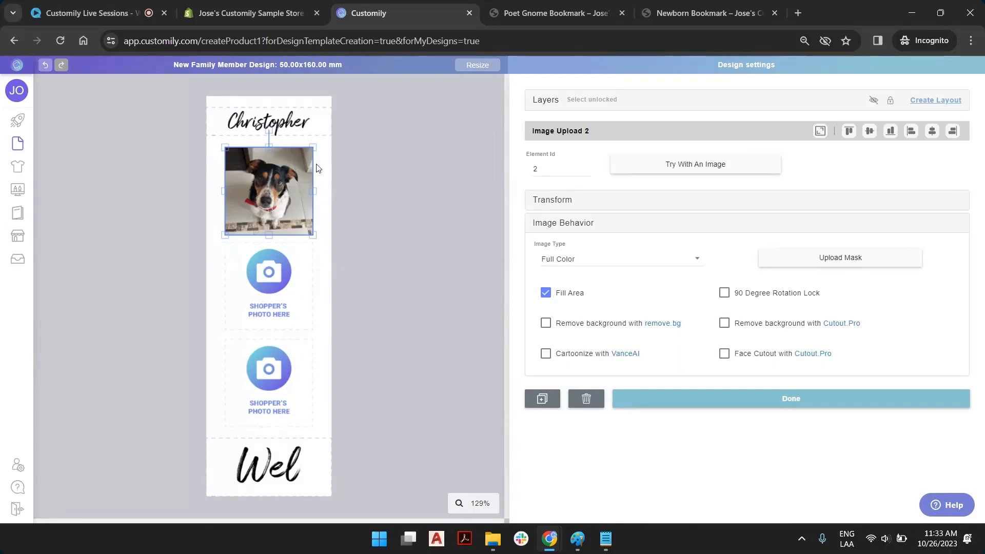
pyautogui.click(850, 259)
pyautogui.click(836, 258)
pyautogui.click(367, 138)
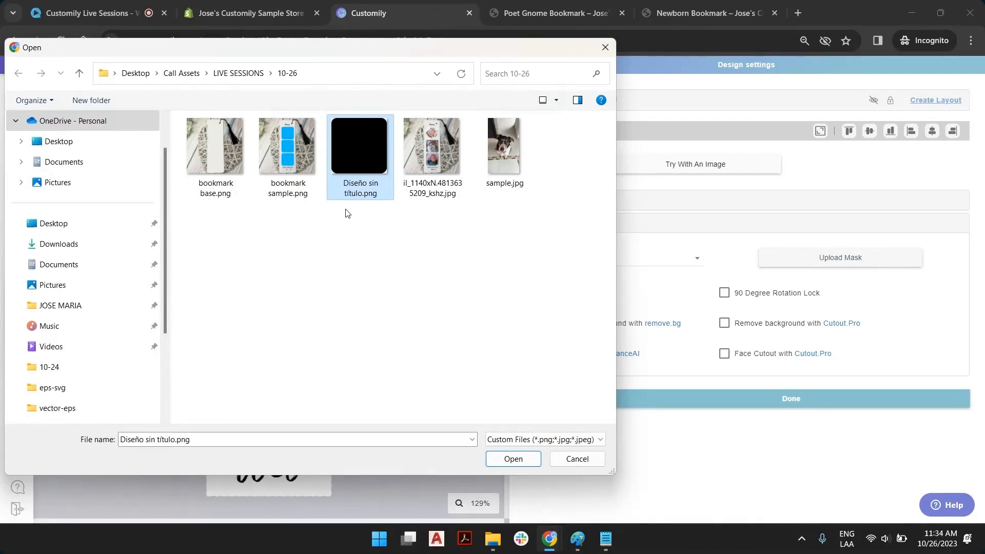
pyautogui.doubleClick(372, 138)
pyautogui.click(376, 193)
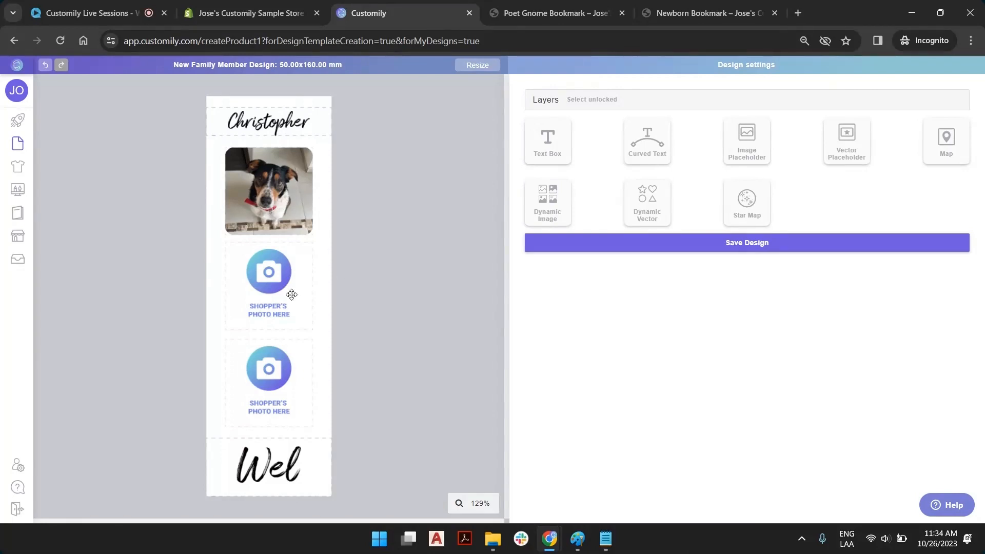
# Step: Test the middle photo placeholder with the image sample.jpg
pyautogui.click(289, 276)
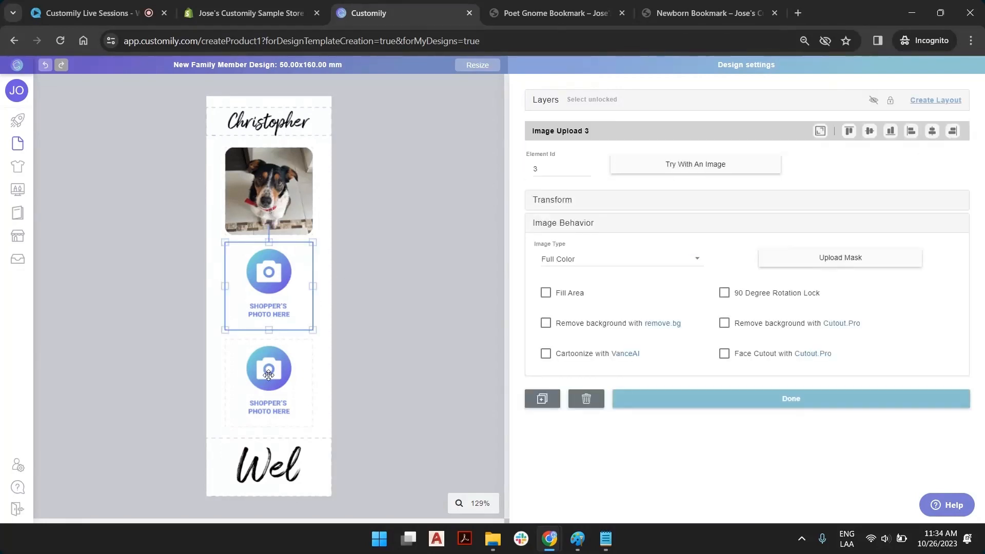
pyautogui.click(697, 166)
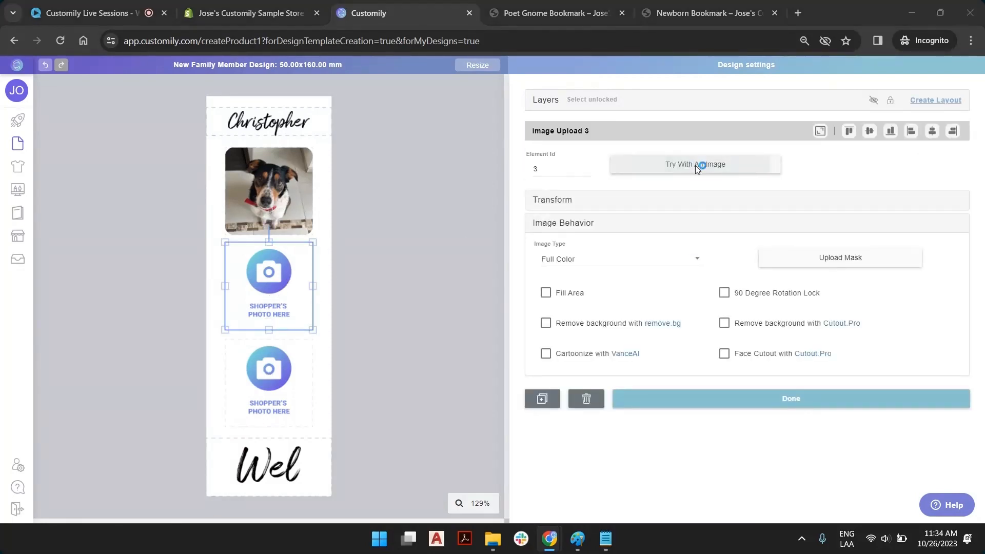
pyautogui.click(501, 159)
pyautogui.doubleClick(500, 159)
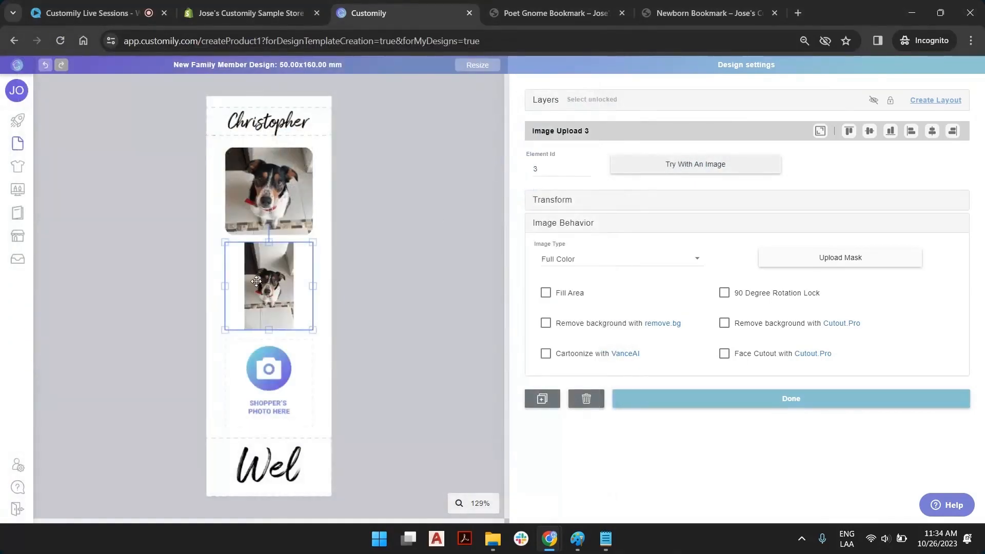
# Step: Enable Fill Area for the middle photo placeholder and upload Diseño sin título.png as its mask
pyautogui.click(545, 292)
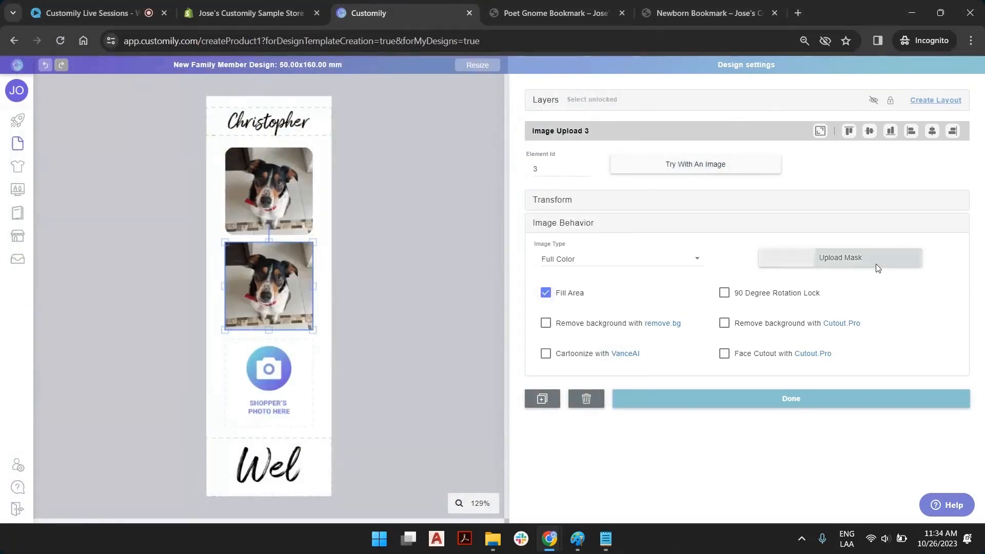
pyautogui.click(875, 264)
pyautogui.doubleClick(354, 145)
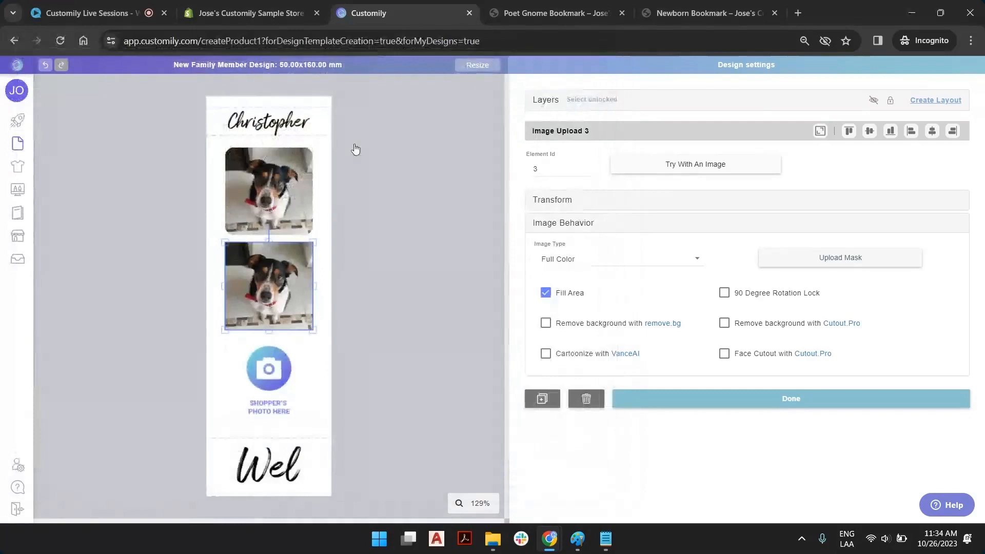
# Step: Test the bottom photo placeholder with the image sample.jpg
pyautogui.click(276, 389)
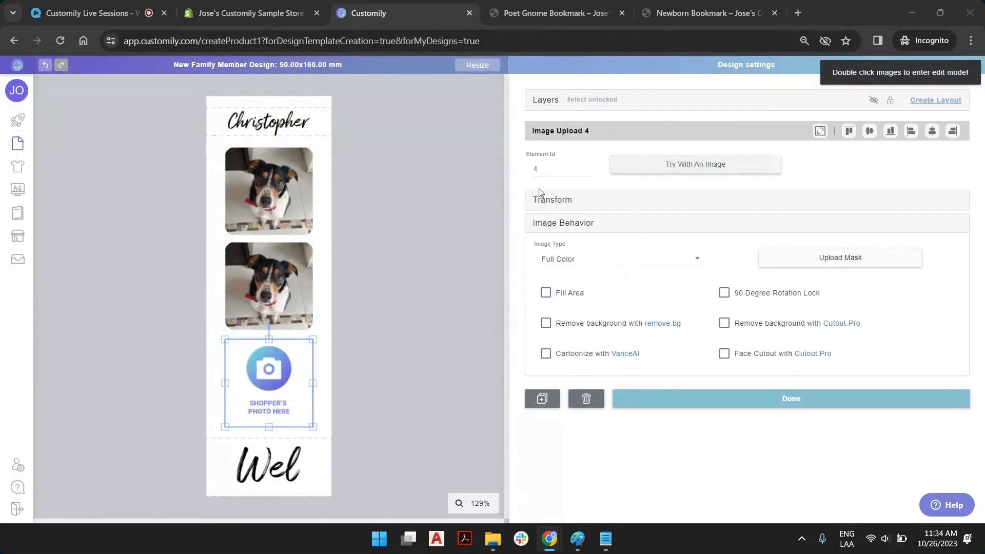
pyautogui.click(631, 167)
pyautogui.doubleClick(504, 153)
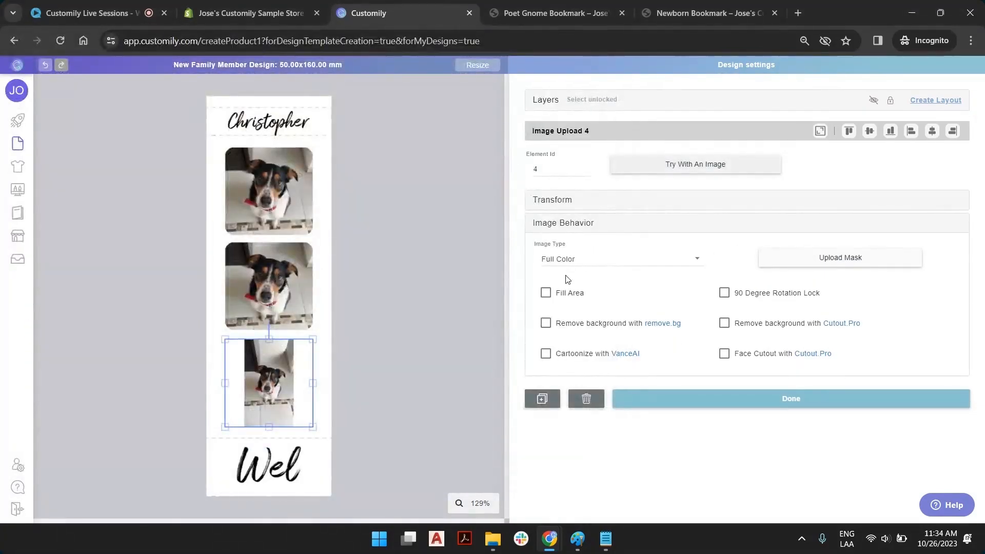
# Step: Enable Fill Area for the bottom photo placeholder and upload Diseño sin título.png as its mask
pyautogui.click(546, 293)
pyautogui.click(785, 257)
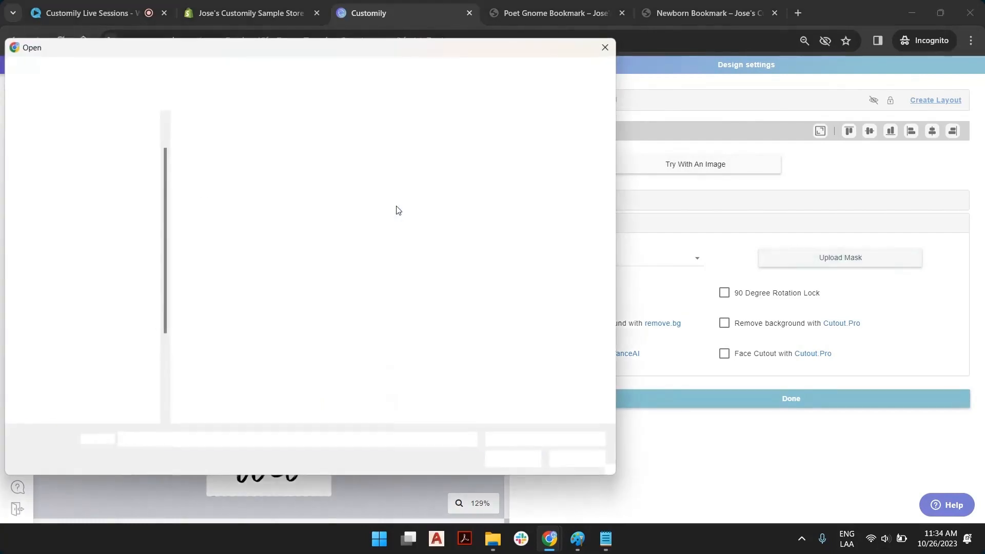
pyautogui.doubleClick(370, 146)
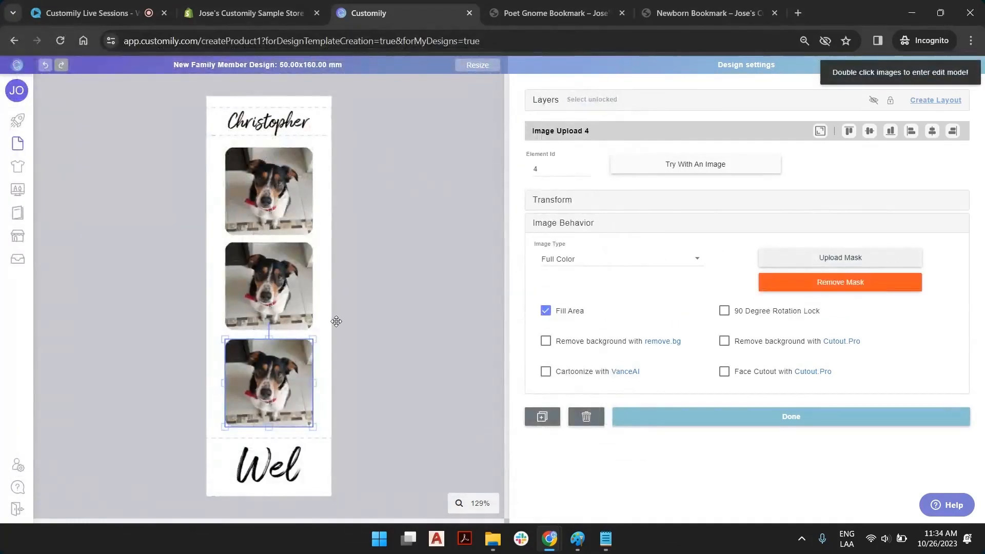
pyautogui.click(336, 321)
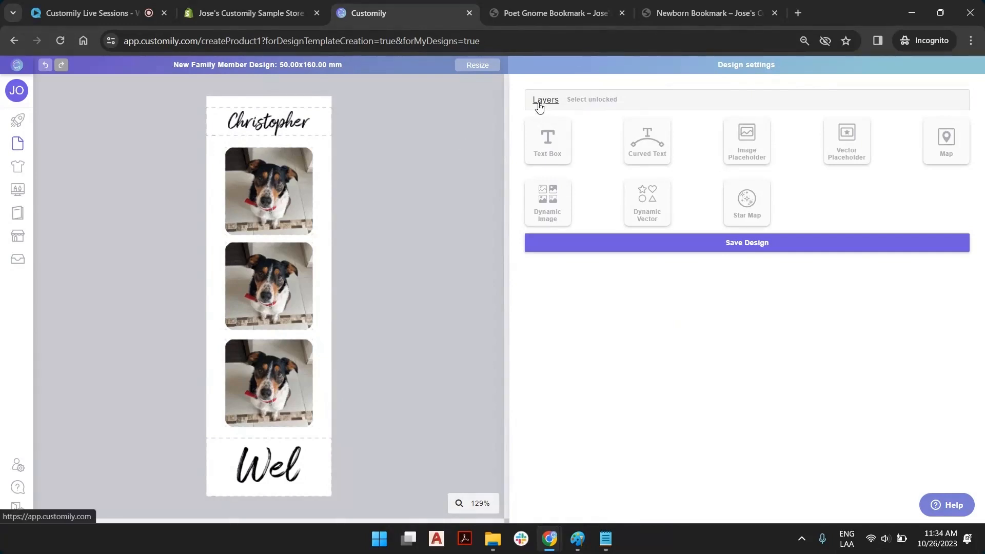
# Step: Expand the layer list and select Text 1, Text 5, Image Upload 3 and Image Upload 4 in turn to review the design's elements
pyautogui.click(562, 101)
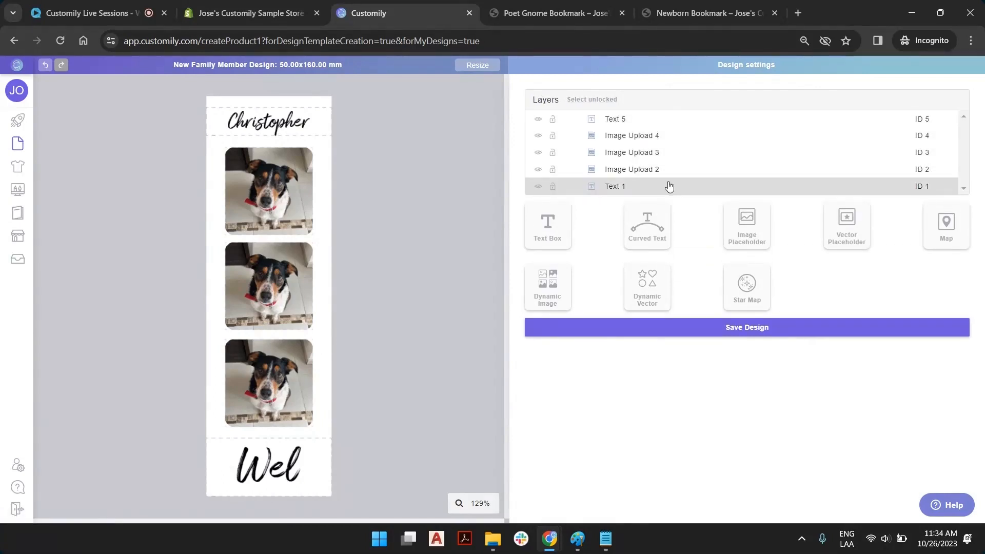
pyautogui.click(648, 188)
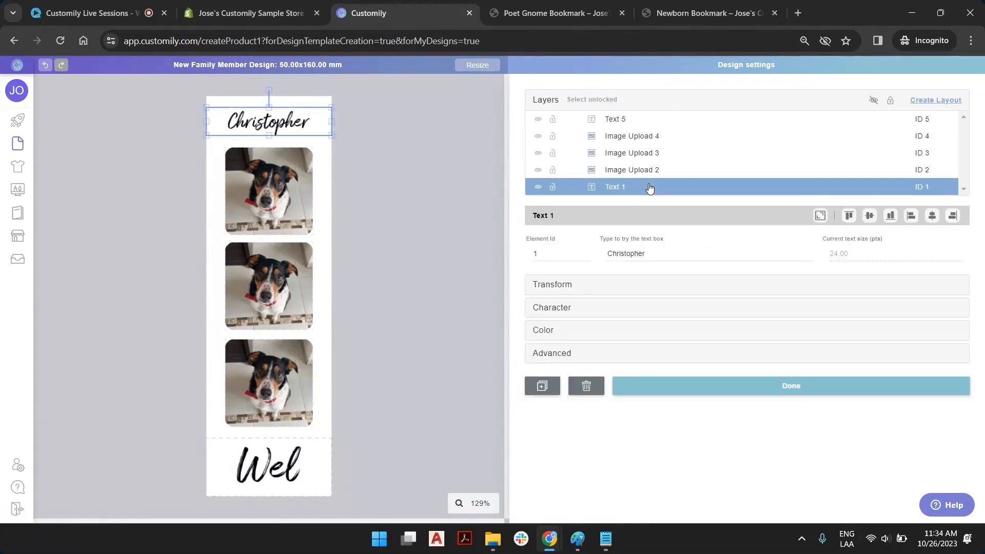
pyautogui.click(648, 123)
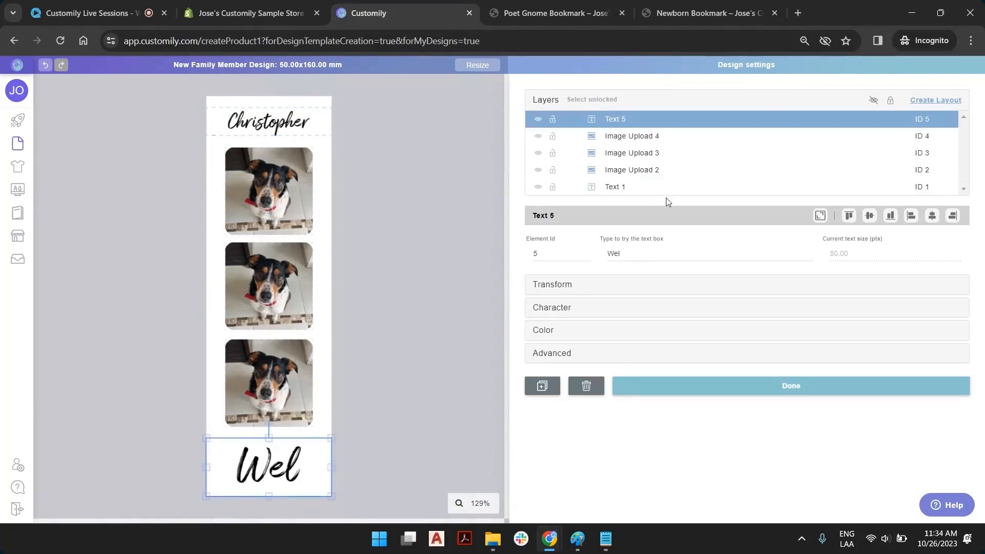
pyautogui.click(662, 157)
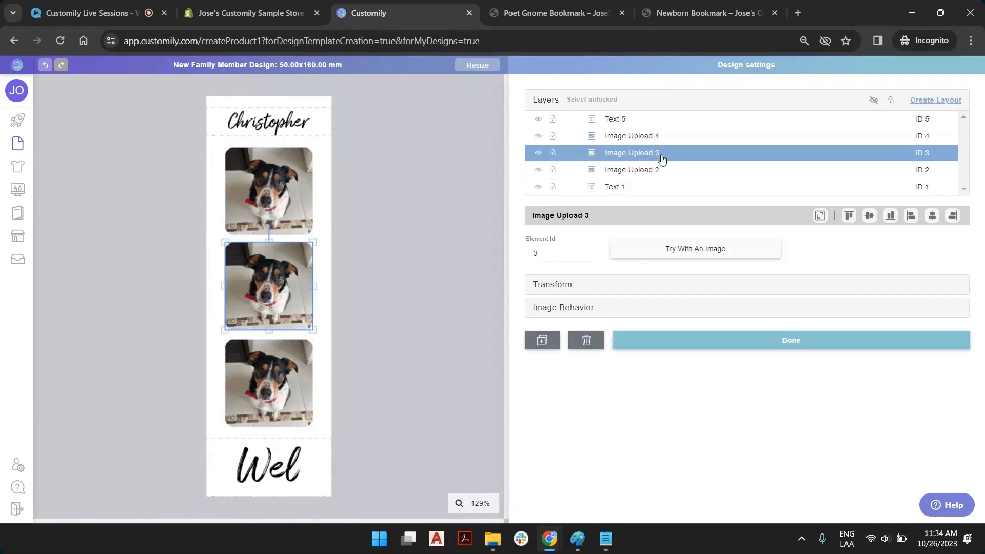
pyautogui.click(650, 144)
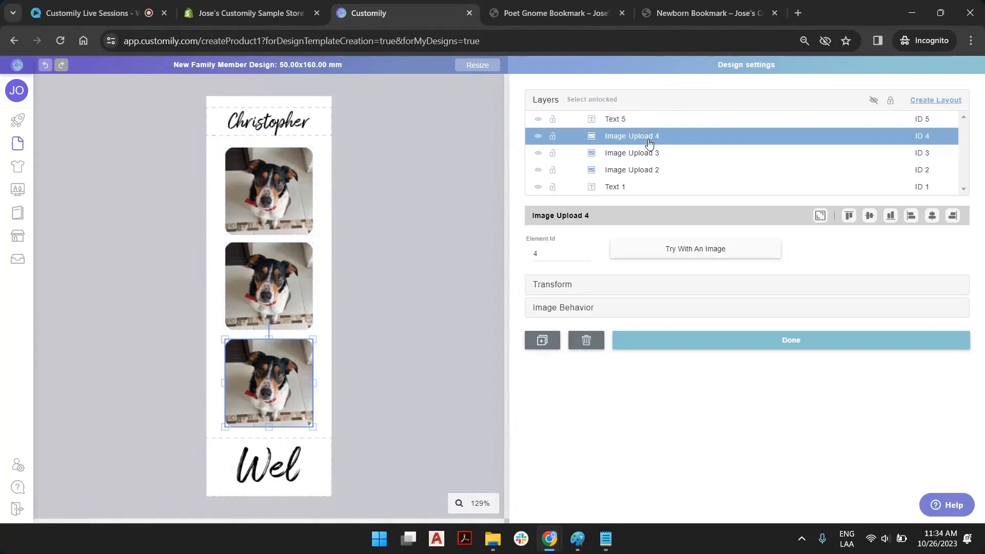
# Step: Rename the Text 1 layer as Name
pyautogui.click(627, 187)
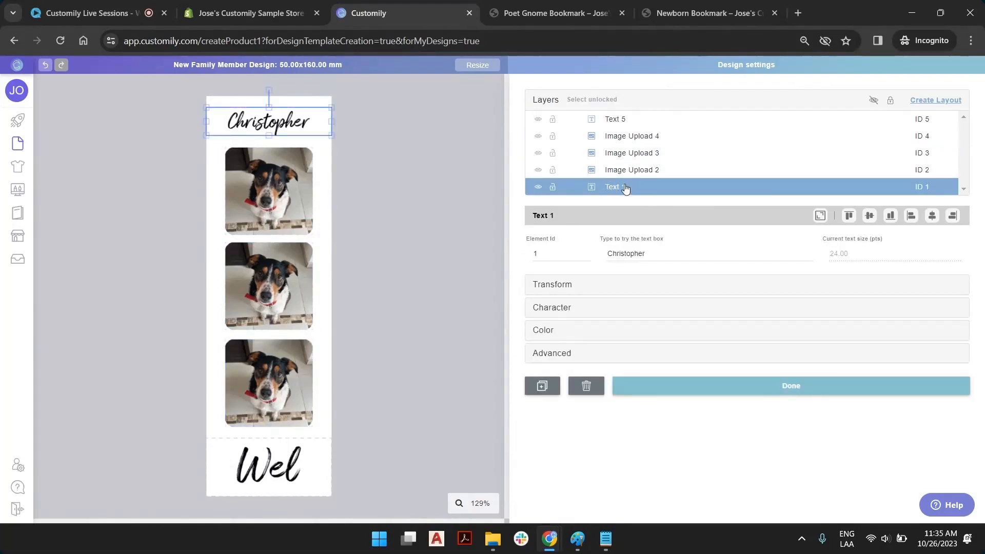
pyautogui.doubleClick(615, 188)
pyautogui.write('Name')
pyautogui.press('Return')
# Step: Rename the Image Upload 2 layer as Image 1
pyautogui.click(639, 174)
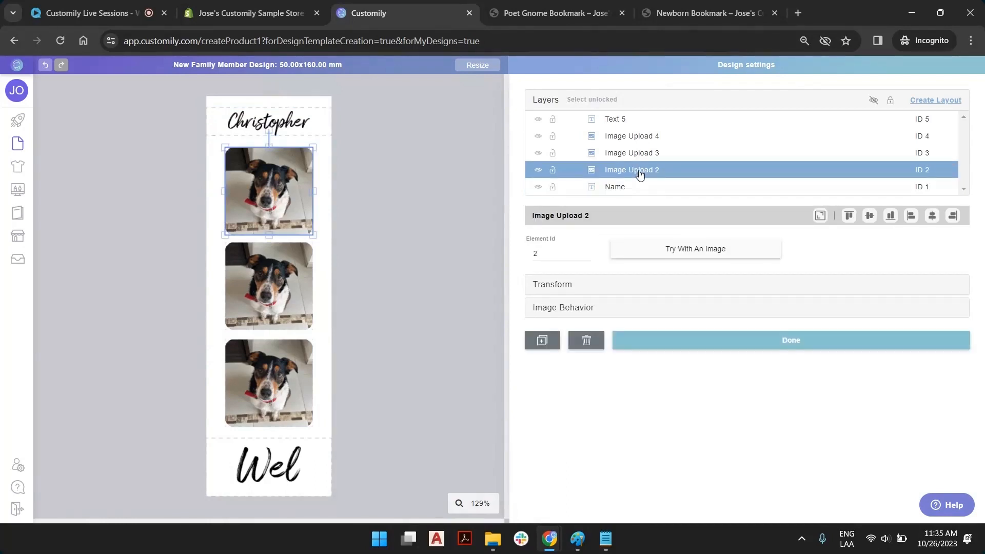
pyautogui.doubleClick(640, 174)
pyautogui.moveTo(627, 170); pyautogui.dragTo(724, 170)
pyautogui.write('1')
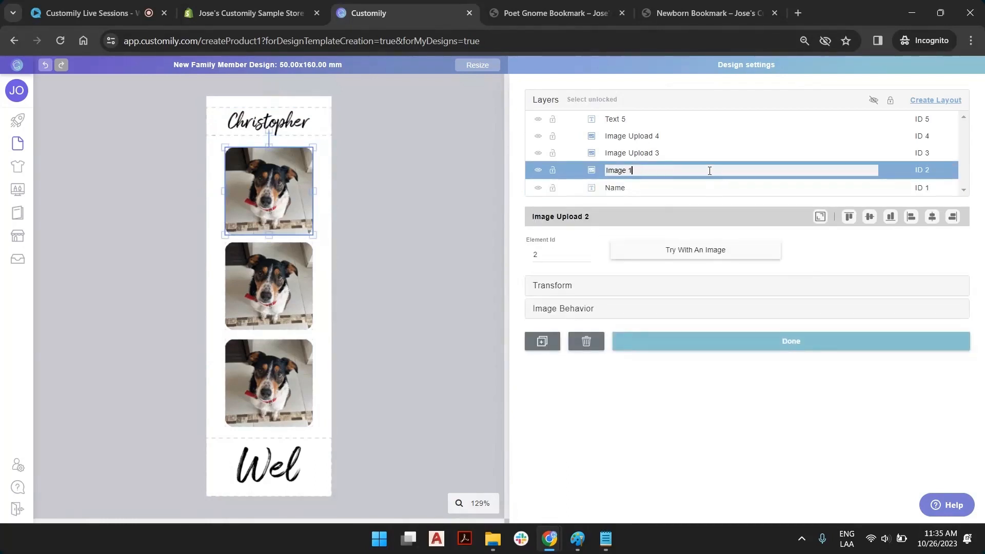
pyautogui.press('Return')
# Step: Rename the Image Upload 3 layer as Image 2
pyautogui.doubleClick(636, 153)
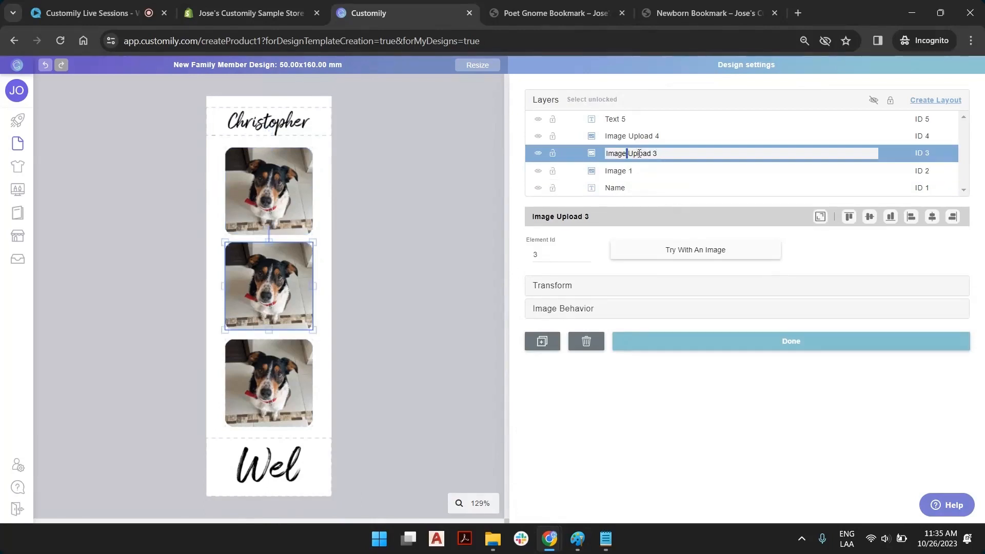
pyautogui.moveTo(627, 153); pyautogui.dragTo(691, 158)
pyautogui.write('2')
pyautogui.press('Return')
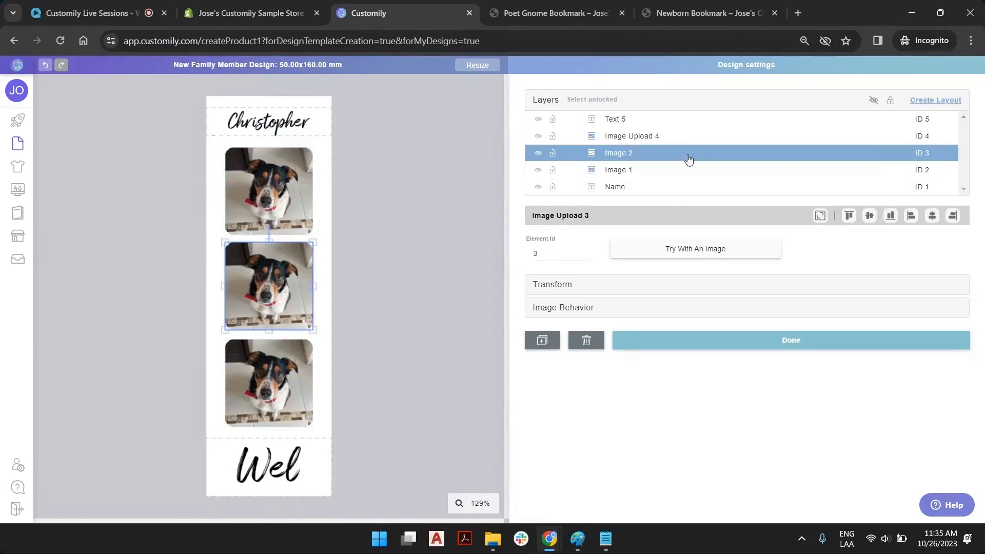
# Step: Rename the Image Upload 4 layer as Image 3
pyautogui.doubleClick(620, 136)
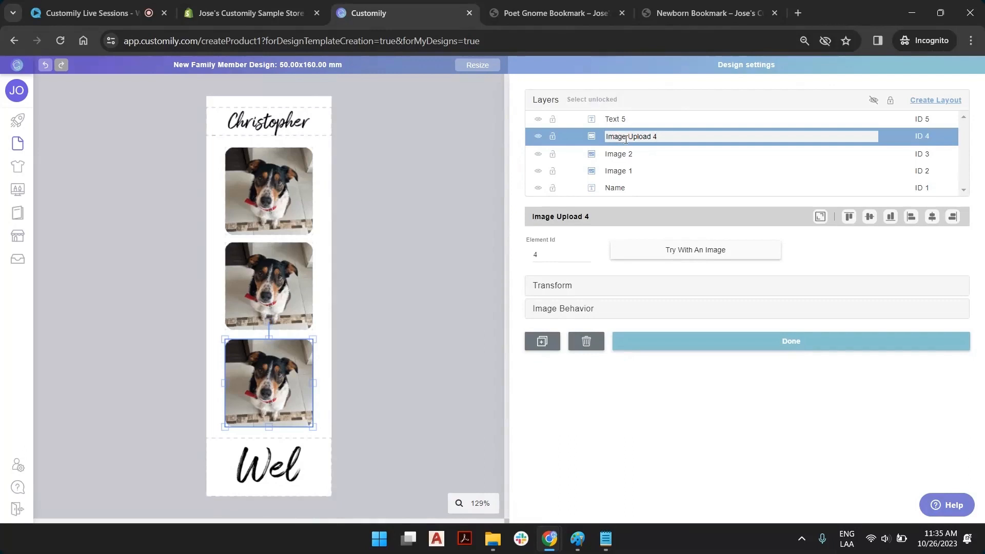
pyautogui.moveTo(626, 137); pyautogui.dragTo(686, 137)
pyautogui.write('3')
pyautogui.press('Return')
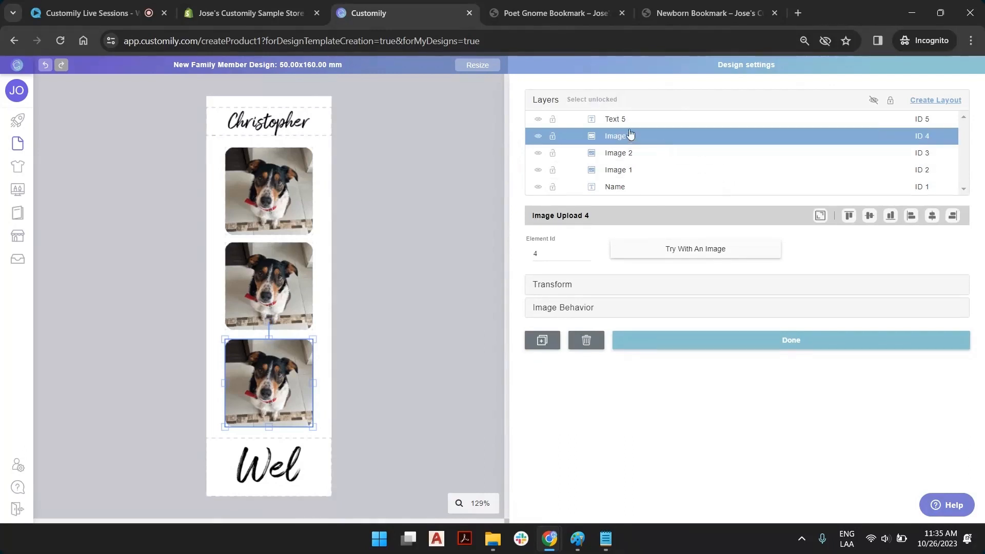
# Step: Rename the Text 5 layer as Message
pyautogui.tripleClick(617, 120)
pyautogui.write('M')
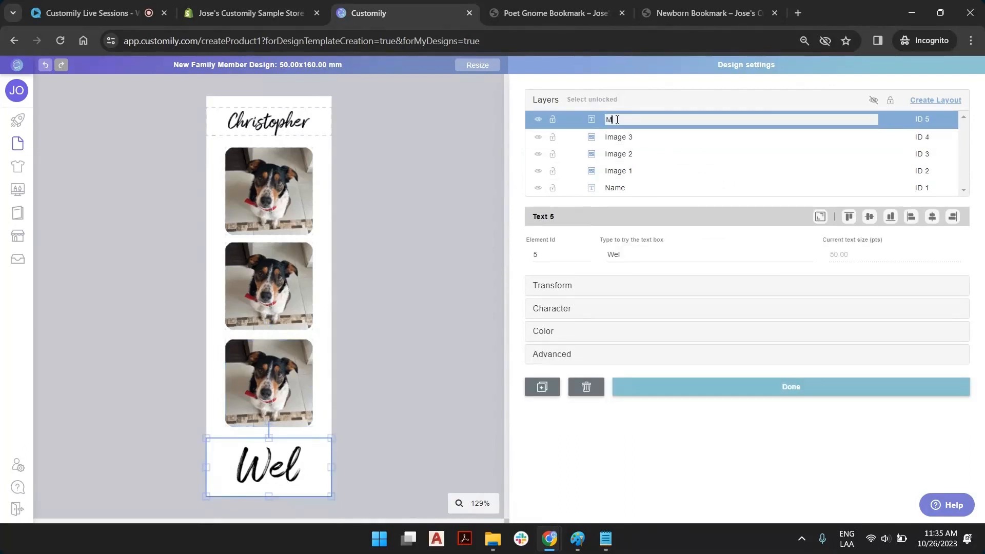
pyautogui.write('essage')
pyautogui.press('Return')
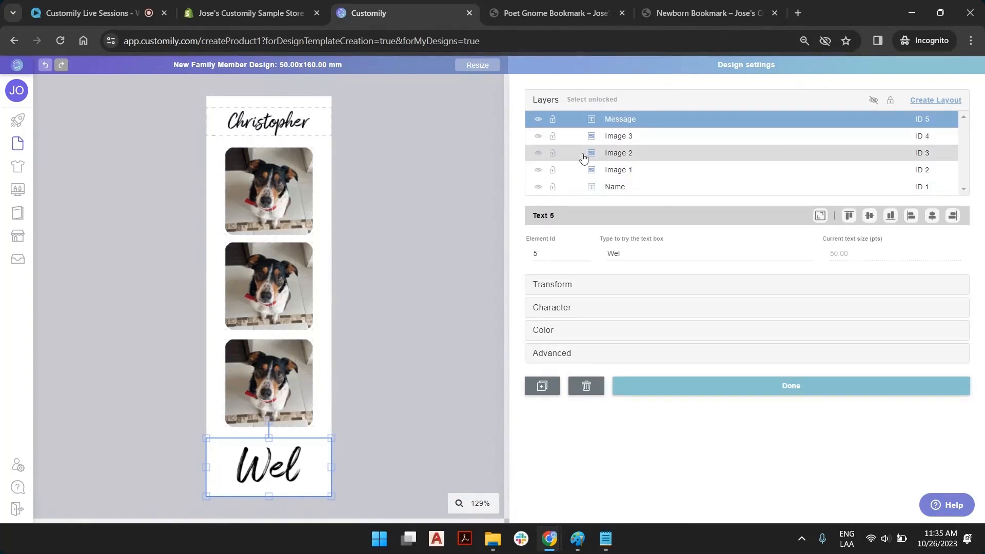
# Step: Compare the layer names with the personalization field labels on the Newborn Bookmark product page, and return to the design
pyautogui.click(691, 23)
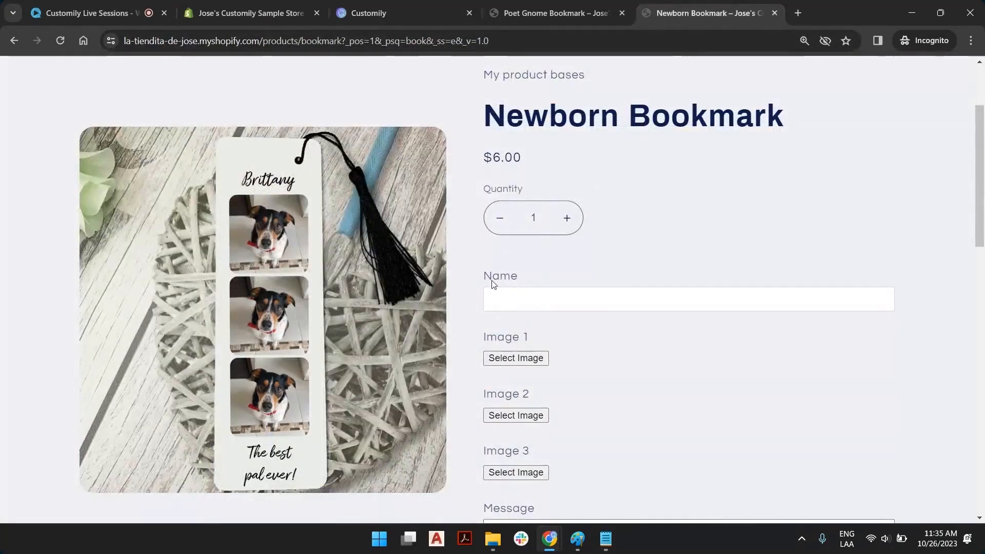
pyautogui.scroll(-1, 512, 462)
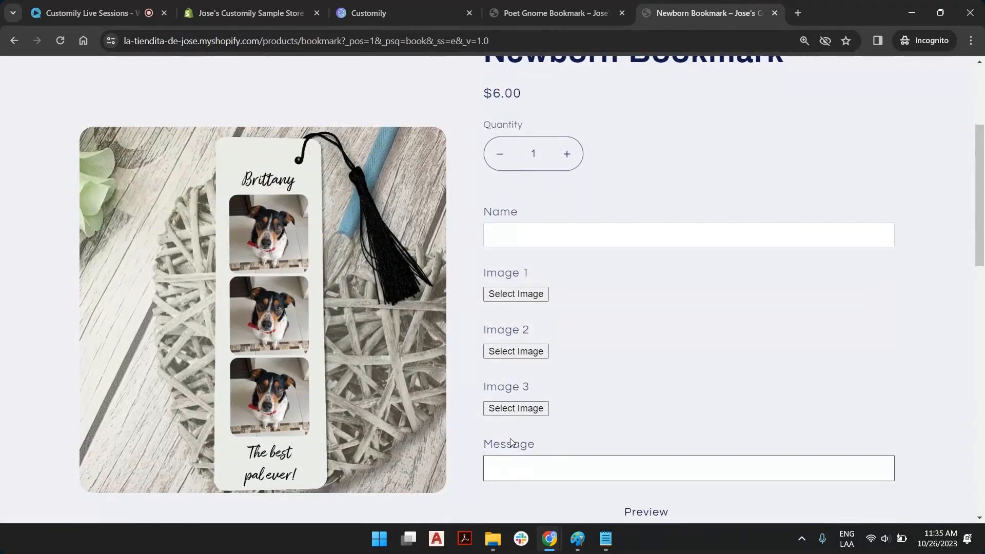
pyautogui.click(439, 14)
# Step: Deselect the Message layer and save the New Family Member Design, closing the save dialog
pyautogui.click(380, 136)
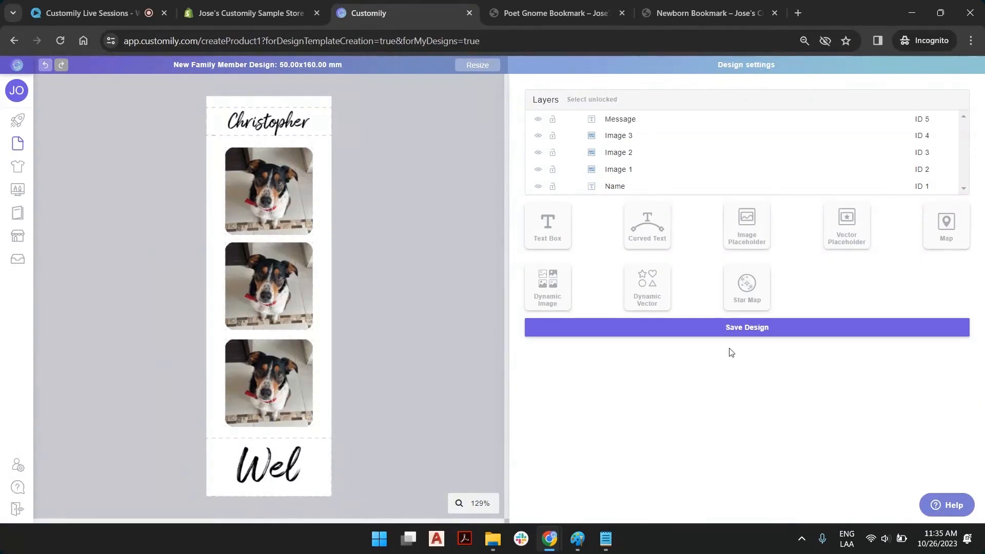
pyautogui.click(752, 332)
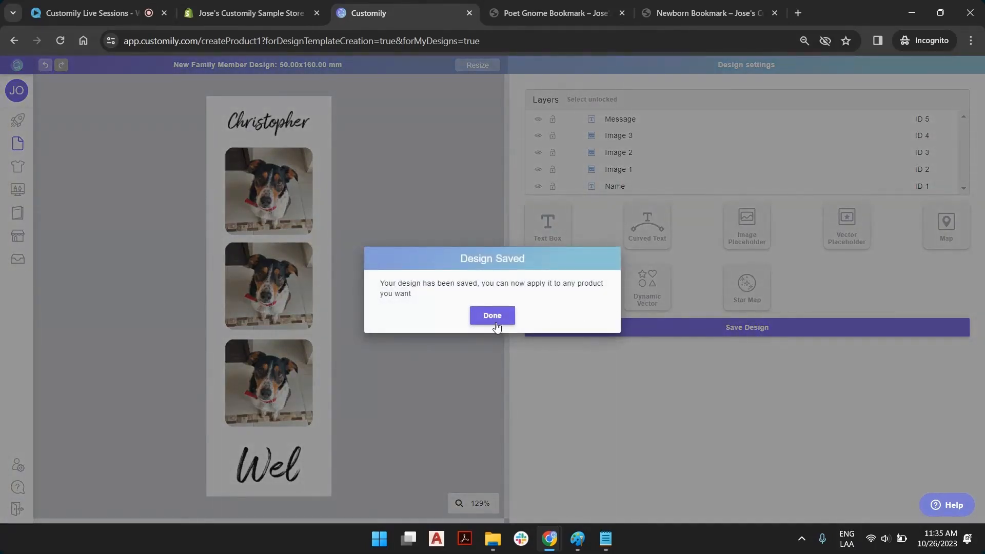
pyautogui.click(493, 315)
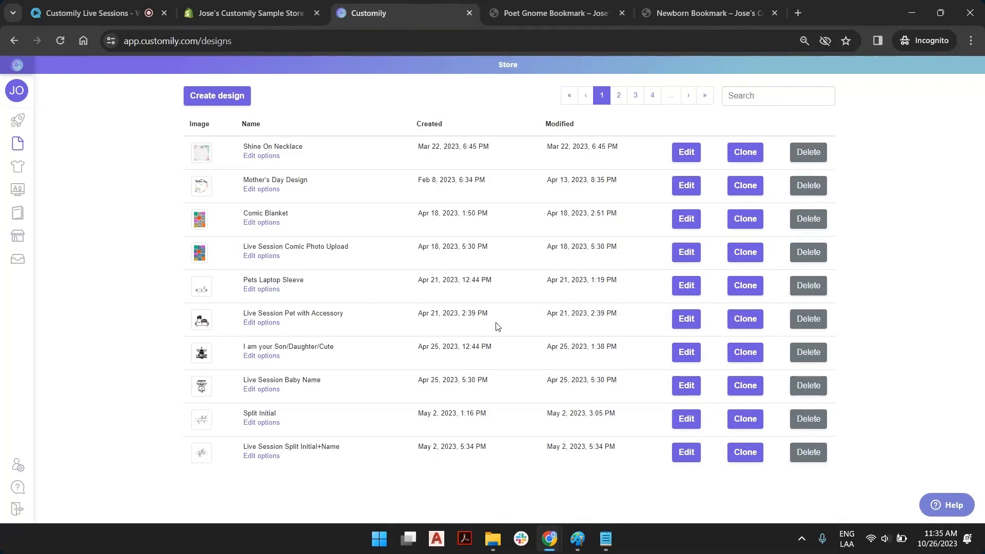
# Step: Examine the Name and Message input fields on the Newborn Bookmark product page
pyautogui.click(705, 13)
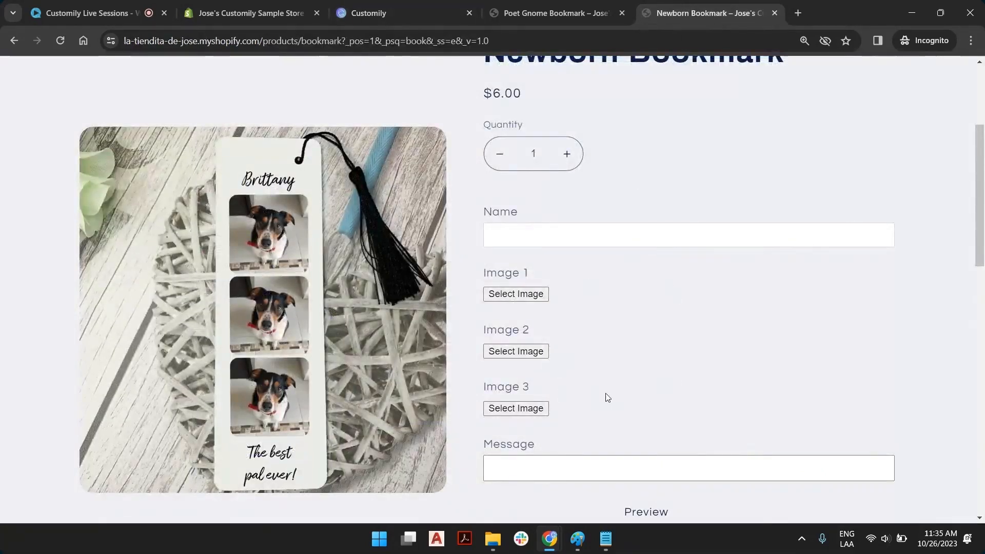
pyautogui.click(565, 241)
pyautogui.click(512, 468)
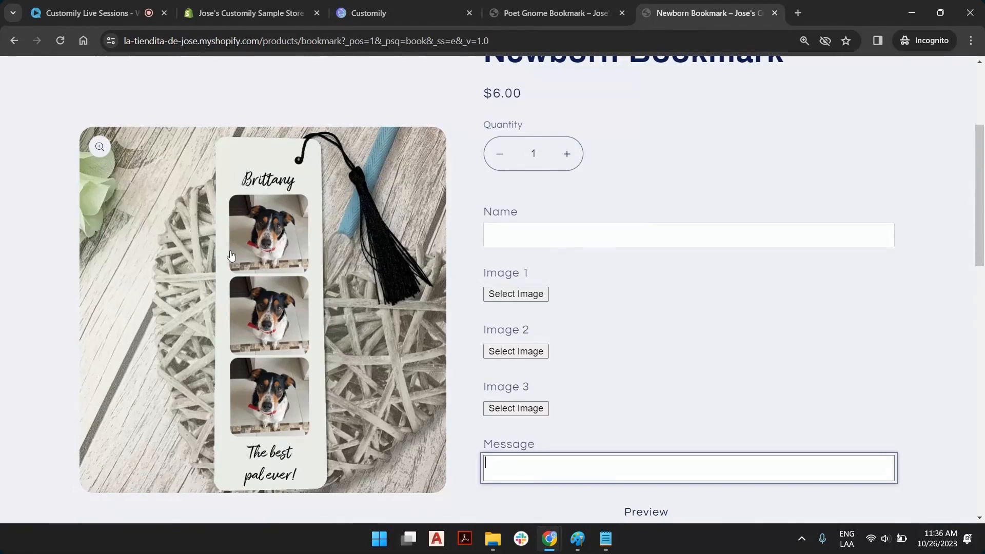
# Step: Return to Customily, go to the last page of the designs list, and open the options of New Family Member Design
pyautogui.click(377, 14)
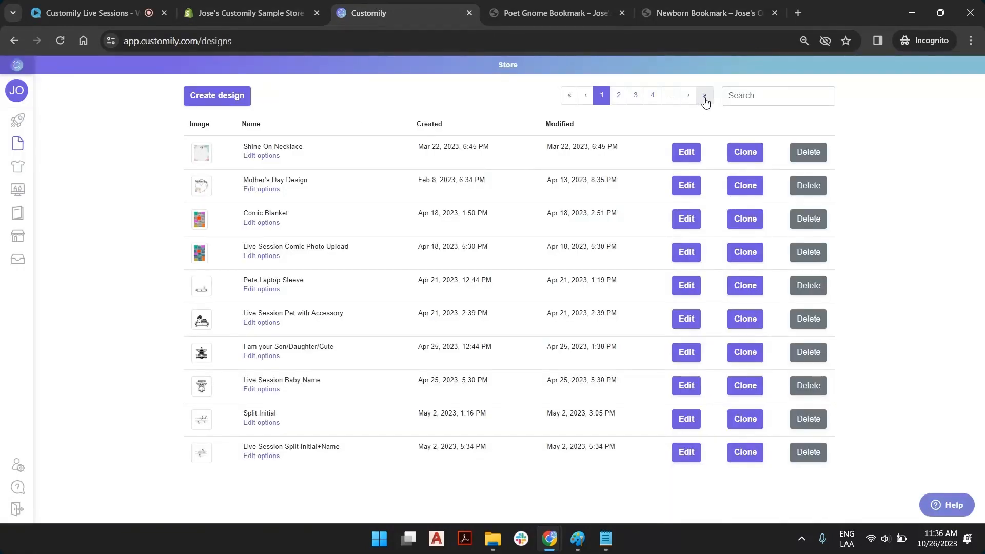
pyautogui.click(705, 96)
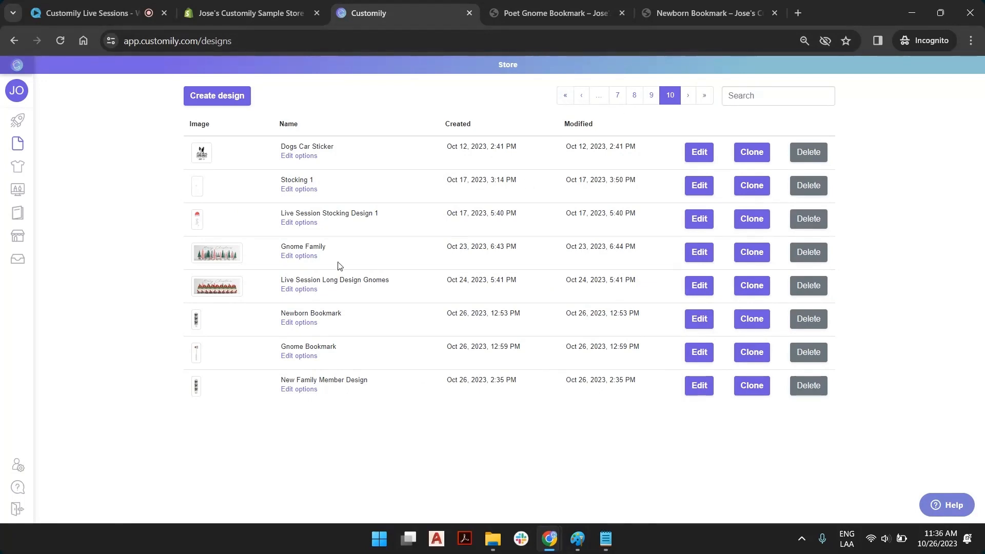
pyautogui.click(833, 100)
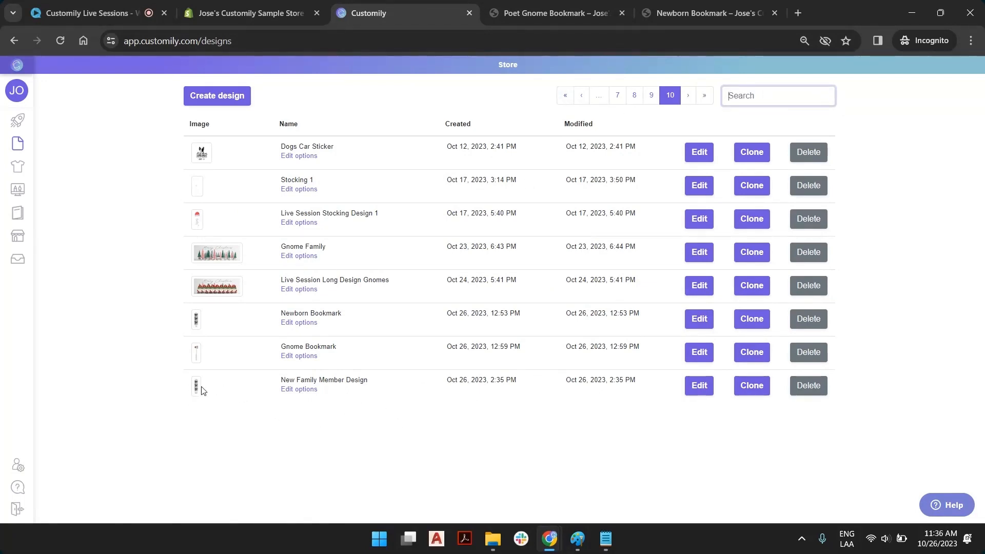
pyautogui.click(699, 386)
pyautogui.moveTo(48, 152)
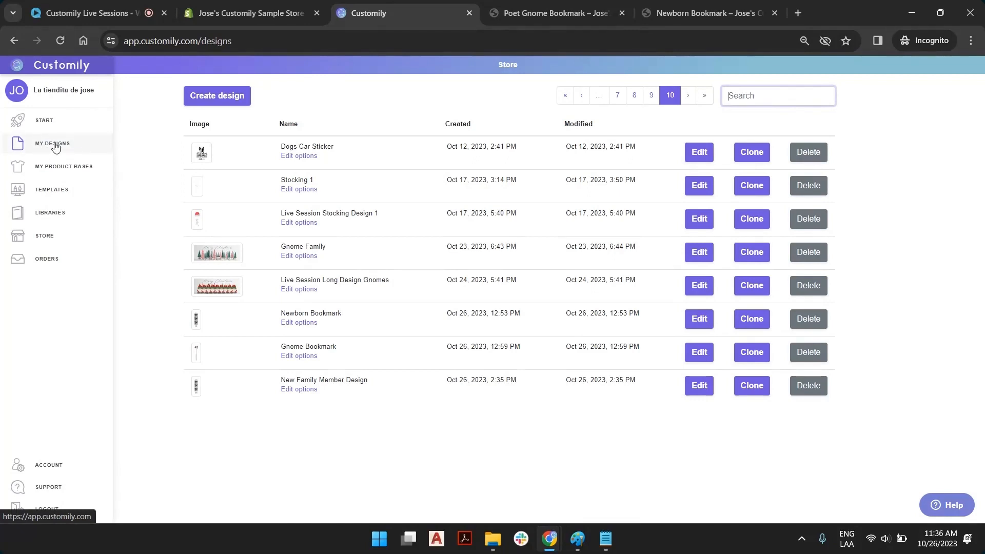
pyautogui.click(301, 390)
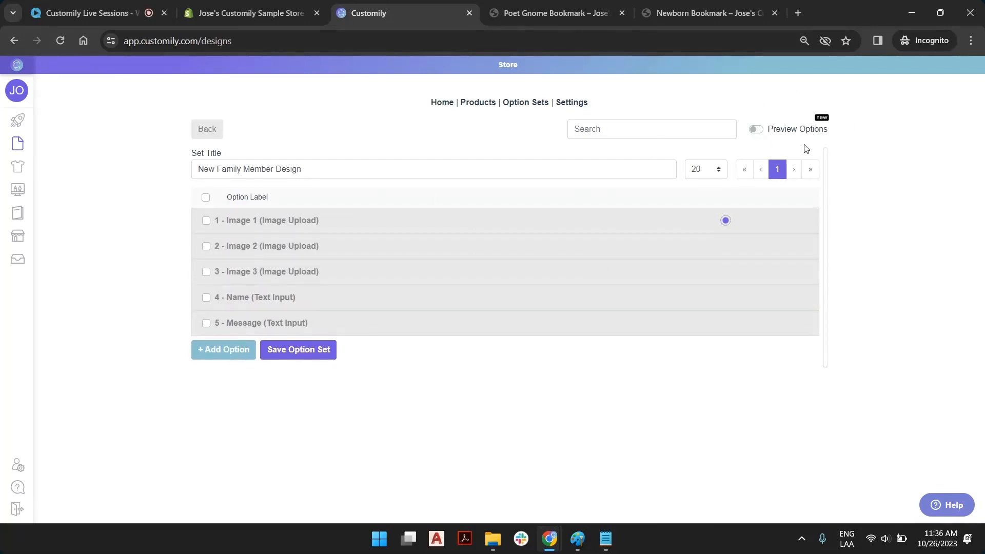
# Step: Turn on the options preview and move the Name option above Image 1 in the option set
pyautogui.click(757, 130)
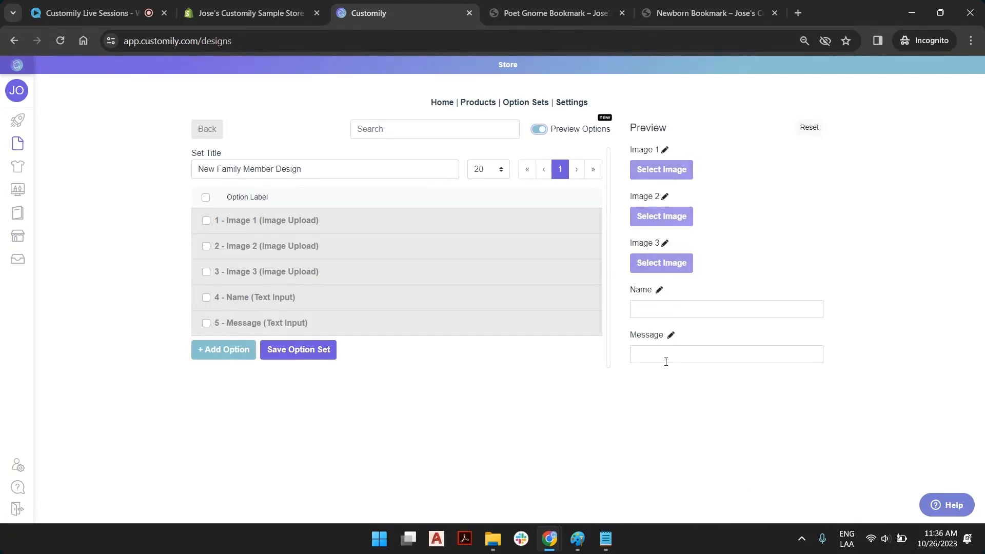
pyautogui.click(665, 150)
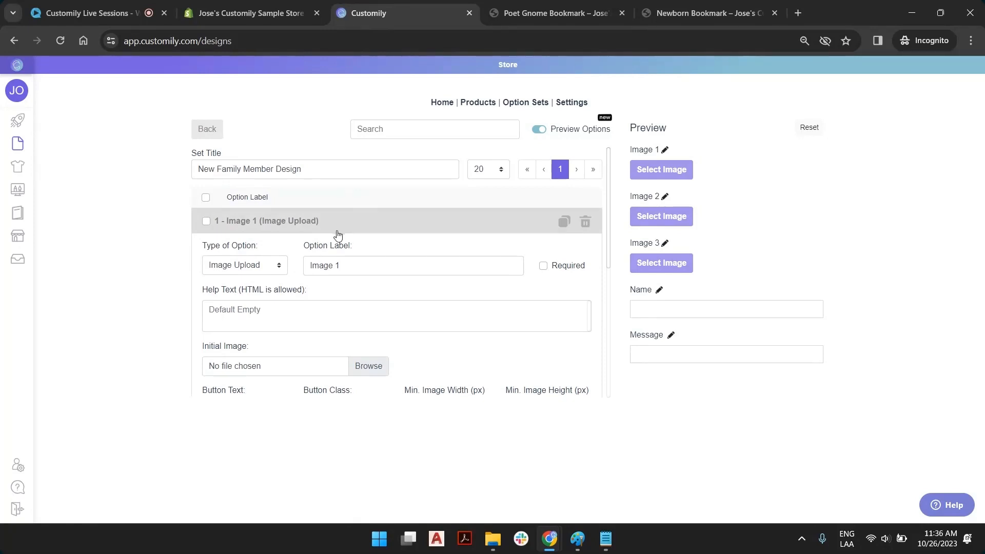
pyautogui.click(453, 225)
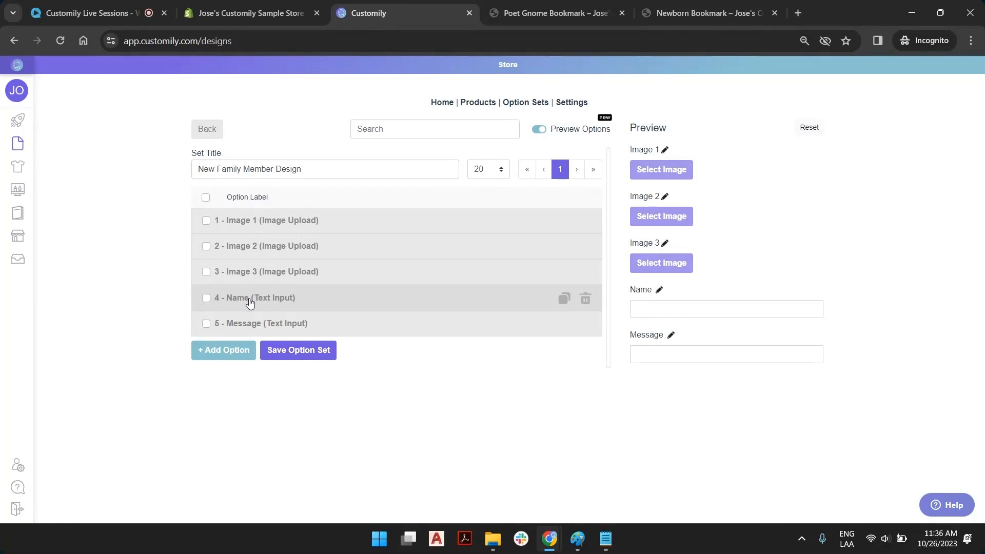
pyautogui.moveTo(250, 303); pyautogui.dragTo(255, 224)
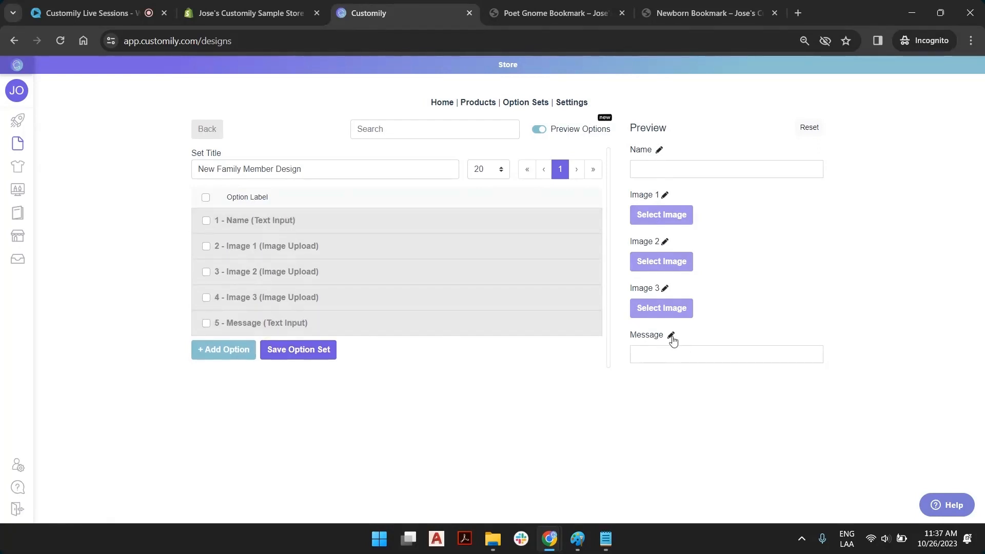
# Step: Make the Message option a textarea limited to 2 lines, and try its field in the preview
pyautogui.click(320, 328)
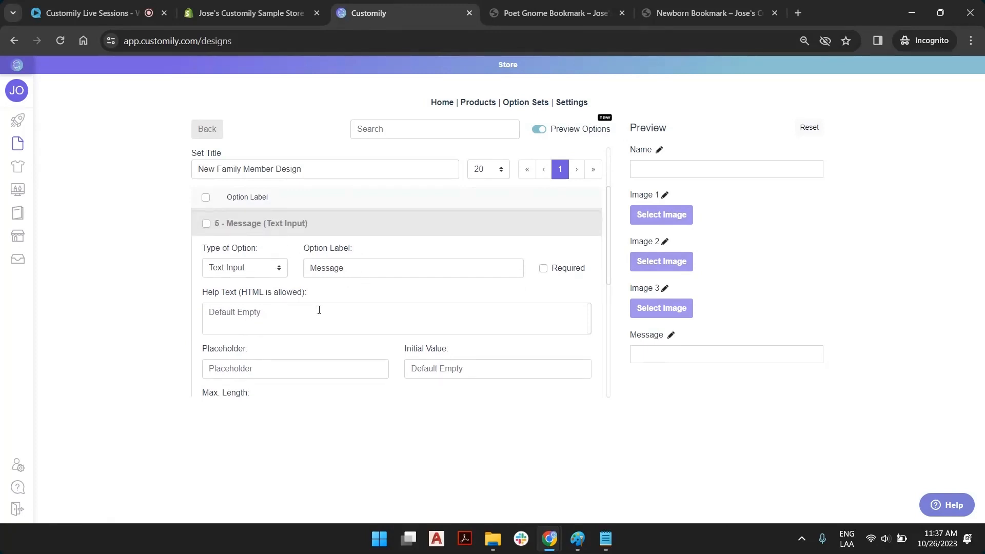
pyautogui.scroll(-1, 319, 287)
pyautogui.scroll(-1, 323, 260)
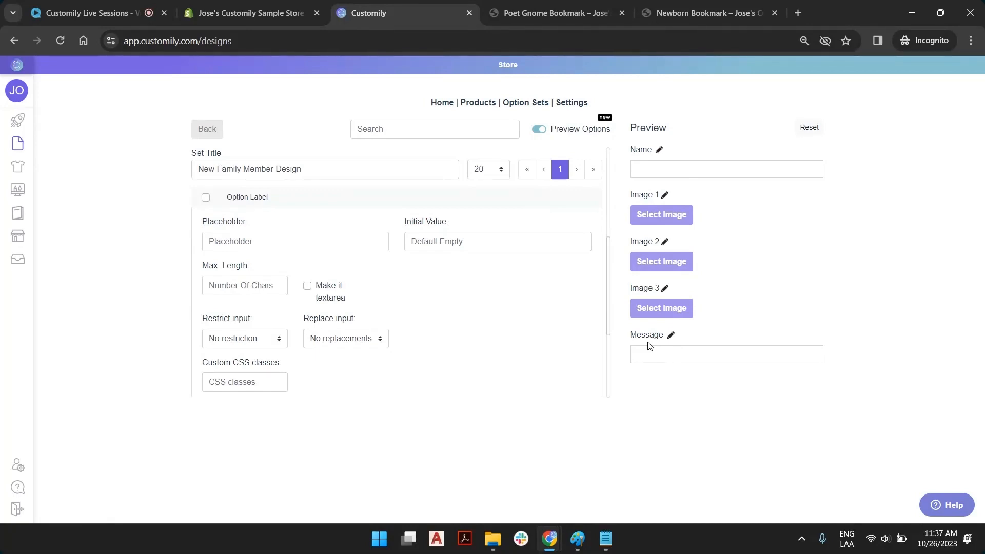
pyautogui.click(307, 286)
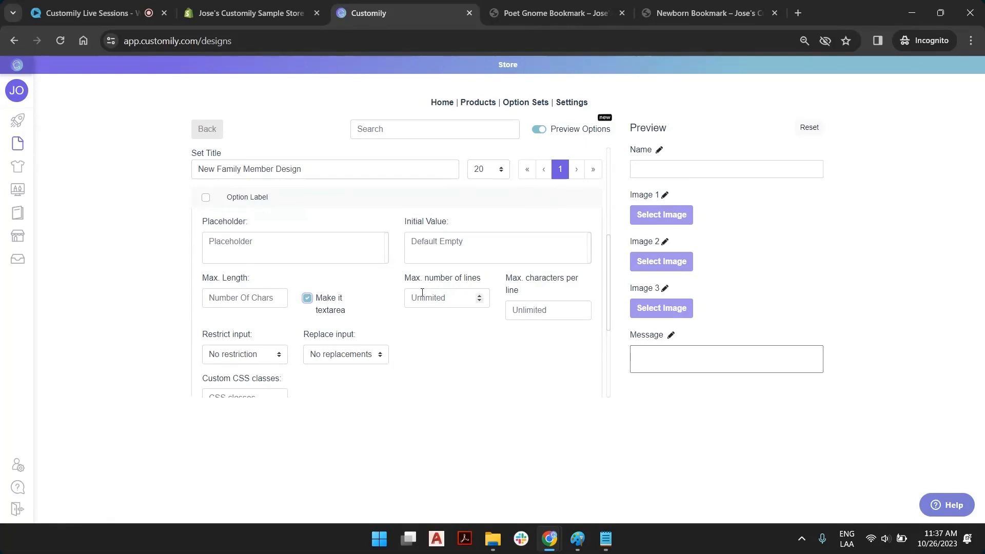
pyautogui.click(480, 296)
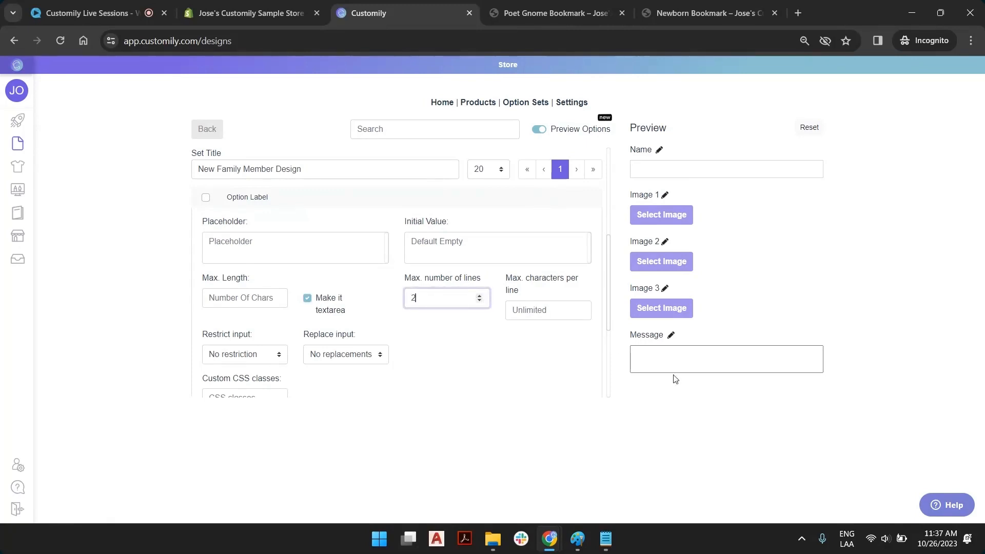
pyautogui.click(687, 351)
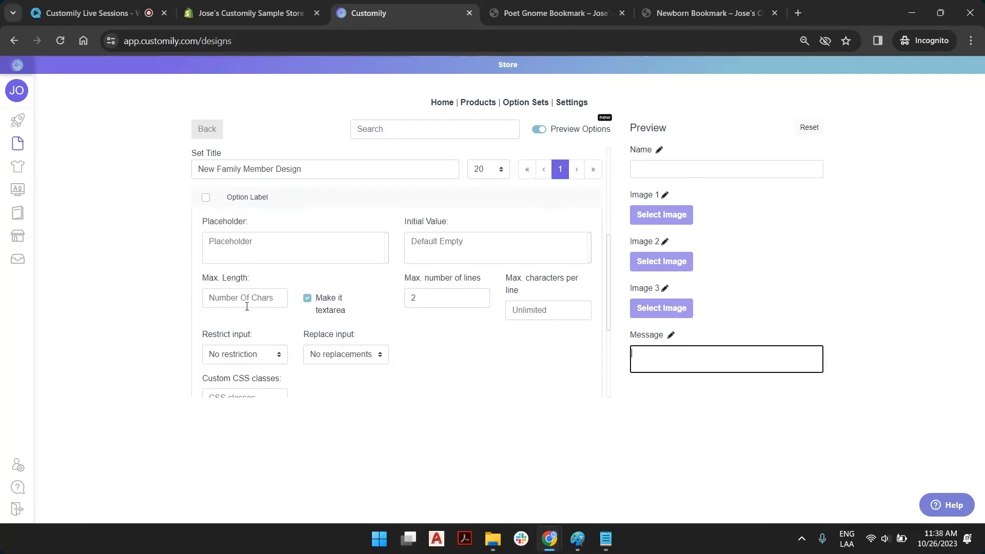
# Step: Review the Message option's other settings, including maximum length, initial value, input restrictions and Customily functions
pyautogui.click(233, 296)
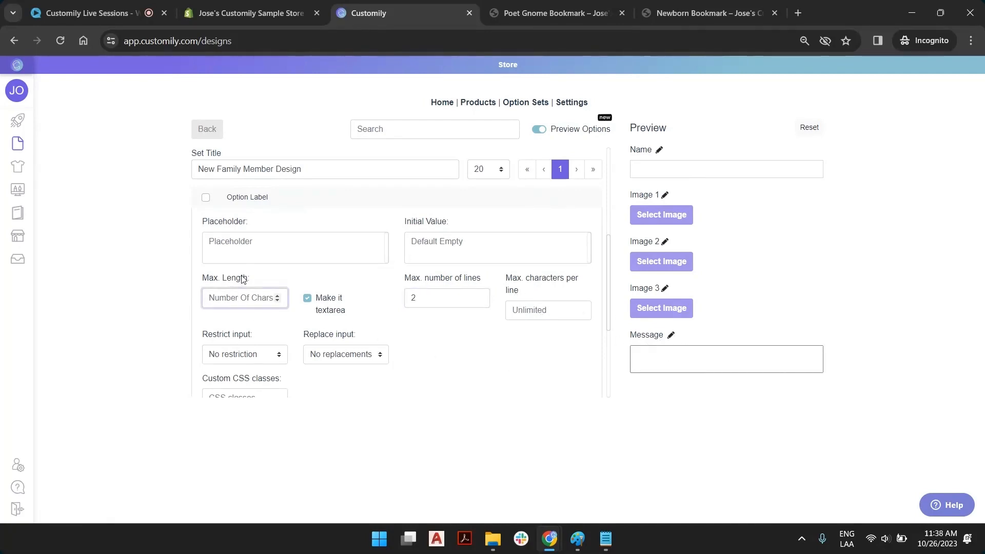
pyautogui.scroll(3, 243, 279)
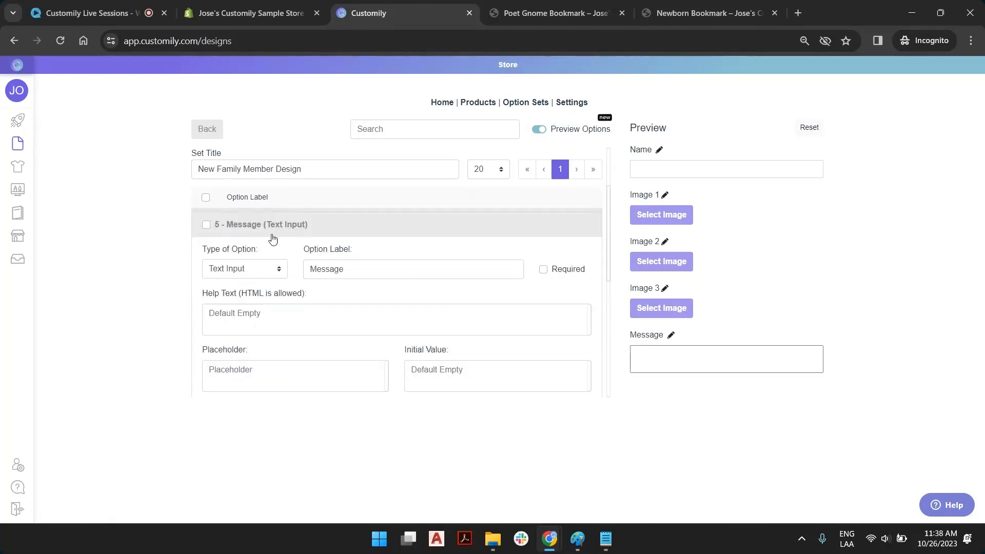
pyautogui.click(432, 371)
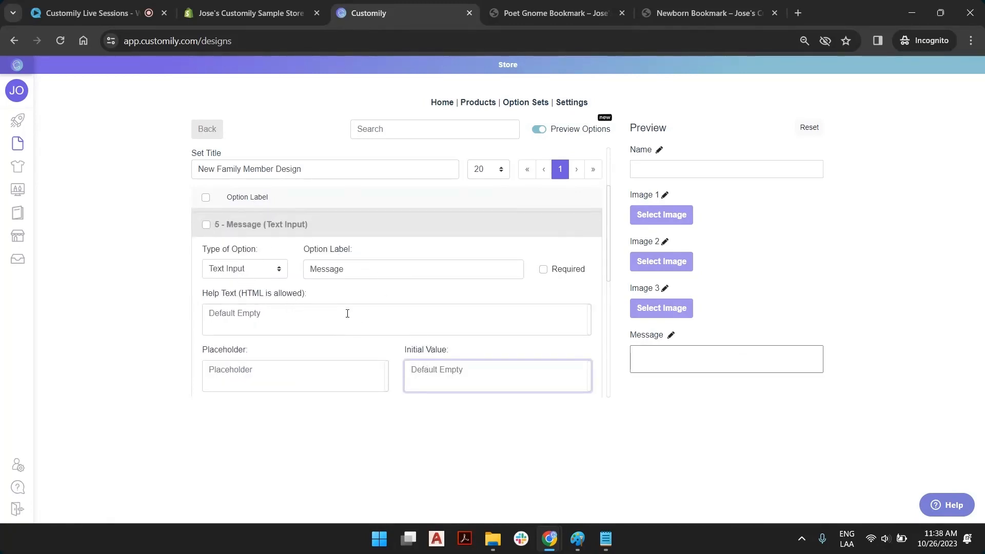
pyautogui.scroll(-5, 510, 352)
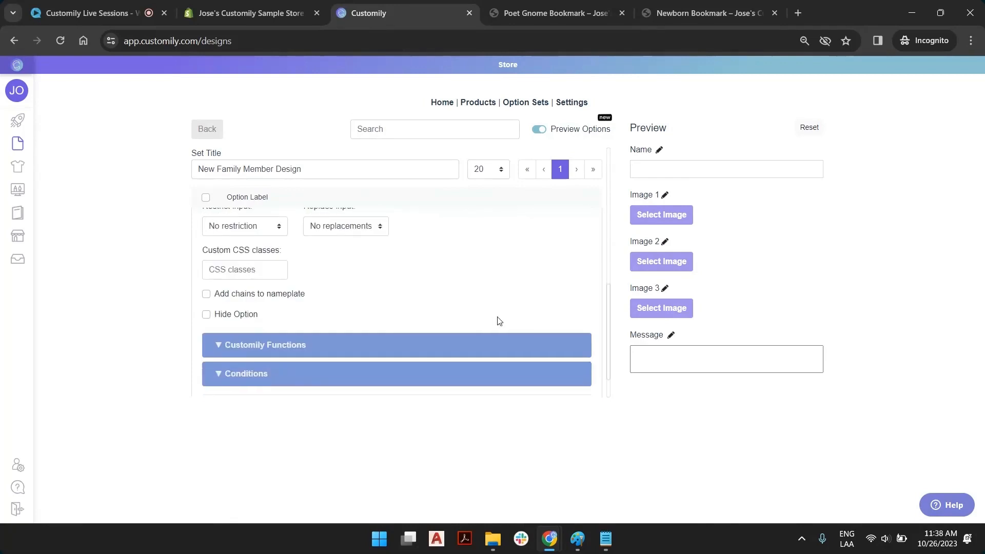
pyautogui.click(643, 353)
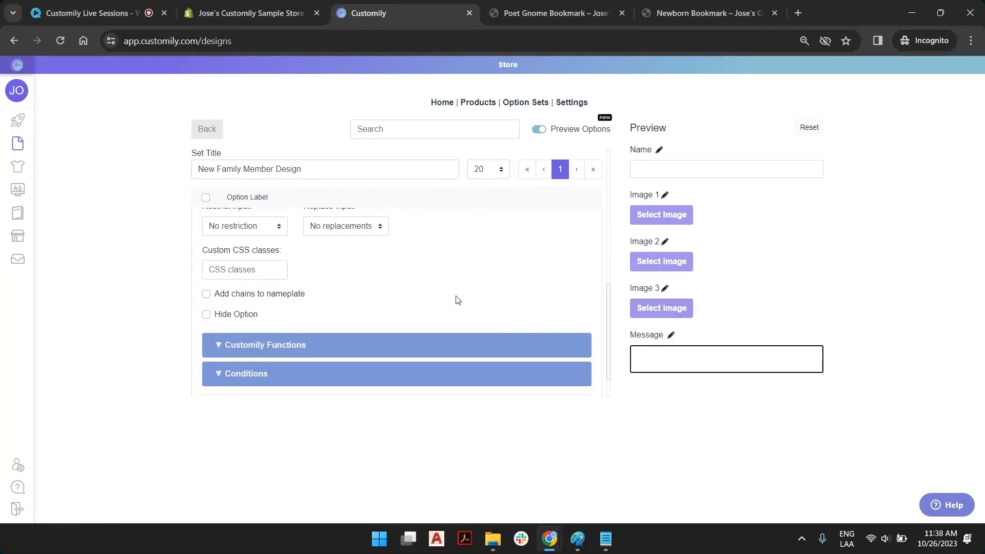
# Step: Save the New Family Member Design option set
pyautogui.scroll(3, 458, 300)
pyautogui.scroll(-5, 448, 301)
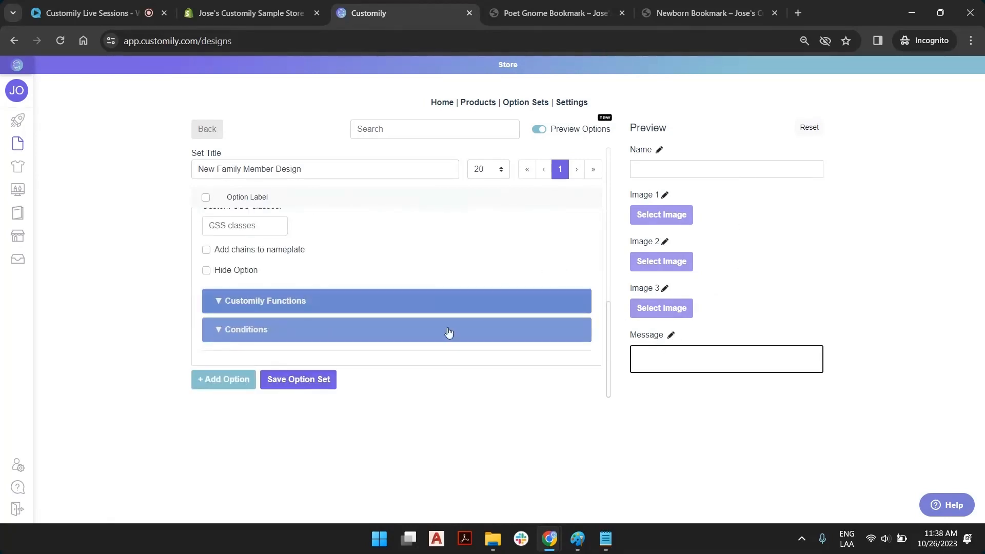
pyautogui.click(317, 383)
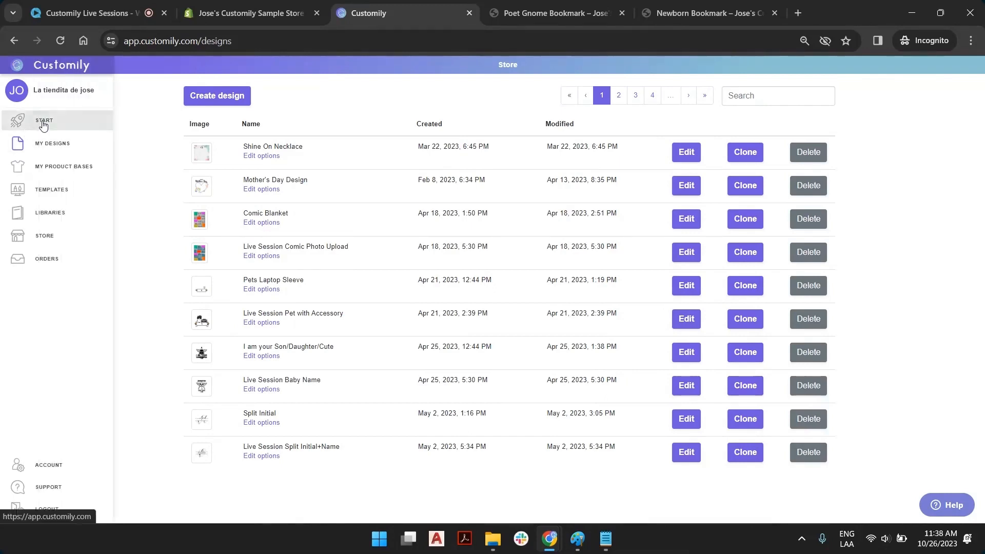
# Step: Start a new product from the Live Session Bookmark in My product bases, searching for "book" and keeping the Default print area
pyautogui.click(43, 125)
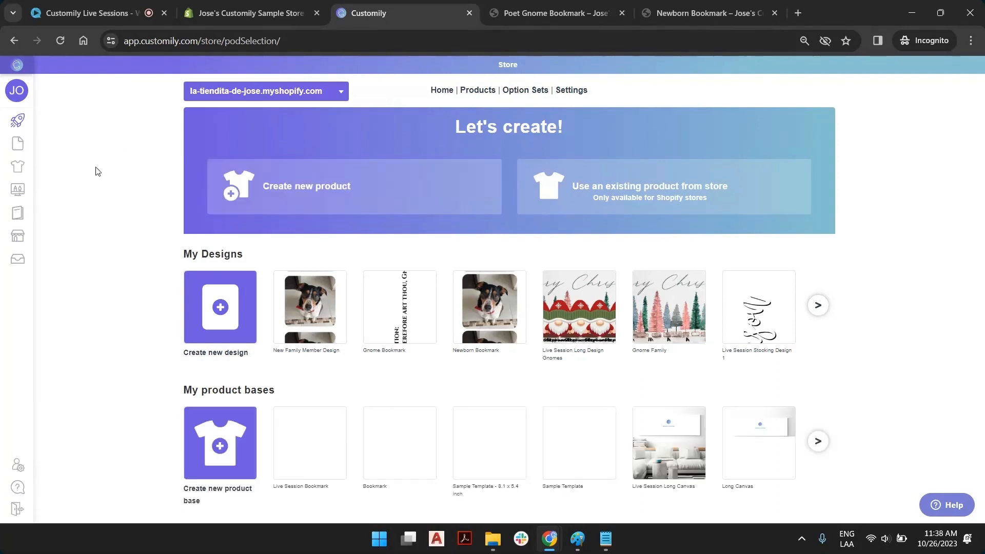
pyautogui.click(322, 186)
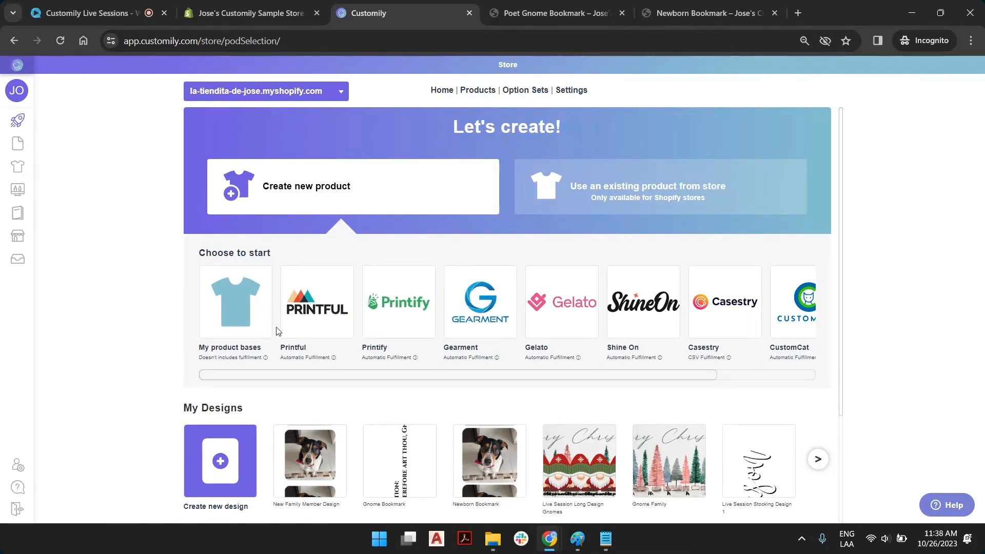
pyautogui.click(238, 298)
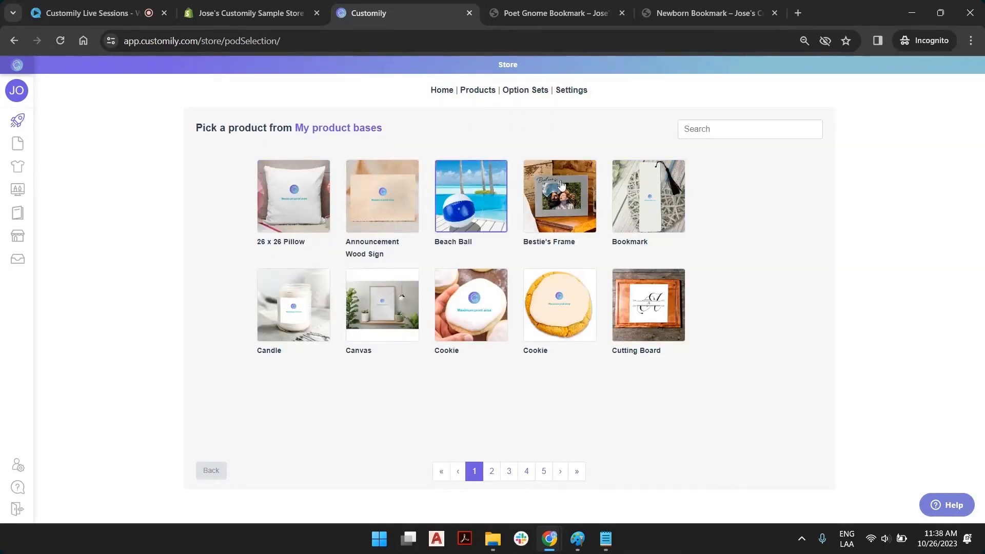
pyautogui.click(730, 128)
pyautogui.write('book')
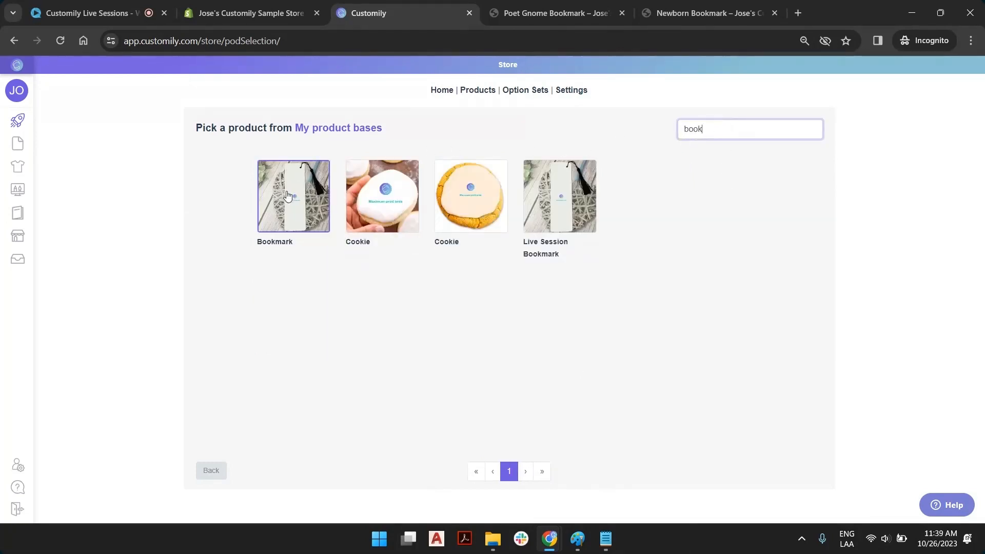
pyautogui.click(575, 198)
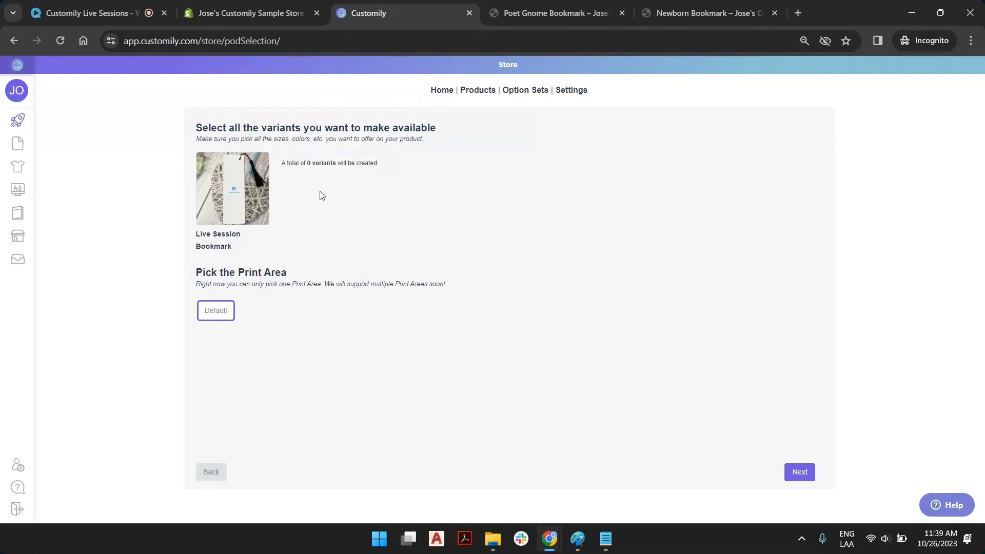
pyautogui.click(802, 476)
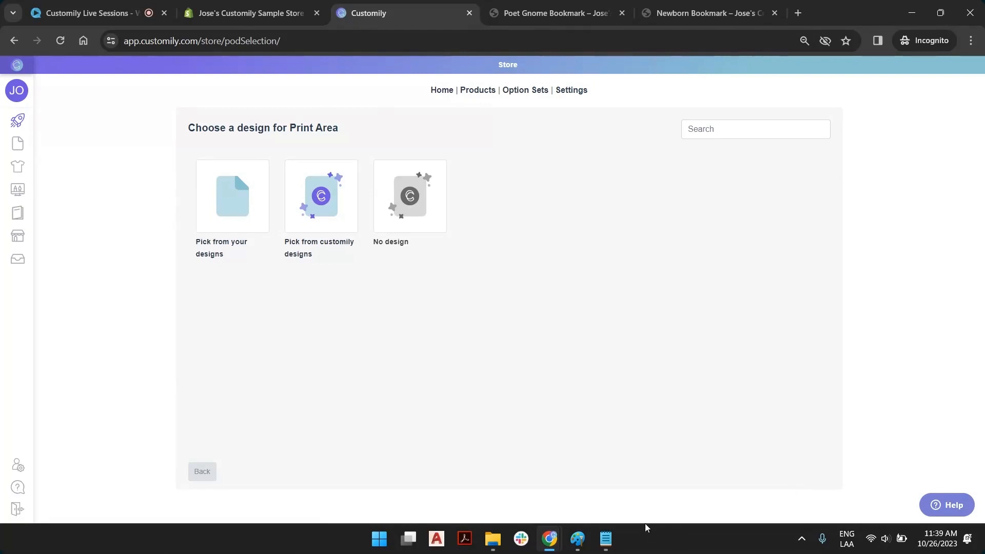
# Step: Browse the Cats category of the ready-made Customily designs and return to the design source choices
pyautogui.click(328, 195)
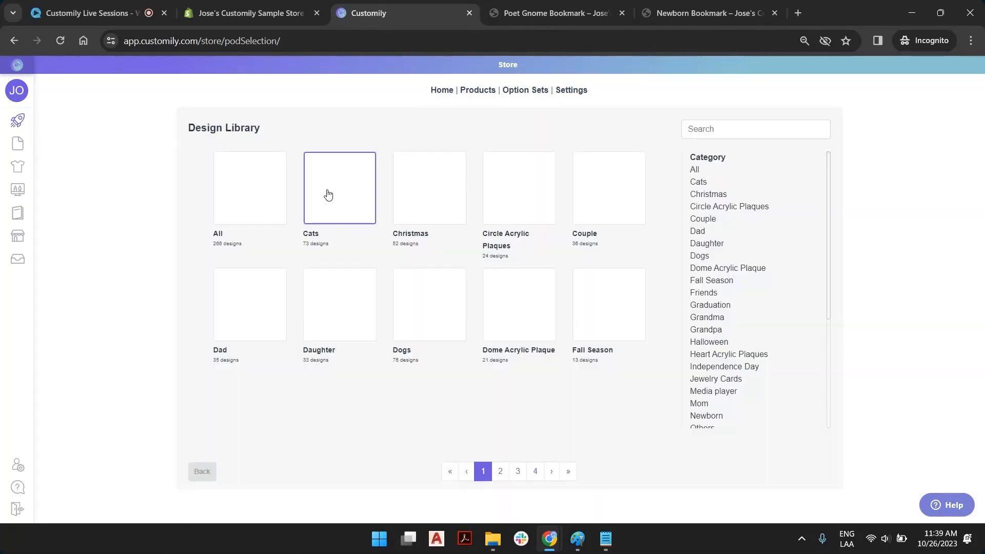
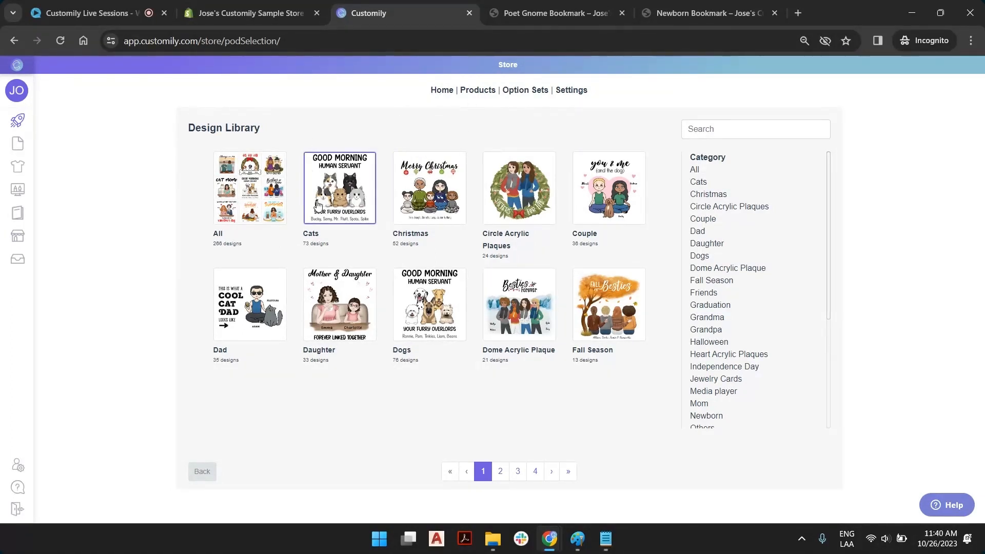
pyautogui.click(339, 195)
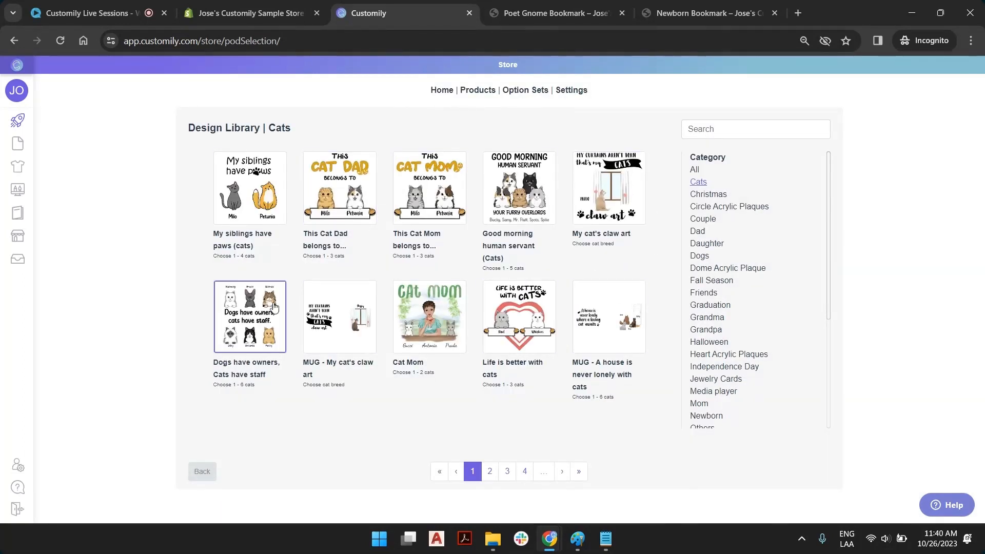
pyautogui.click(207, 472)
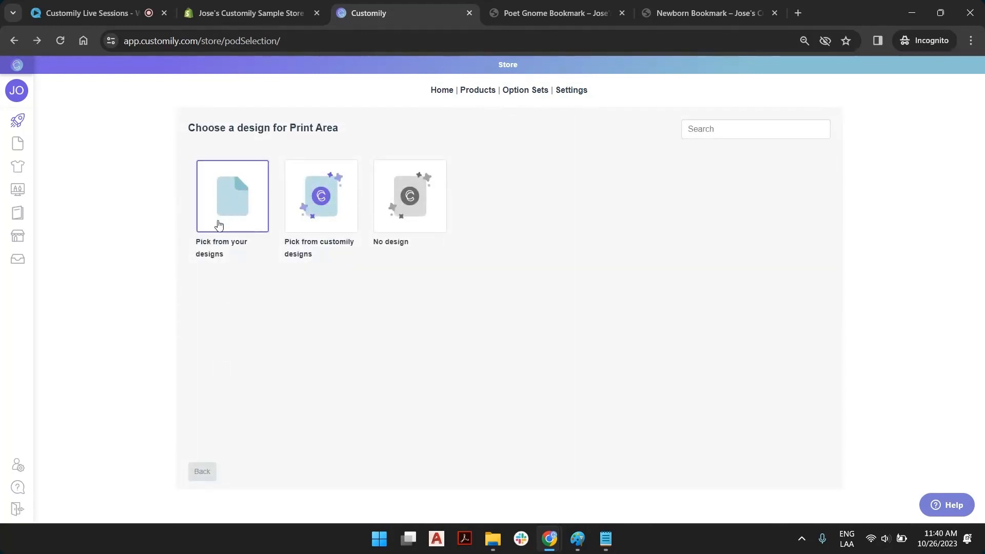
# Step: Choose New Family Member Design from the last page of your own designs for the print area
pyautogui.click(237, 198)
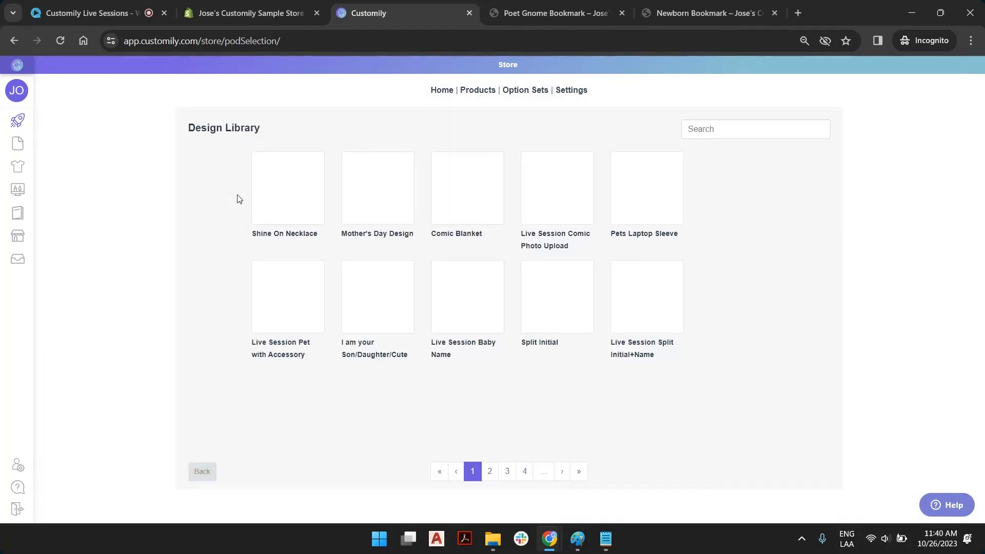
pyautogui.click(579, 472)
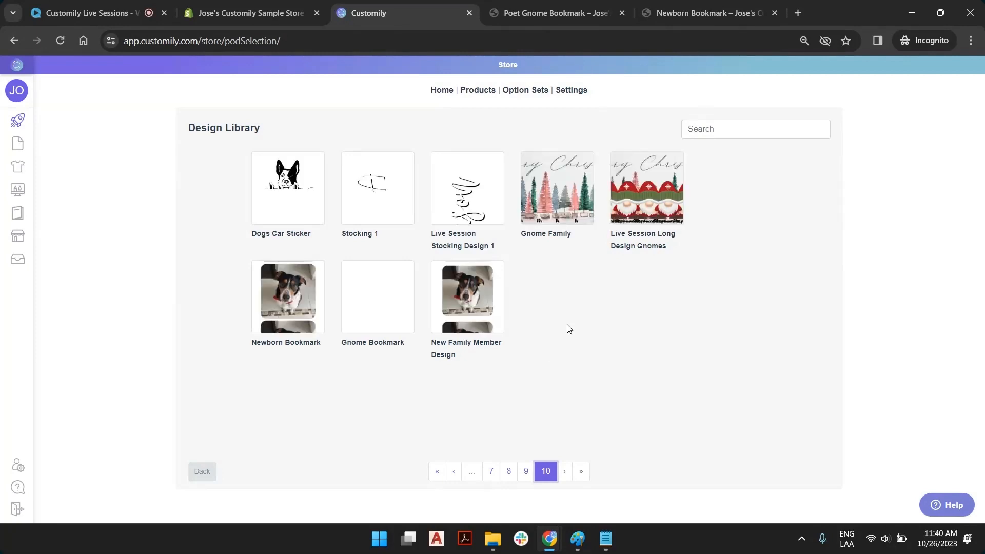
pyautogui.click(478, 310)
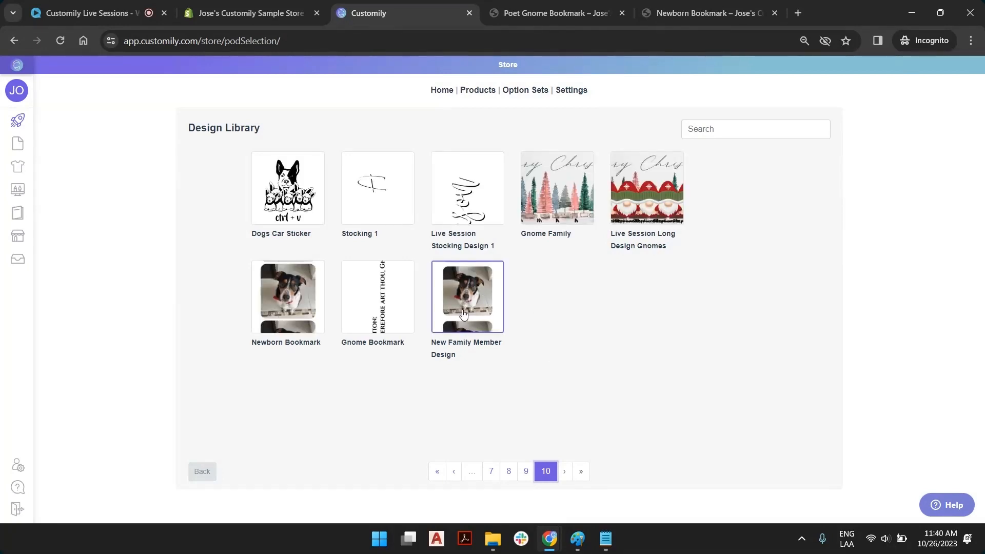
pyautogui.click(464, 313)
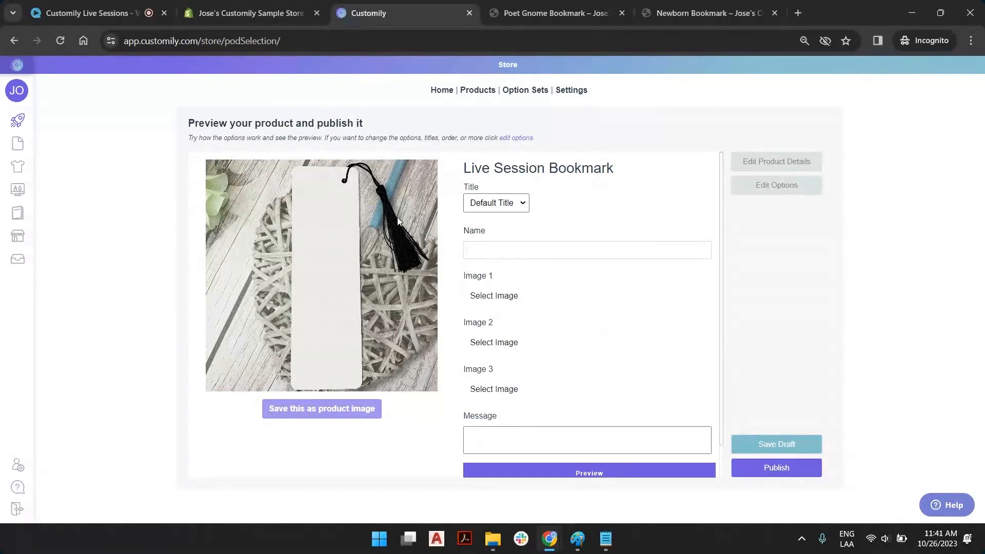
# Step: Fill in the product preview with the name Toby and the message "The cutest thing!", breaking the line before "thing!"
pyautogui.click(540, 252)
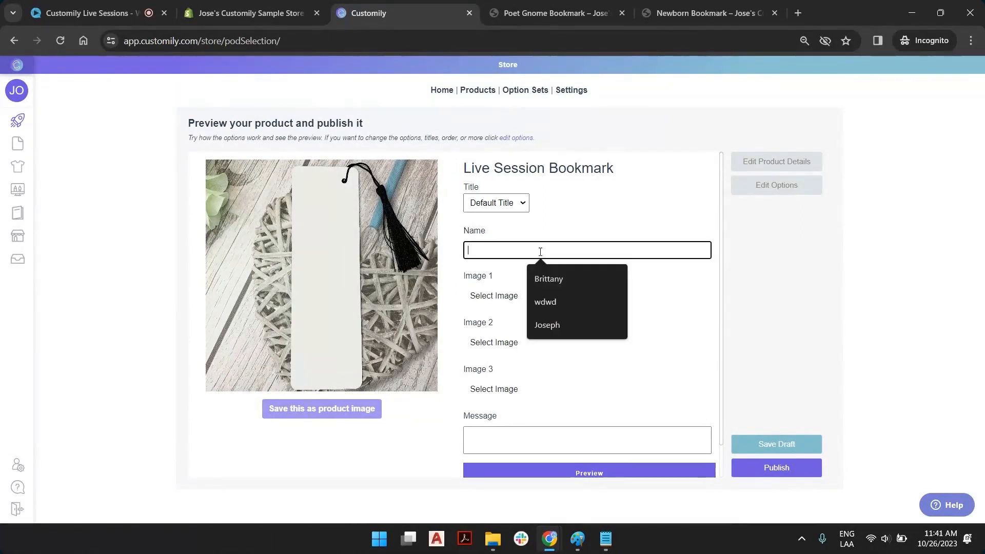
pyautogui.write('Toby')
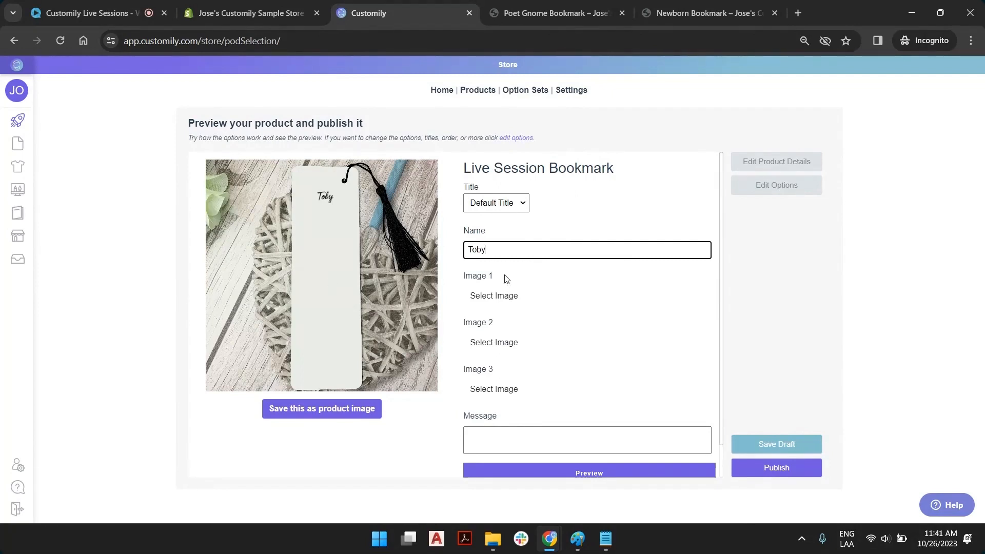
pyautogui.click(536, 436)
pyautogui.write('The ')
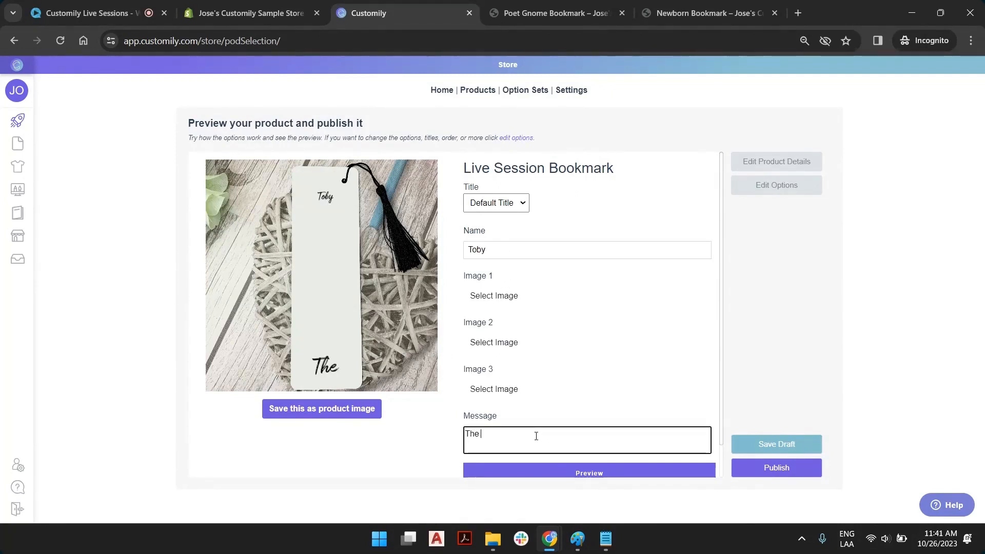
pyautogui.write('cutest')
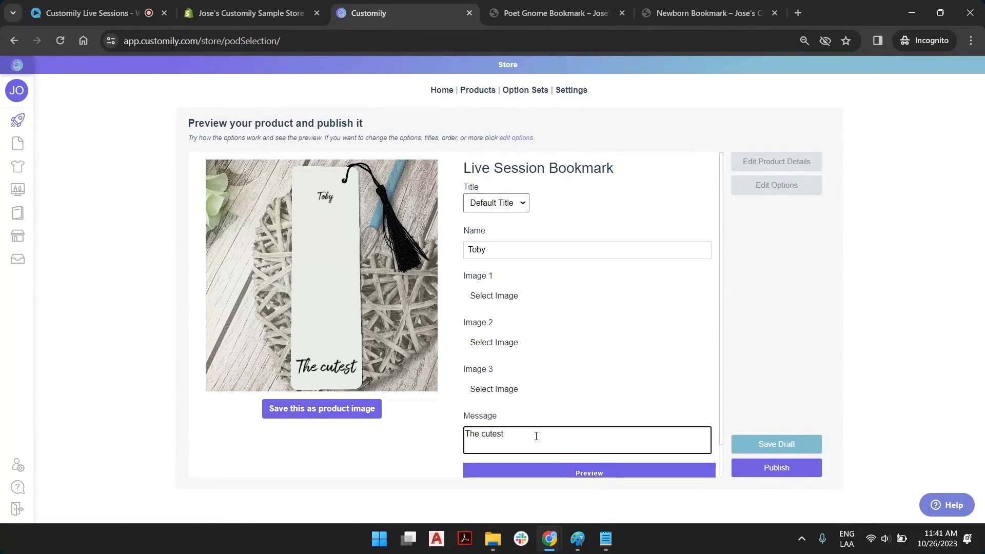
pyautogui.press('Return')
pyautogui.write('Th')
pyautogui.press('BackSpace')
pyautogui.press('BackSpace')
pyautogui.write('th')
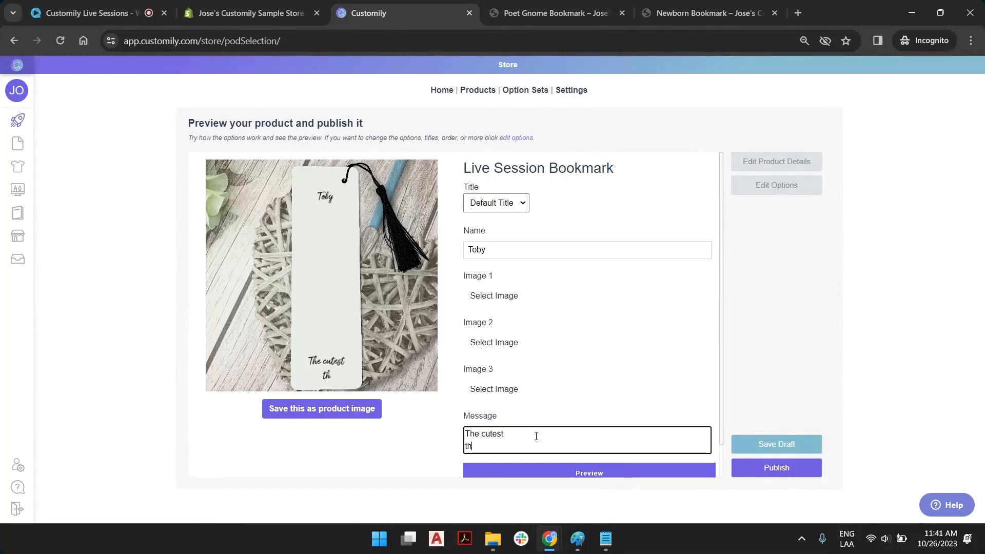
pyautogui.write('ing!')
pyautogui.click(536, 436)
pyautogui.press('Delete')
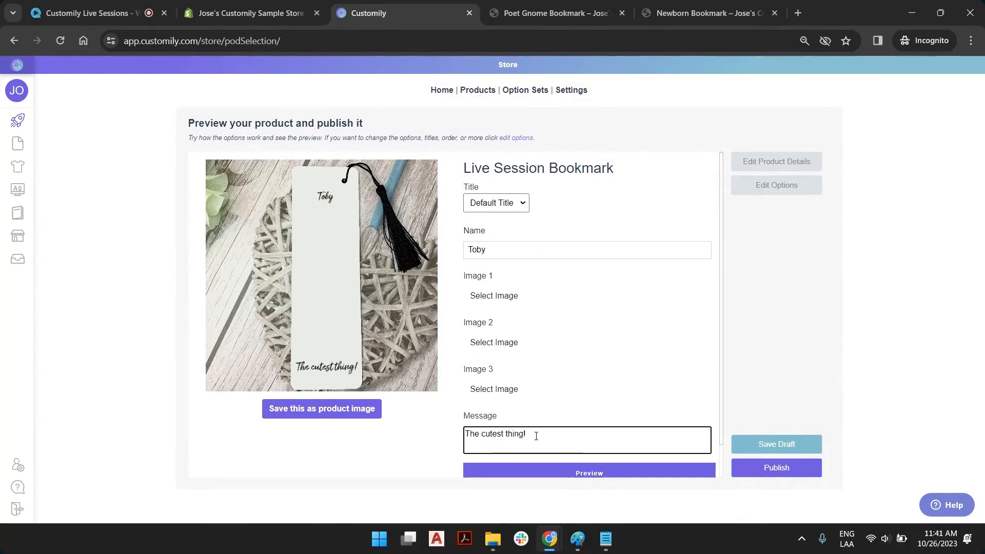
pyautogui.press('Return')
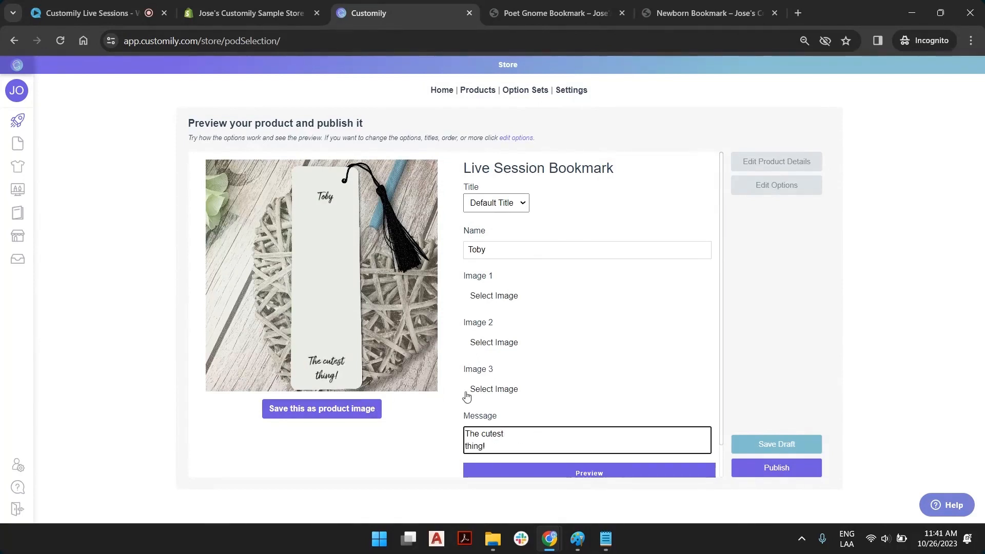
# Step: Upload sample.jpg as Image 1, then enlarge and reposition the photo within its frame on the bookmark
pyautogui.click(502, 300)
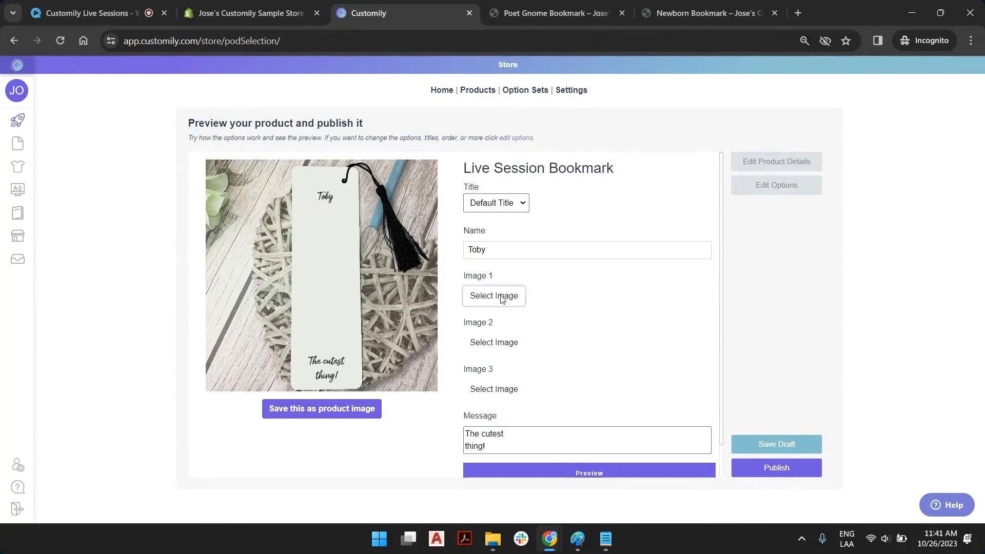
pyautogui.doubleClick(512, 143)
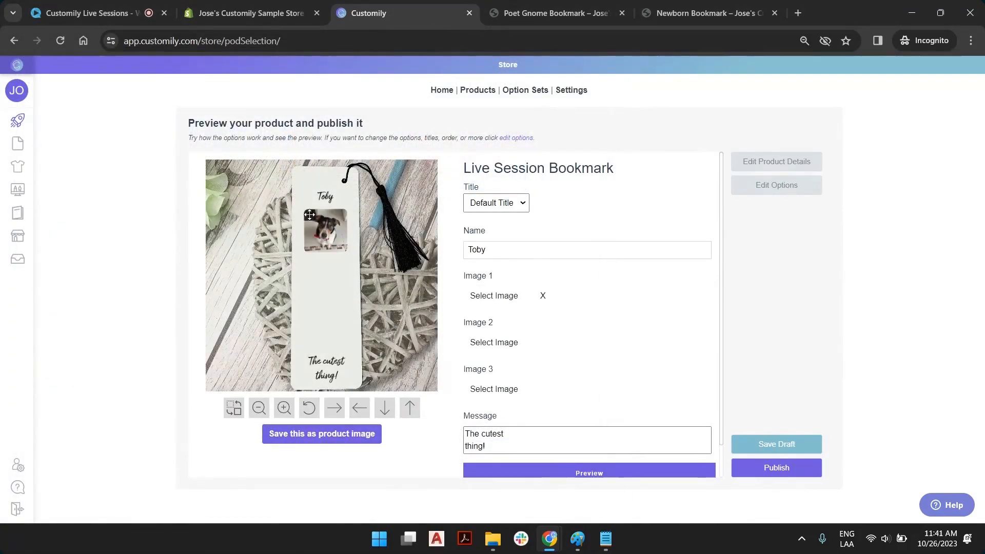
pyautogui.click(328, 235)
pyautogui.moveTo(302, 193); pyautogui.dragTo(299, 183)
pyautogui.moveTo(334, 237)
pyautogui.mouseDown()
pyautogui.moveTo(335, 252)
pyautogui.moveTo(335, 237)
pyautogui.mouseUp()
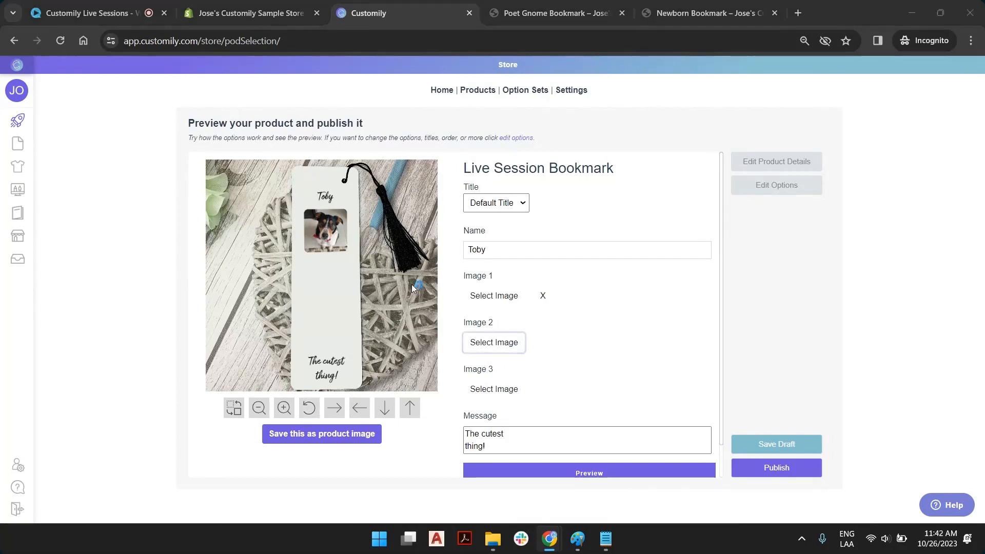
# Step: Upload sample.jpg as both Image 2 and Image 3 on the bookmark
pyautogui.click(500, 342)
pyautogui.doubleClick(500, 145)
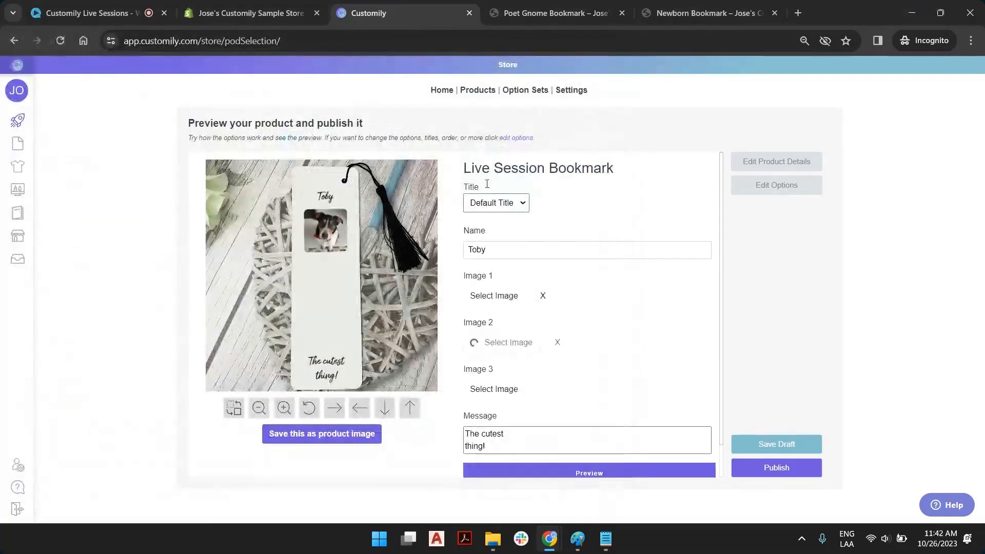
pyautogui.click(519, 395)
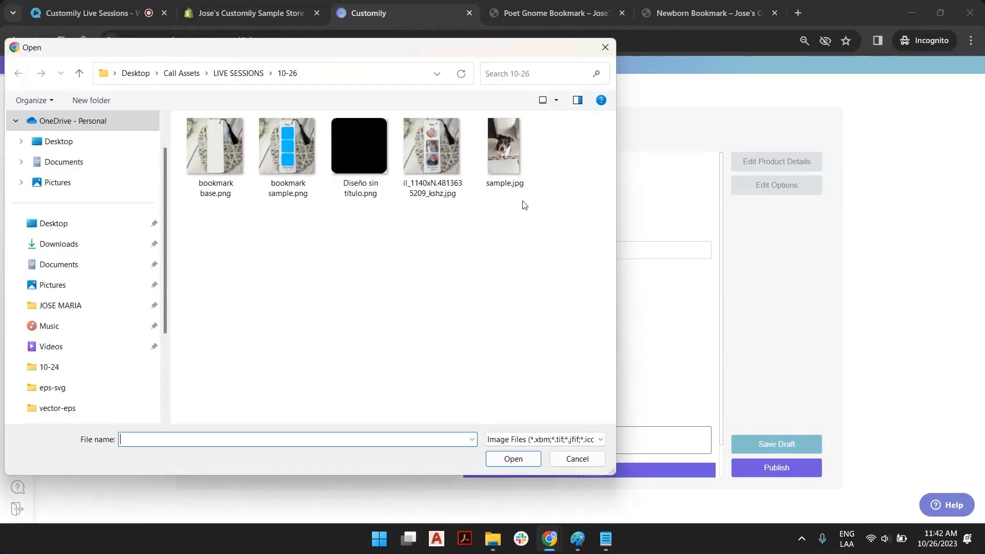
pyautogui.click(506, 155)
pyautogui.click(506, 155)
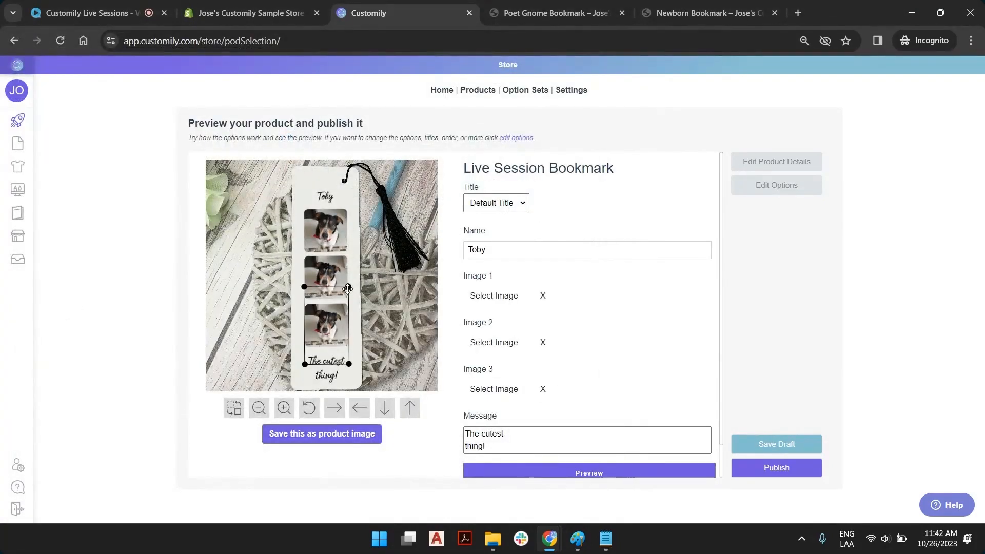
# Step: Enlarge the Image 3 and Image 2 photos inside their frames, tilting the Image 2 photo counterclockwise
pyautogui.moveTo(348, 286); pyautogui.dragTo(380, 230)
pyautogui.click(325, 273)
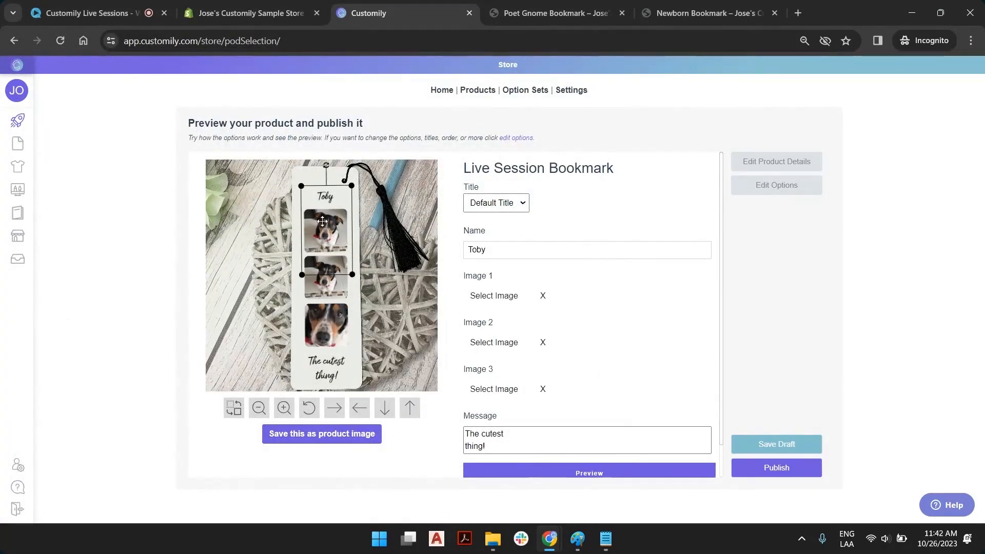
pyautogui.click(323, 290)
pyautogui.click(305, 257)
pyautogui.click(235, 408)
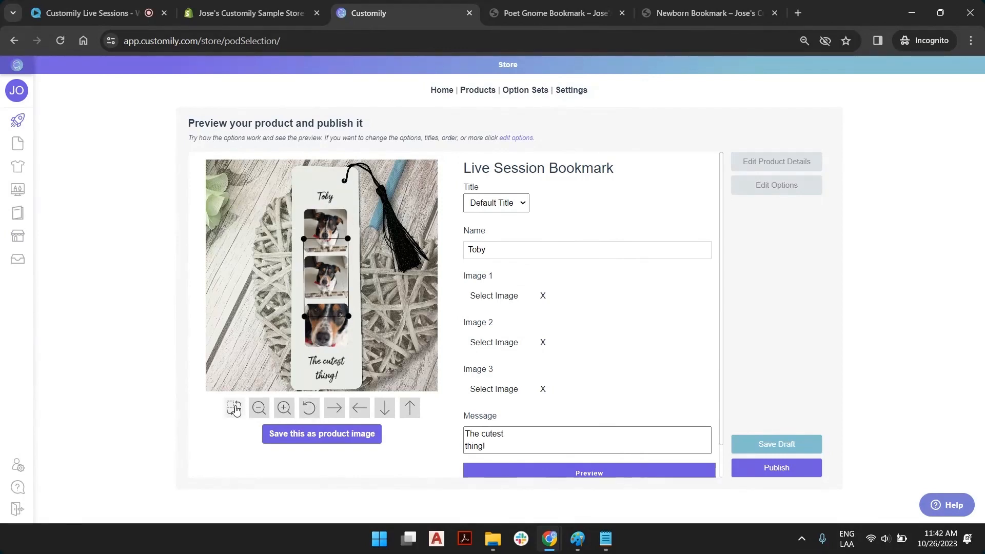
pyautogui.moveTo(303, 237); pyautogui.dragTo(305, 187)
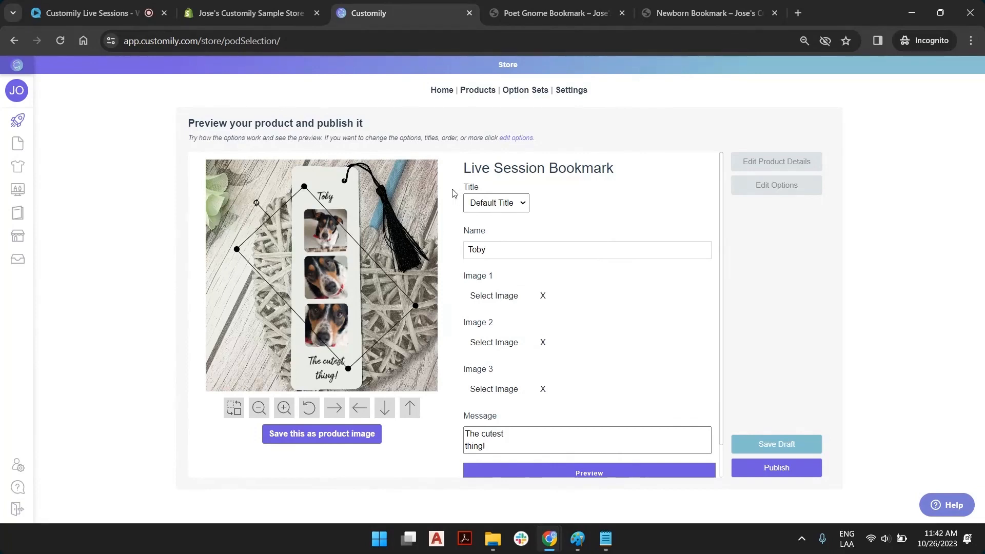
# Step: Deselect the photo and save the personalized bookmark preview as the product image
pyautogui.click(428, 180)
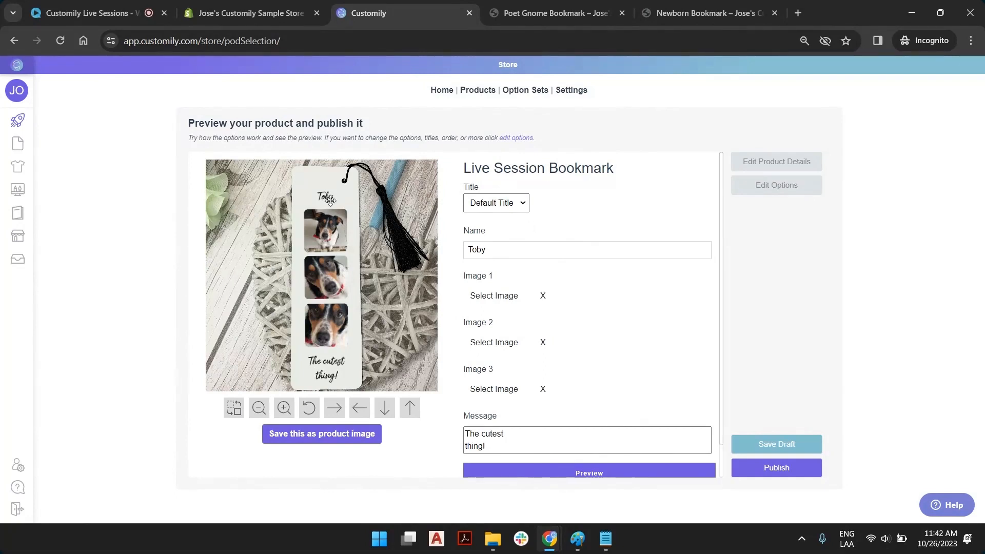
pyautogui.click(344, 436)
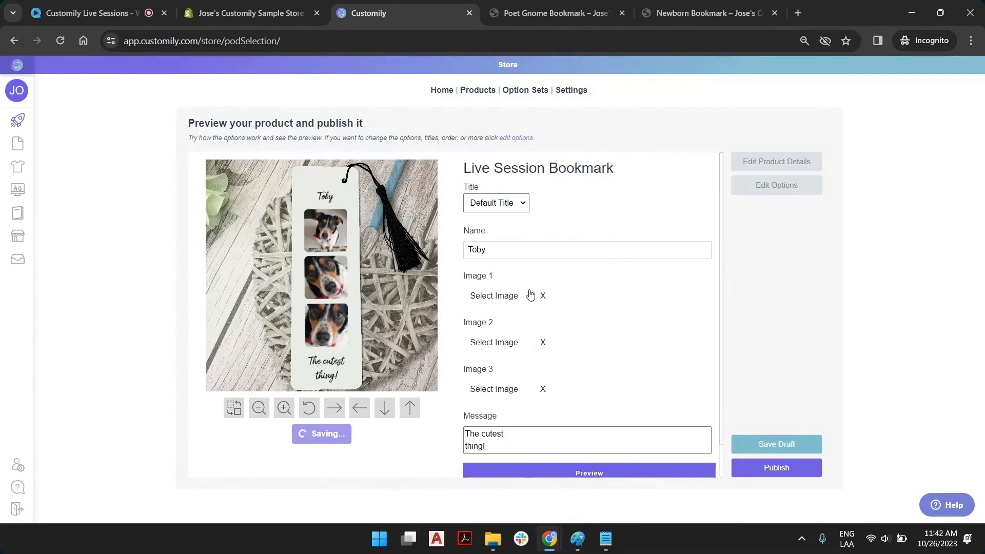
pyautogui.scroll(-1, 615, 303)
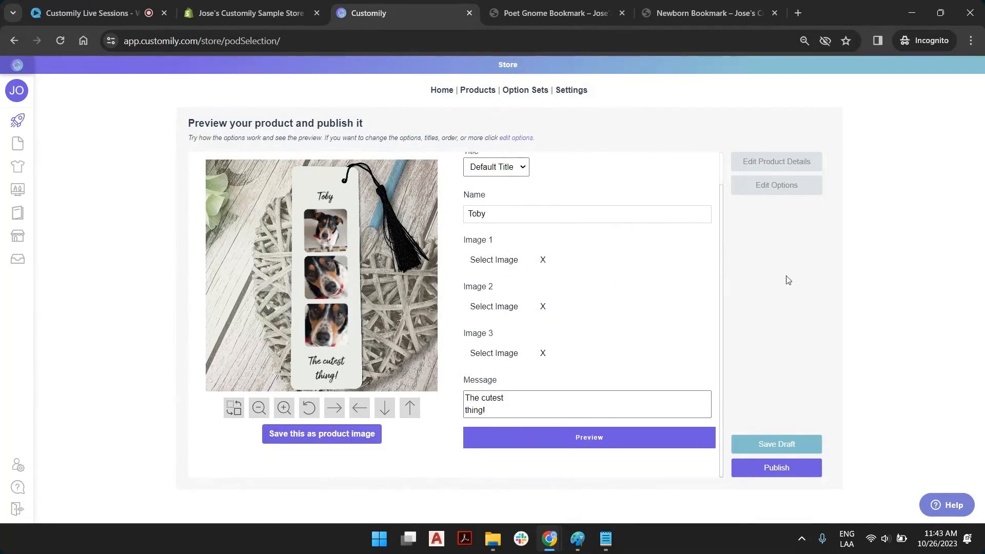
# Step: Open the enlarged preview of the personalized bookmark, inspect it, and close it
pyautogui.click(600, 439)
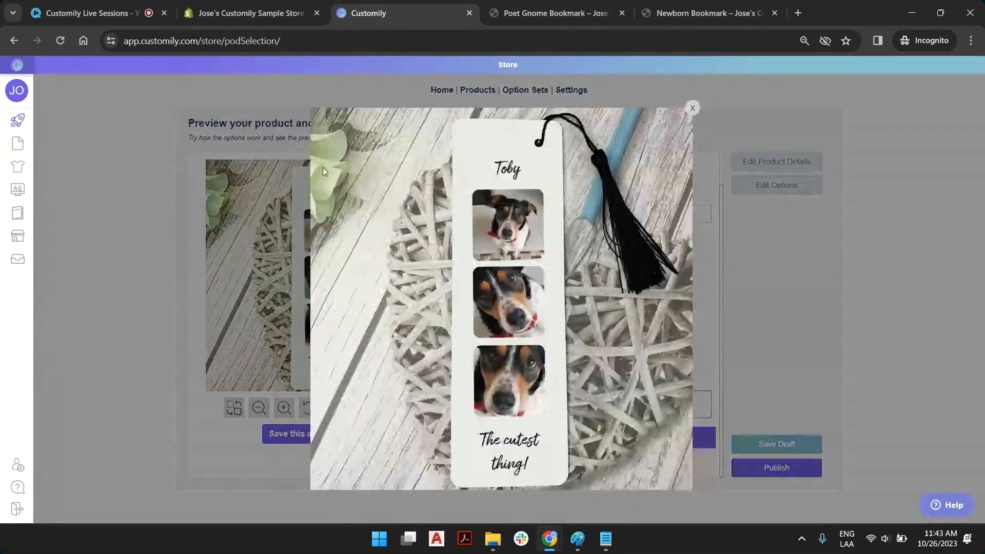
pyautogui.click(692, 108)
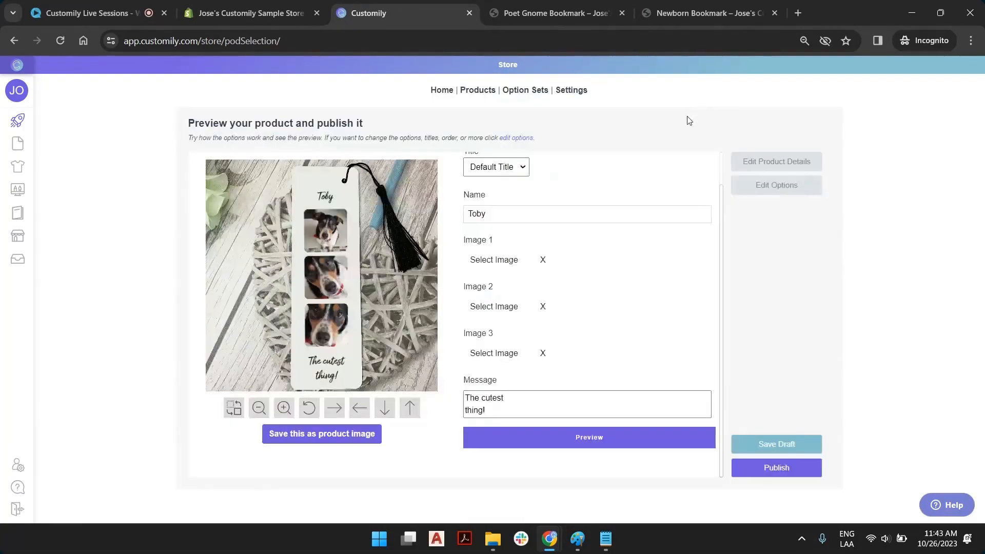
pyautogui.scroll(1, 618, 279)
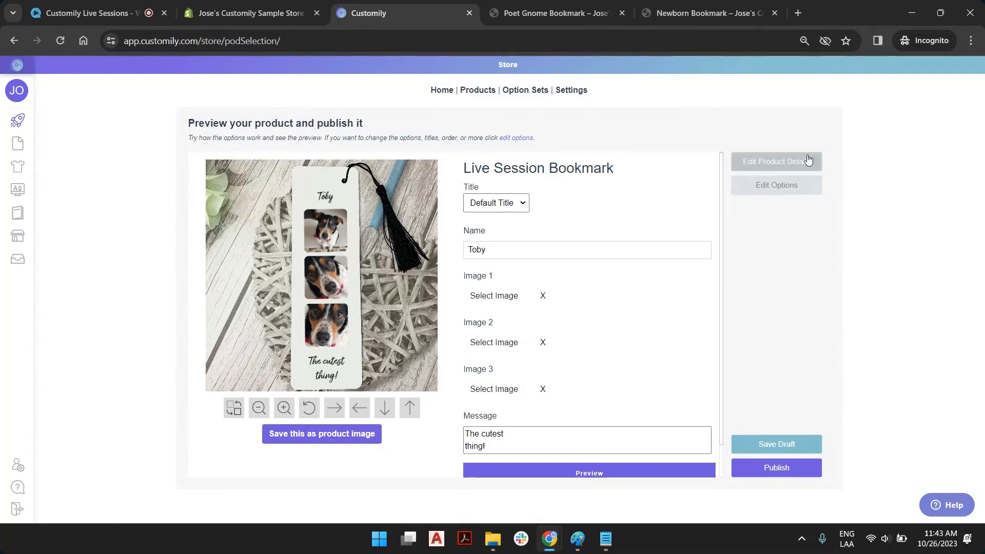
# Step: Edit the product details and change the title to "Live Session Family Member Bookmark"
pyautogui.click(778, 162)
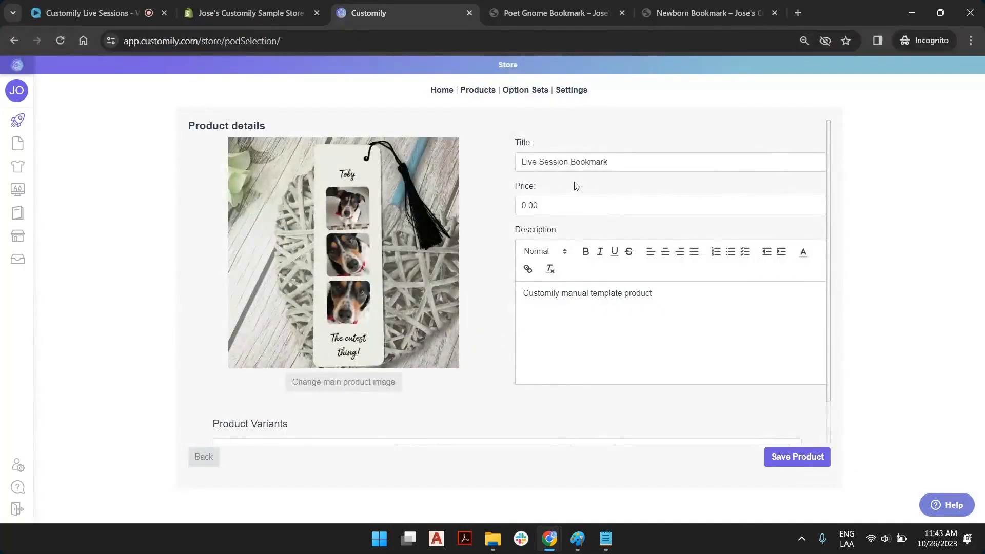
pyautogui.click(609, 162)
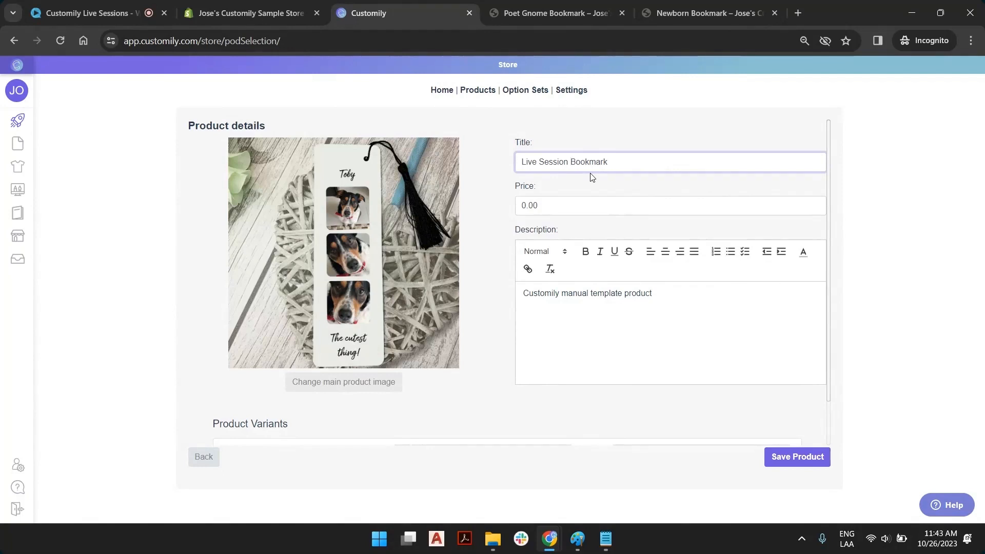
pyautogui.write('Family Member')
pyautogui.scroll(-2, 582, 222)
pyautogui.scroll(2, 616, 352)
# Step: Set the bookmark's price to 6 and save the product details
pyautogui.press('Tab')
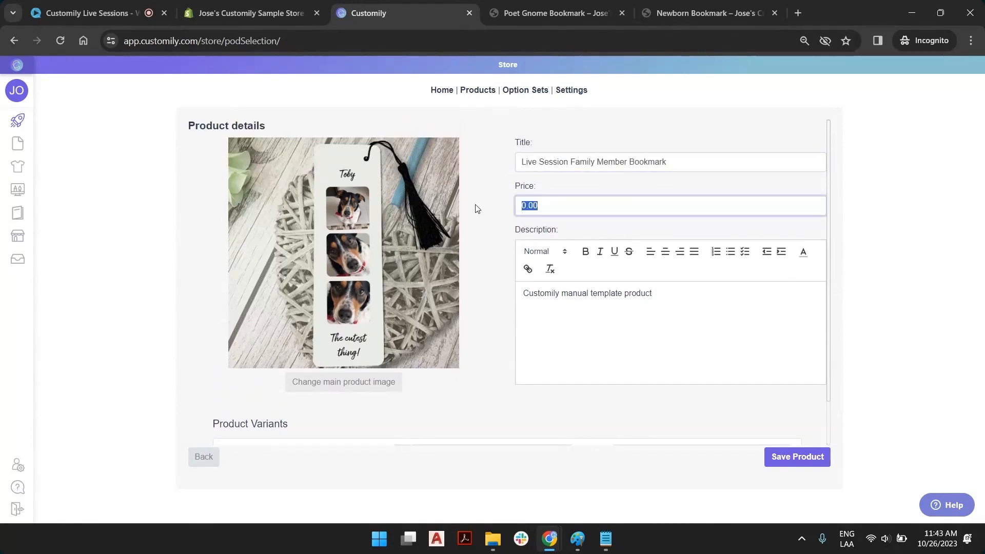
pyautogui.write('6')
pyautogui.click(504, 218)
pyautogui.moveTo(562, 296); pyautogui.dragTo(668, 292)
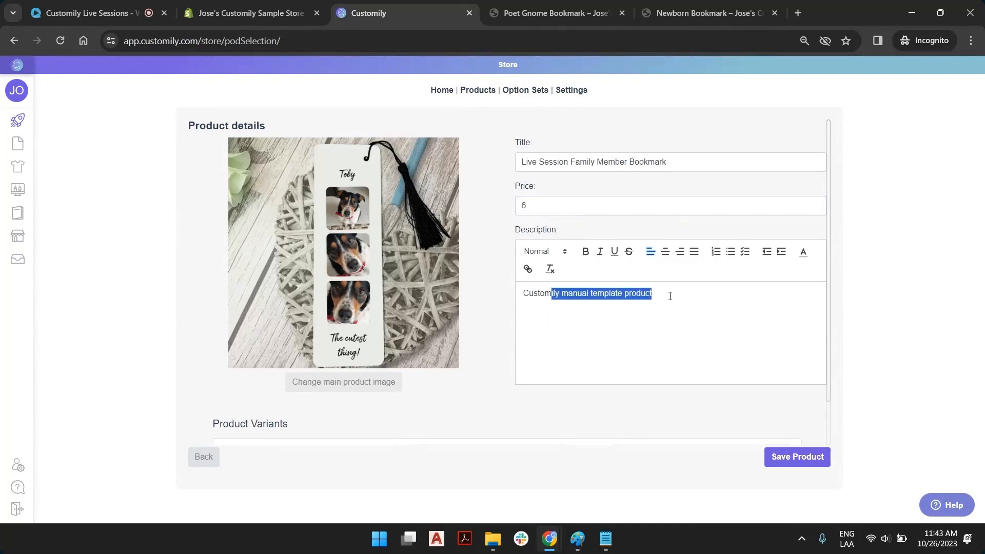
pyautogui.click(650, 304)
pyautogui.scroll(-1, 744, 359)
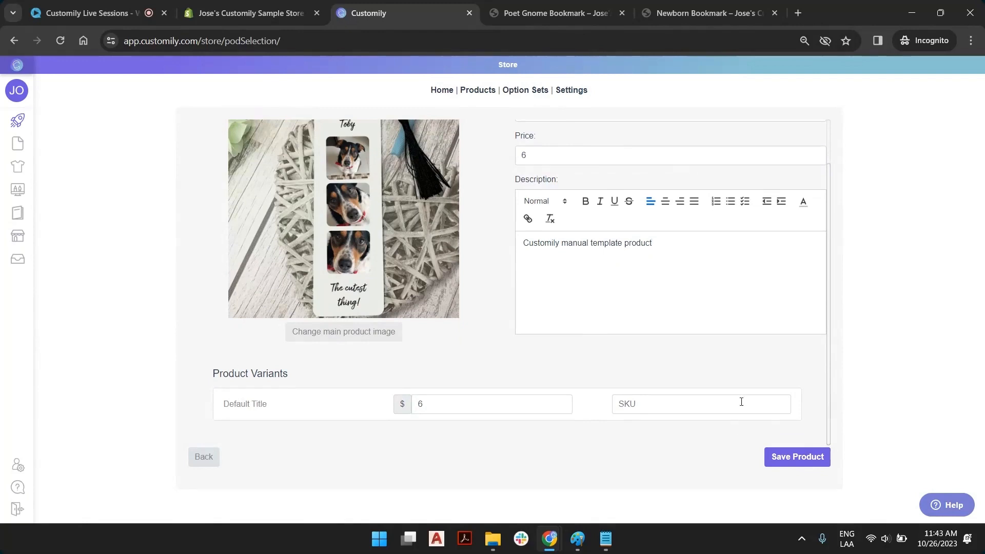
pyautogui.click(805, 458)
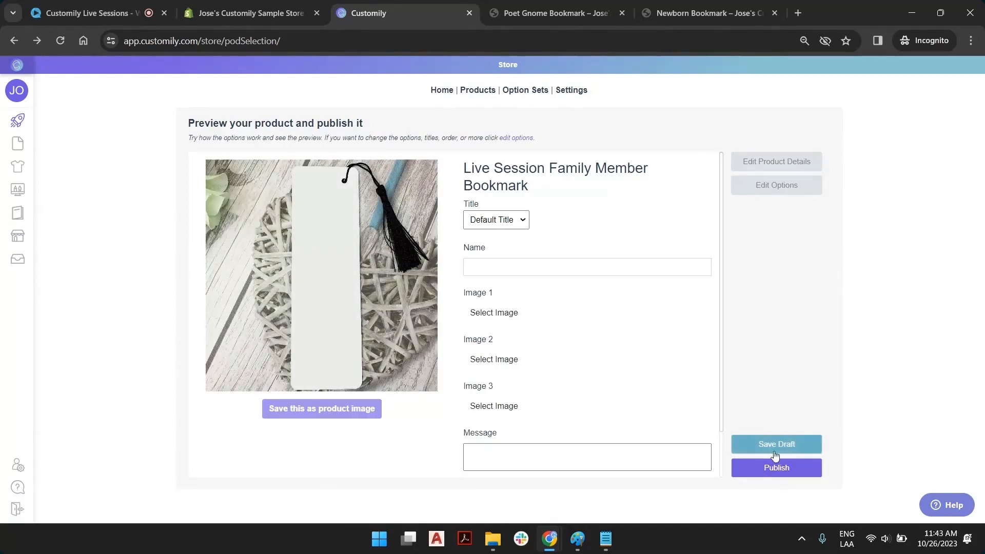
# Step: Publish the bookmark to the store and review its title and personalization options on the live product page
pyautogui.click(750, 445)
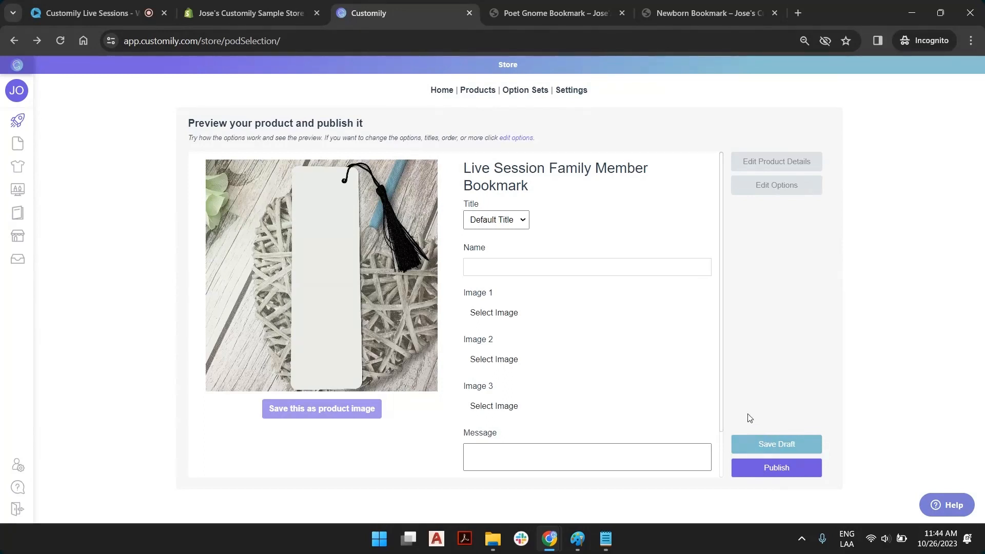
pyautogui.click(763, 468)
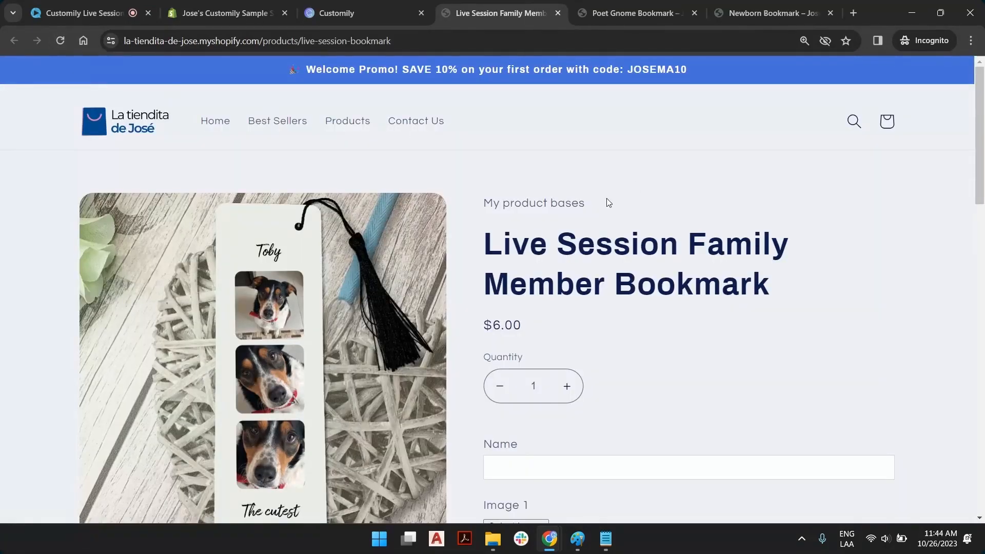
pyautogui.moveTo(486, 249); pyautogui.dragTo(776, 286)
pyautogui.click(721, 255)
pyautogui.scroll(-3, 672, 251)
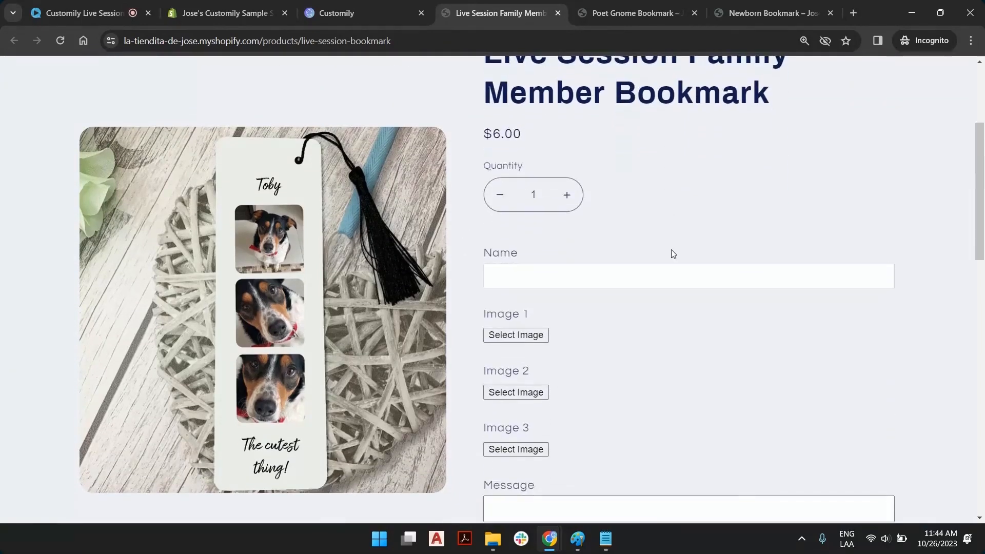
pyautogui.scroll(-1, 641, 255)
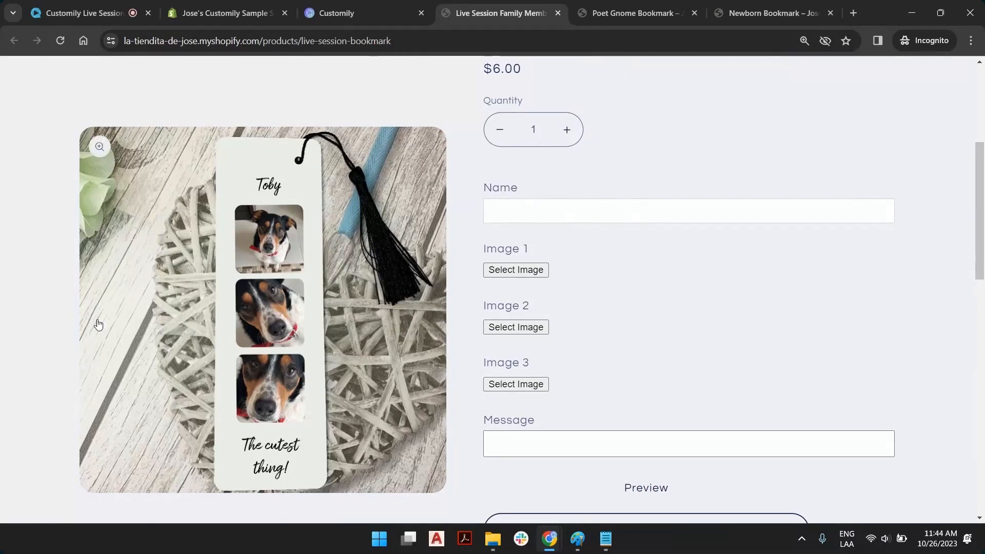
# Step: Fill in the Name option with a first name on the live product page and check the bookmark preview
pyautogui.click(570, 213)
pyautogui.click(577, 241)
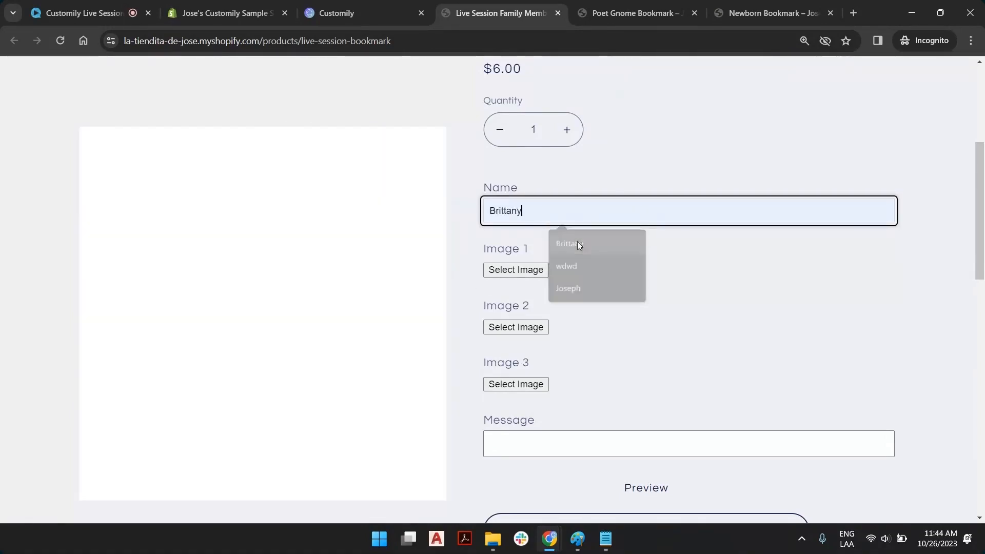
pyautogui.press('BackSpace')
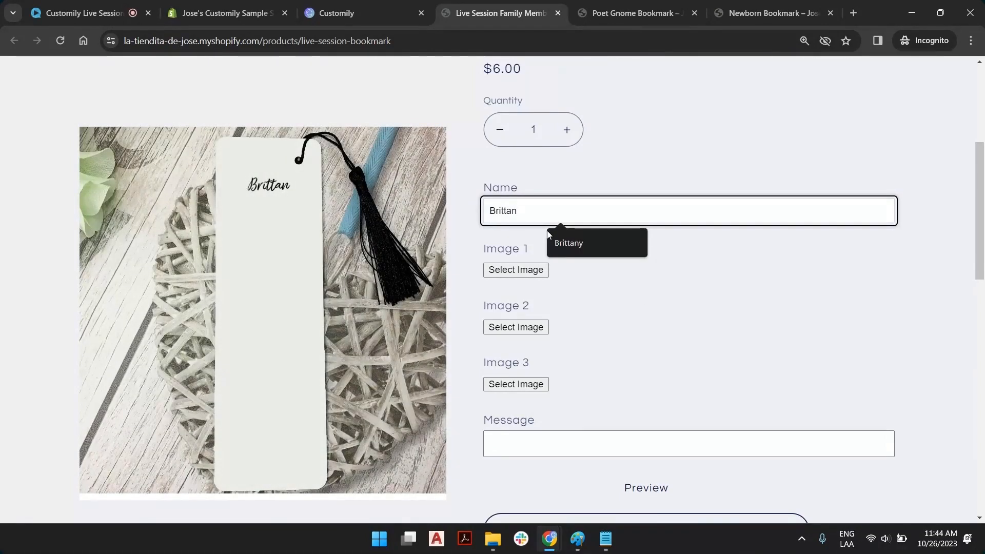
pyautogui.write('y')
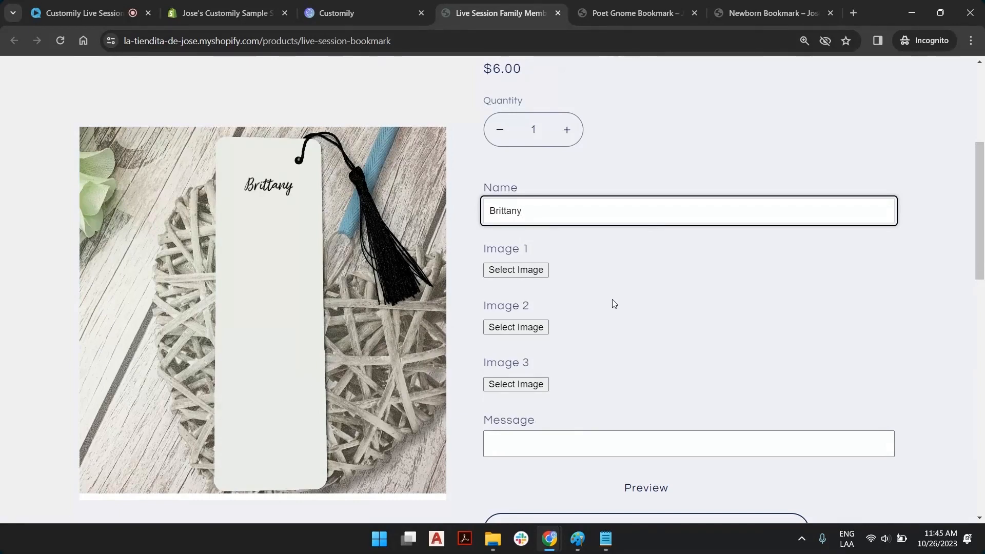
pyautogui.click(616, 303)
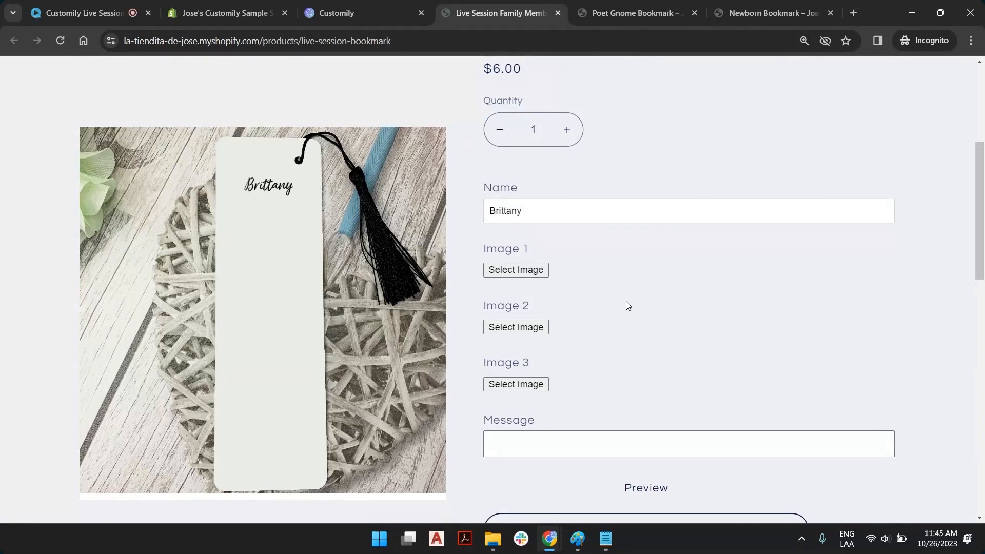
pyautogui.scroll(5, 637, 294)
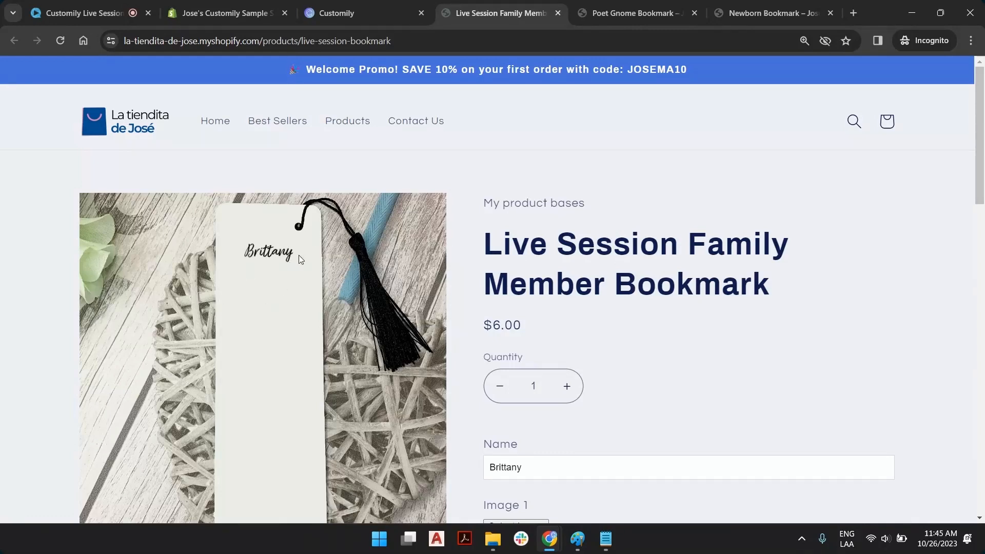
pyautogui.scroll(-3, 282, 254)
pyautogui.scroll(3, 268, 359)
# Step: Return to Customily, start a new Printify product, search for "ornament", and choose Acrylic Ornaments
pyautogui.click(343, 20)
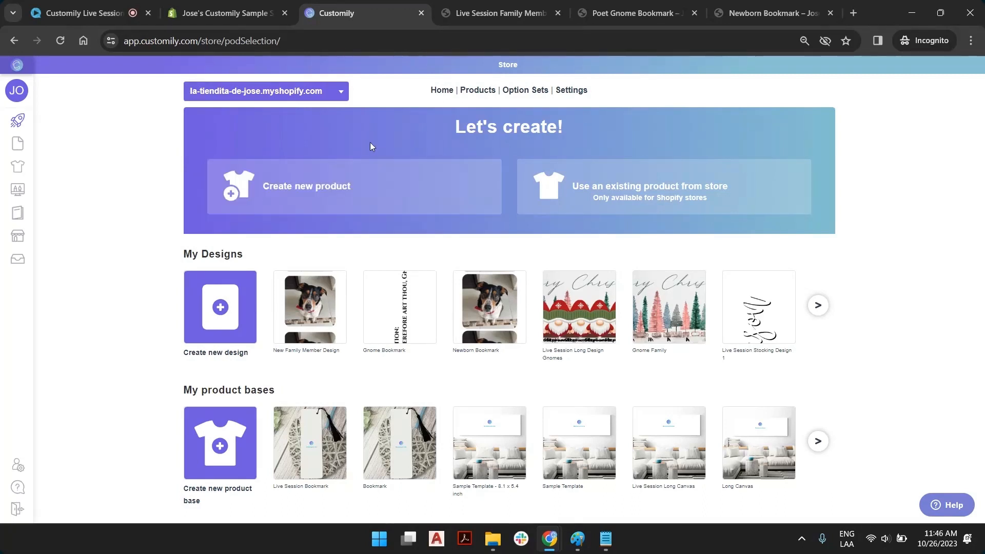
pyautogui.click(358, 178)
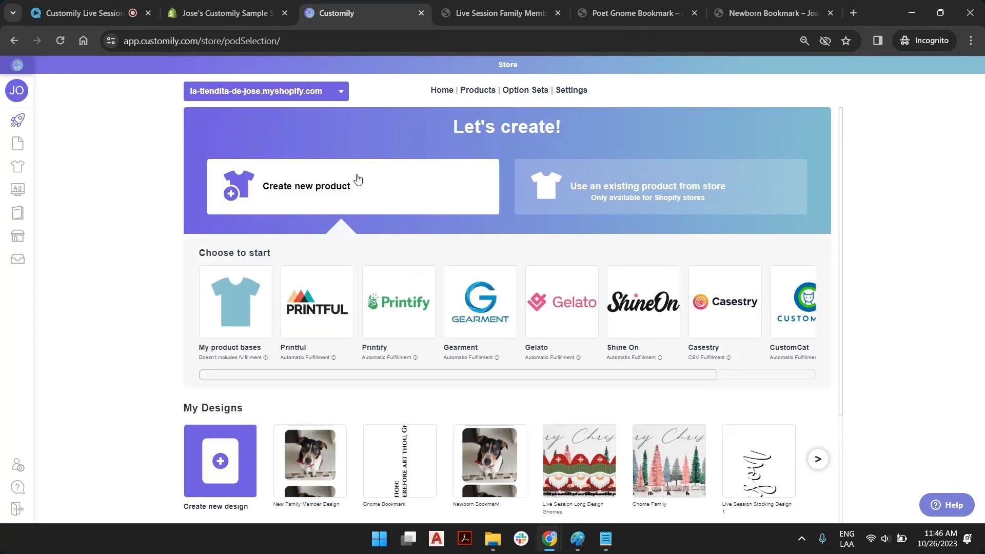
pyautogui.click(403, 285)
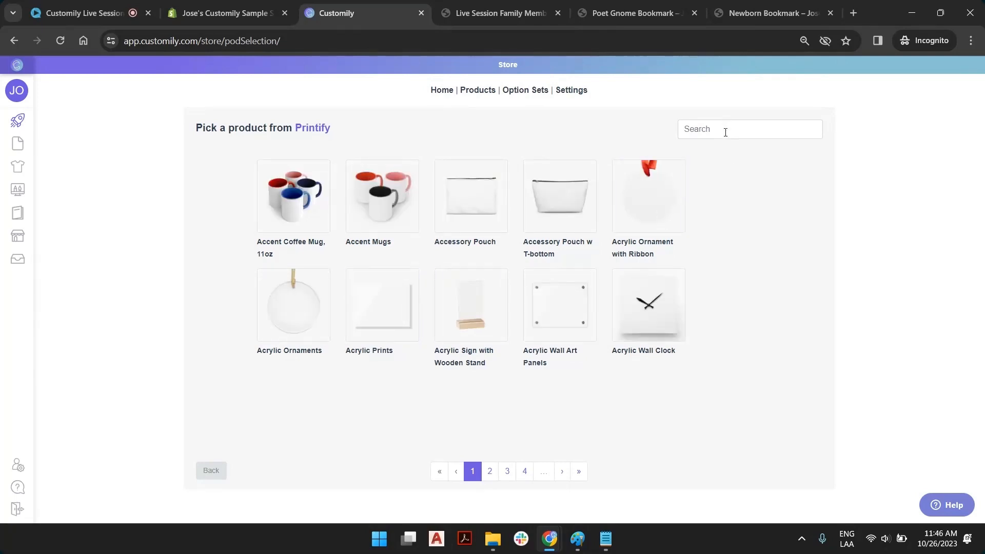
pyautogui.click(726, 132)
pyautogui.write('ornament')
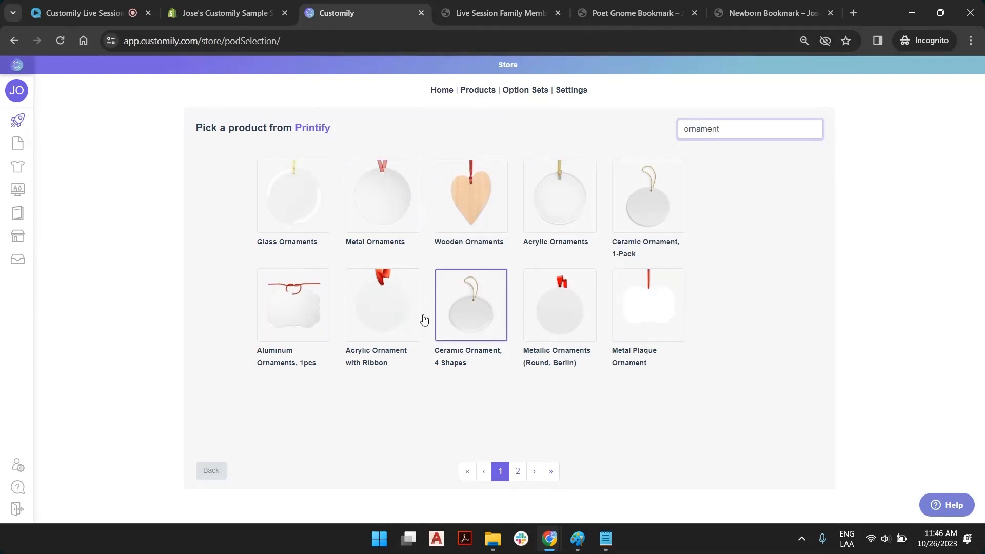
pyautogui.click(516, 471)
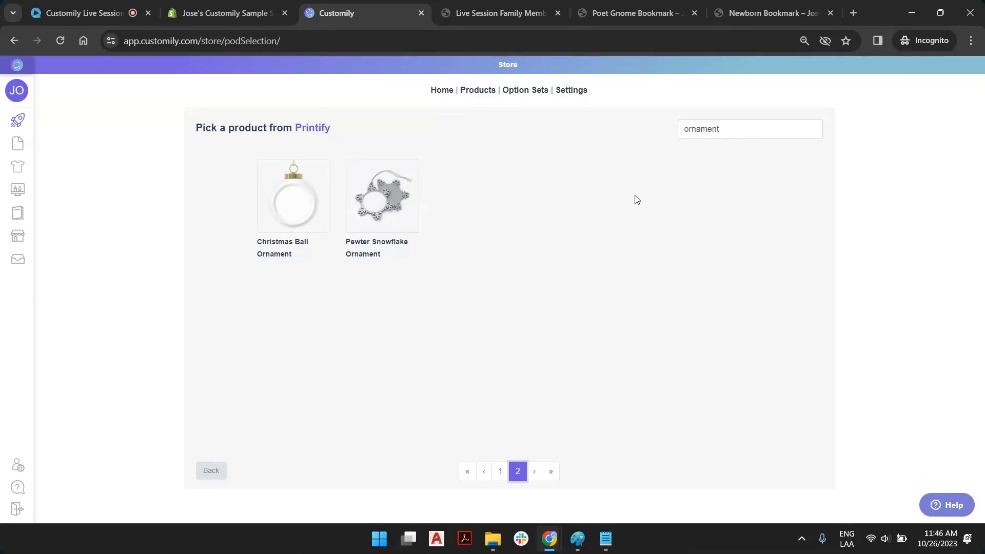
pyautogui.click(501, 471)
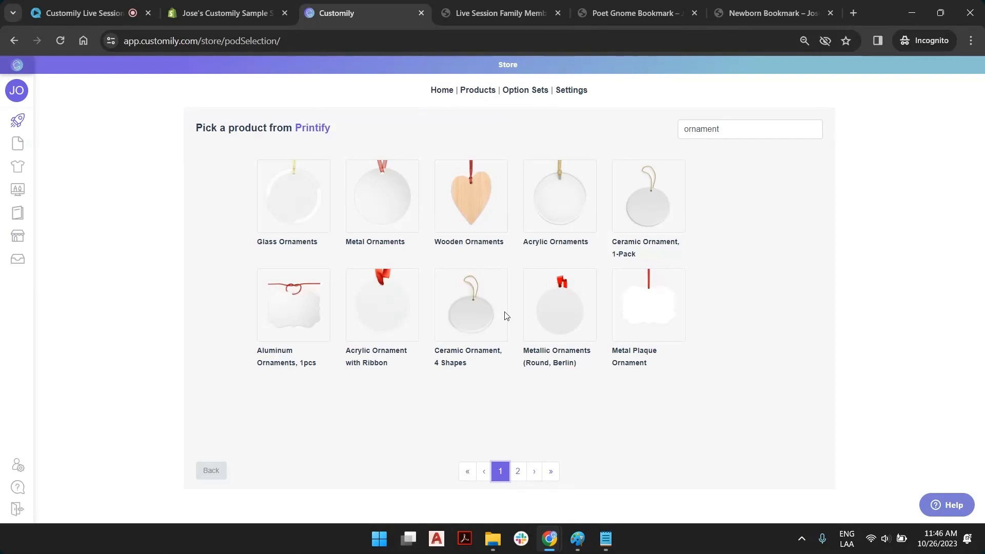
pyautogui.click(563, 201)
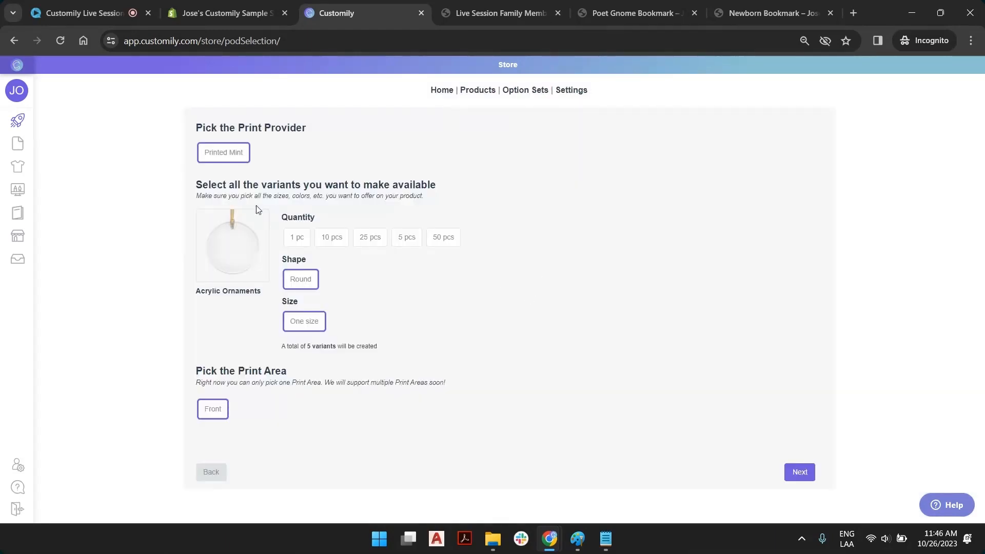
# Step: Select the acrylic ornament's quantity variants, including 1 pc, and continue to the design choice
pyautogui.click(436, 245)
pyautogui.click(304, 242)
pyautogui.click(799, 472)
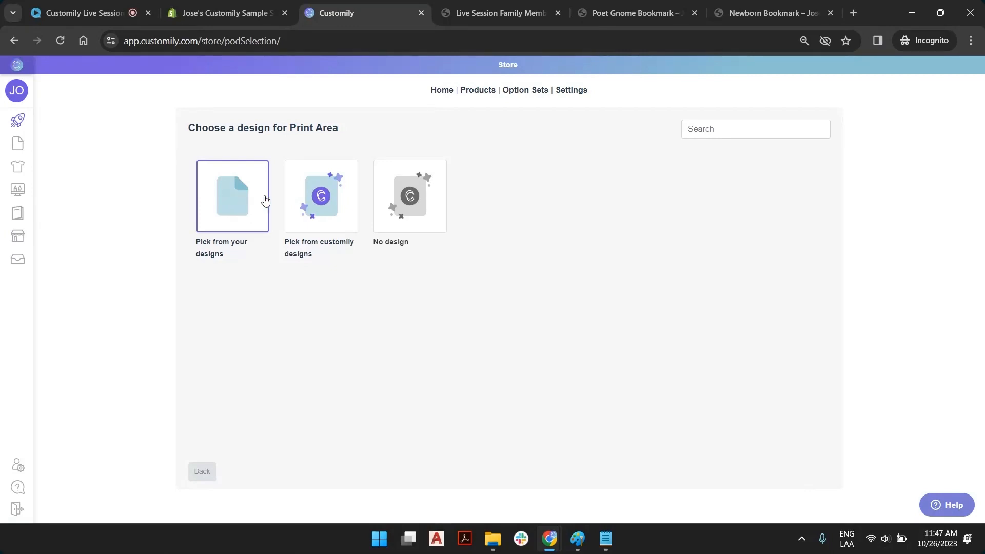
# Step: Choose the "My first christmas" design from the Christmas category of the Customily design library
pyautogui.click(327, 210)
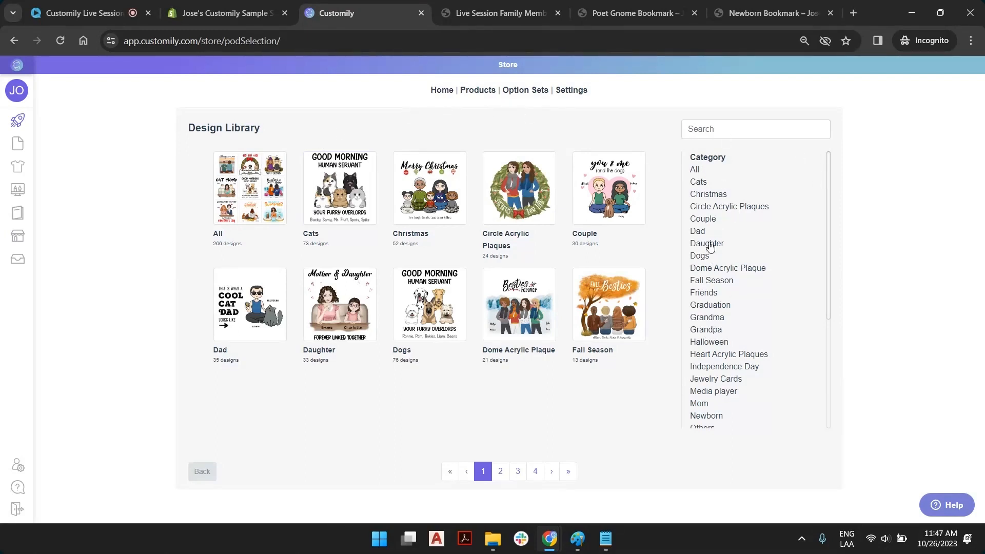
pyautogui.click(711, 195)
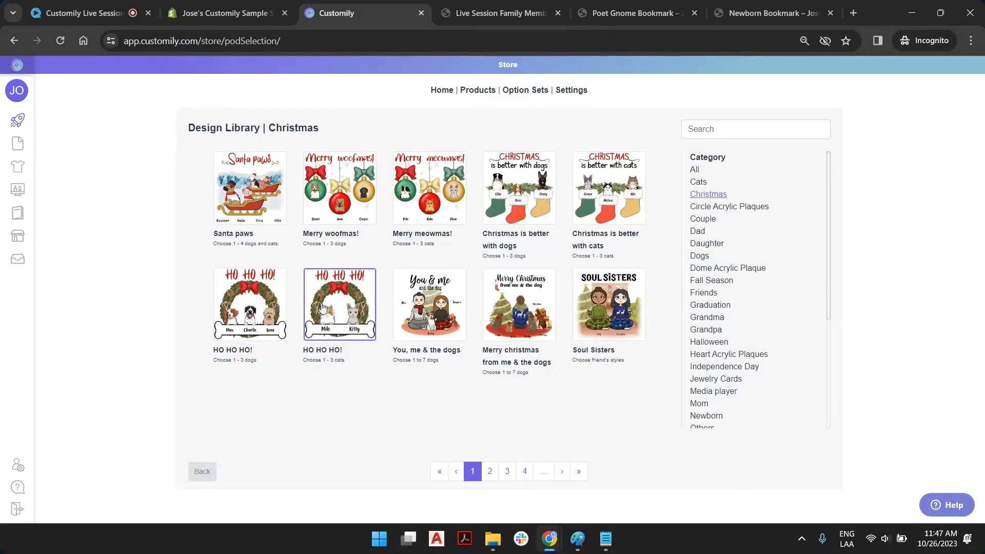
pyautogui.click(490, 471)
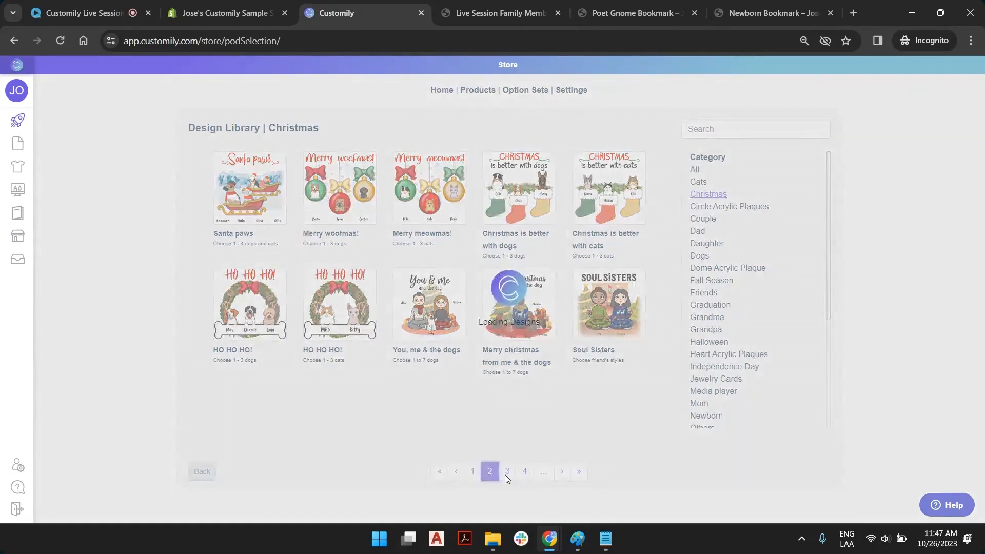
pyautogui.click(578, 471)
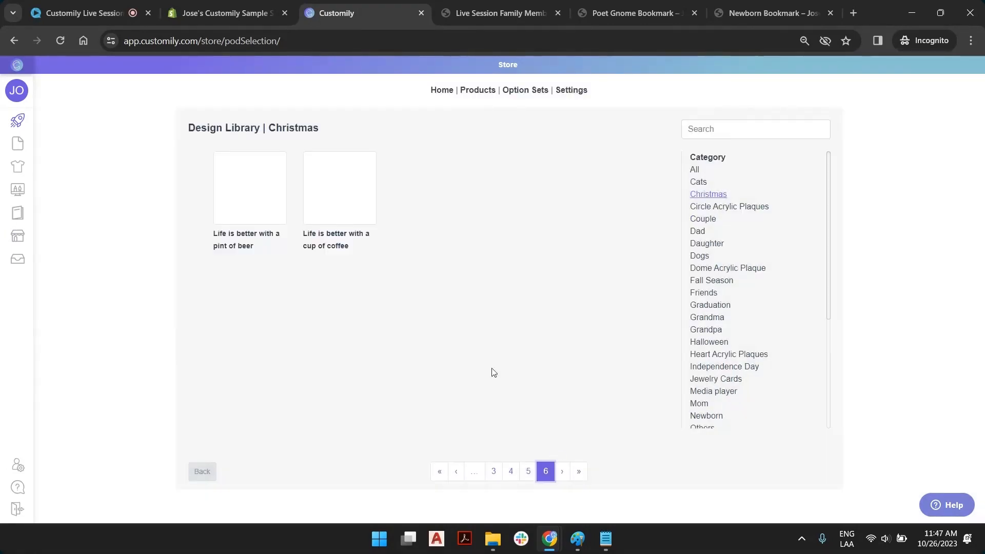
pyautogui.click(529, 472)
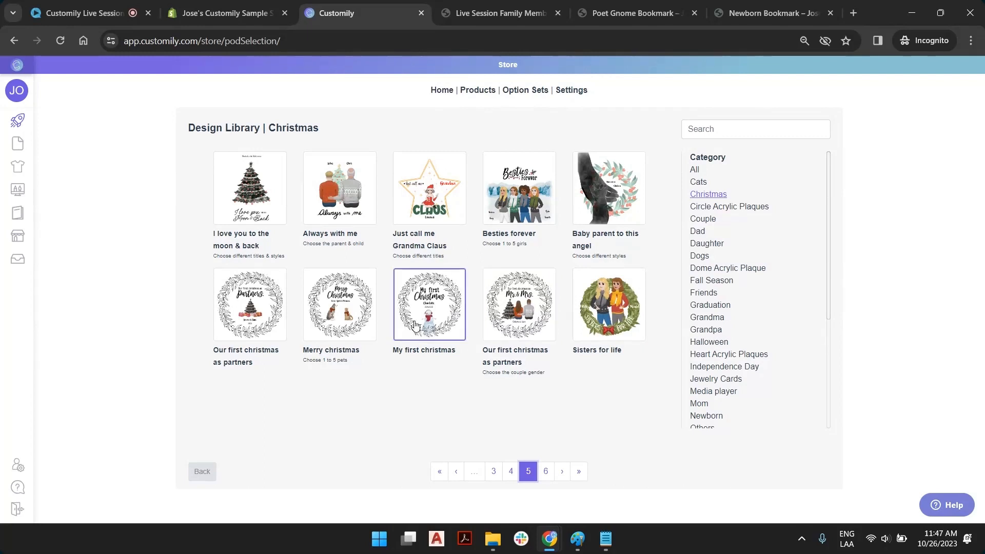
pyautogui.click(437, 302)
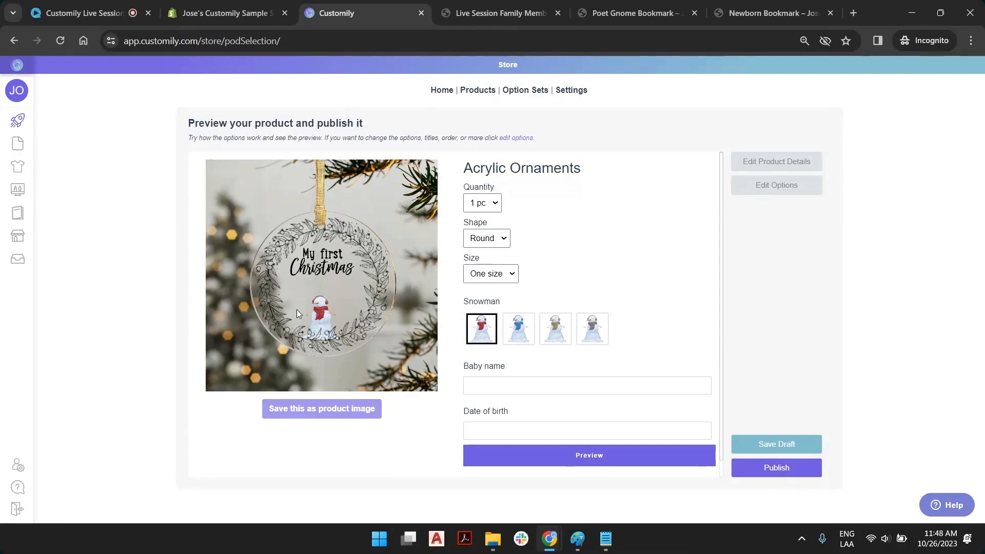
# Step: Set the product title to "My First Ornament Test" in the product details and save the product
pyautogui.click(772, 163)
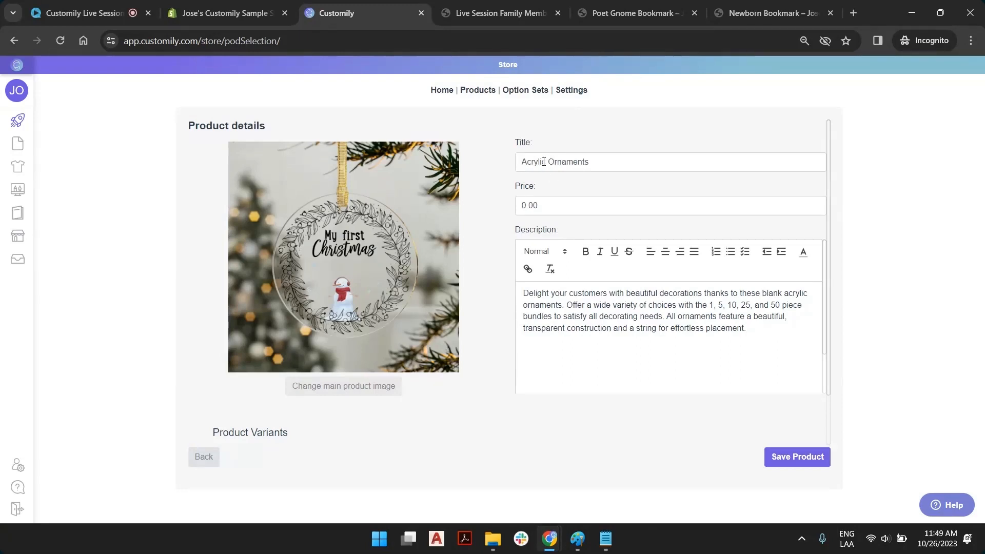
pyautogui.click(520, 162)
pyautogui.doubleClick(542, 162)
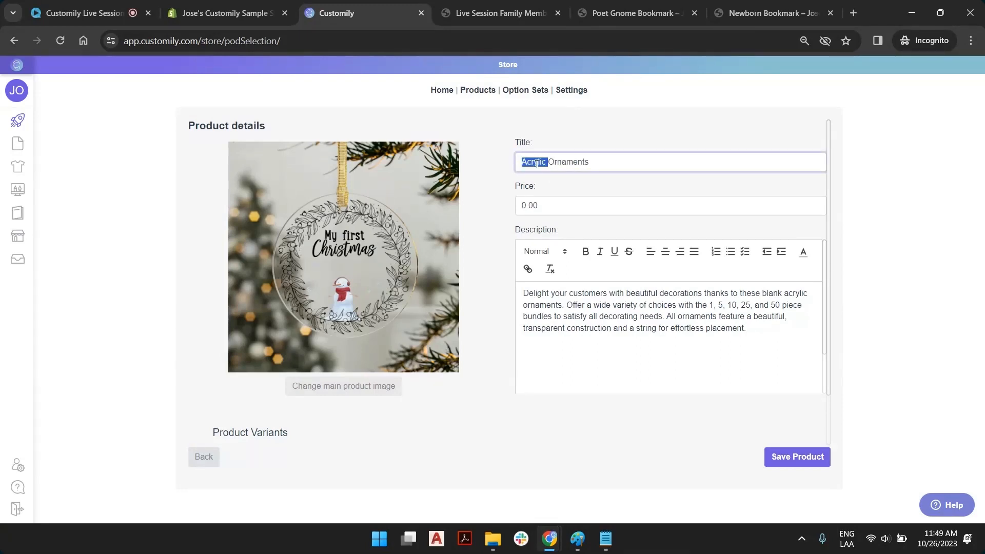
pyautogui.write('My ')
pyautogui.write('First')
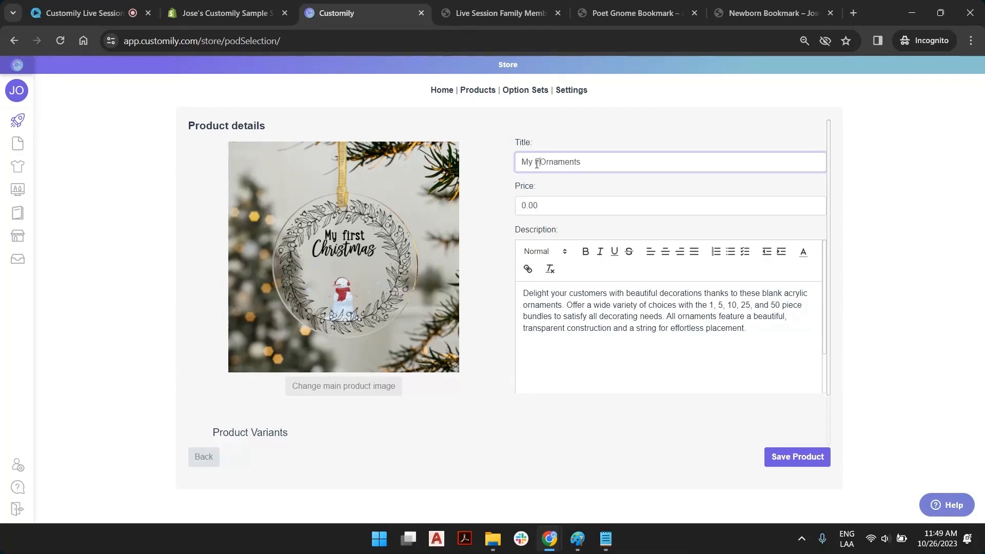
pyautogui.press('BackSpace')
pyautogui.click(631, 164)
pyautogui.write('Test')
pyautogui.click(798, 461)
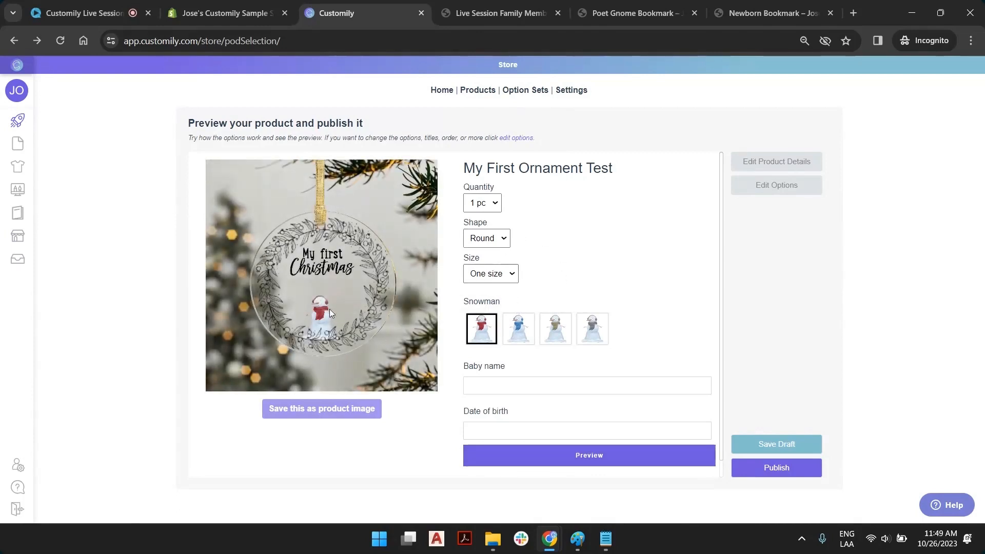
# Step: Select the green snowman option and fill in the baby name and date of birth for the ornament preview
pyautogui.click(519, 331)
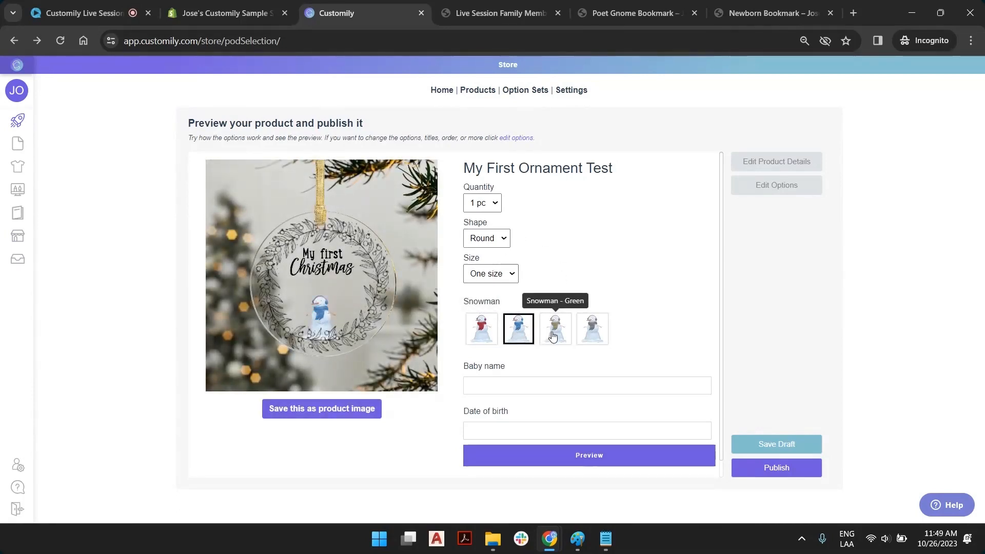
pyautogui.click(552, 337)
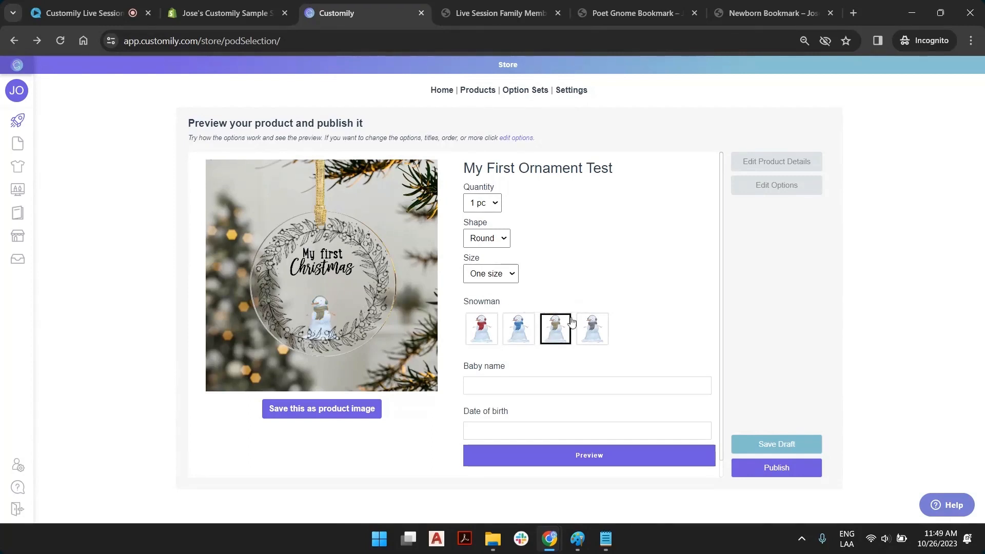
pyautogui.scroll(-1, 554, 349)
pyautogui.click(540, 369)
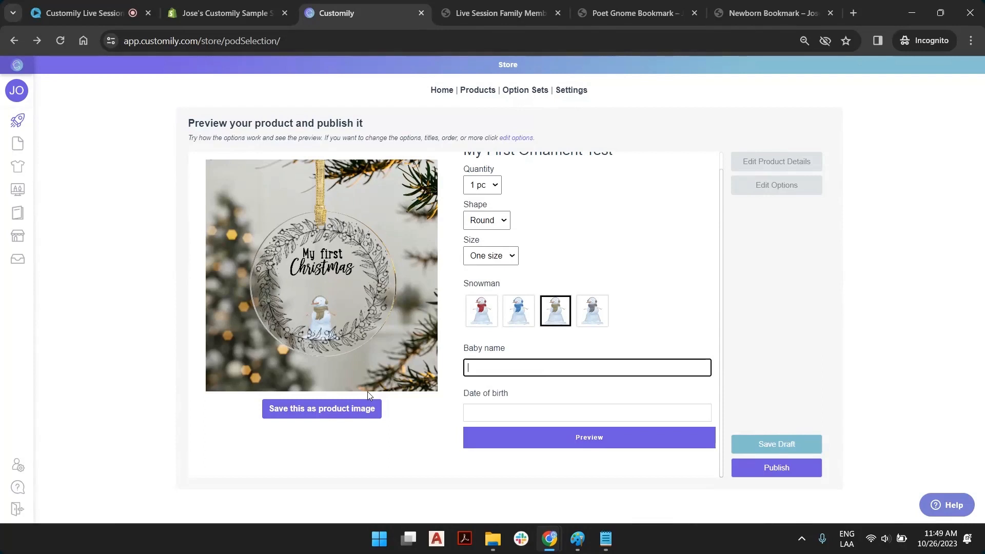
pyautogui.write('Terrance')
pyautogui.click(498, 412)
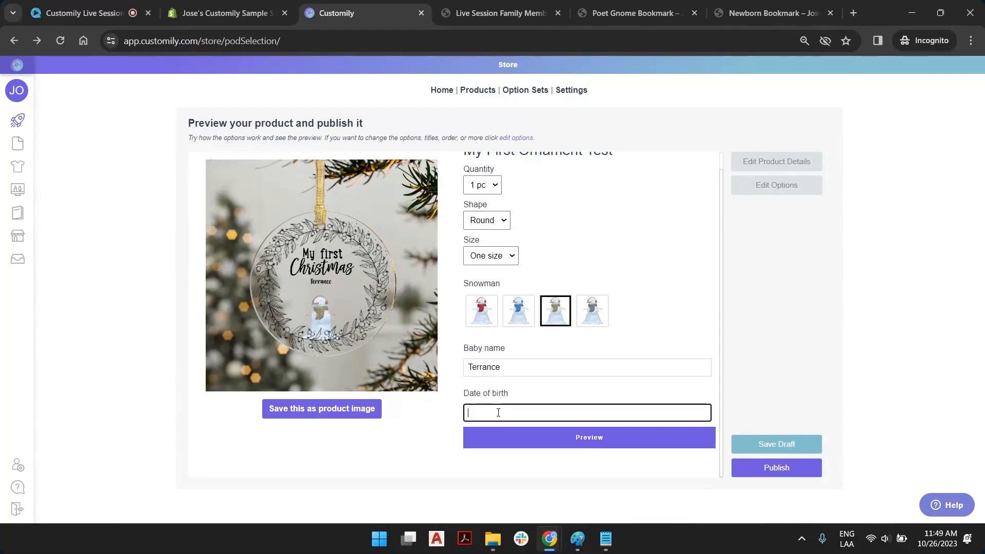
pyautogui.write('30')
pyautogui.write('N')
pyautogui.write('ov - 30 - 2015')
# Step: Save the personalized preview as the product image and save the product as a draft
pyautogui.click(334, 408)
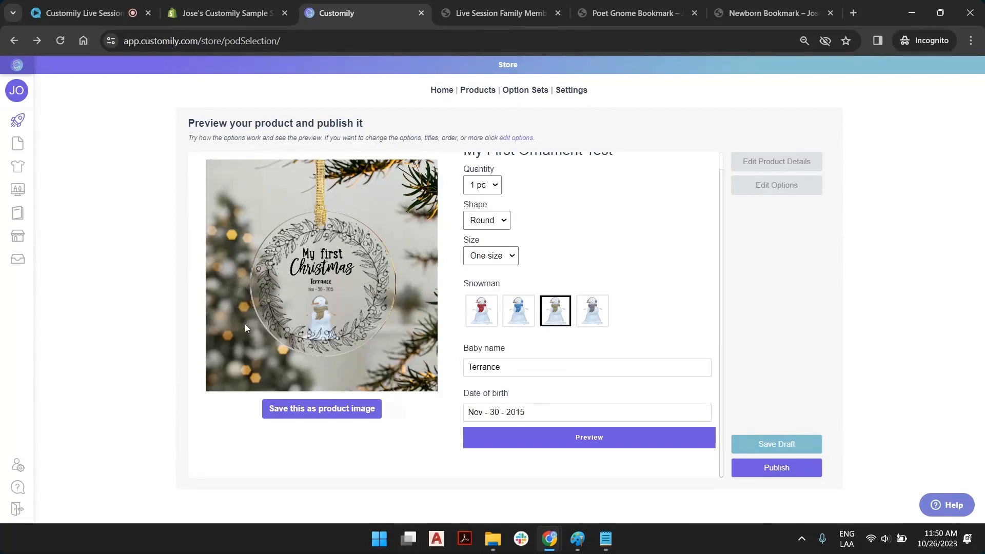
pyautogui.click(771, 444)
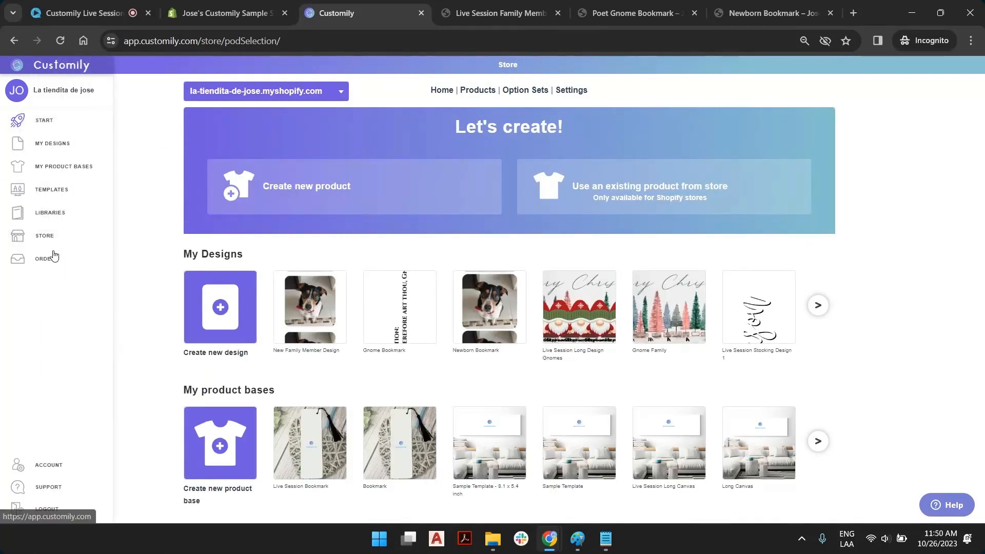
# Step: Search the store's product list for "test" and open My First Ornament Test
pyautogui.click(58, 242)
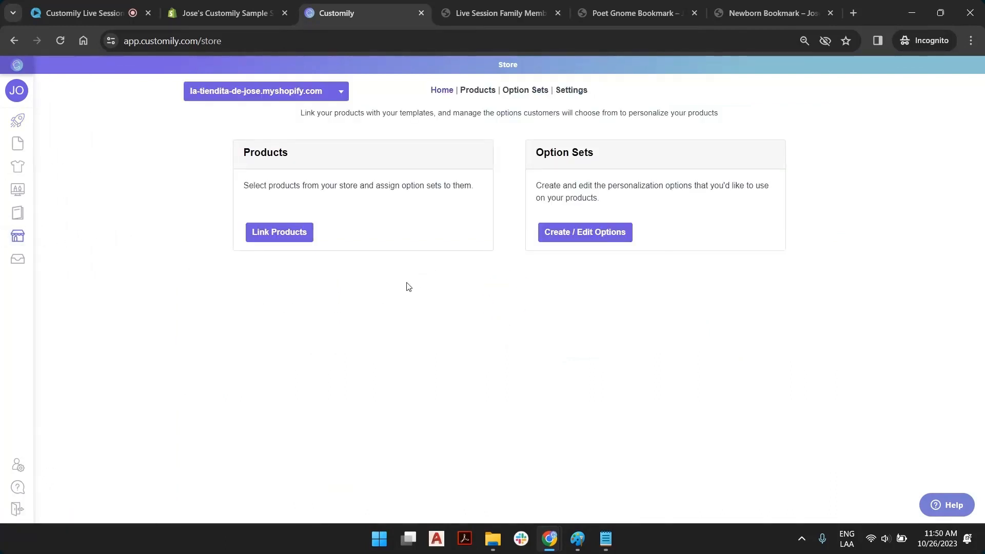
pyautogui.moveTo(536, 150); pyautogui.dragTo(606, 154)
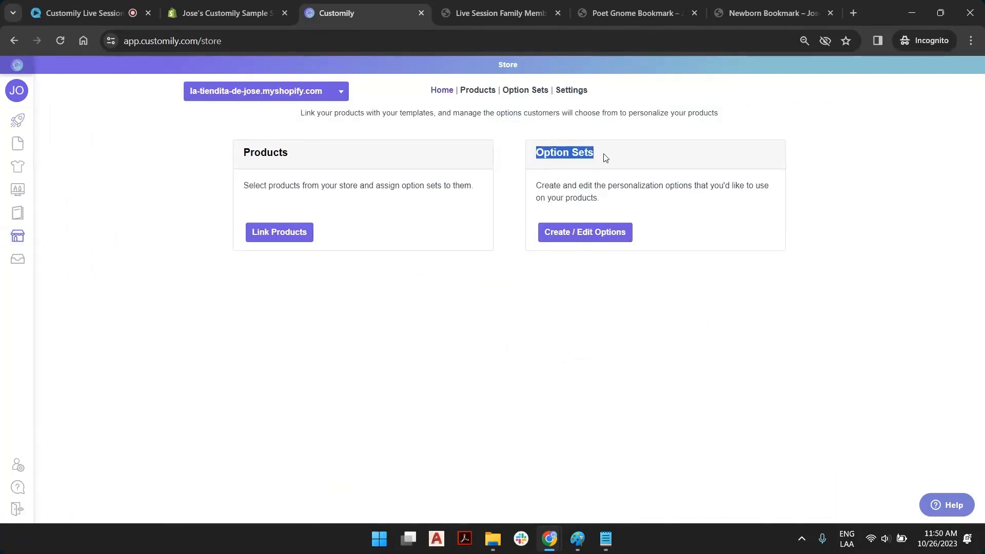
pyautogui.moveTo(291, 168); pyautogui.dragTo(222, 159)
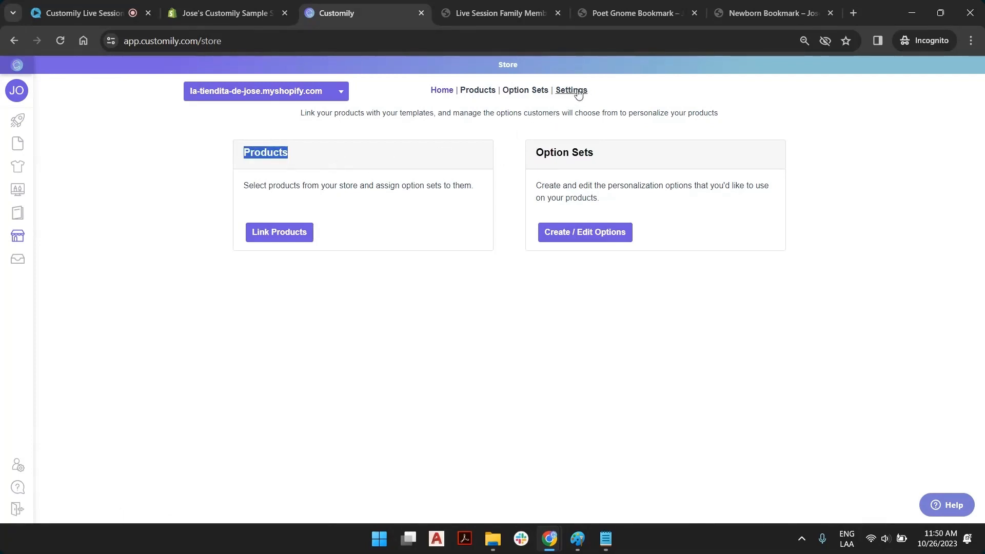
pyautogui.click(475, 94)
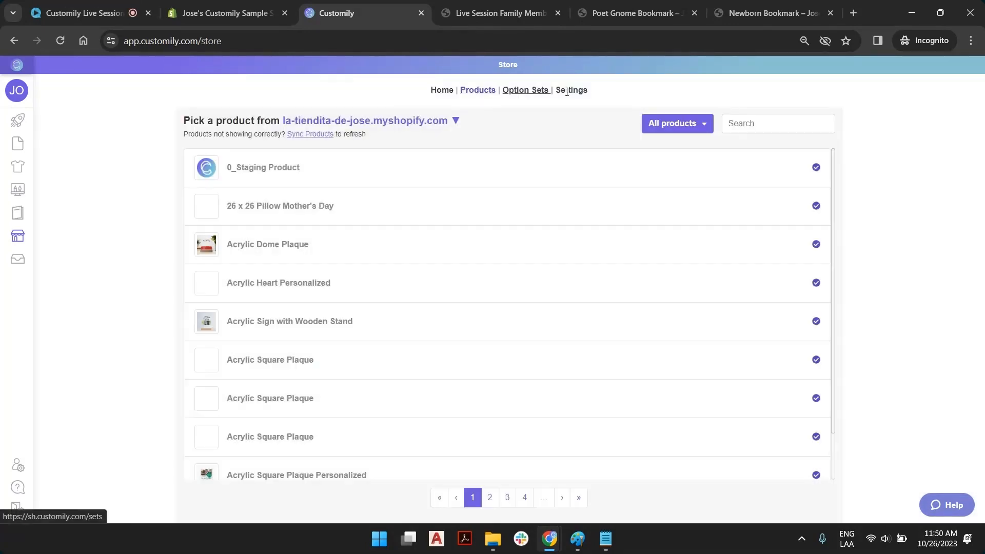
pyautogui.click(747, 125)
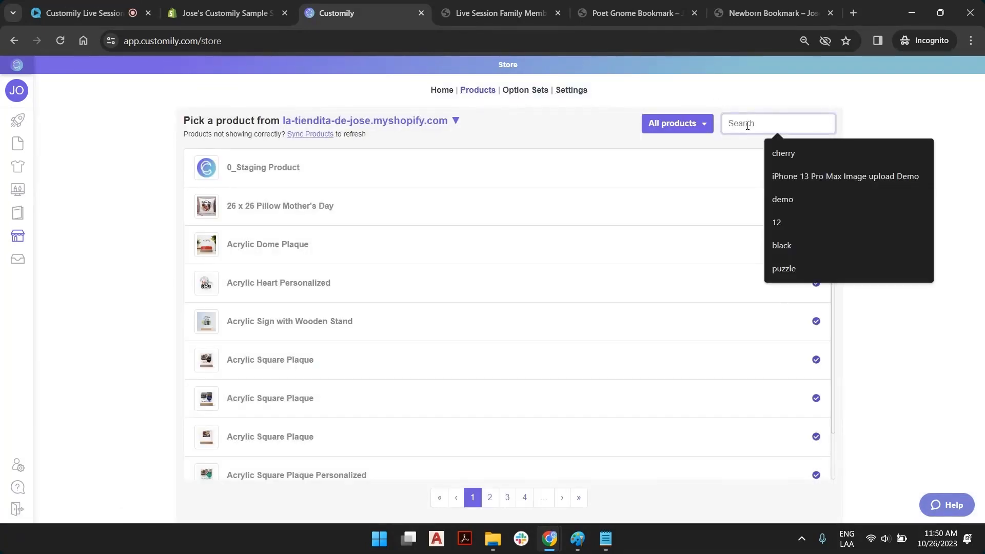
pyautogui.write('testy')
pyautogui.press('BackSpace')
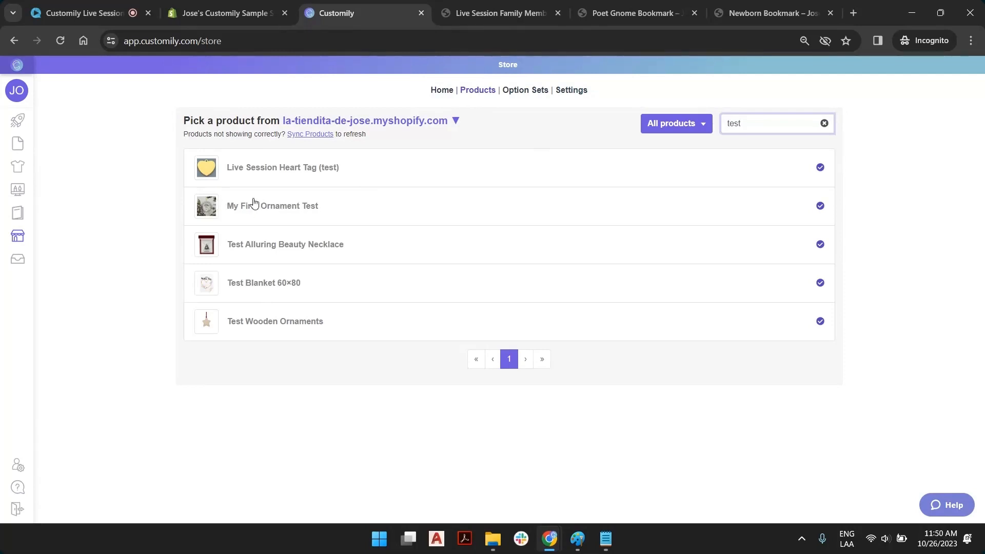
pyautogui.click(281, 207)
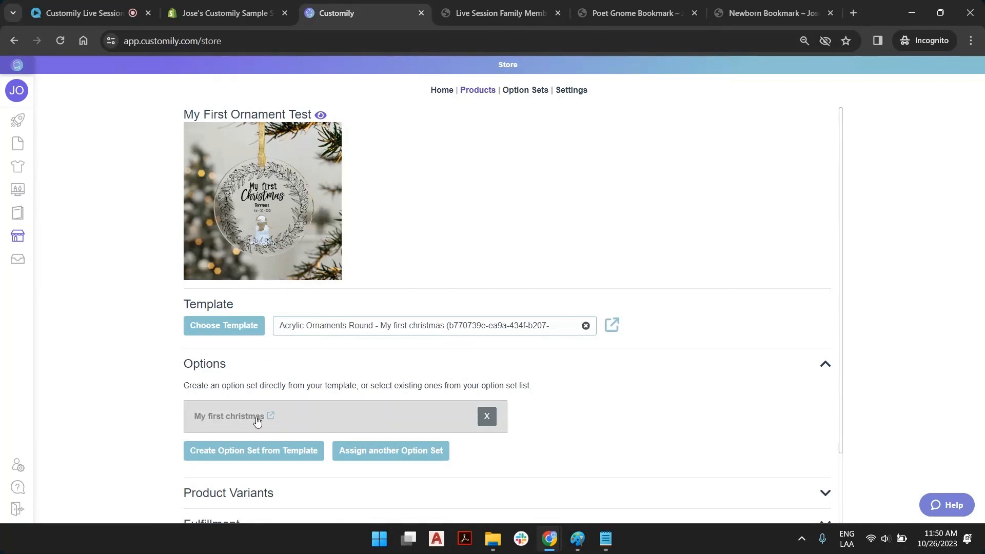
# Step: Open the product's linked template, "Acrylic Ornaments Round - My first christmas", for editing
pyautogui.click(613, 325)
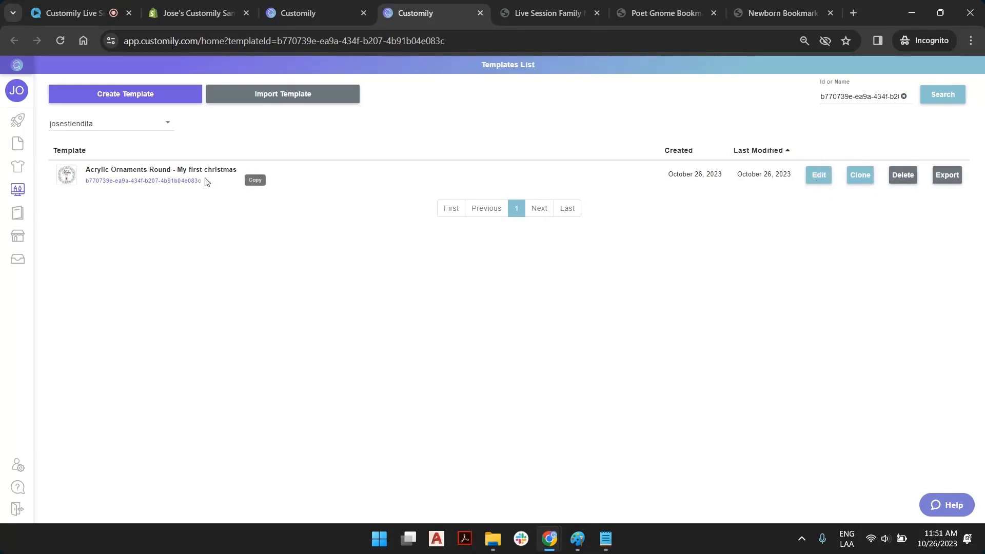
pyautogui.click(819, 175)
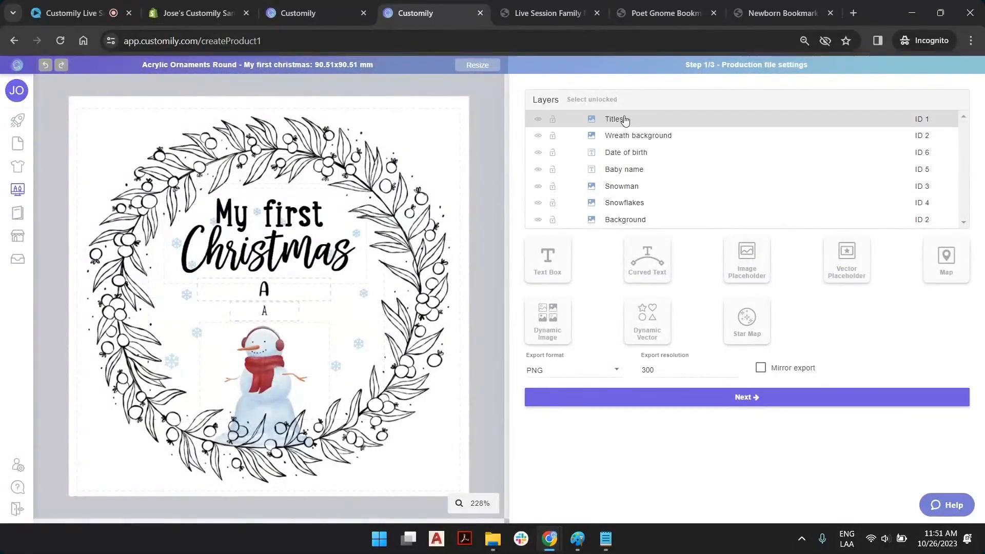
# Step: Examine the ornament template's layers, from Titles down to Background, to see what each one covers on the canvas
pyautogui.click(625, 119)
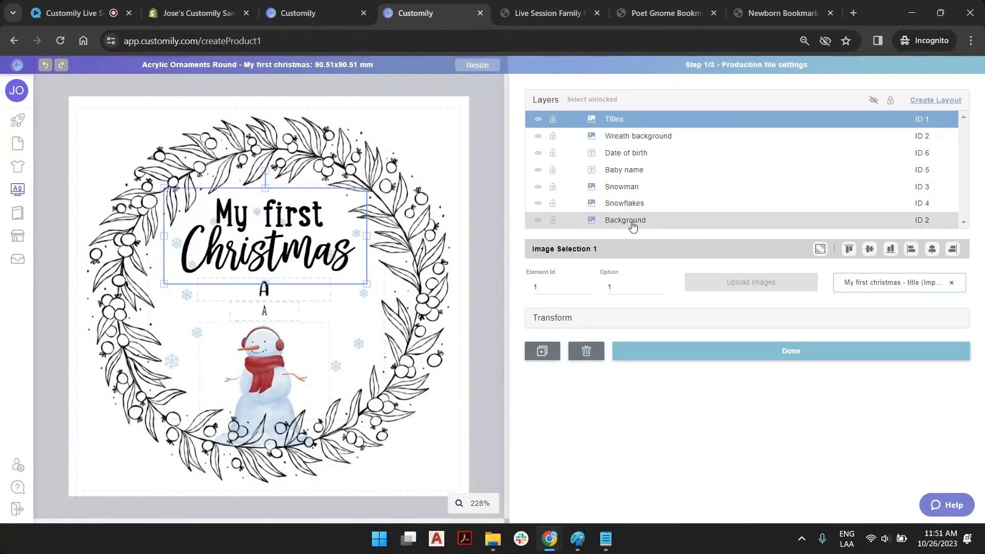
pyautogui.keyDown('shift'); pyautogui.click(633, 224); pyautogui.keyUp('shift')
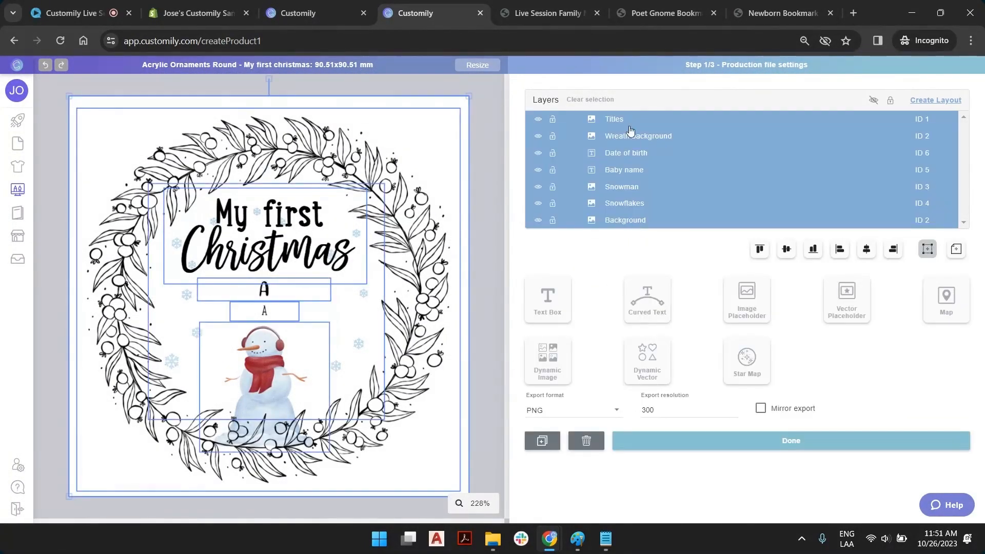
pyautogui.click(636, 225)
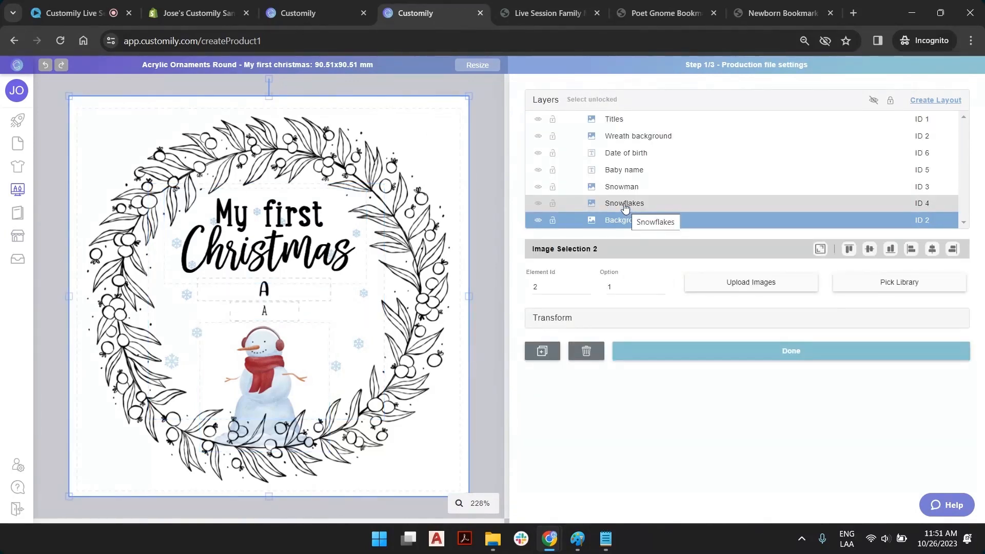
pyautogui.click(539, 224)
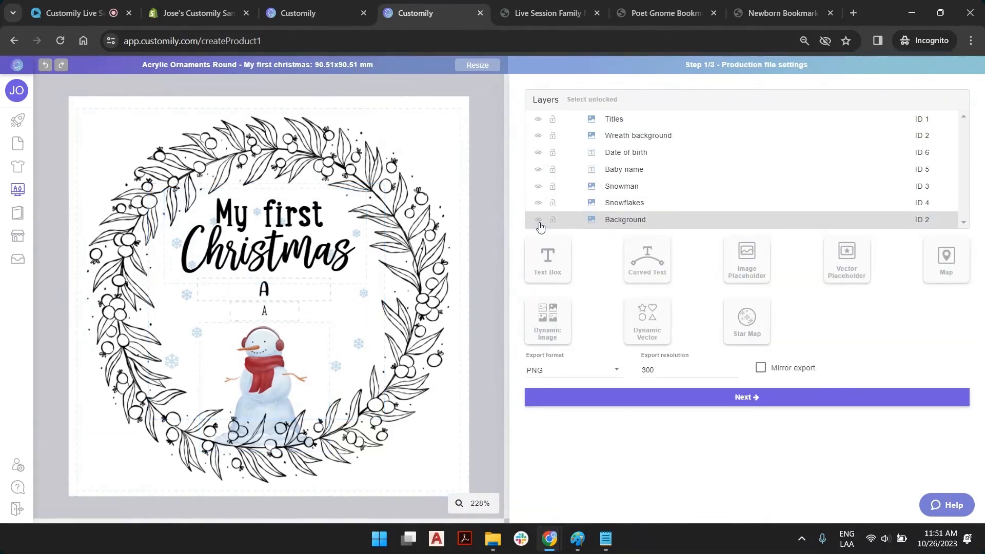
pyautogui.click(625, 222)
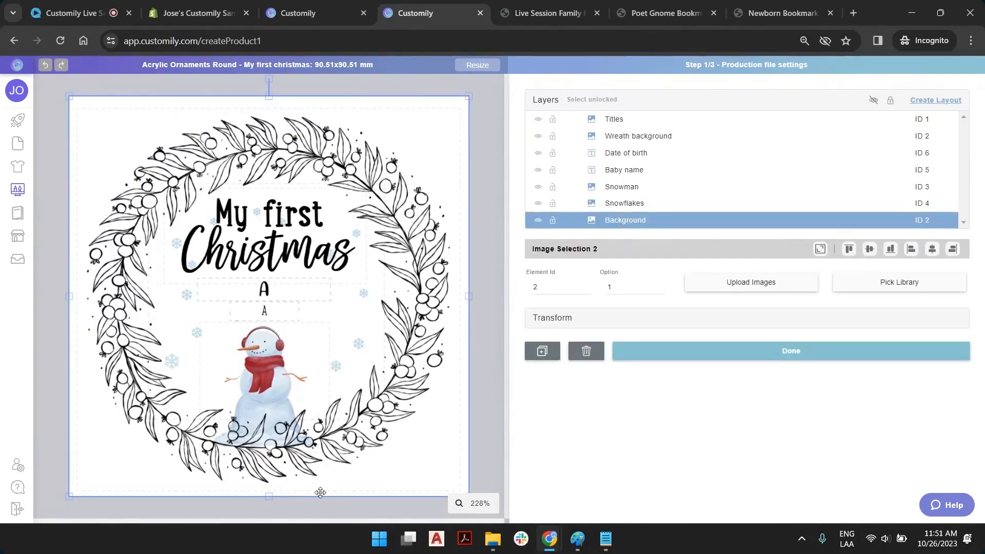
pyautogui.click(628, 204)
pyautogui.click(623, 188)
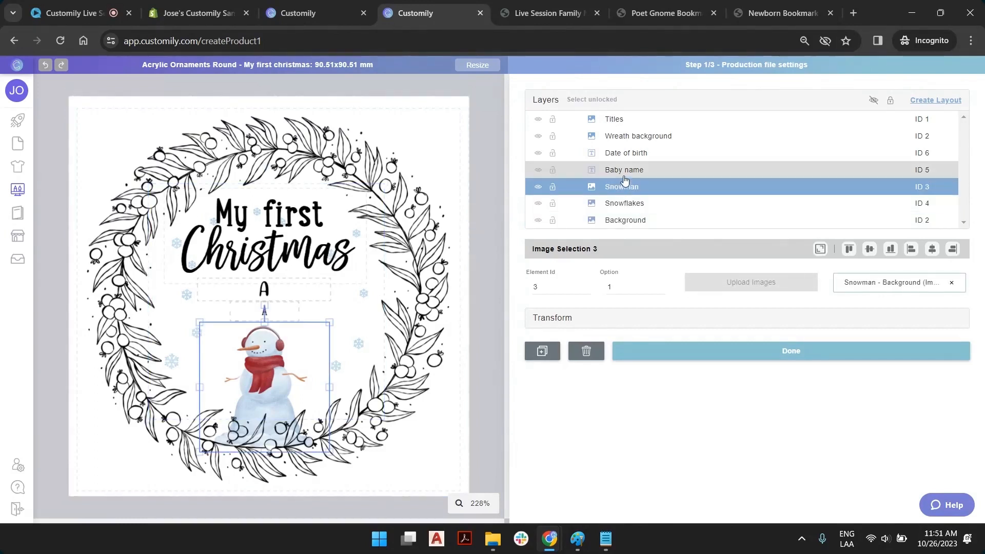
pyautogui.click(624, 169)
pyautogui.click(624, 151)
pyautogui.click(624, 136)
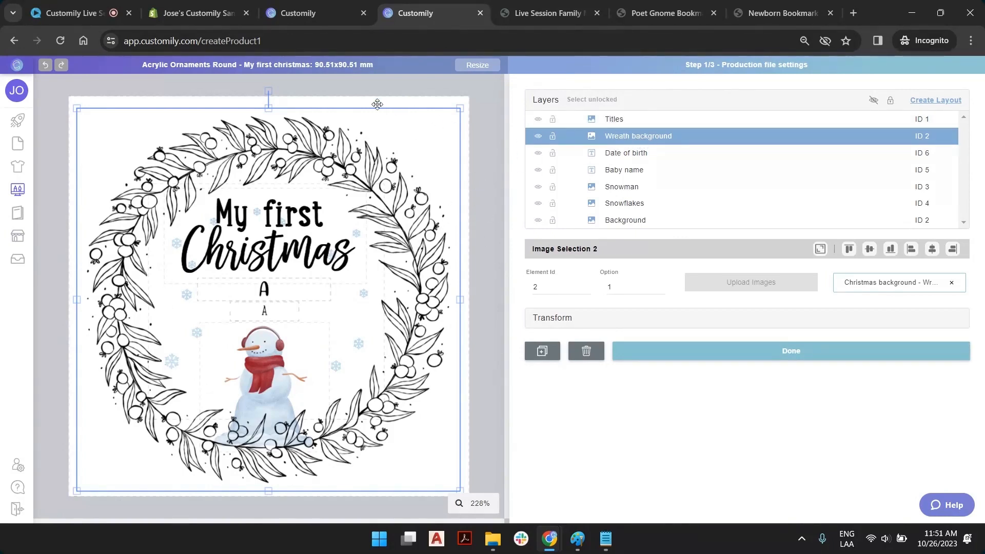
pyautogui.click(623, 221)
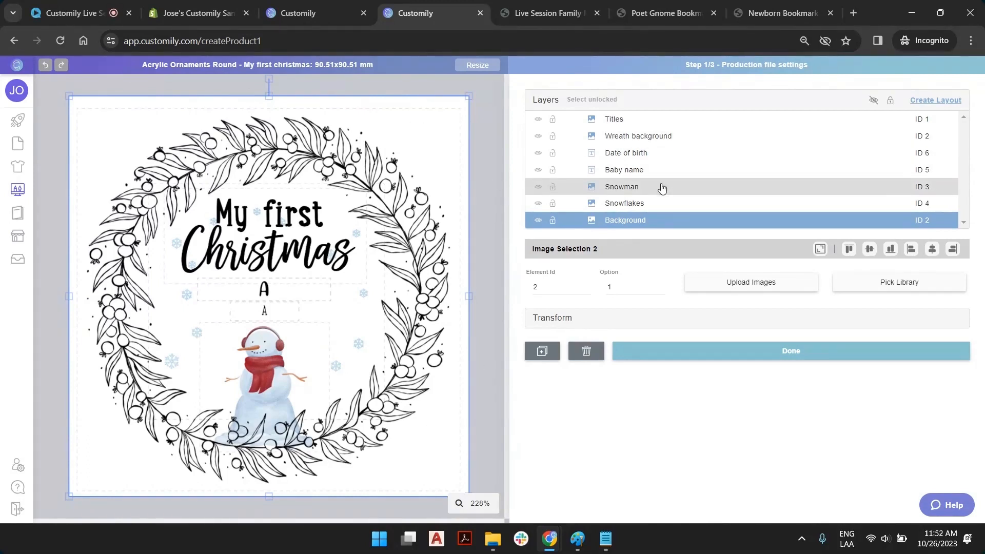
# Step: Scale down the Titles through Snowflakes layers together, excluding Background, to leave a wider margin around the wreath design
pyautogui.click(625, 210)
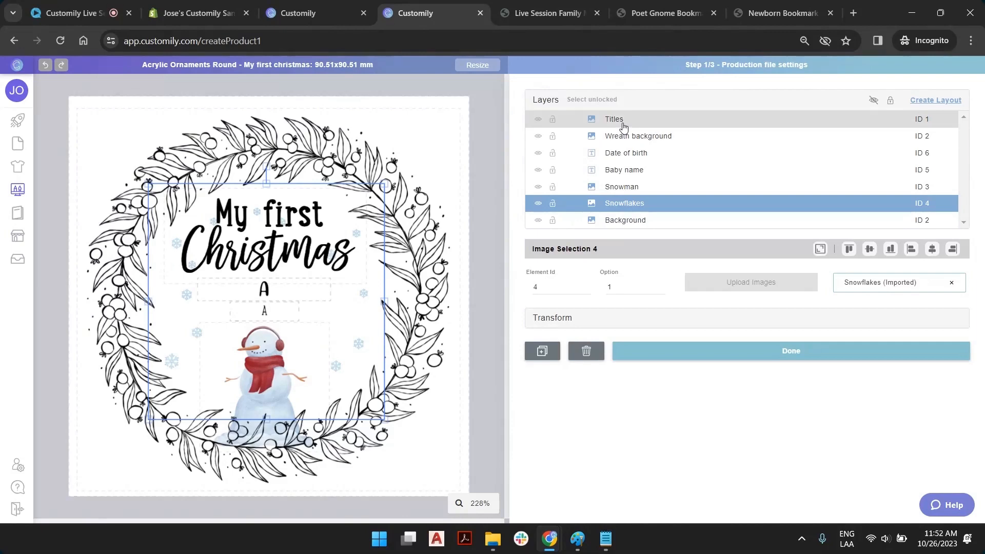
pyautogui.keyDown('shift'); pyautogui.click(618, 119); pyautogui.keyUp('shift')
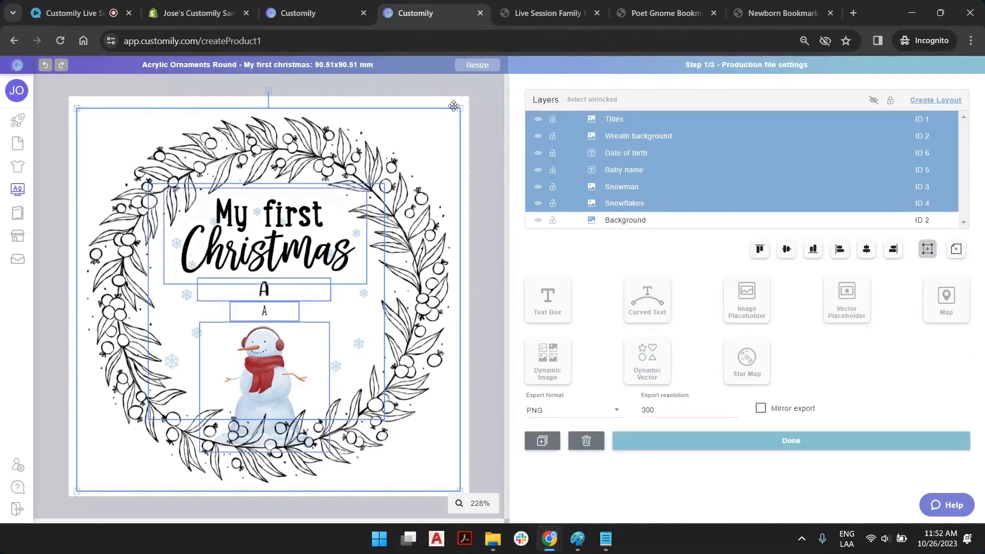
pyautogui.click(622, 206)
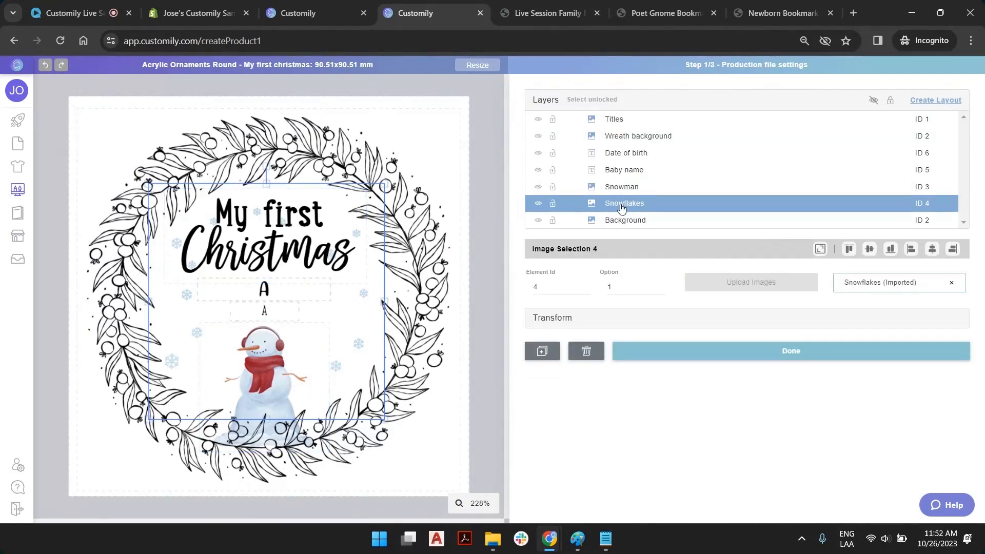
pyautogui.keyDown('shift'); pyautogui.click(616, 123); pyautogui.keyUp('shift')
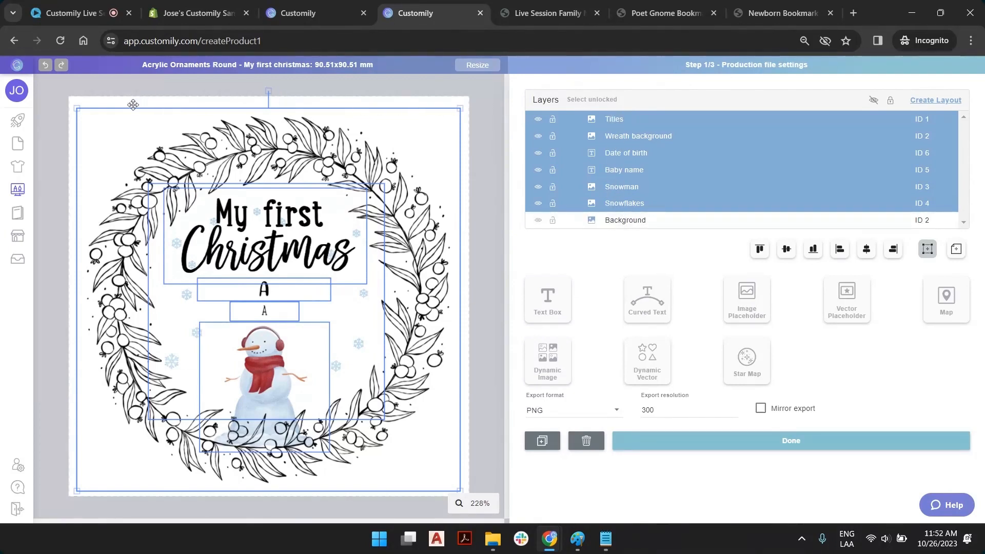
pyautogui.moveTo(76, 108); pyautogui.dragTo(76, 109)
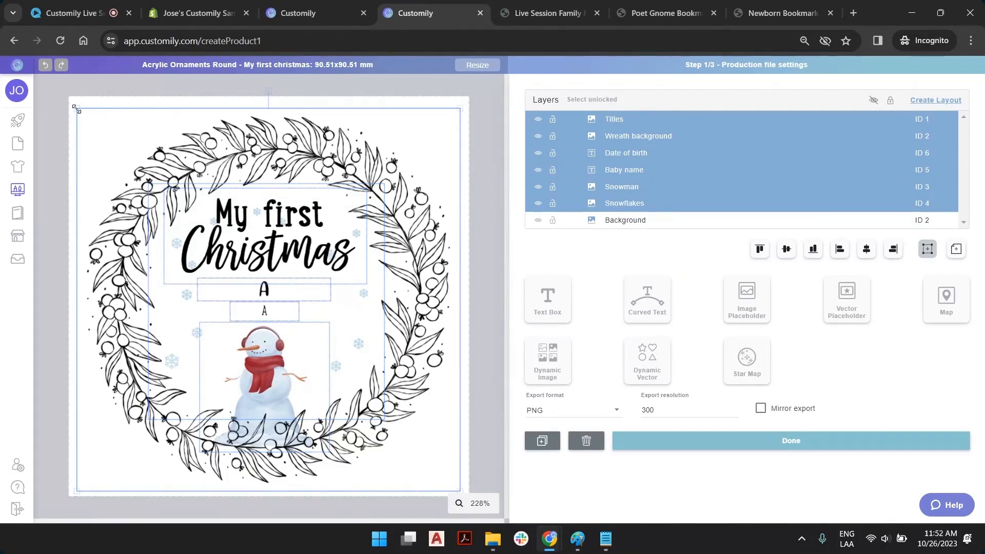
pyautogui.moveTo(76, 108); pyautogui.dragTo(125, 87)
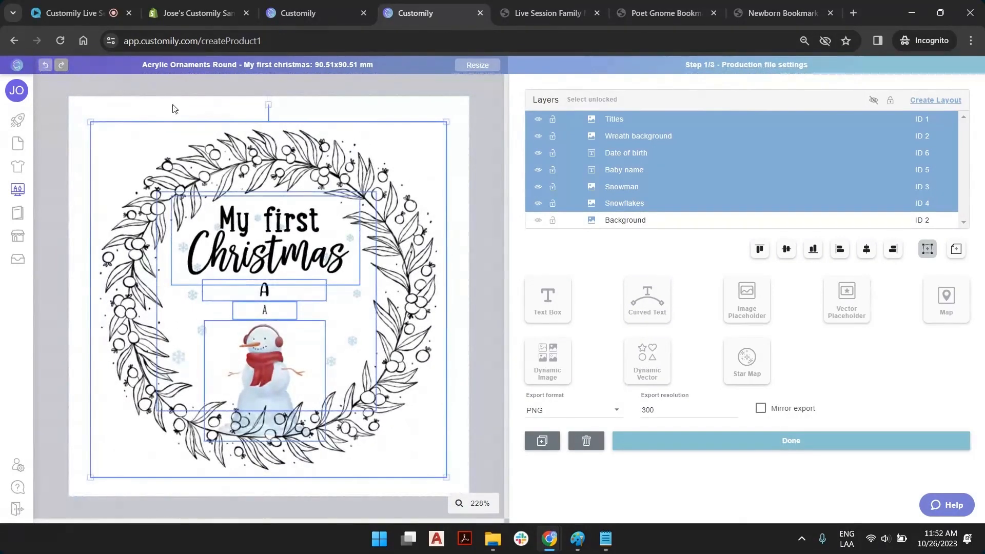
pyautogui.click(305, 101)
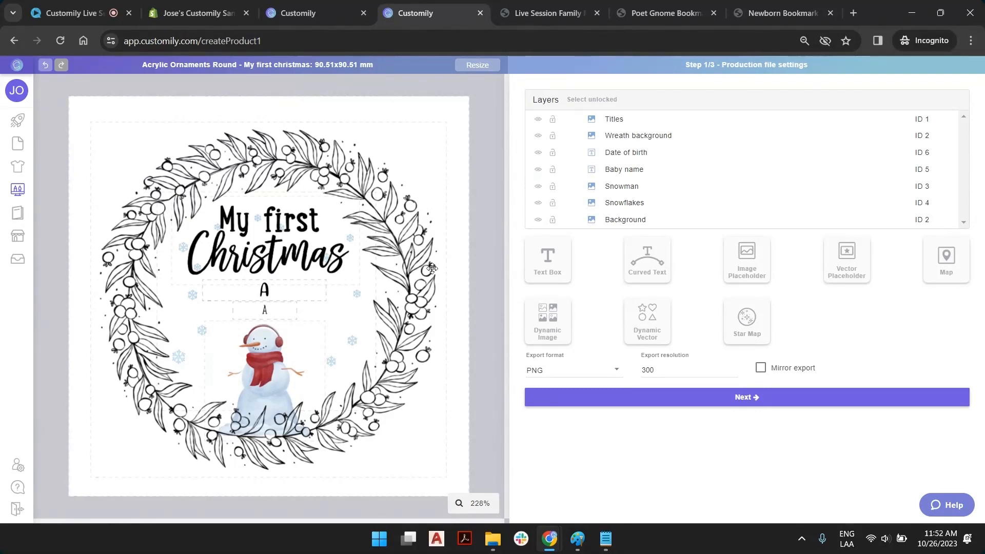
# Step: Search the web for "printify acrylic ornament" in a new browser tab and open Printify's Personalized Holiday Ornaments result
pyautogui.click(852, 11)
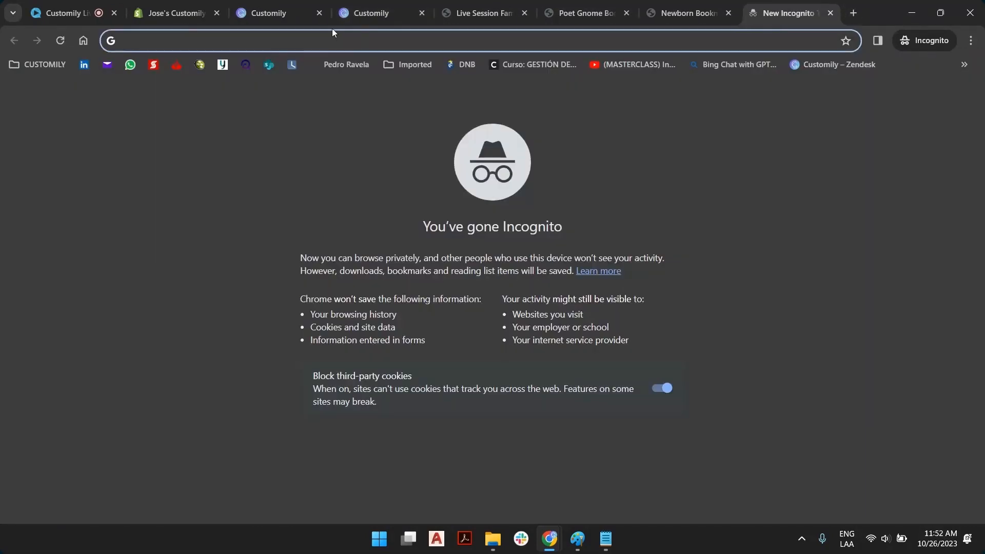
pyautogui.write('print')
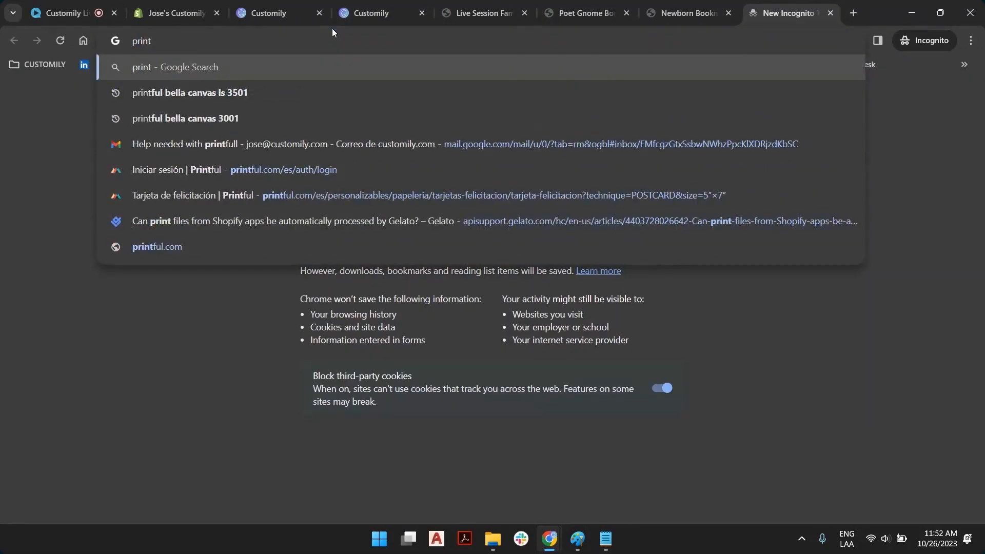
pyautogui.write('ify acryl')
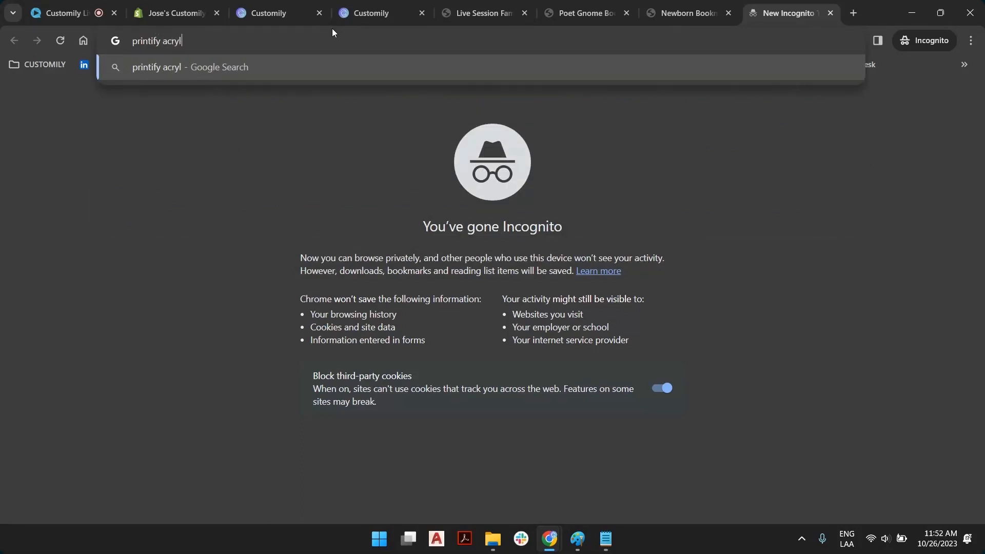
pyautogui.write('ic ornament')
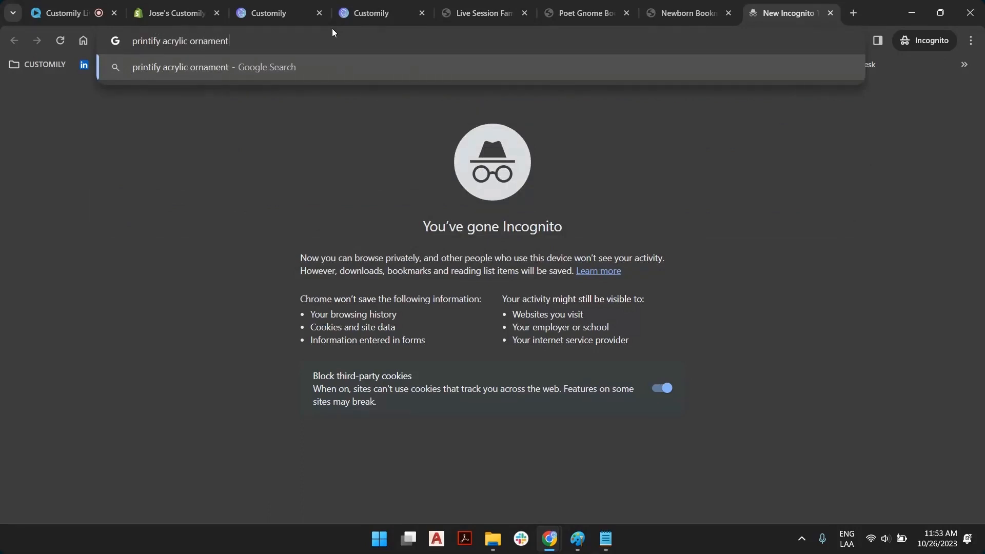
pyautogui.press('Return')
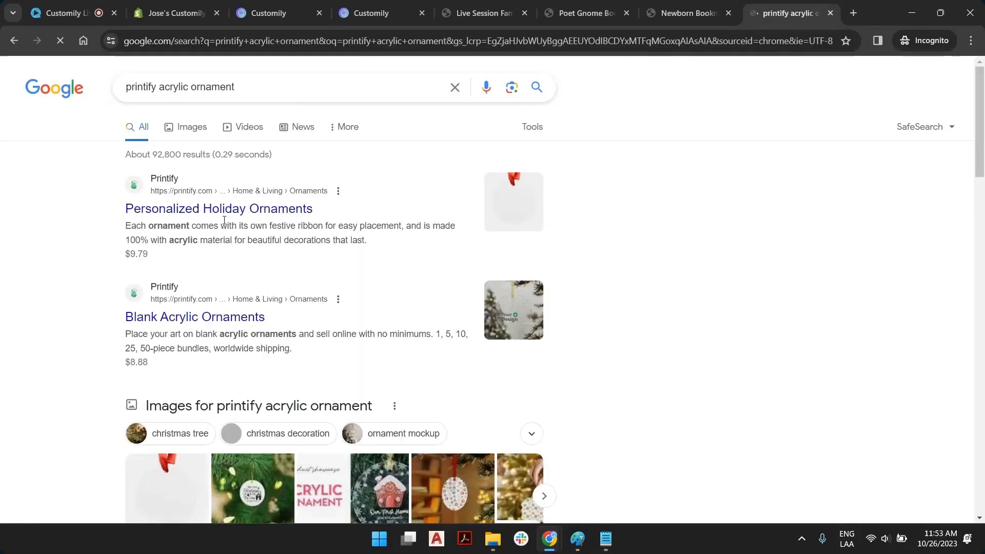
pyautogui.click(224, 210)
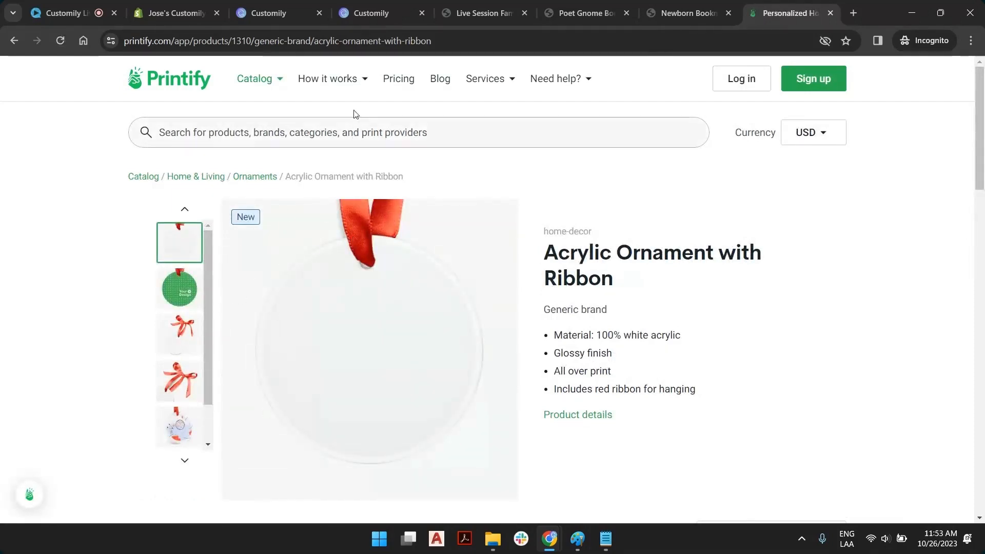
# Step: Search the Printify catalog for "acrylic ornament" and open the Acrylic Ornaments product by Generic brand
pyautogui.click(304, 143)
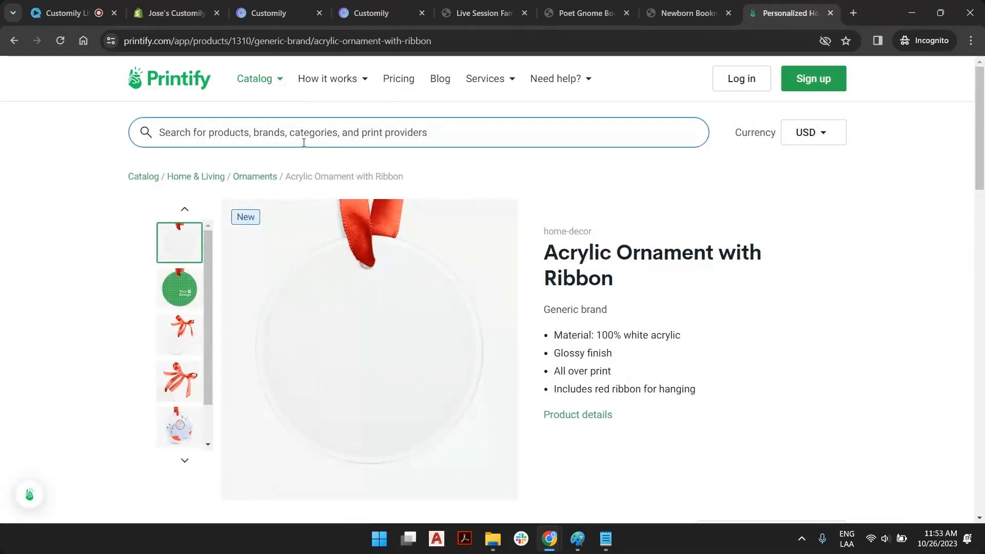
pyautogui.write('acrylic ')
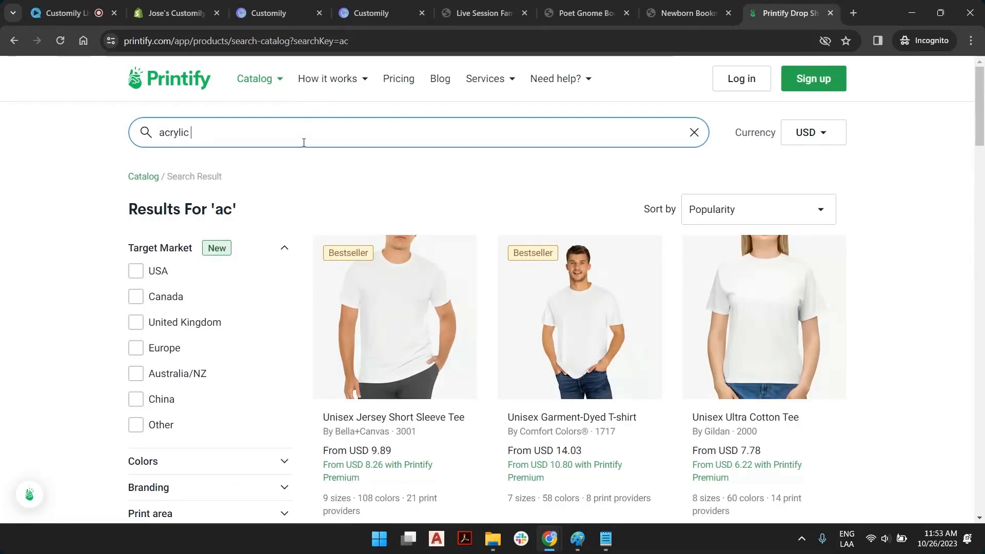
pyautogui.write('ornament')
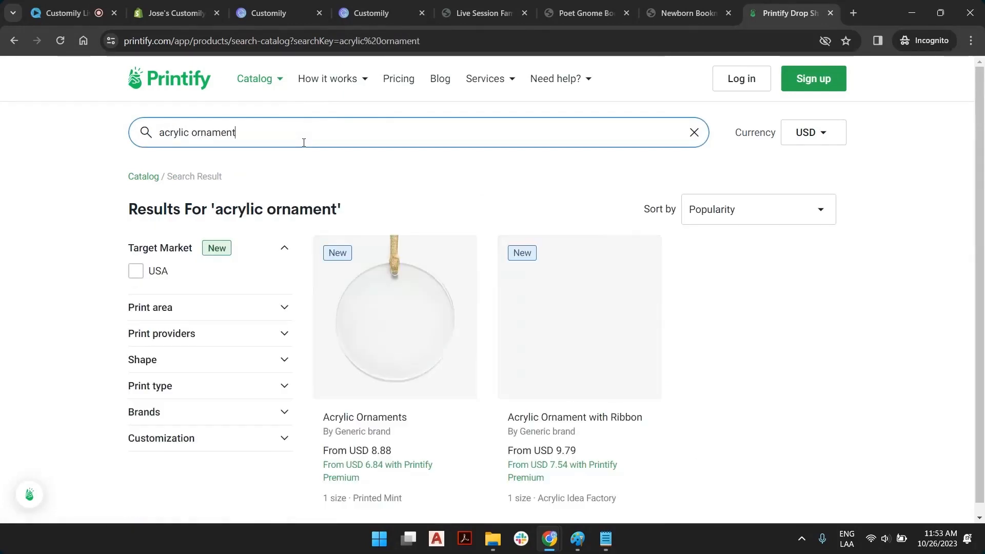
pyautogui.scroll(-1, 516, 197)
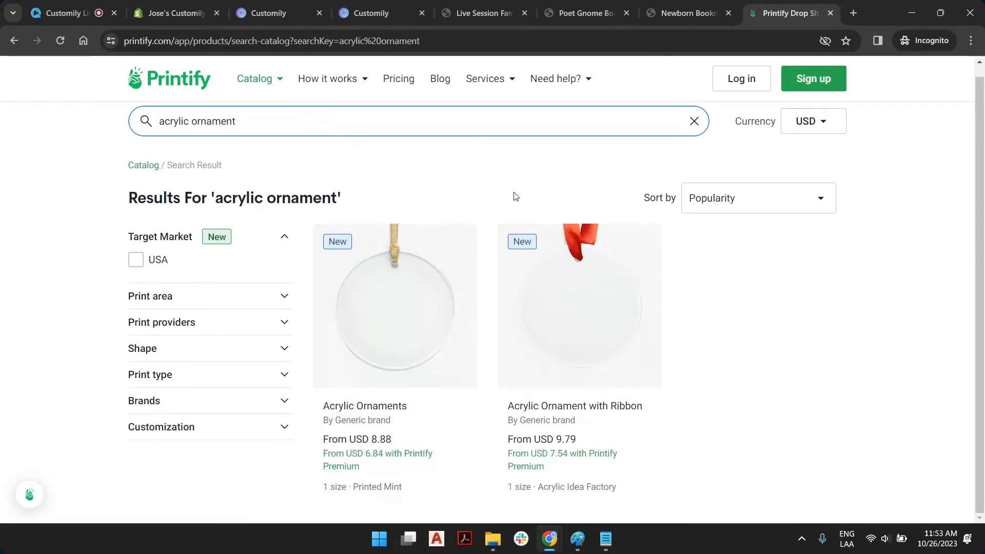
pyautogui.click(419, 285)
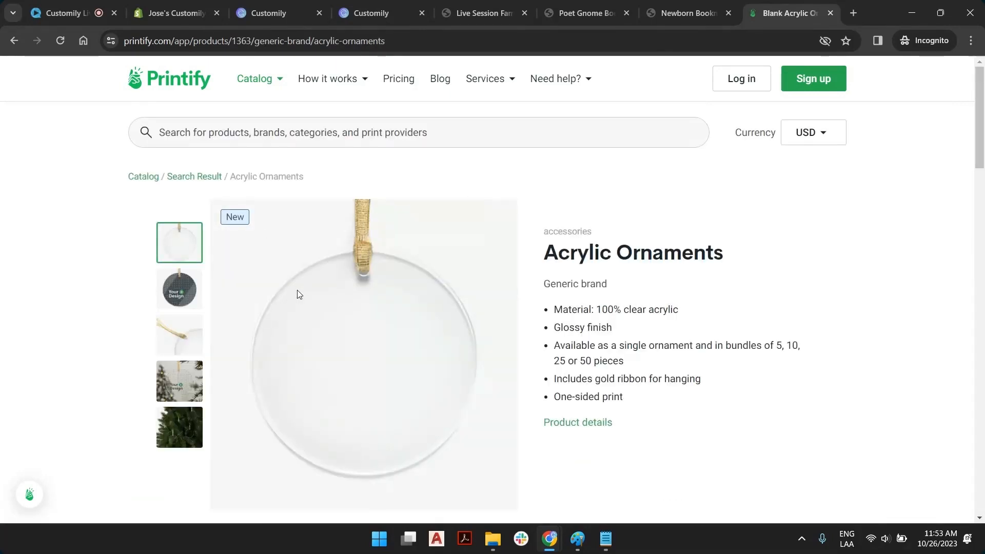
# Step: Start designing the Acrylic Ornaments with provider Printed Mint, dismiss the design guidelines, and check the safe area and print area size
pyautogui.scroll(-5, 651, 280)
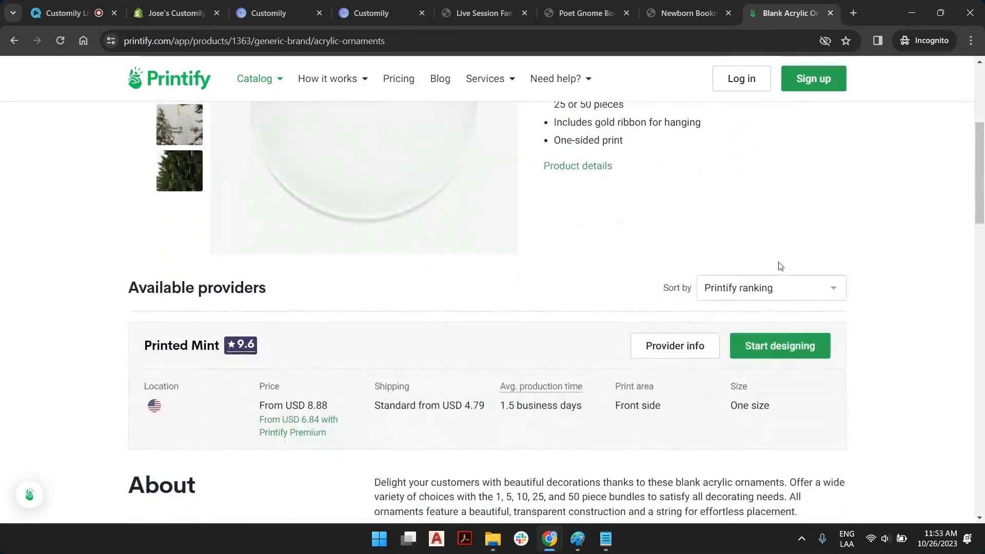
pyautogui.click(779, 349)
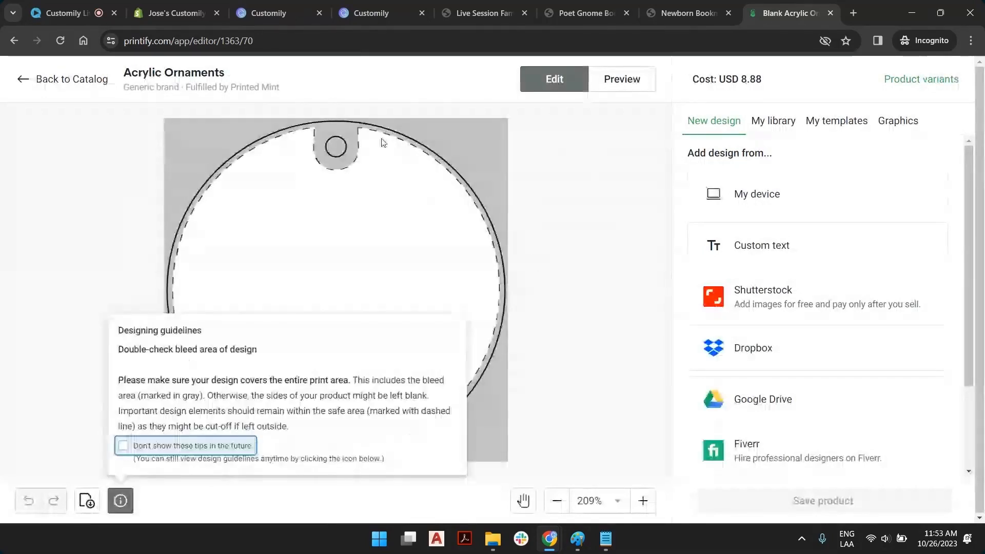
pyautogui.click(590, 235)
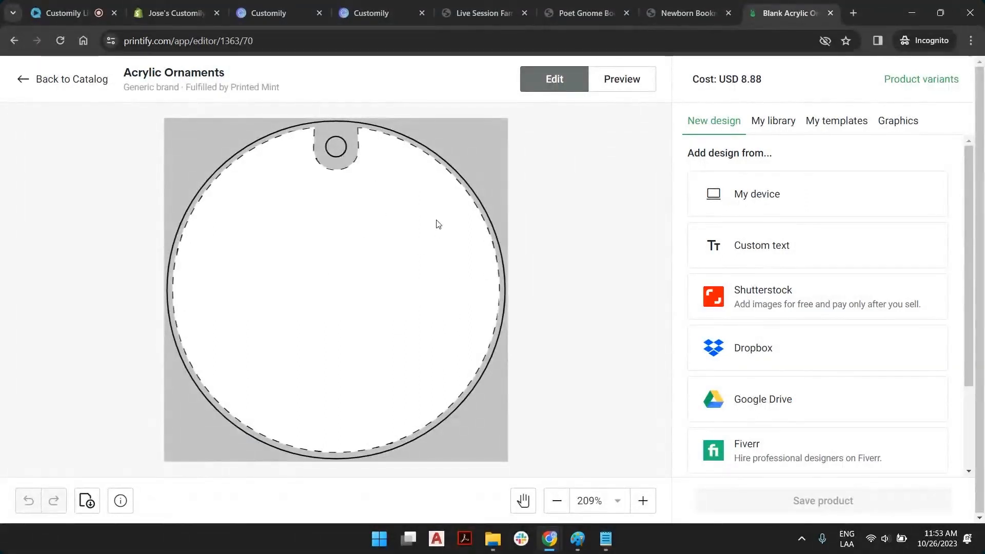
pyautogui.scroll(-1, 875, 334)
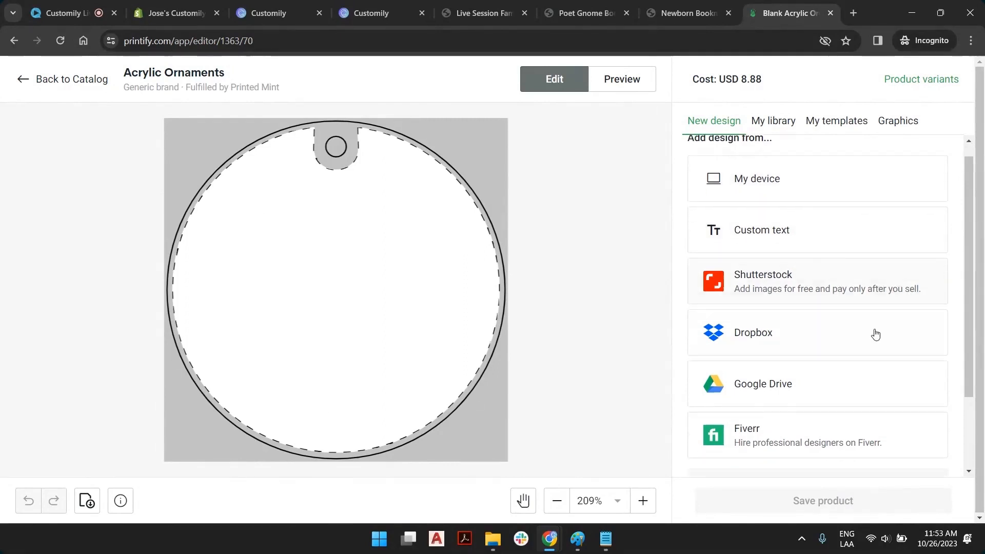
pyautogui.scroll(-2, 875, 335)
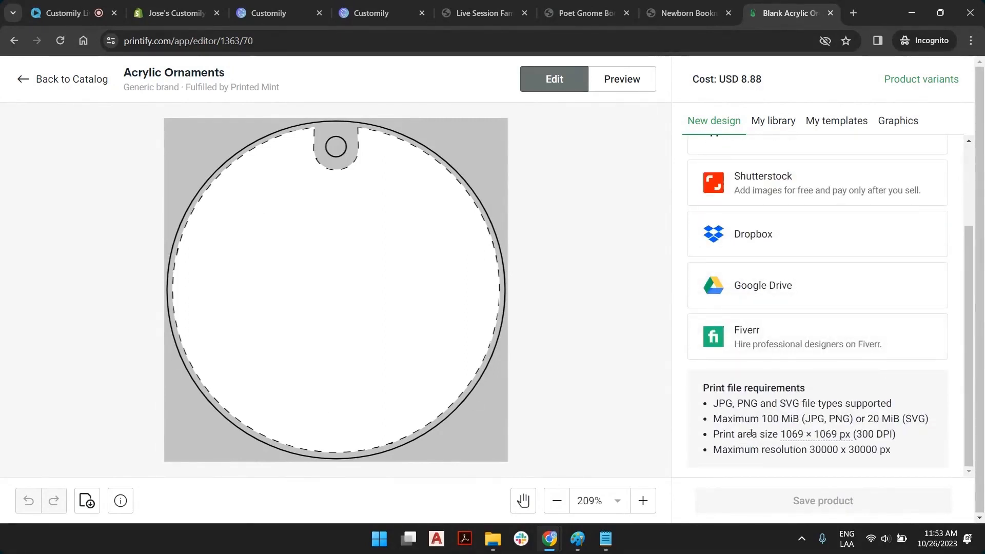
pyautogui.moveTo(760, 434); pyautogui.dragTo(889, 436)
pyautogui.click(862, 445)
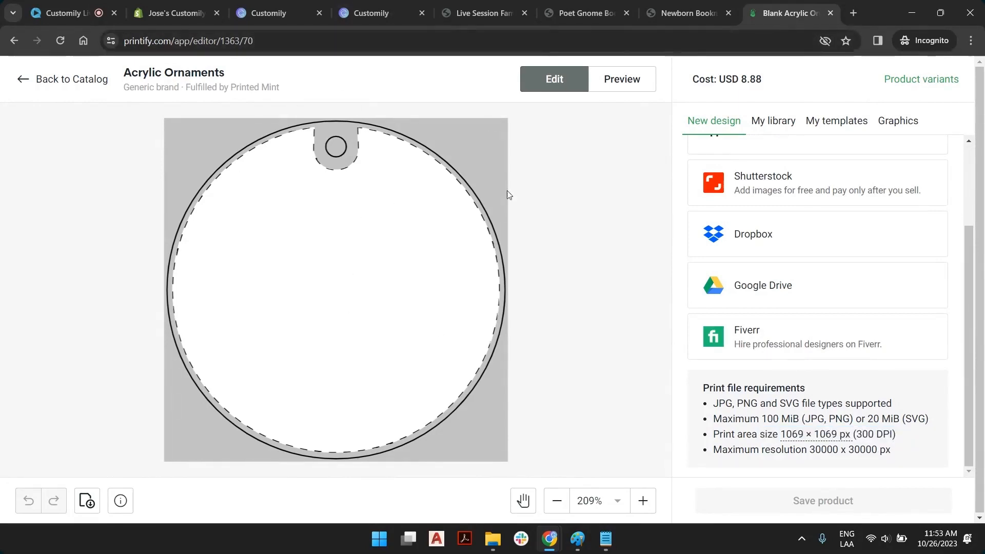
# Step: Return to the Customily template, undo the last layer scaling, and scale the Titles through Snowflakes layers down further inside the production canvas
pyautogui.click(274, 13)
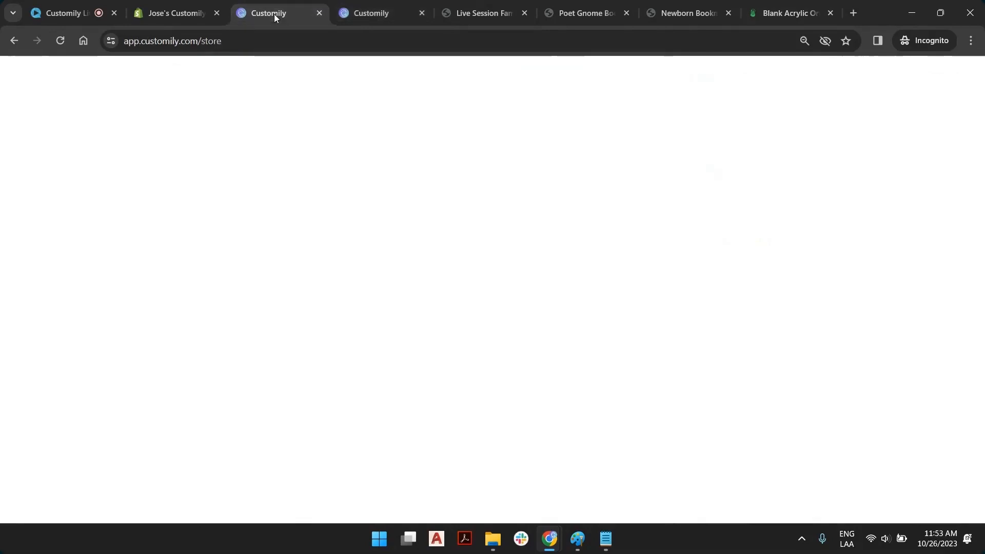
pyautogui.click(362, 13)
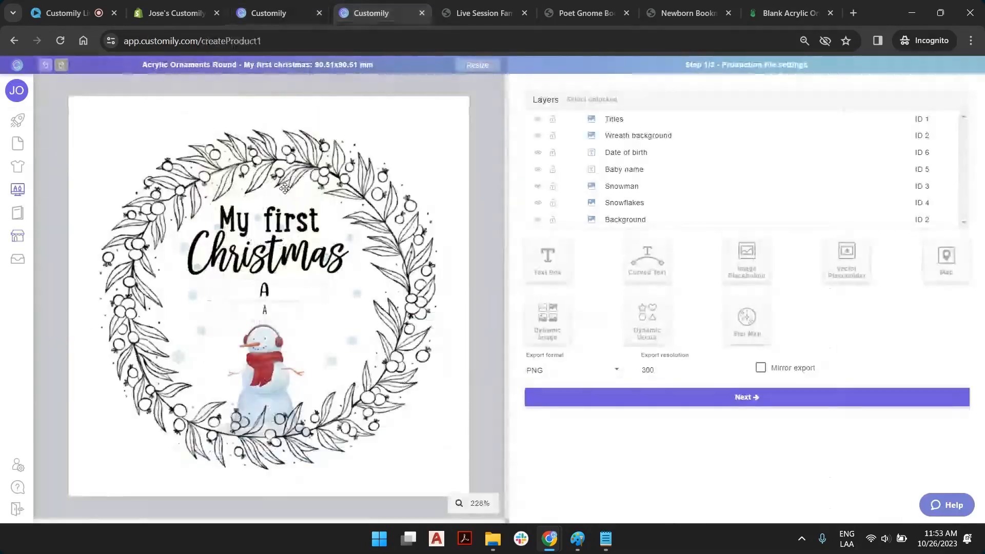
pyautogui.click(45, 67)
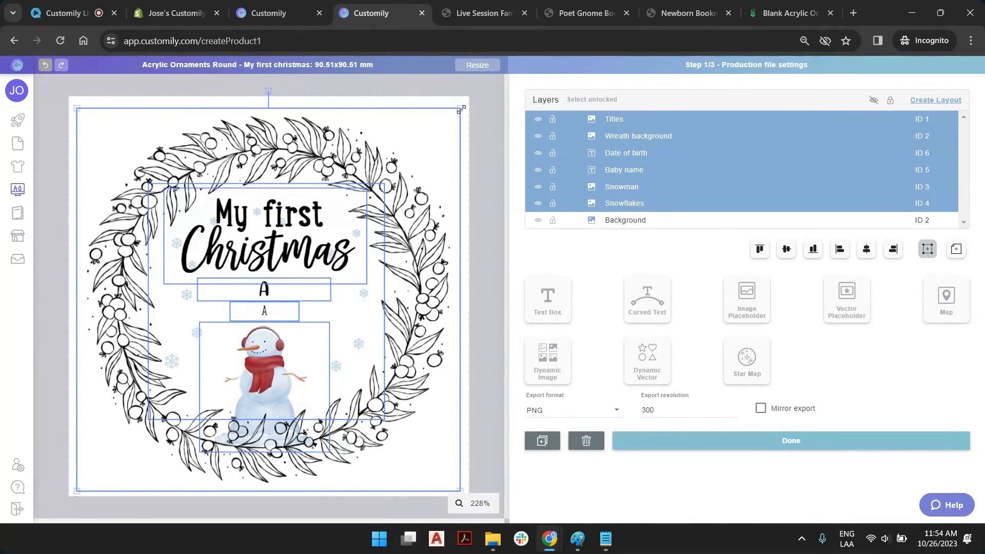
pyautogui.moveTo(461, 109); pyautogui.dragTo(446, 130)
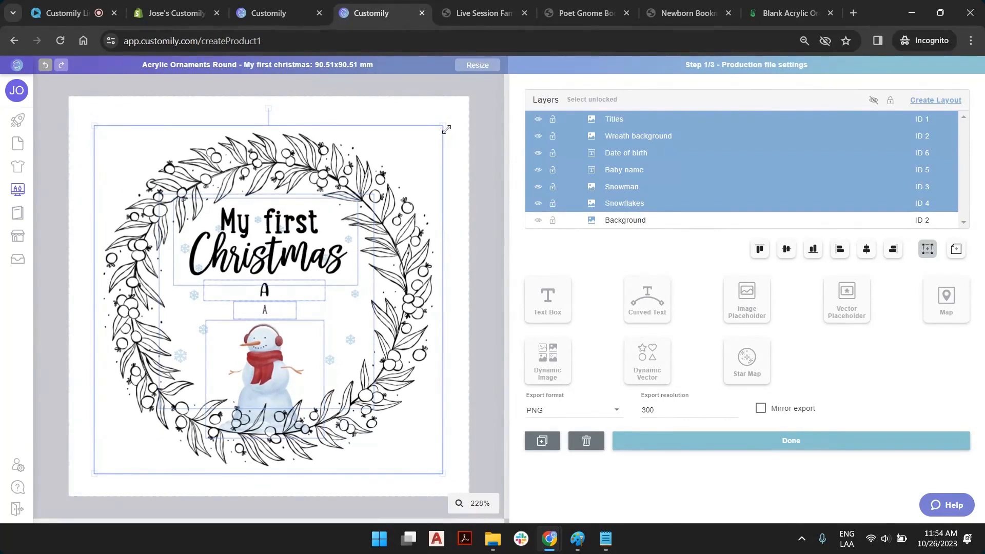
pyautogui.click(489, 131)
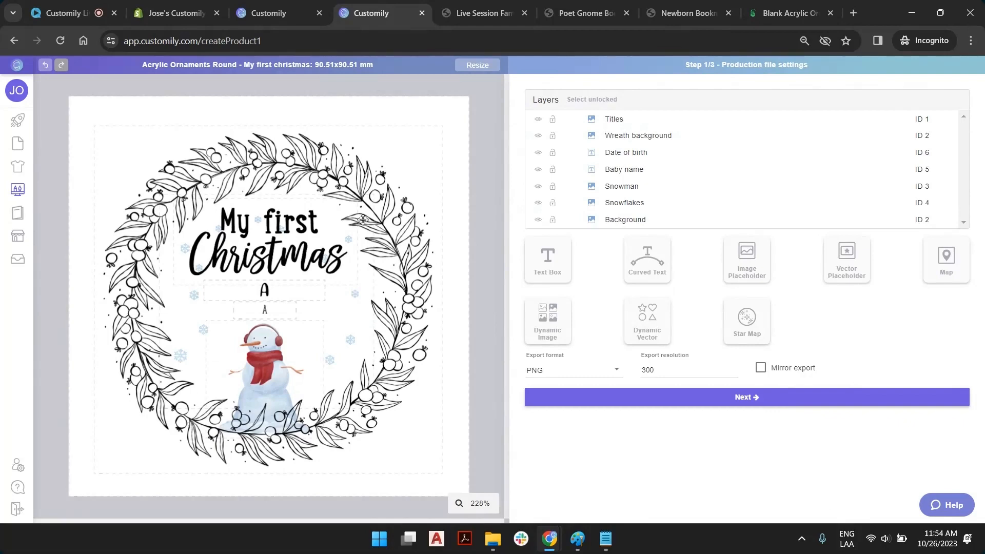
# Step: In the preview settings, scale down the Titles through Snowflakes layers together inside the ornament's edge, and proceed to the template review
pyautogui.click(750, 398)
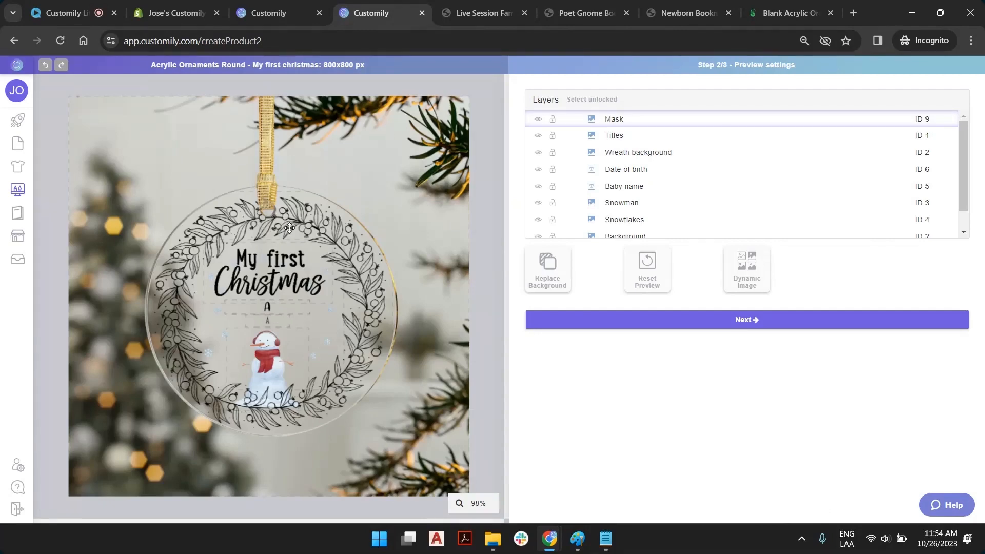
pyautogui.click(616, 137)
pyautogui.keyDown('shift'); pyautogui.click(621, 153); pyautogui.keyUp('shift')
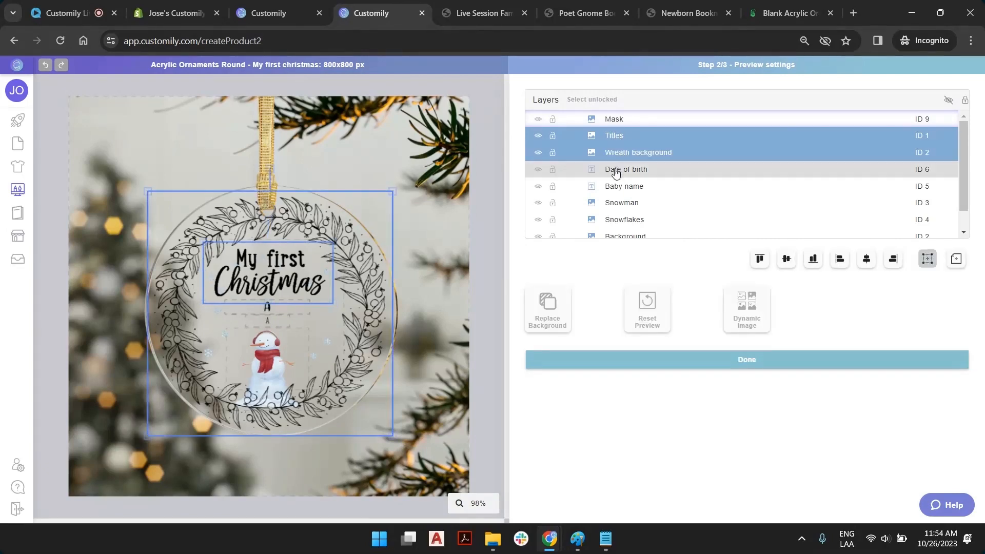
pyautogui.keyDown('shift'); pyautogui.click(615, 170); pyautogui.keyUp('shift')
pyautogui.keyDown('shift'); pyautogui.click(615, 186); pyautogui.keyUp('shift')
pyautogui.keyDown('shift'); pyautogui.click(615, 203); pyautogui.keyUp('shift')
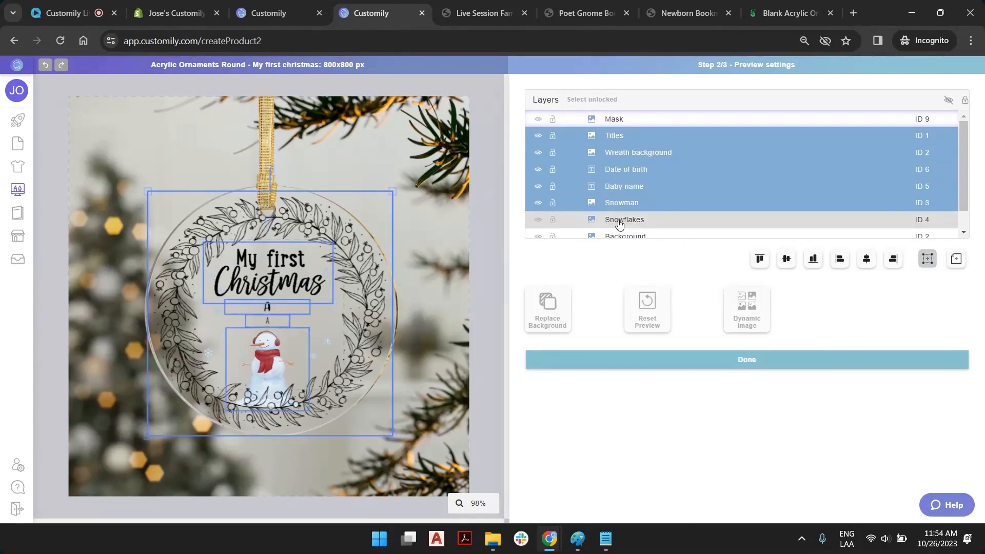
pyautogui.keyDown('shift'); pyautogui.click(619, 220); pyautogui.keyUp('shift')
pyautogui.scroll(-1, 620, 223)
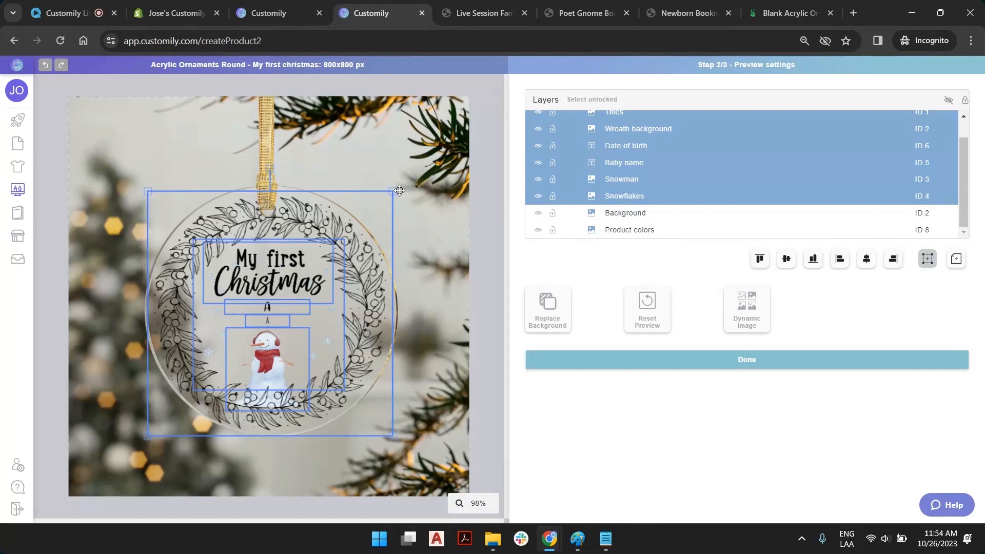
pyautogui.moveTo(393, 190); pyautogui.dragTo(381, 203)
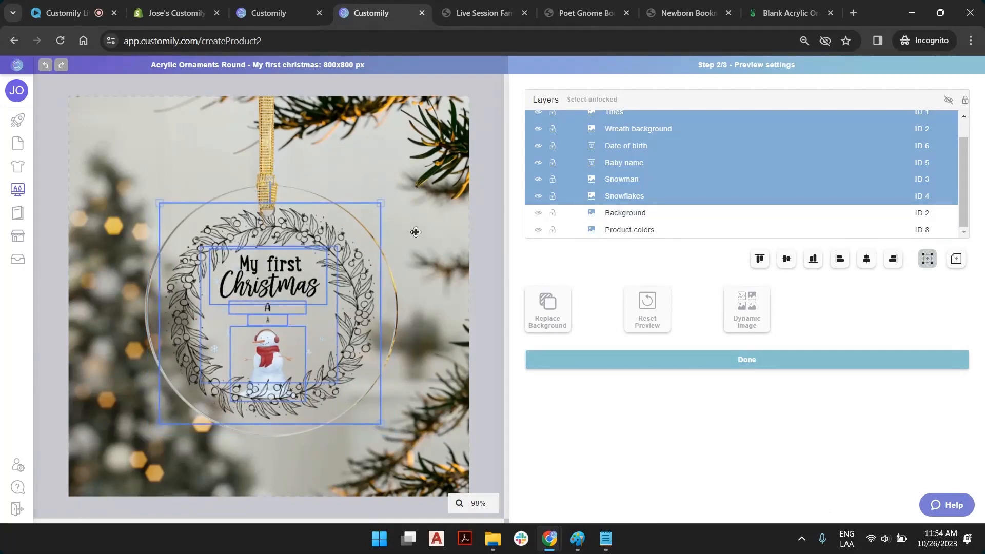
pyautogui.click(473, 220)
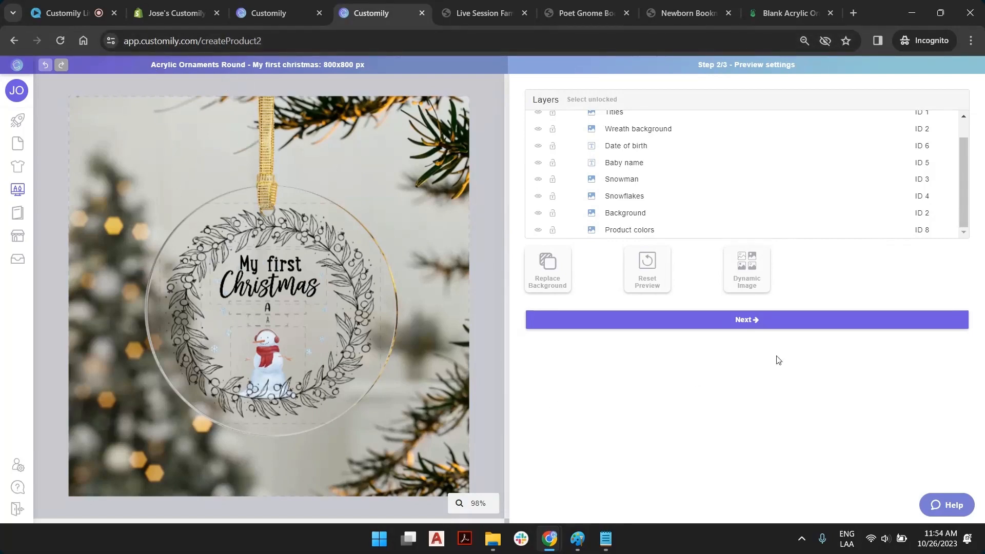
pyautogui.click(743, 323)
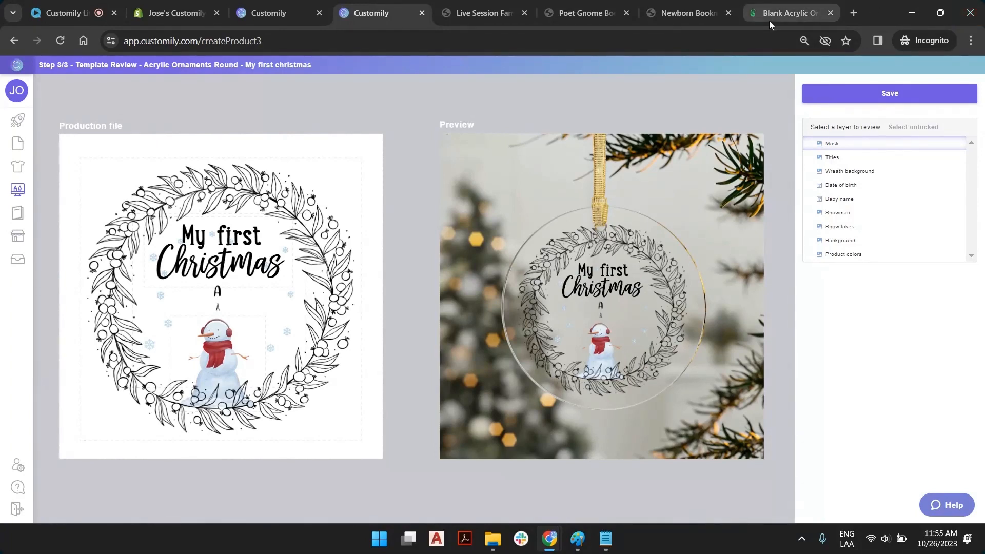
# Step: Switch to Printify, go back to the "acrylic ornament" search results, and open the Acrylic Ornament with Ribbon product
pyautogui.moveTo(811, 15)
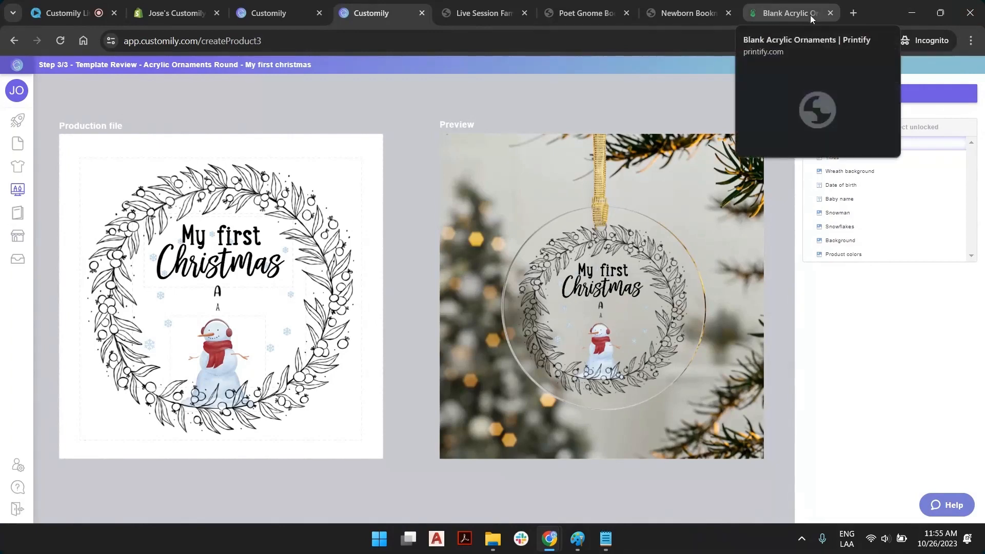
pyautogui.click(778, 14)
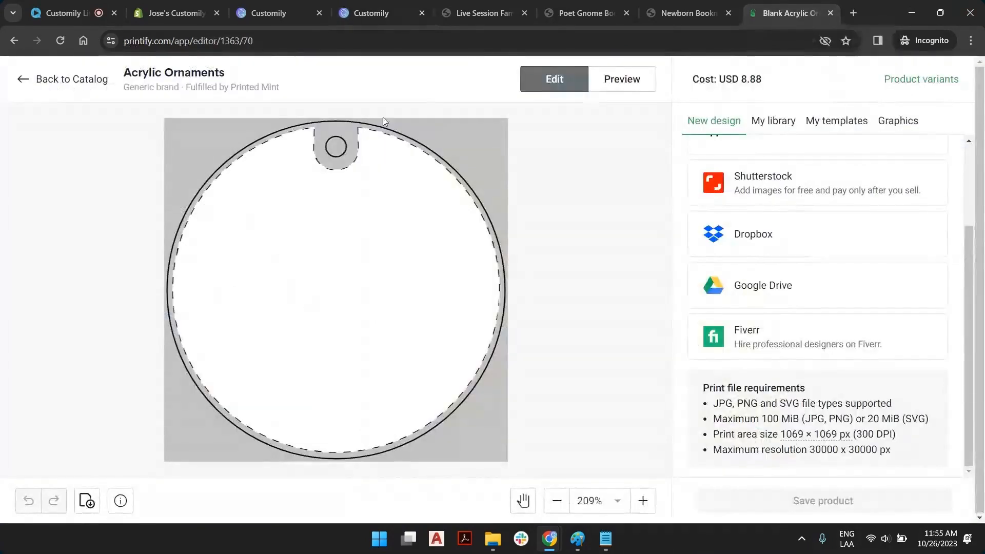
pyautogui.click(13, 41)
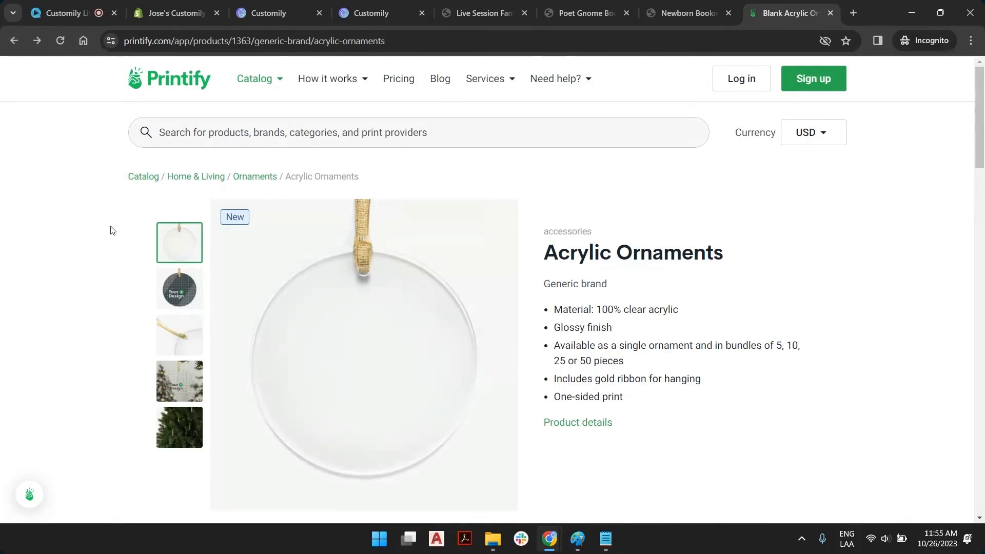
pyautogui.click(13, 41)
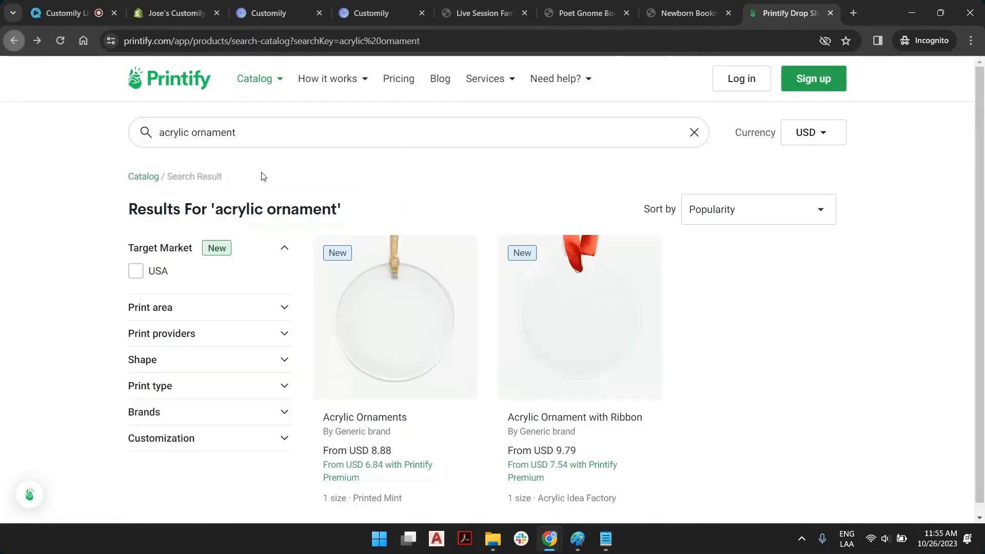
pyautogui.click(592, 316)
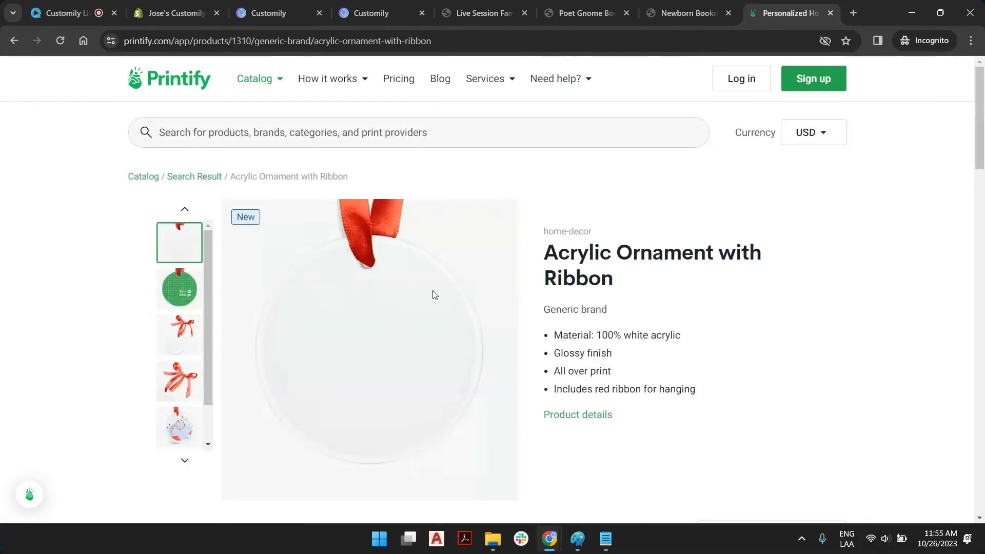
# Step: Start designing the ribbon ornament with provider Acrylic Idea Factory, dismiss the design guidelines, and check the required print area size
pyautogui.scroll(-5, 462, 308)
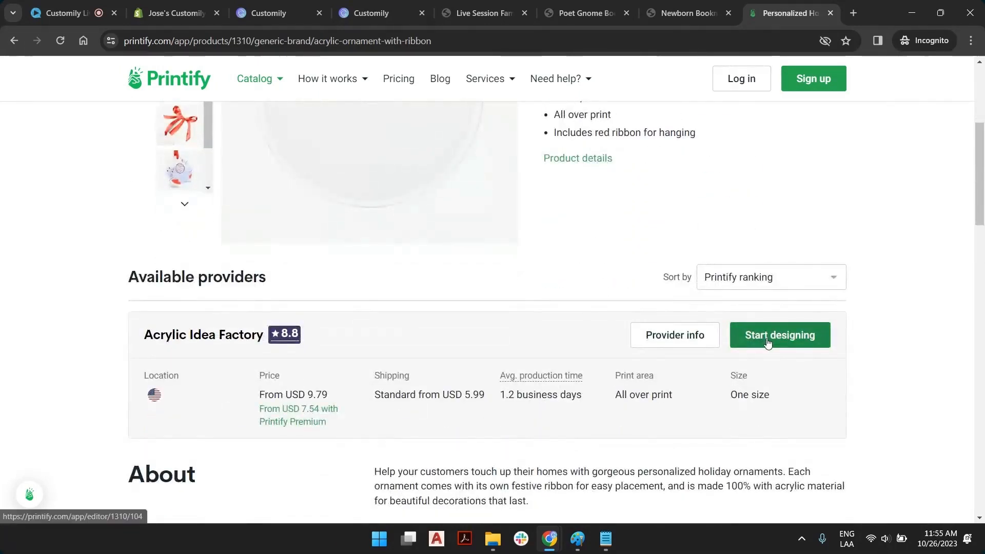
pyautogui.click(768, 341)
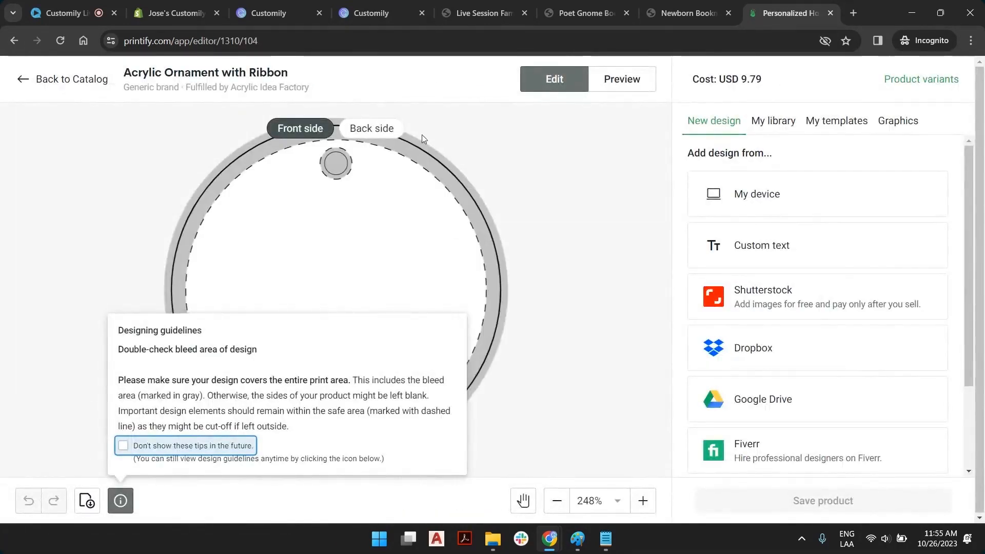
pyautogui.click(631, 291)
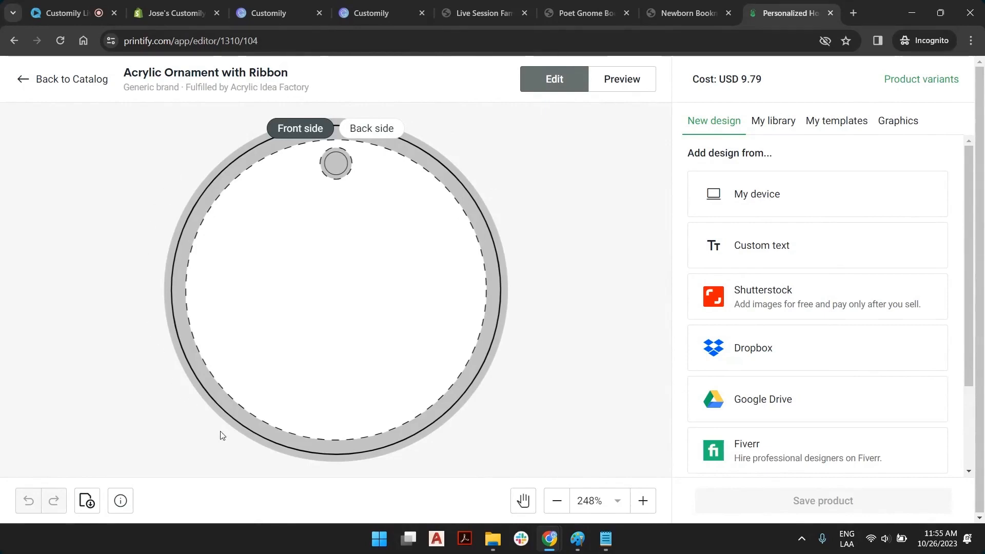
pyautogui.scroll(-3, 807, 343)
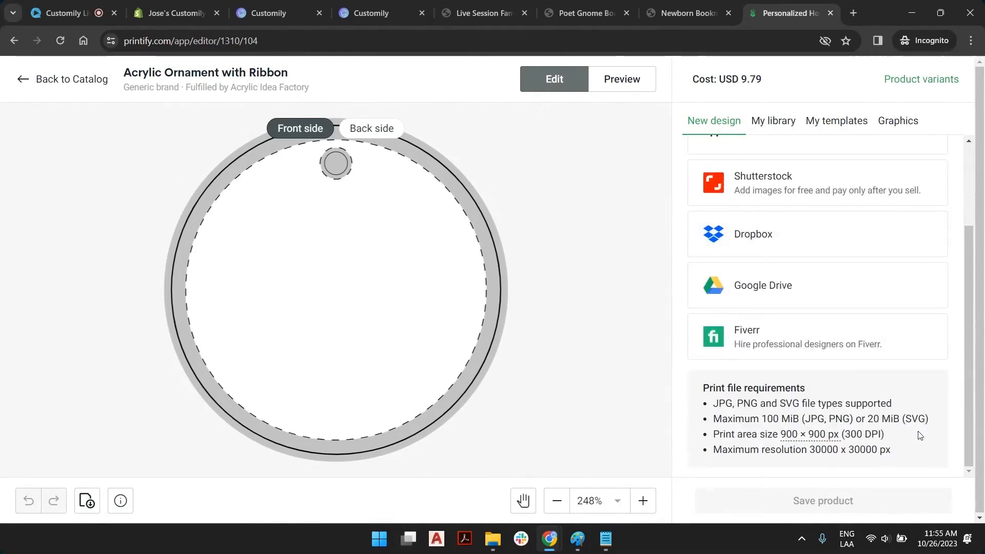
pyautogui.moveTo(901, 443); pyautogui.dragTo(780, 434)
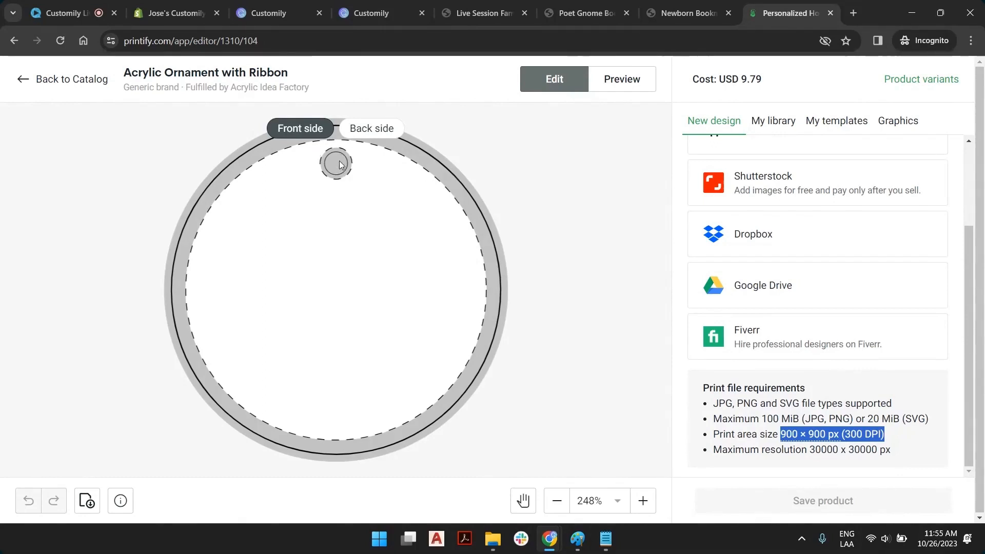
# Step: Return to the Customily template review, save the ornament template, and choose to create more templates
pyautogui.click(370, 13)
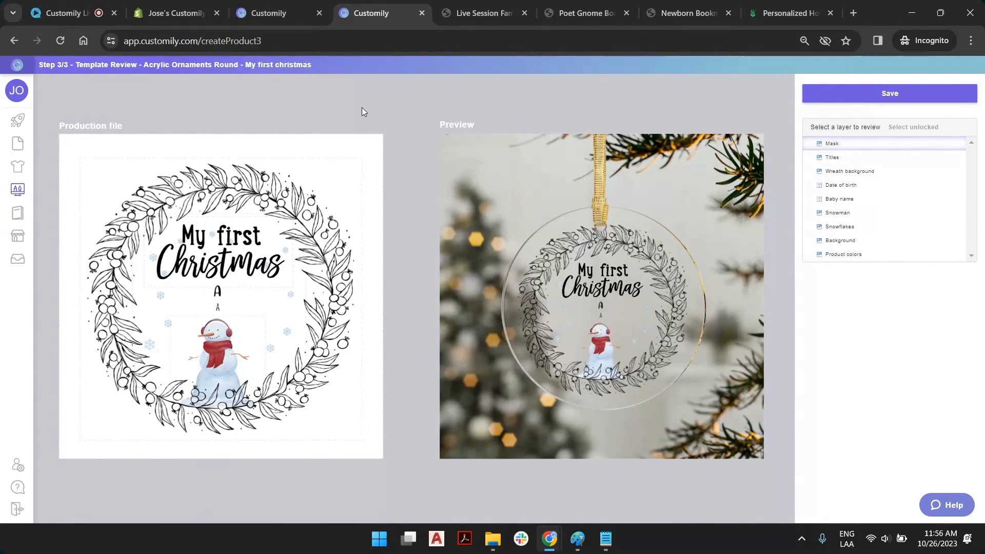
pyautogui.click(859, 98)
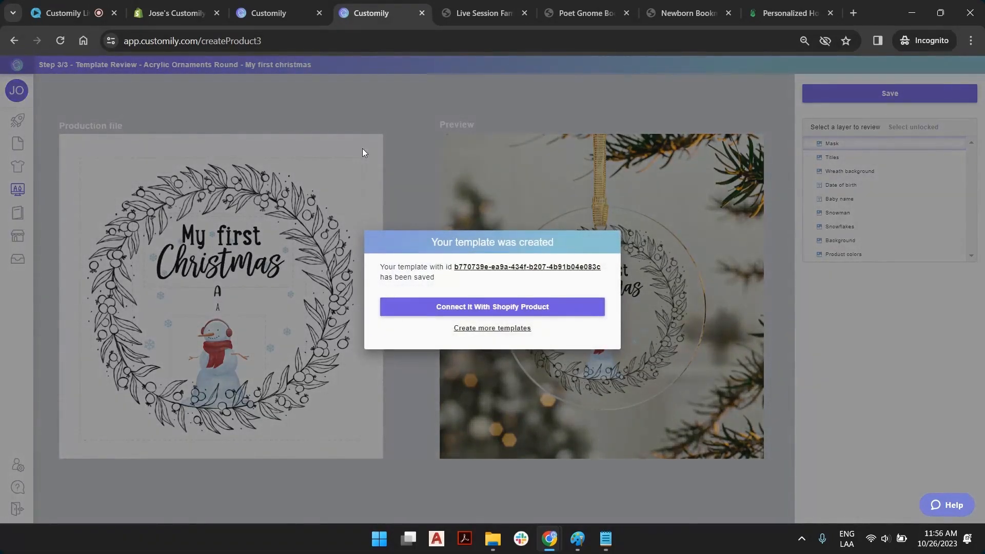
pyautogui.click(474, 328)
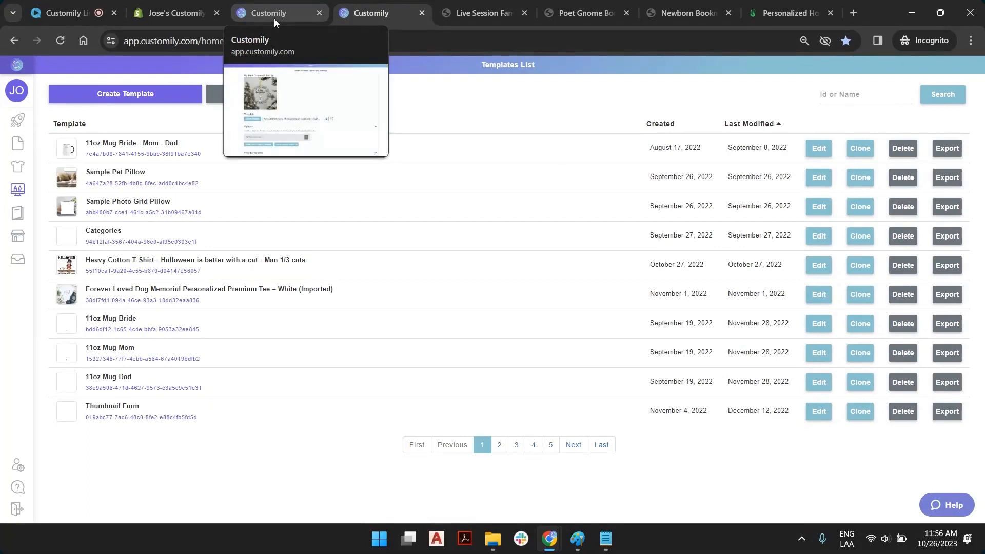
# Step: From the My First Ornament Test store product, open its linked template for editing
pyautogui.click(274, 18)
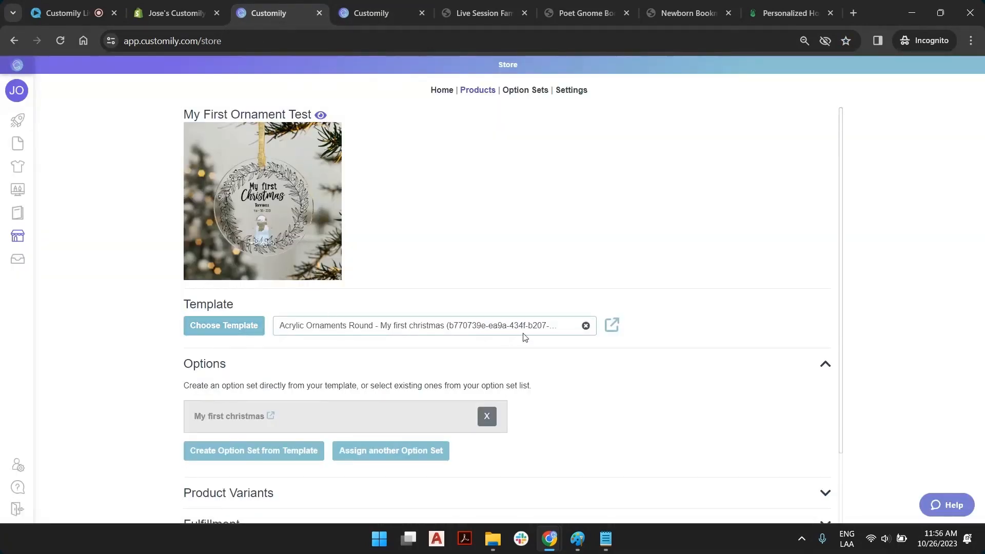
pyautogui.click(610, 329)
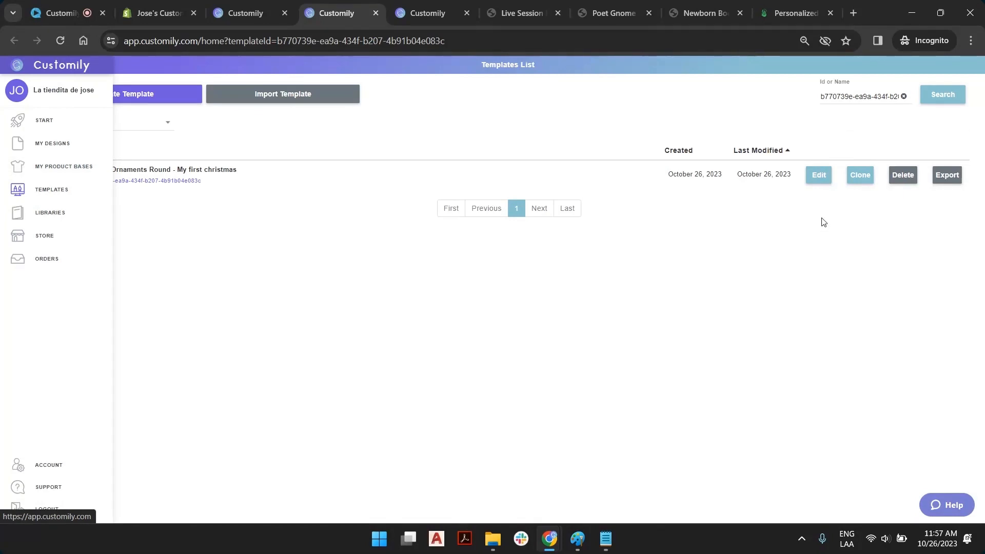
pyautogui.click(817, 177)
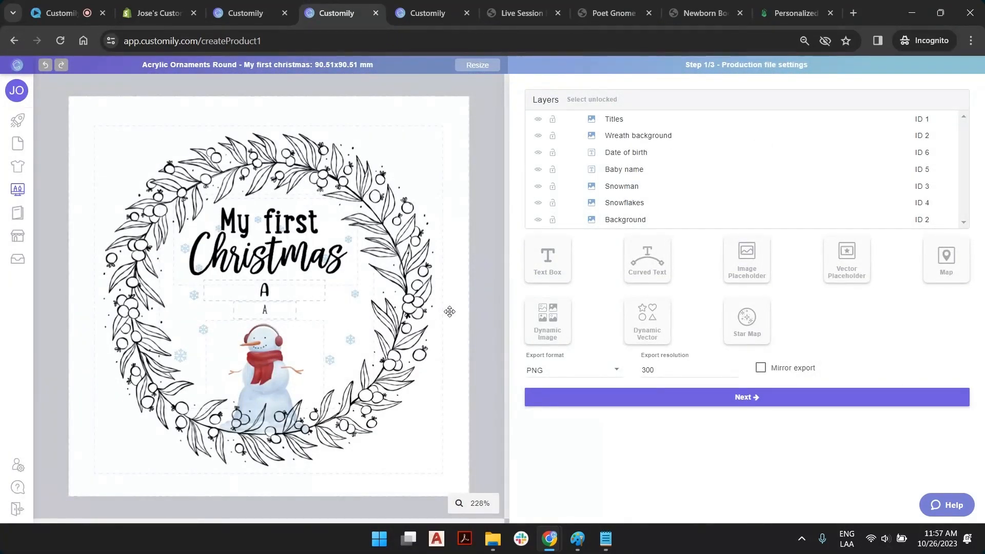
# Step: Examine the Wreath background layer's option number and assigned image library settings
pyautogui.click(634, 136)
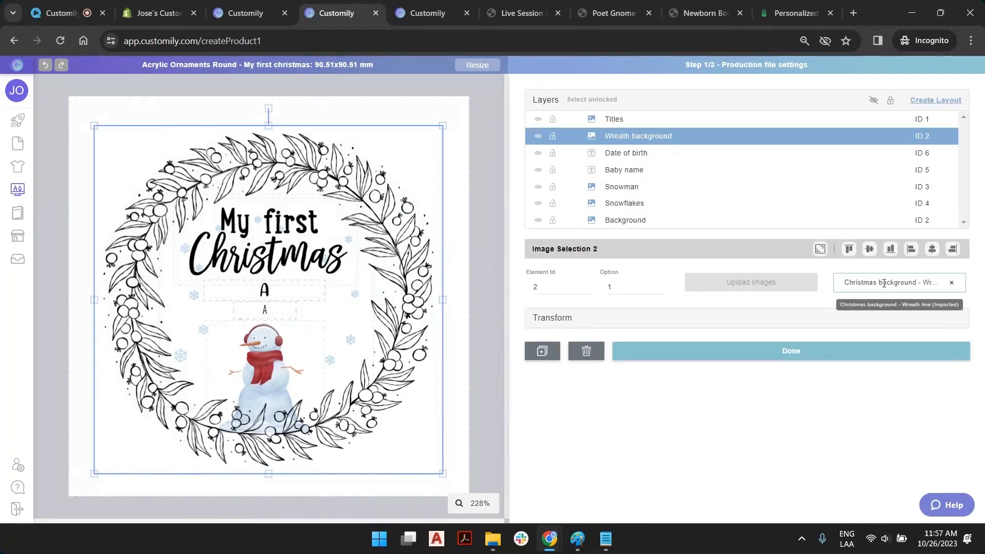
pyautogui.click(661, 286)
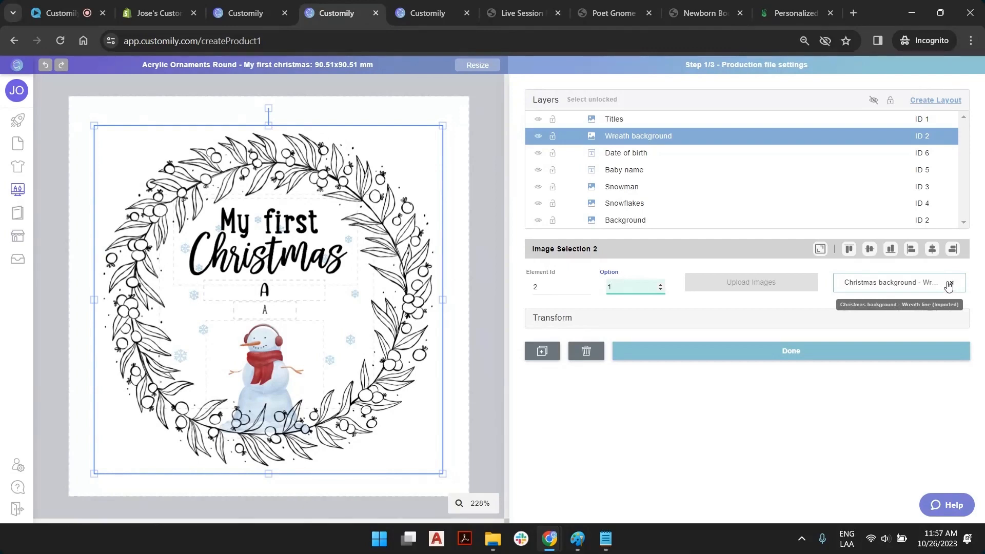
pyautogui.click(742, 284)
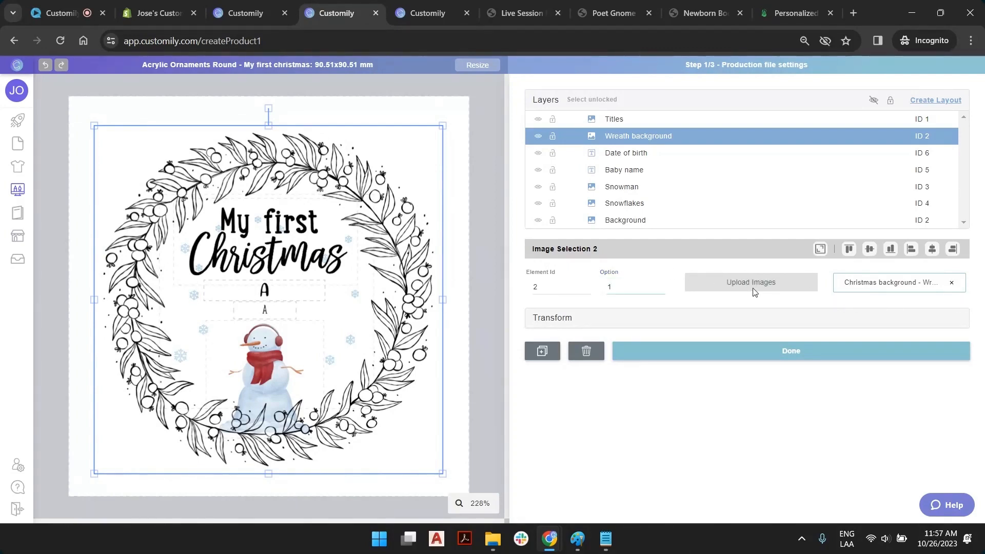
# Step: Set the Baby name text layer's font to Georgia Pro (Bold) and deselect the layer
pyautogui.click(634, 177)
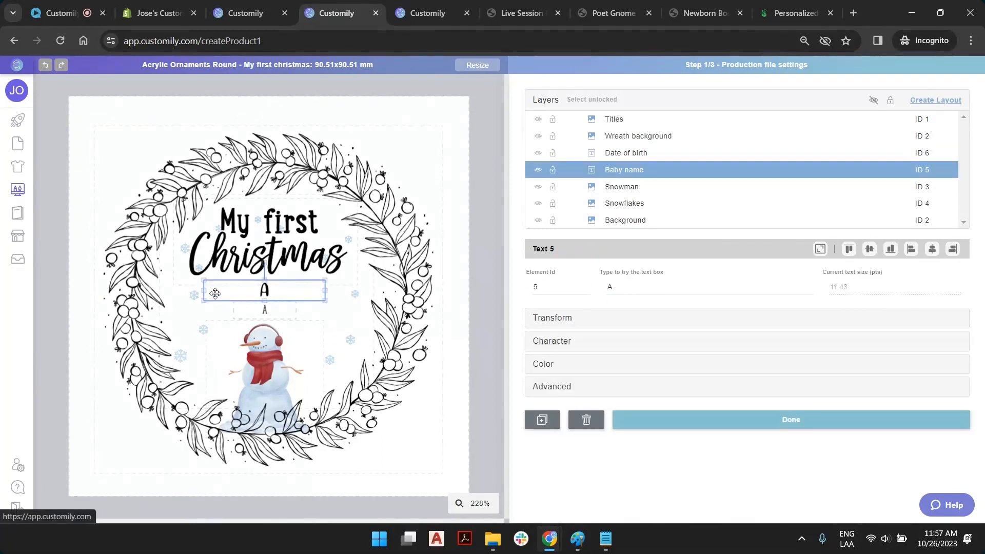
pyautogui.click(538, 340)
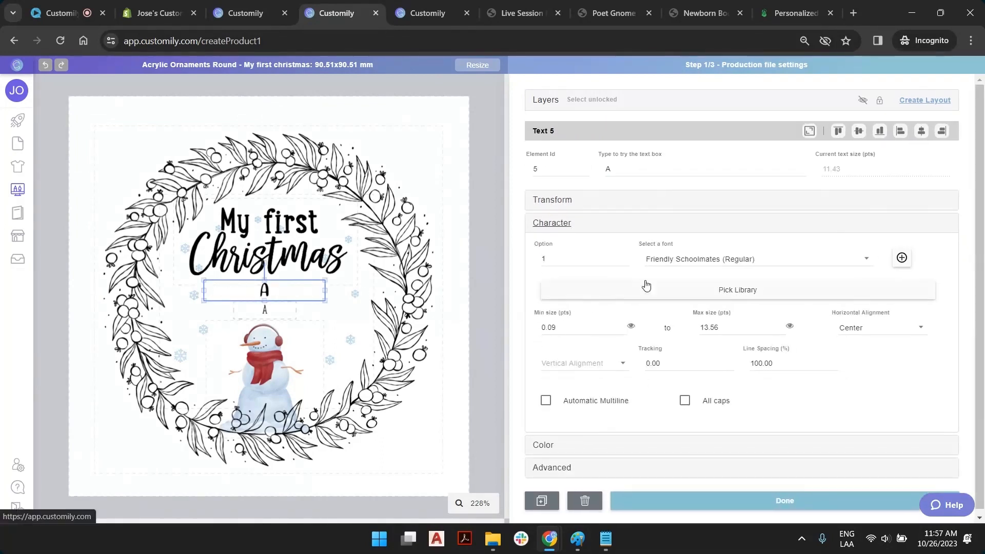
pyautogui.click(689, 260)
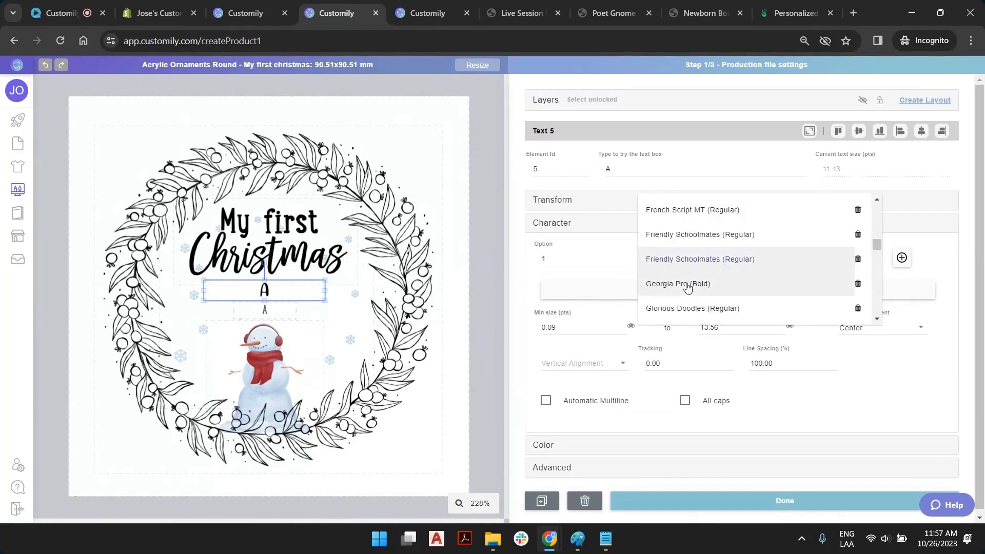
pyautogui.click(689, 281)
pyautogui.click(536, 310)
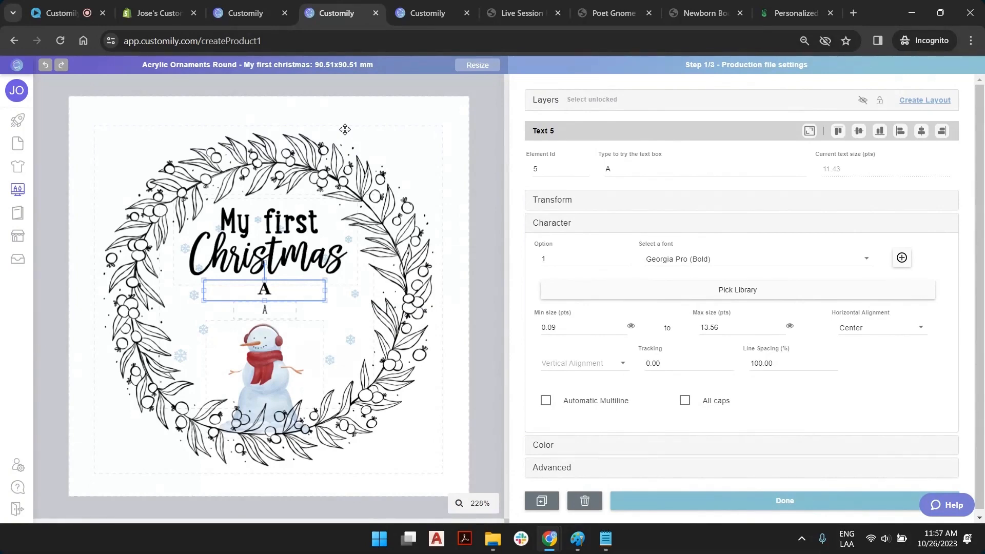
pyautogui.click(469, 106)
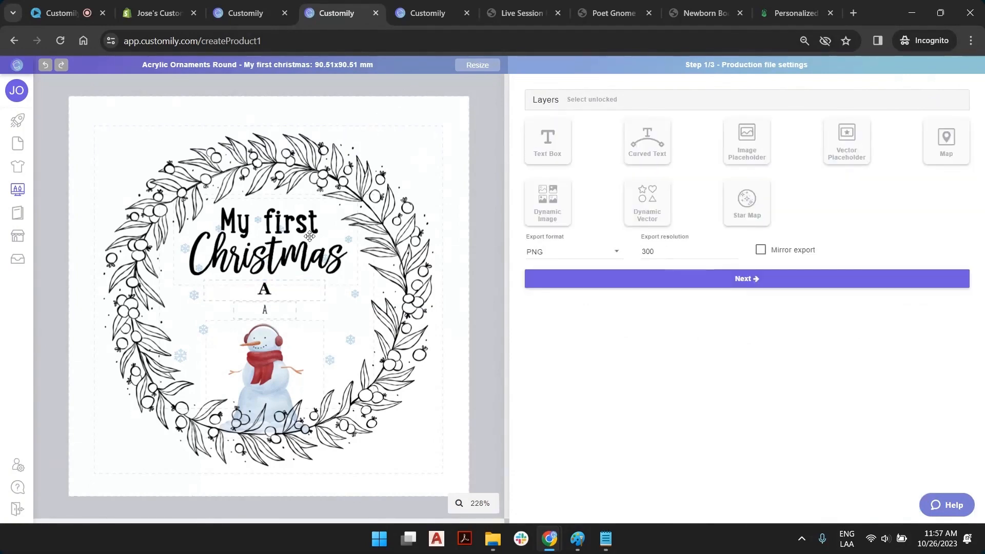
# Step: Expand the layer list, add a new text box to the production canvas, and move it slightly down beside the snowman
pyautogui.click(280, 333)
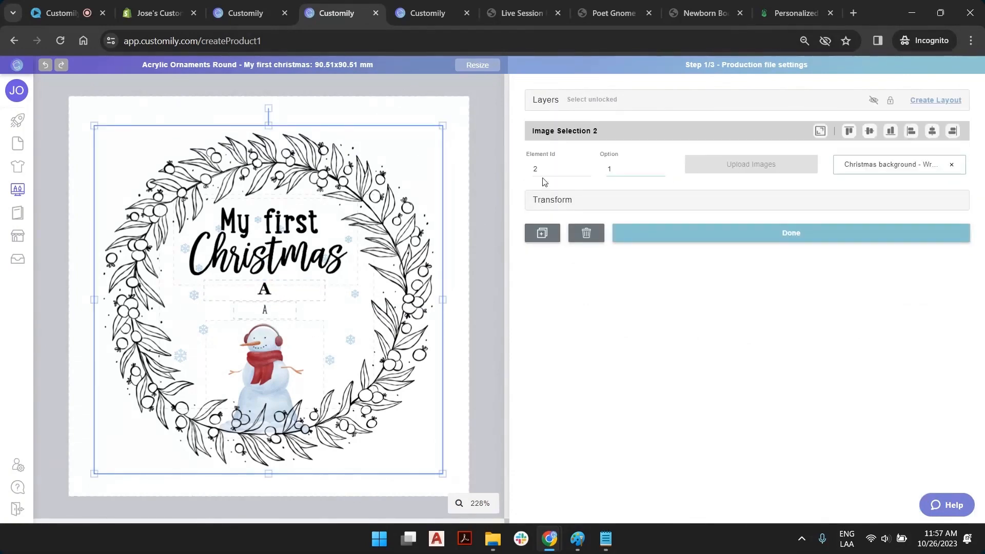
pyautogui.click(544, 100)
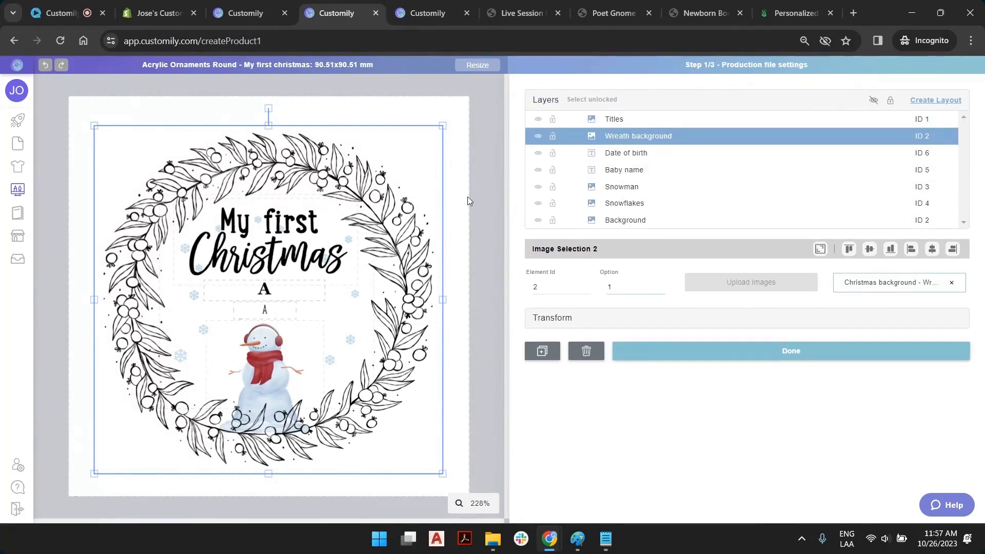
pyautogui.click(490, 135)
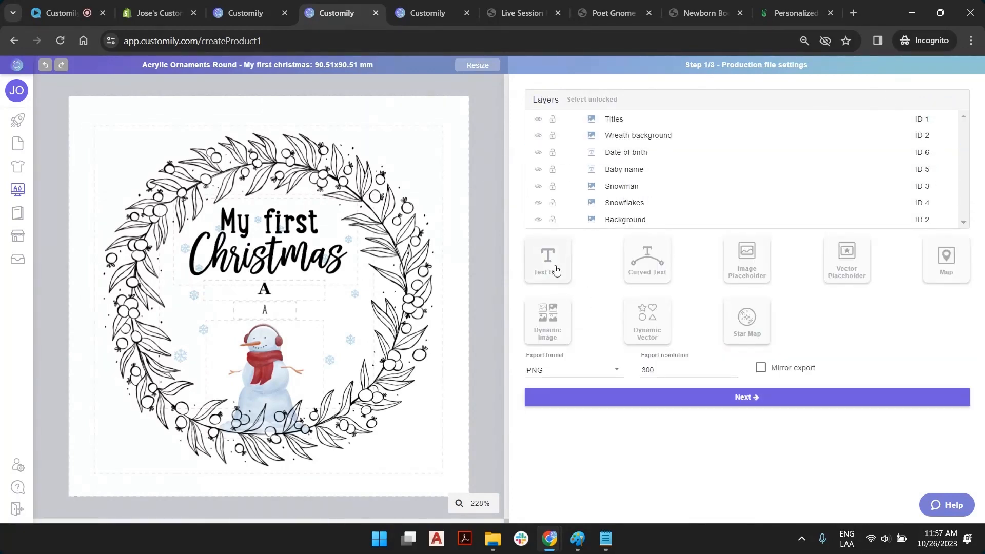
pyautogui.click(548, 259)
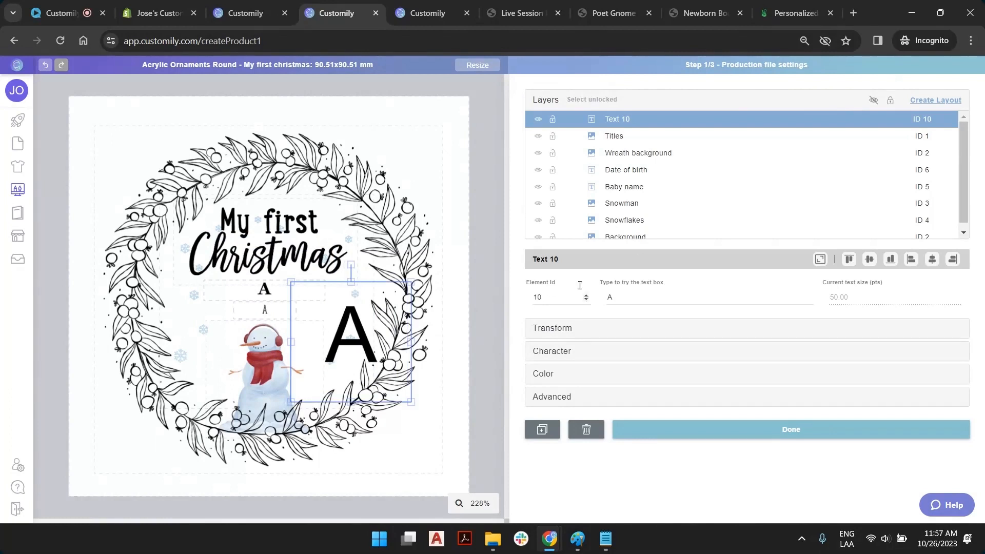
pyautogui.click(495, 178)
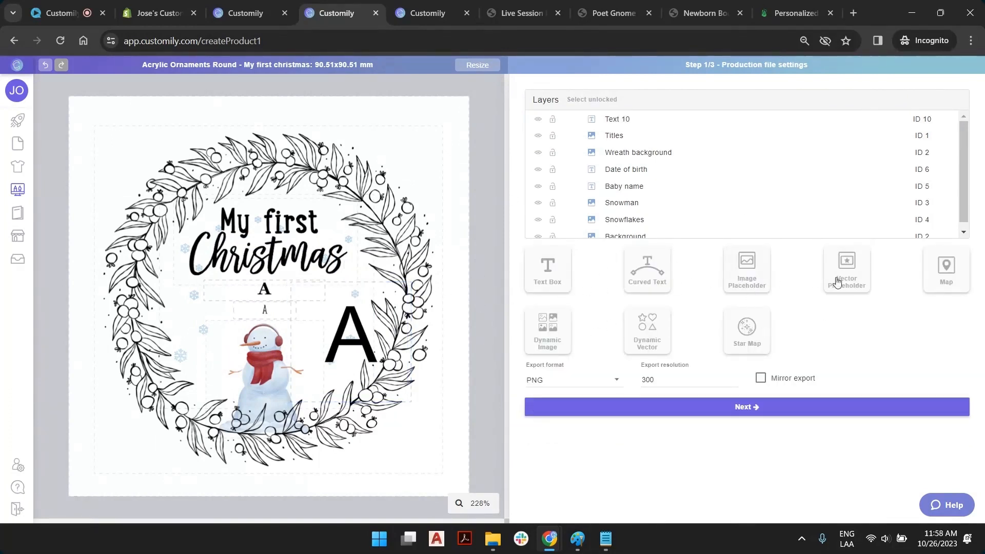
pyautogui.moveTo(365, 324)
pyautogui.mouseDown()
pyautogui.moveTo(376, 335)
pyautogui.moveTo(365, 331)
pyautogui.mouseUp()
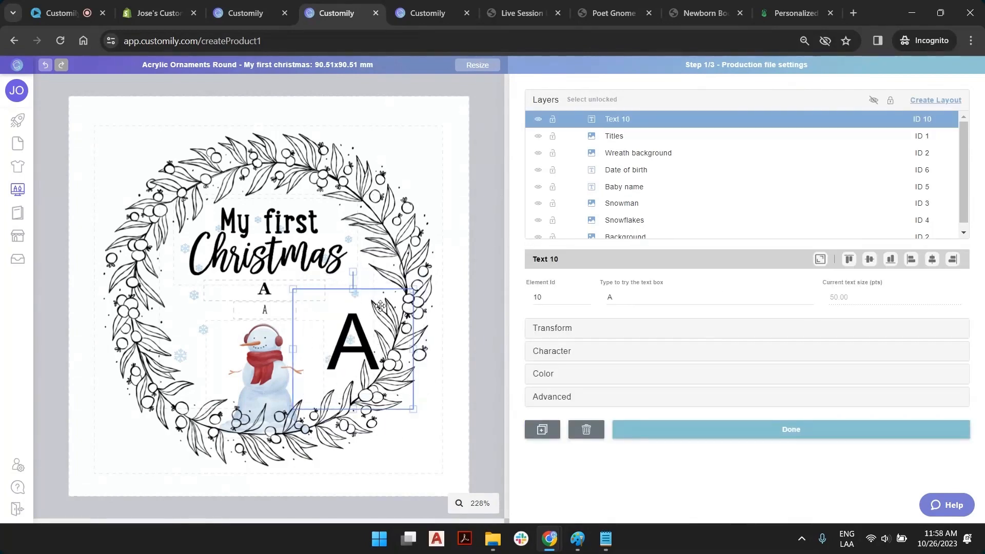
# Step: Return to the My First Ornament Test product settings, open its store preview, and look through the product page
pyautogui.click(249, 16)
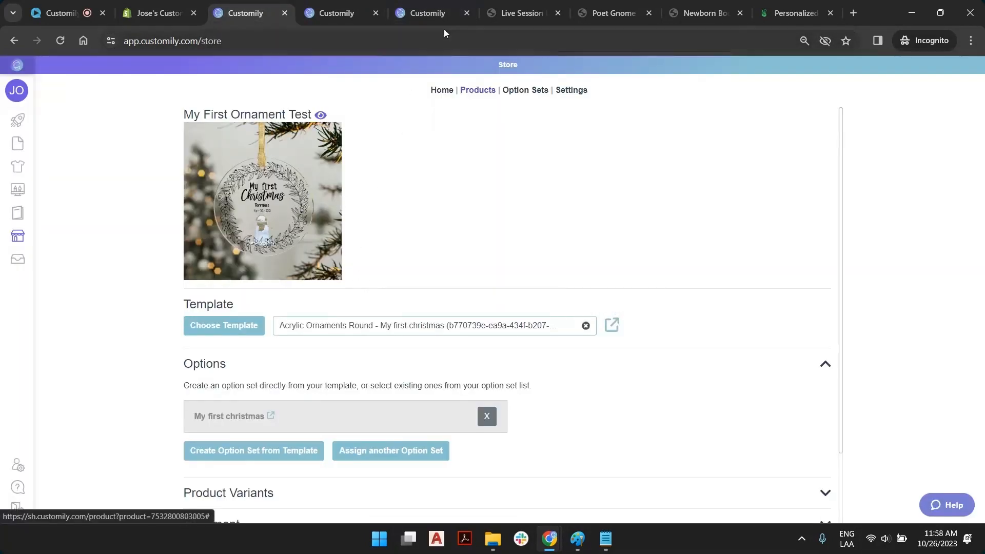
pyautogui.click(512, 13)
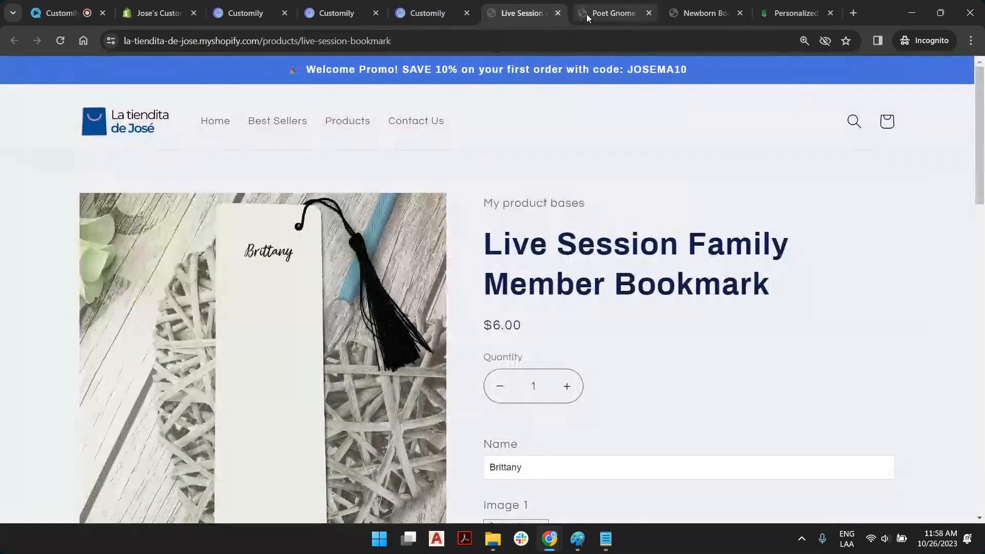
pyautogui.click(253, 13)
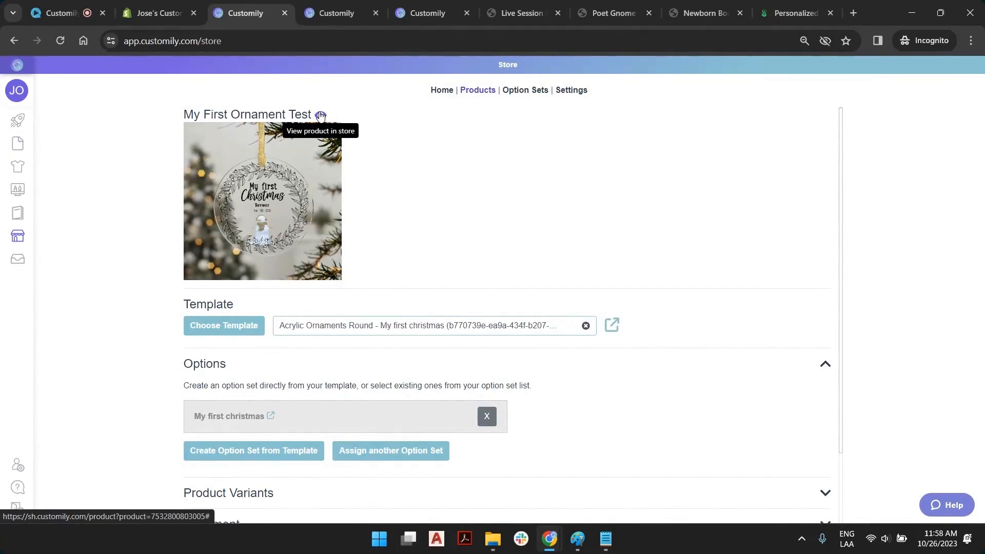
pyautogui.click(320, 116)
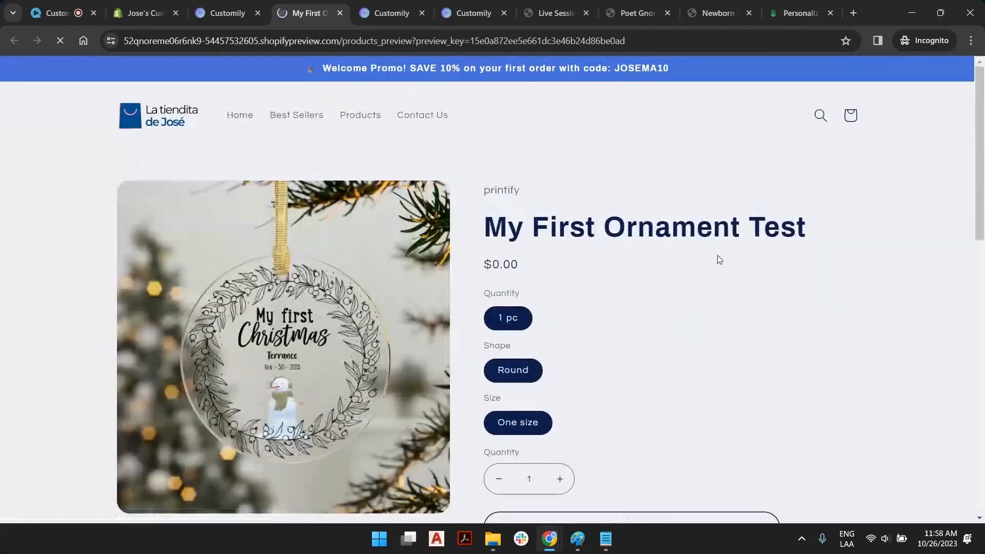
pyautogui.scroll(-5, 586, 336)
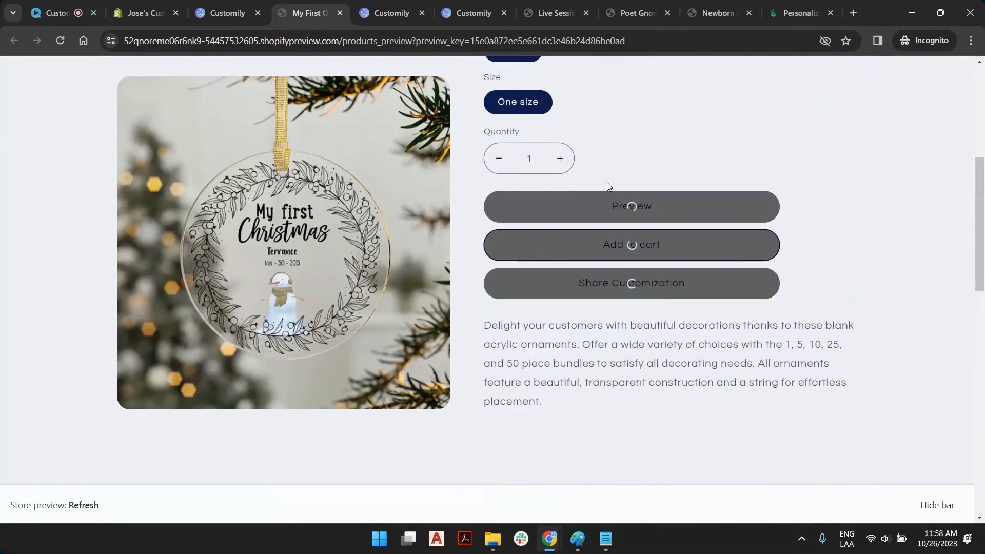
# Step: Check the Baby name and Date of birth fields in the store preview and the option set assigned to the product in Customily
pyautogui.scroll(-2, 595, 190)
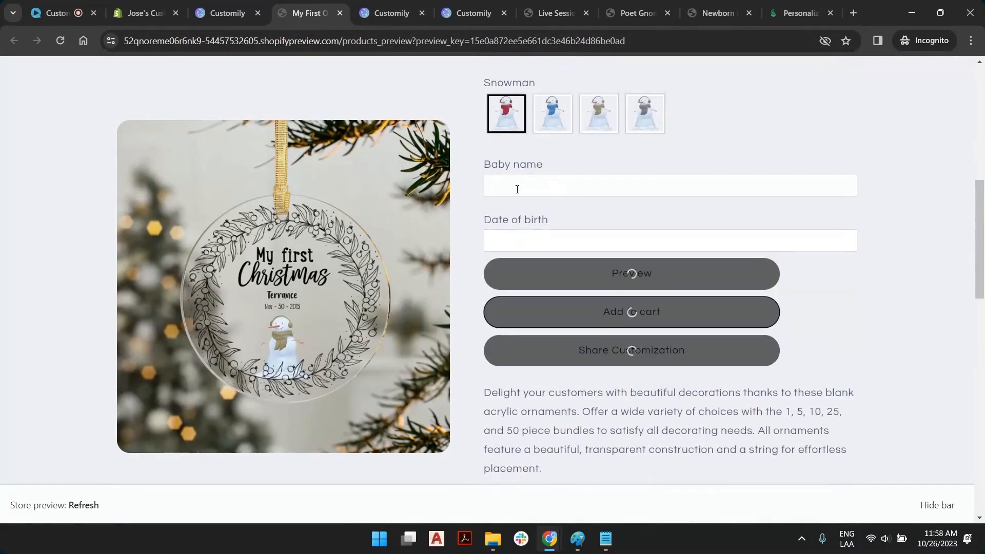
pyautogui.click(493, 182)
pyautogui.click(644, 235)
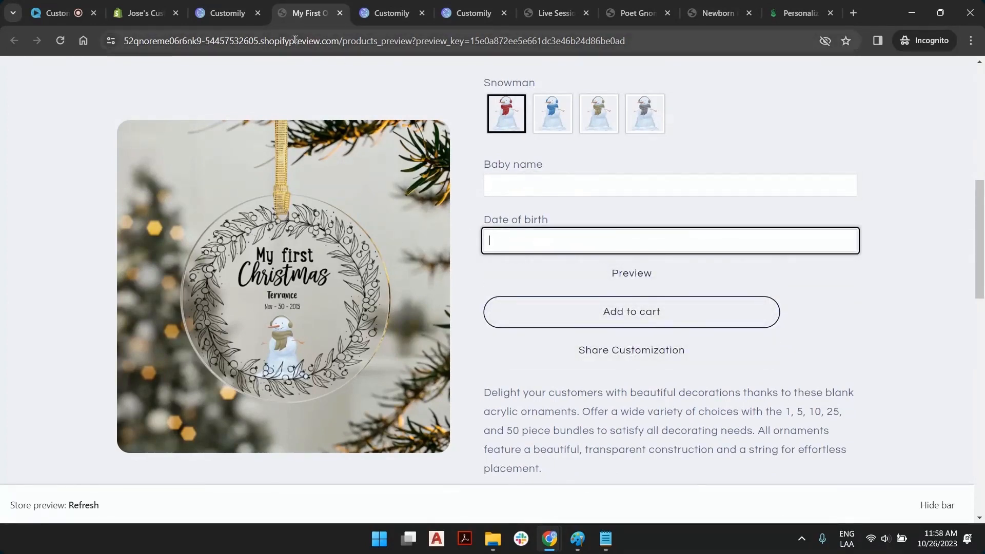
pyautogui.click(231, 15)
pyautogui.scroll(-1, 195, 298)
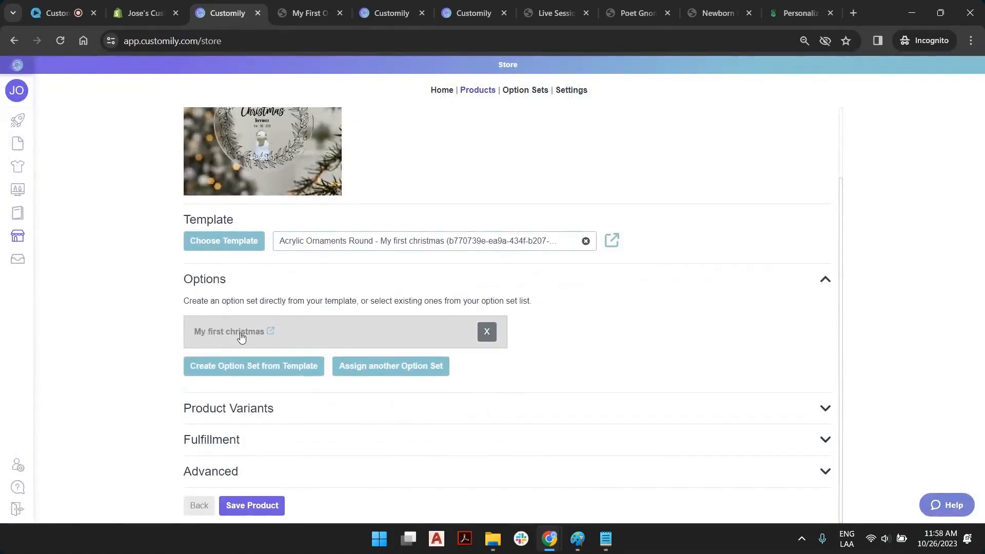
pyautogui.click(308, 13)
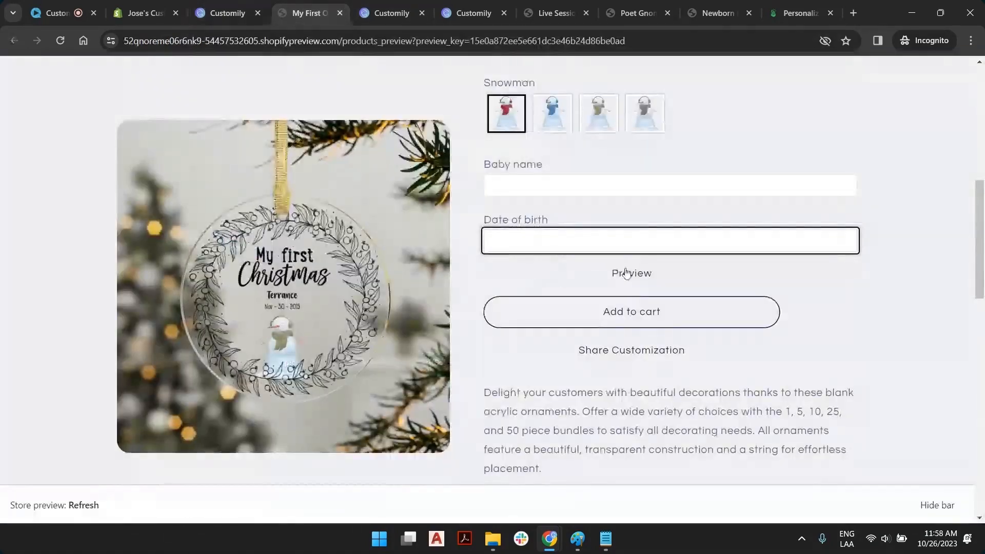
# Step: In the My first christmas template, move the new text box slightly left toward the snowman and deselect it
pyautogui.click(386, 6)
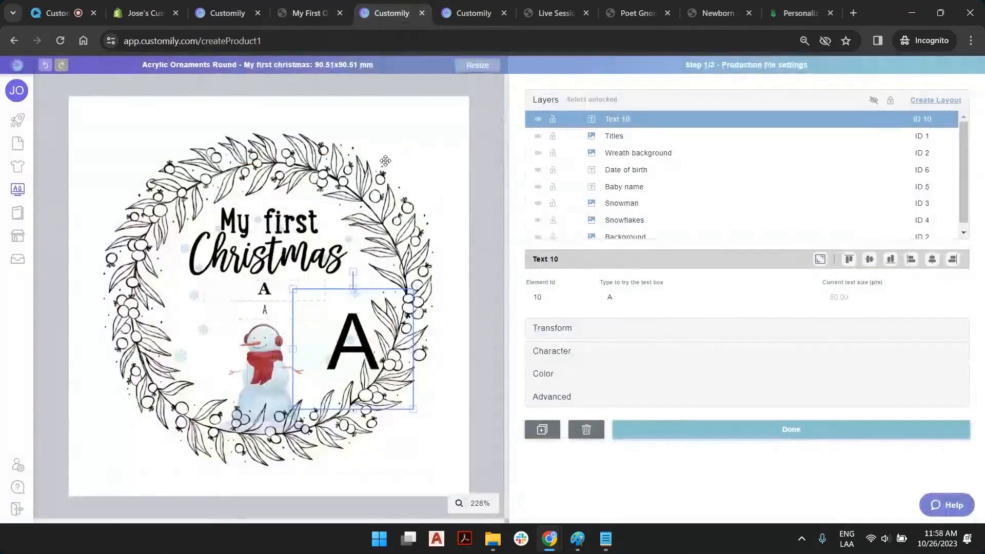
pyautogui.moveTo(354, 347); pyautogui.dragTo(341, 344)
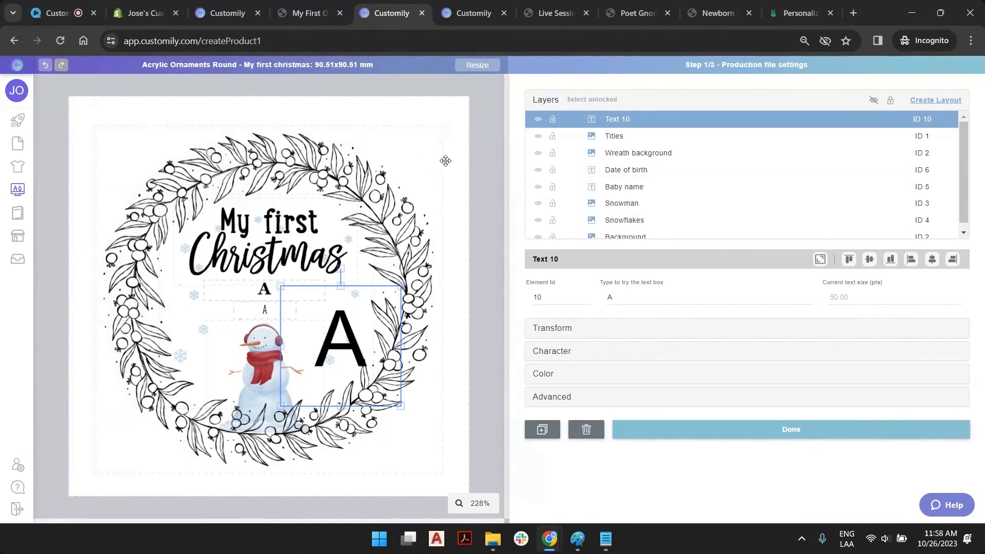
pyautogui.click(477, 112)
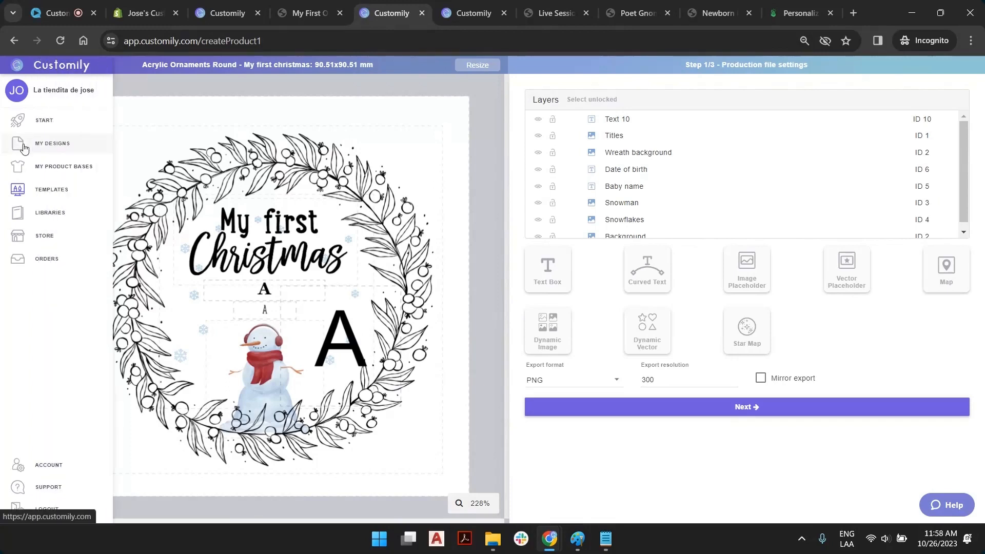
# Step: Leave the template editor for the saved designs list and start creating a new design
pyautogui.click(46, 143)
pyautogui.click(533, 145)
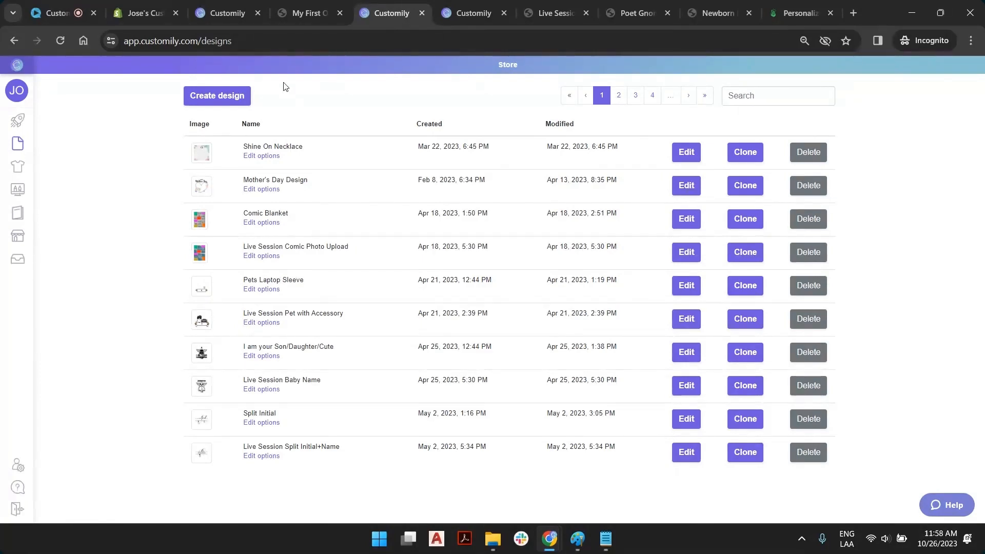
pyautogui.click(229, 100)
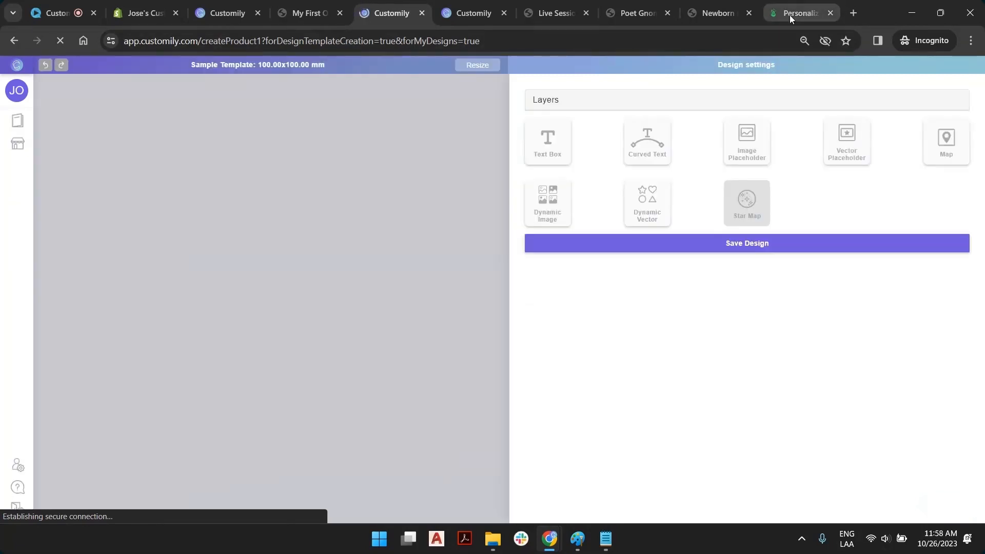
# Step: Check the print area size in Printify's print file requirements for the Acrylic Ornament with Ribbon
pyautogui.click(790, 15)
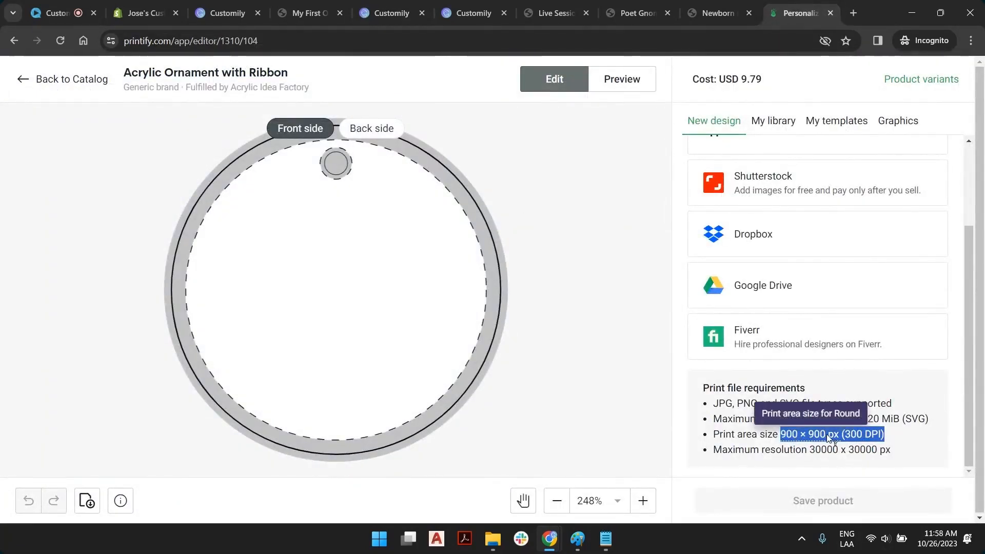
pyautogui.moveTo(742, 436); pyautogui.dragTo(759, 436)
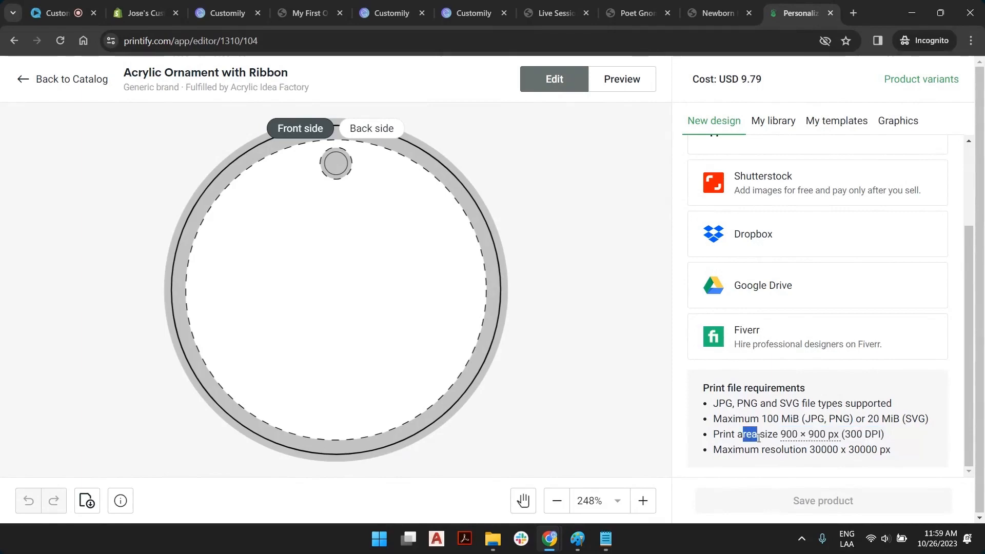
pyautogui.click(626, 356)
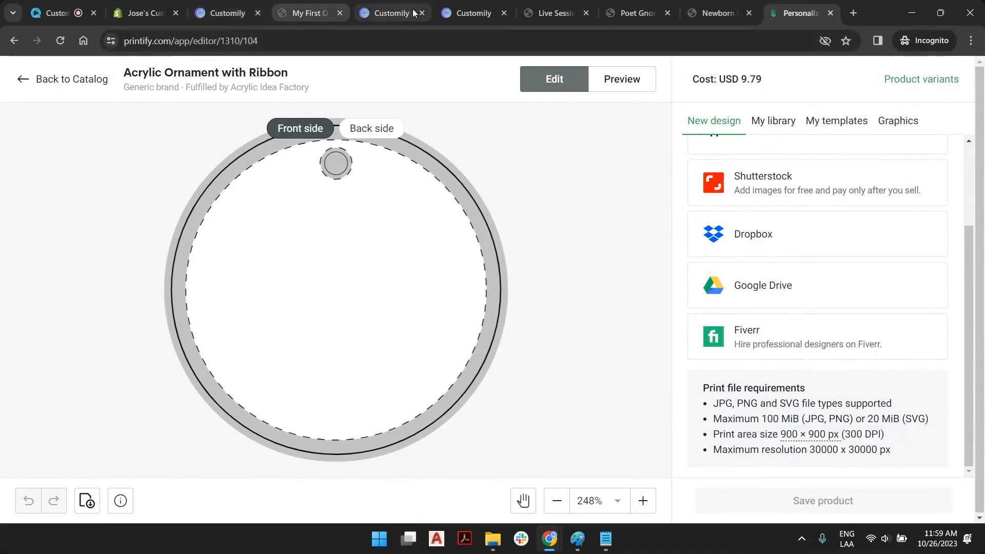
pyautogui.click(241, 14)
pyautogui.click(477, 5)
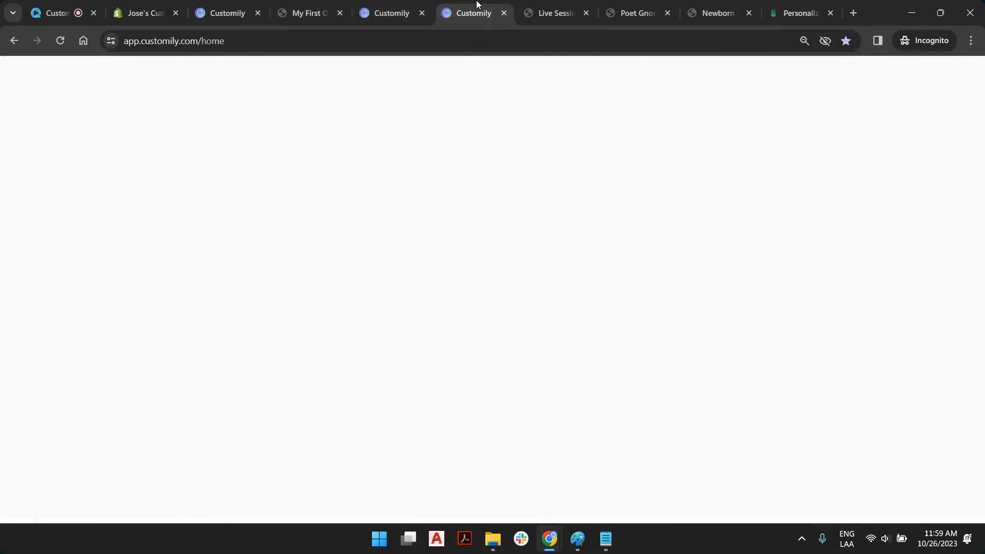
# Step: Create the Customily design under the name Sample Design and resize its page to 900 × 900 px at 300 PPI
pyautogui.click(391, 5)
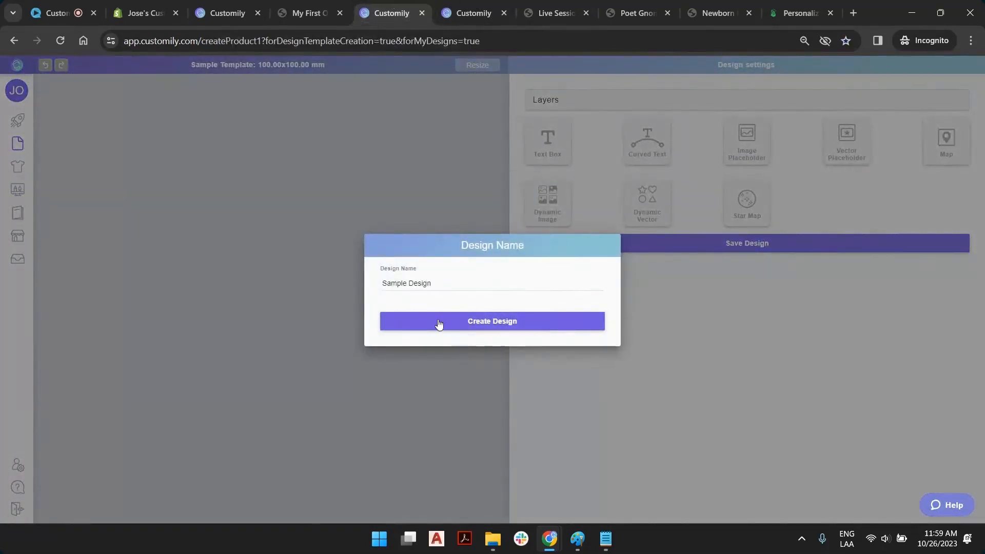
pyautogui.click(467, 323)
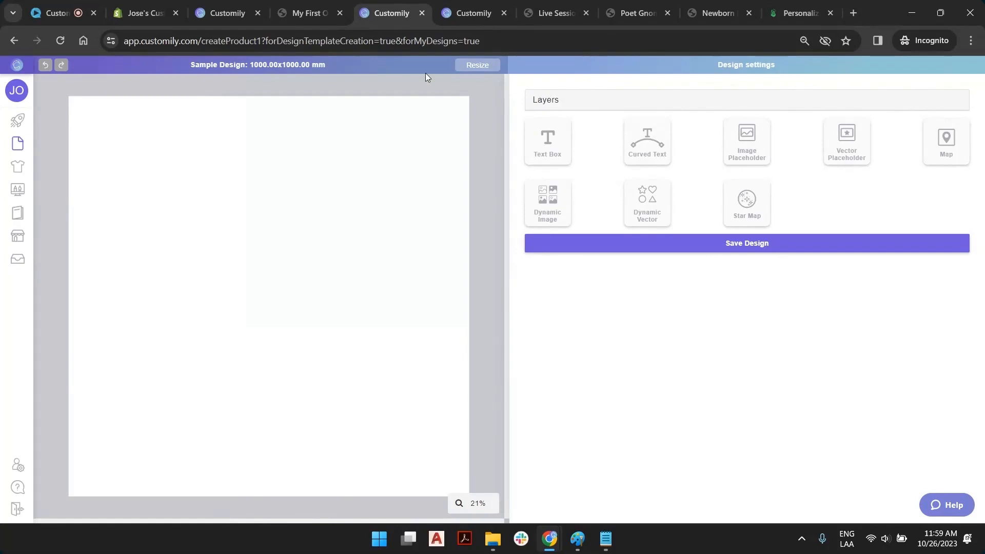
pyautogui.click(477, 64)
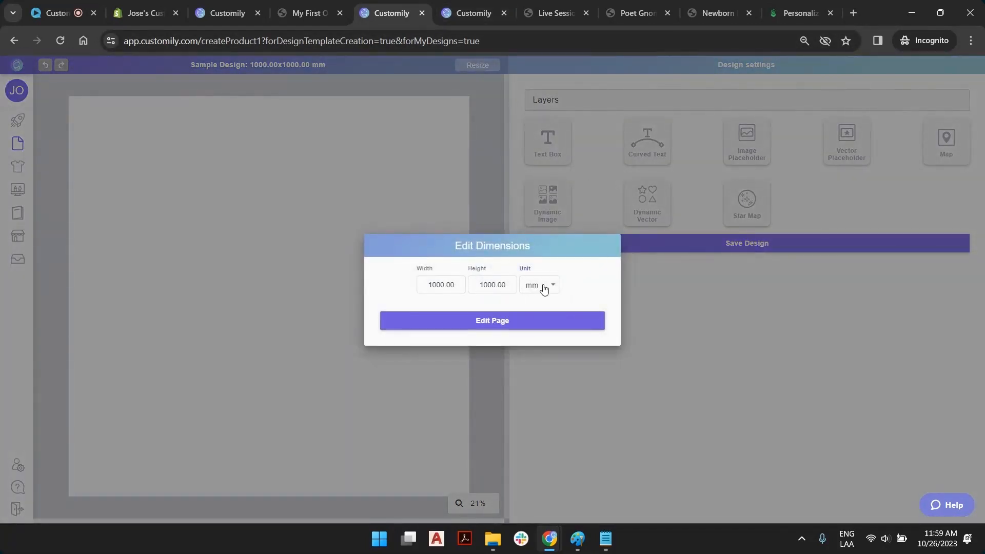
pyautogui.click(538, 286)
pyautogui.click(555, 340)
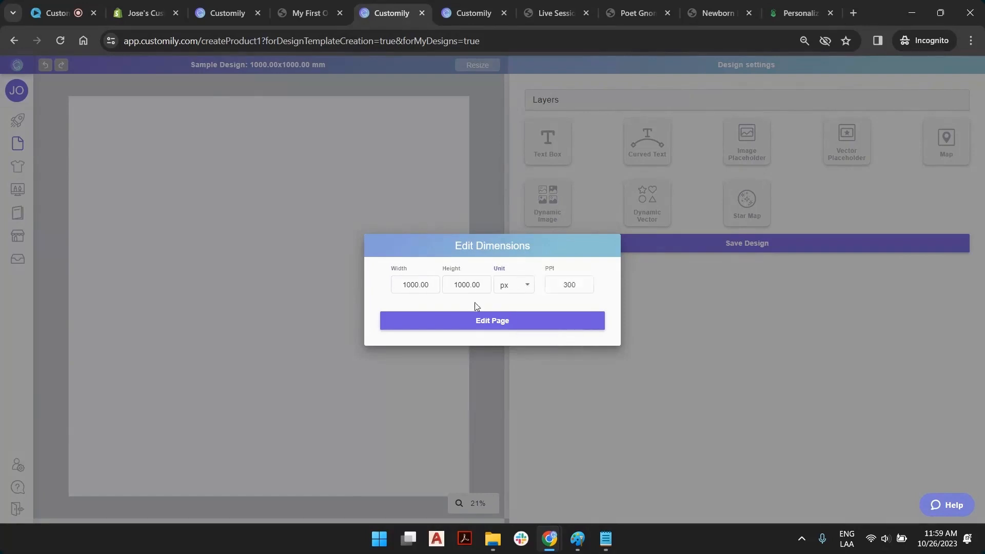
pyautogui.moveTo(431, 285); pyautogui.dragTo(343, 279)
pyautogui.write('900')
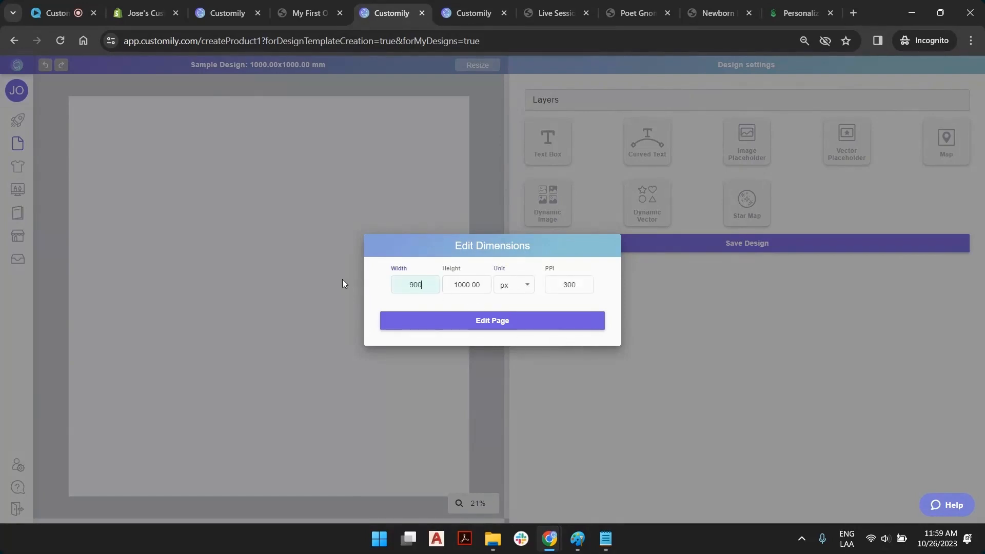
pyautogui.press('Tab')
pyautogui.write('900')
pyautogui.press('Tab')
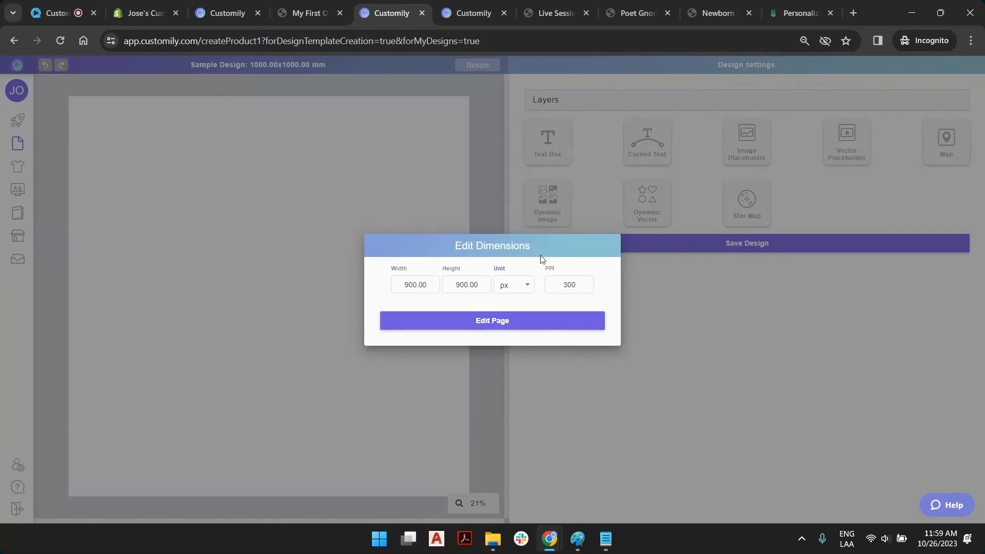
pyautogui.click(505, 320)
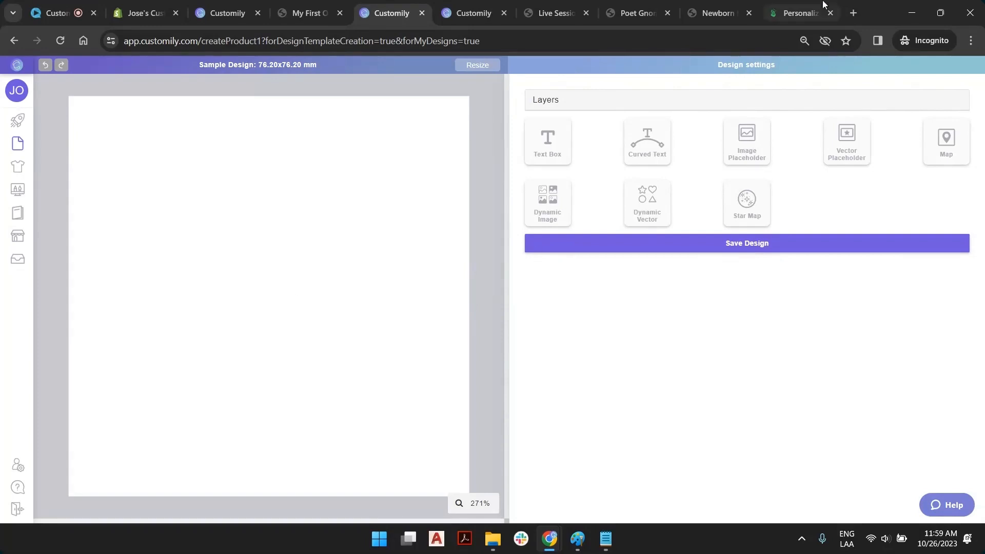
# Step: Compare Printify's round ornament print area with the blank Sample Design canvas in Customily
pyautogui.click(792, 12)
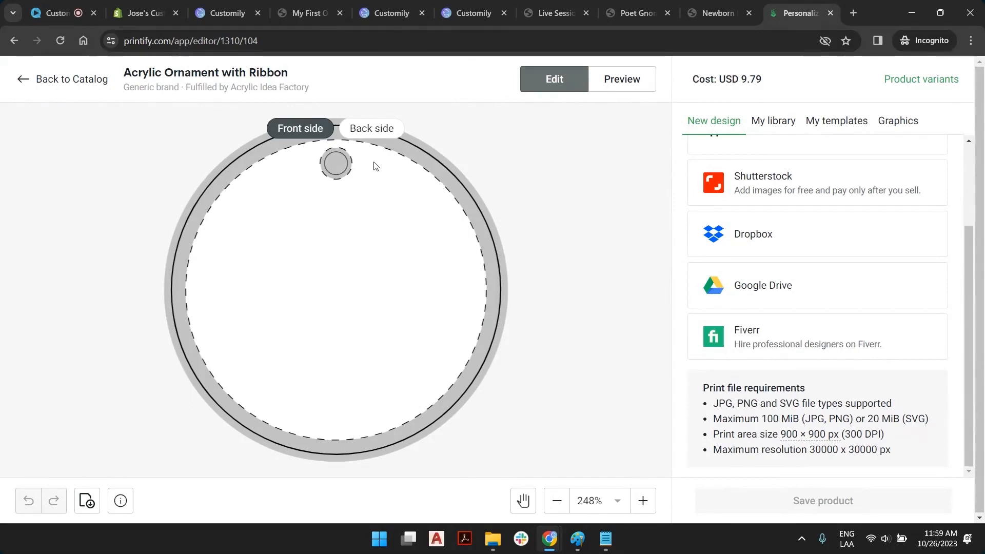
pyautogui.click(472, 13)
pyautogui.click(395, 13)
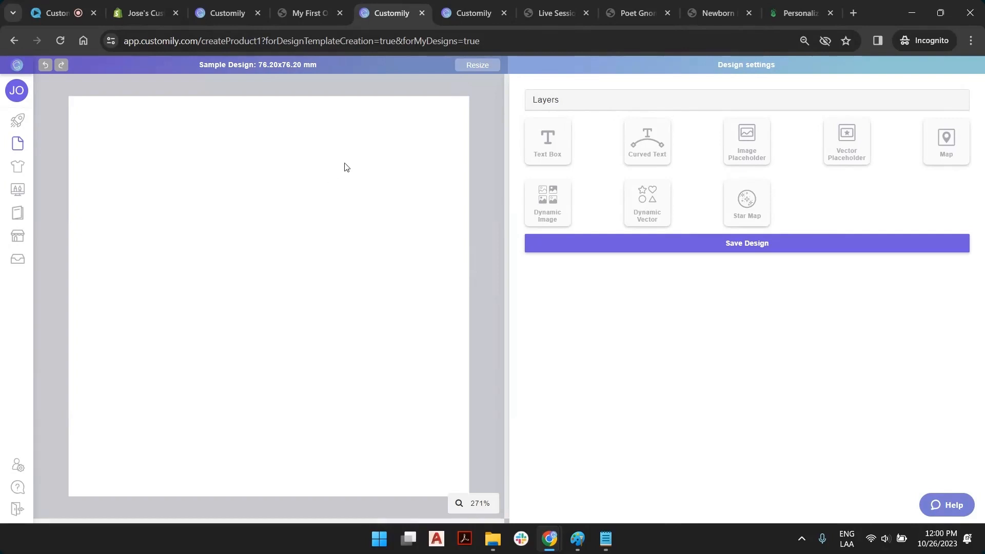
# Step: Revisit the ornament store preview and look through the Poet Gnome Bookmark page's quote and gnome options
pyautogui.click(321, 11)
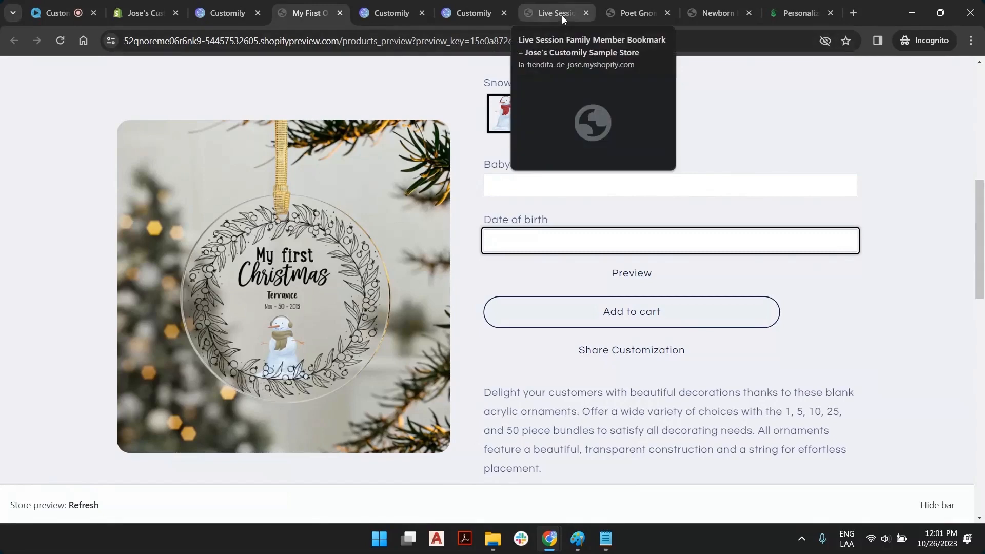
pyautogui.click(635, 13)
pyautogui.scroll(-2, 283, 332)
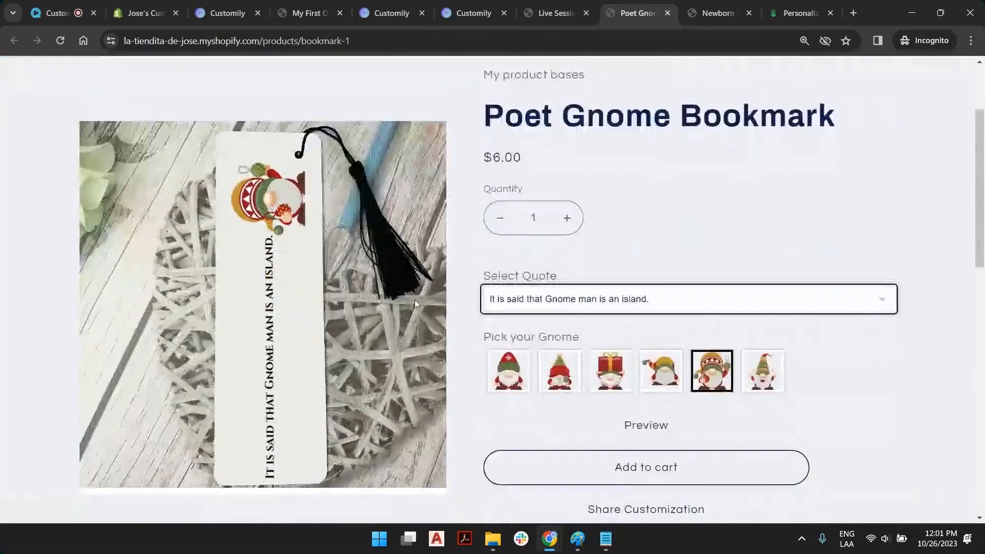